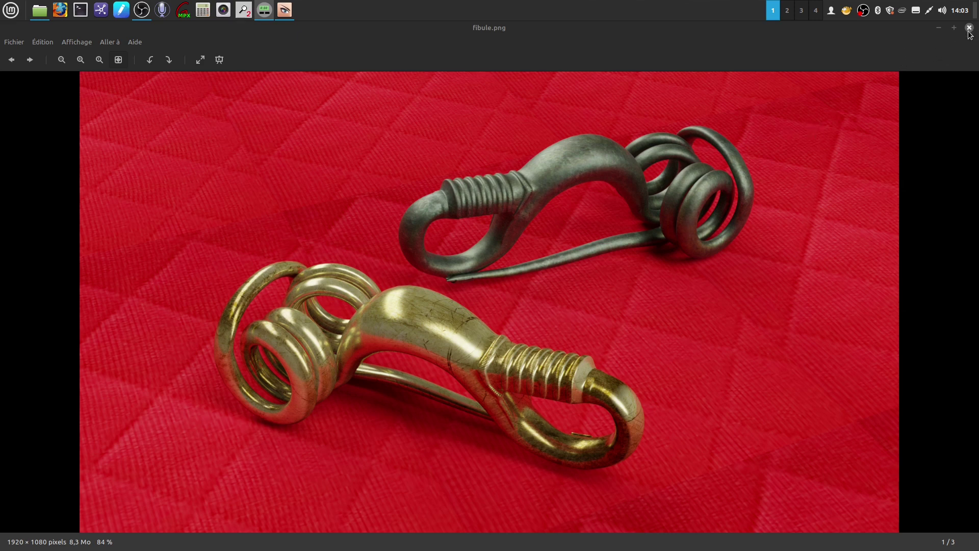
# Close the fibule.png preview and open fibule.blend from the fibule folder in Blender.
pyautogui.click(969, 29)
pyautogui.click(490, 164)
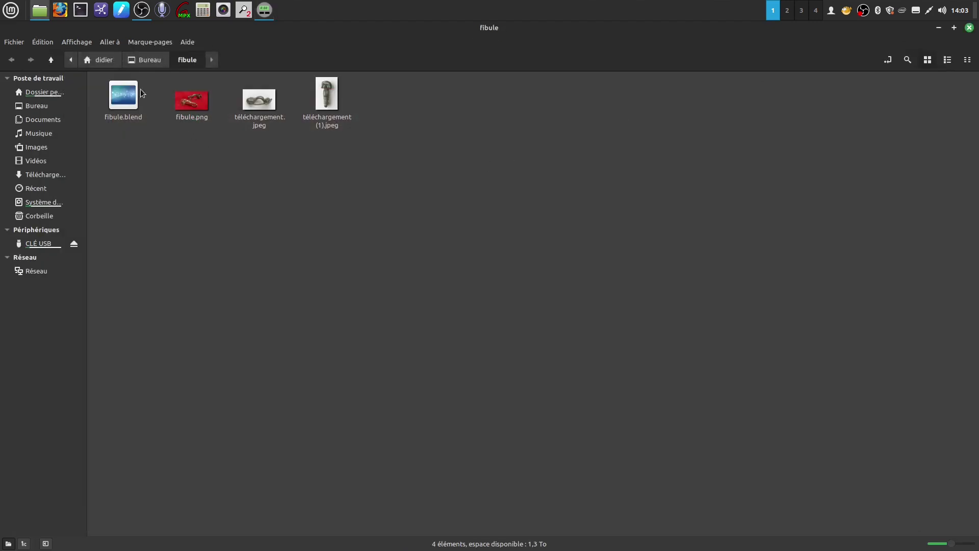
pyautogui.click(115, 99)
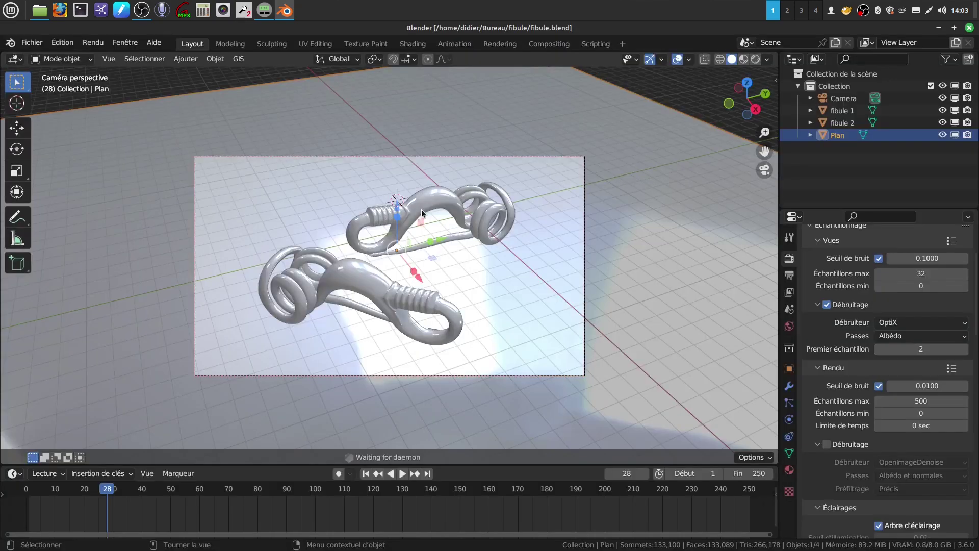
# Examine the fibule 1 model from several sides, including its bow, spring coils and pin.
pyautogui.moveTo(488, 240); pyautogui.dragTo(415, 219, button='middle')
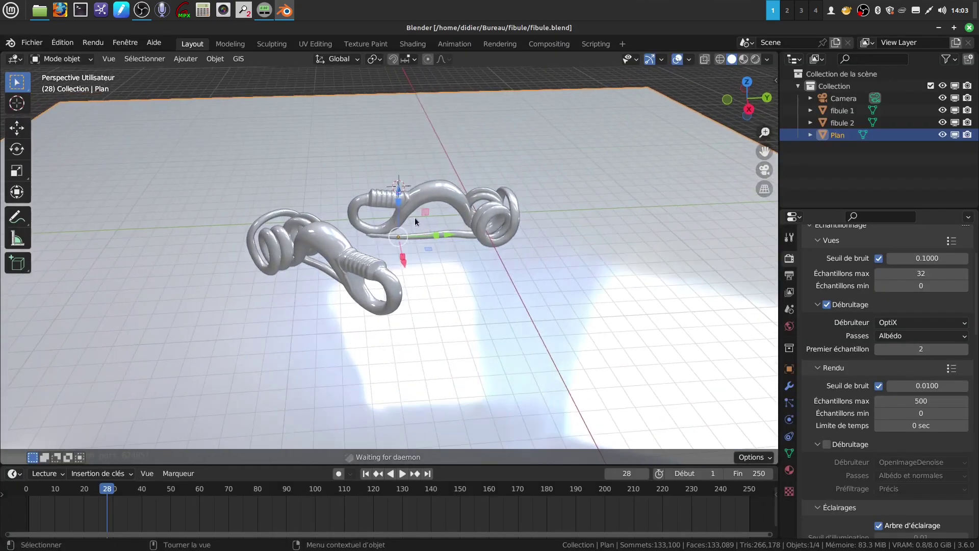
pyautogui.scroll(6, 433, 229)
pyautogui.scroll(-5, 457, 189)
pyautogui.moveTo(461, 173); pyautogui.dragTo(485, 164, button='middle')
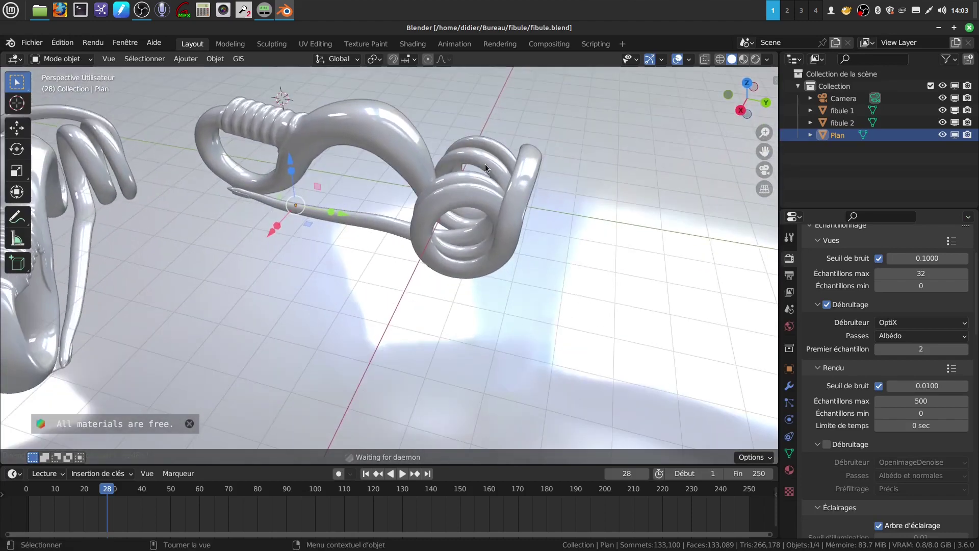
pyautogui.click(369, 142)
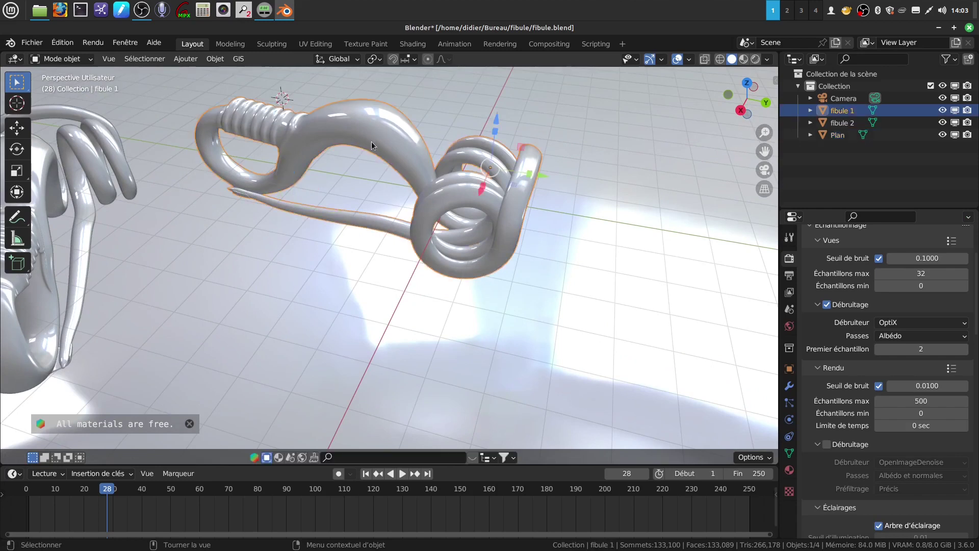
pyautogui.moveTo(468, 169); pyautogui.dragTo(513, 203, button='middle')
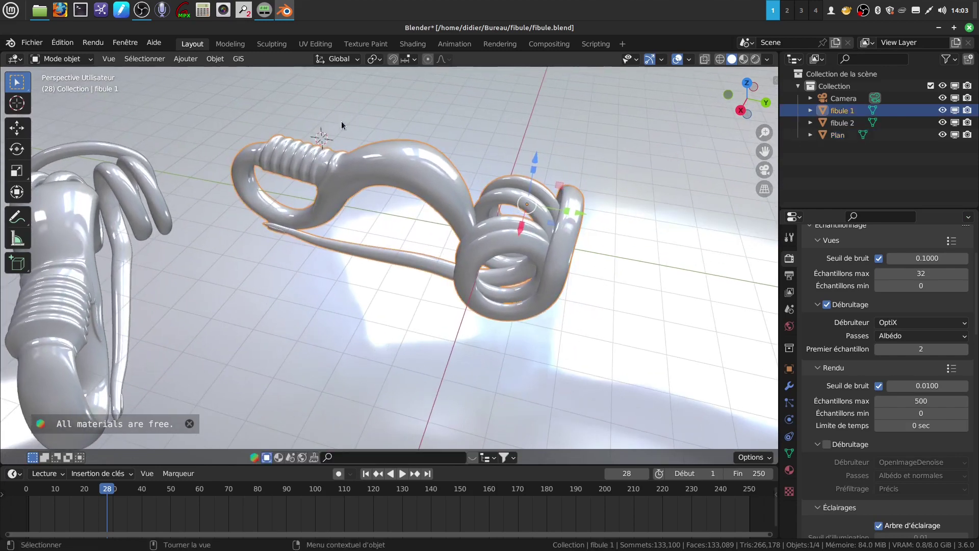
pyautogui.moveTo(423, 194); pyautogui.dragTo(326, 206, button='middle')
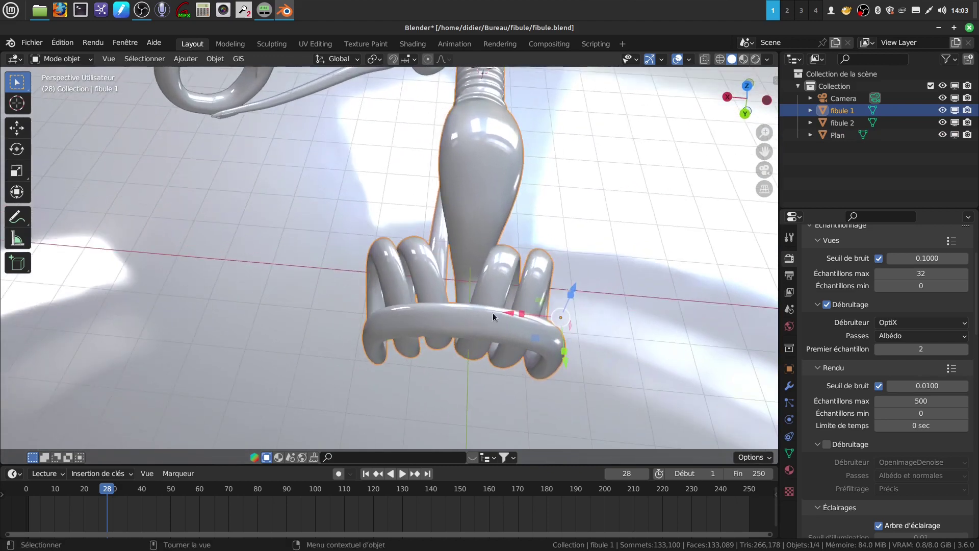
pyautogui.moveTo(500, 314); pyautogui.dragTo(413, 411, button='middle')
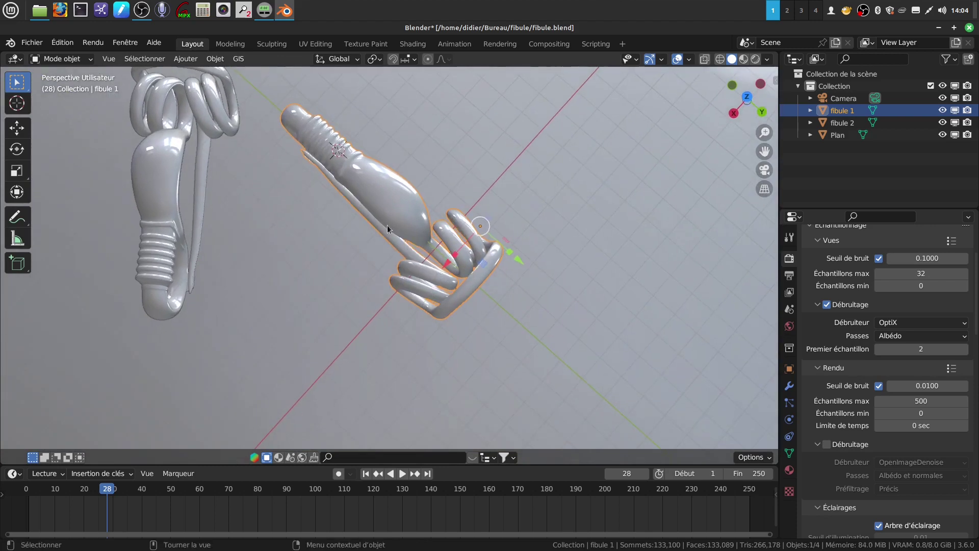
pyautogui.moveTo(347, 161); pyautogui.dragTo(368, 274, button='middle')
pyautogui.scroll(4, 337, 279)
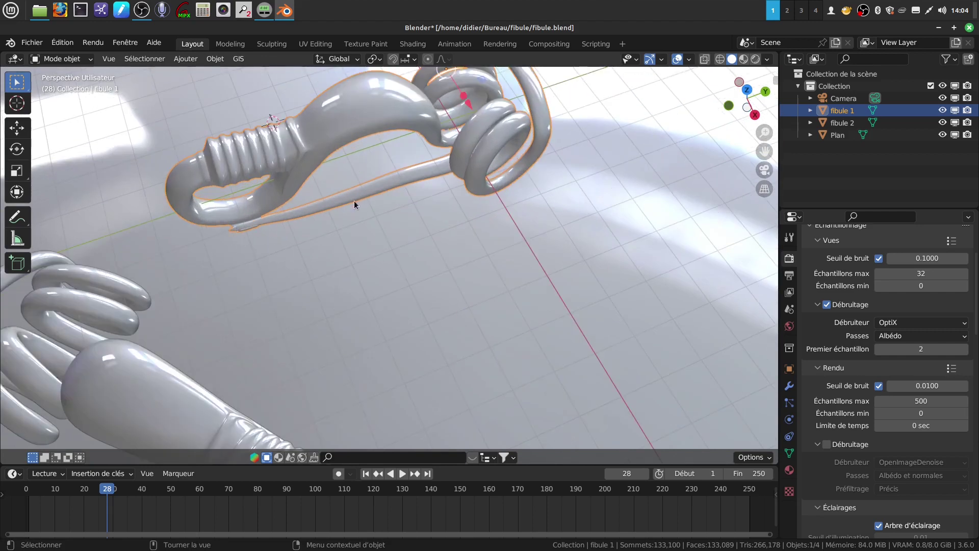
pyautogui.moveTo(454, 150)
pyautogui.mouseDown(button='middle')
pyautogui.moveTo(434, 152)
pyautogui.moveTo(467, 132)
pyautogui.moveTo(461, 107)
pyautogui.moveTo(458, 144)
pyautogui.moveTo(464, 123)
pyautogui.moveTo(442, 130)
pyautogui.moveTo(459, 131)
pyautogui.mouseUp(button='middle')
pyautogui.moveTo(404, 151); pyautogui.dragTo(211, 190, button='middle')
pyautogui.moveTo(252, 228); pyautogui.dragTo(219, 239, button='middle')
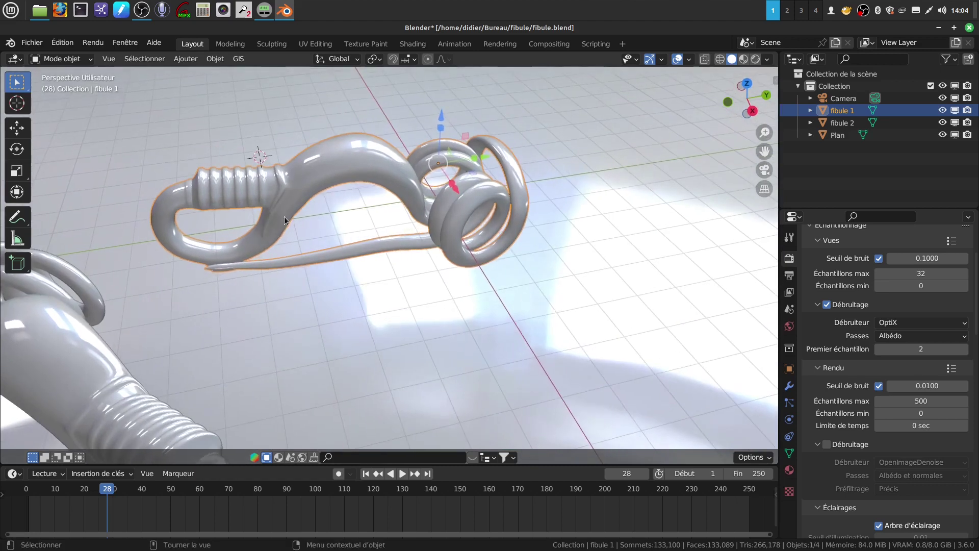
pyautogui.moveTo(284, 217); pyautogui.dragTo(326, 335, button='middle')
# Inspect the mesh of fibule 1 around its ribbed section in Edit Mode with everything deselected, and return to Object Mode.
pyautogui.press('Tab')
pyautogui.scroll(5, 391, 256)
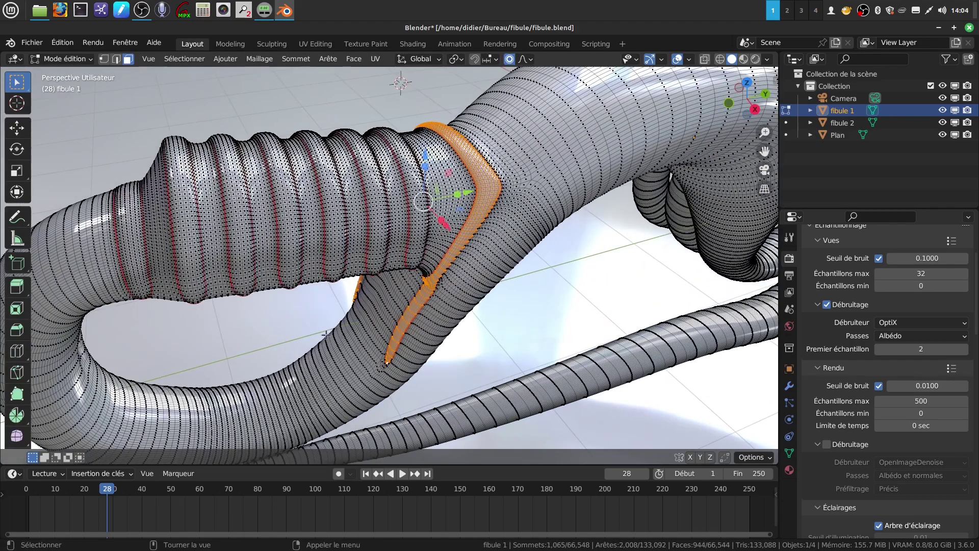
pyautogui.hotkey('alt', 'a')
pyautogui.moveTo(347, 280); pyautogui.dragTo(291, 200, button='middle')
pyautogui.scroll(3, 313, 164)
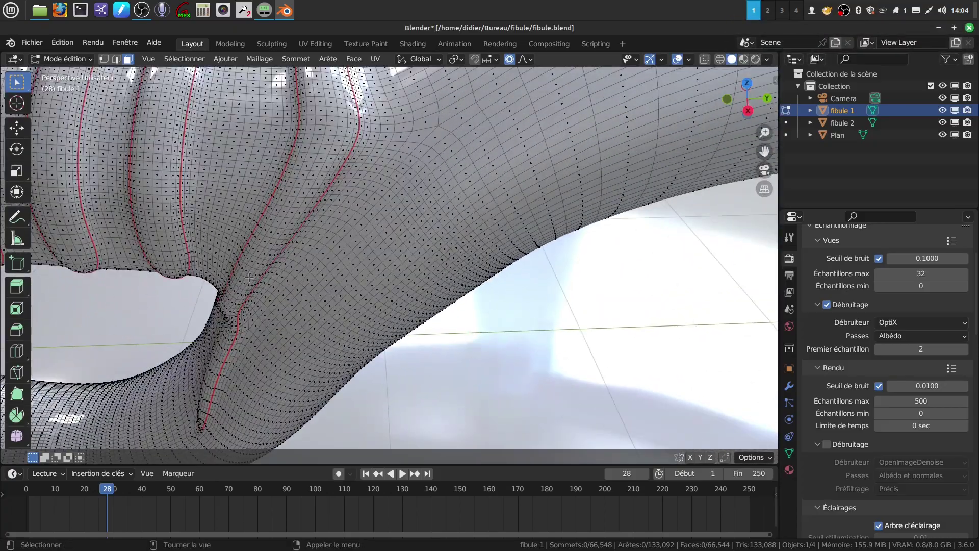
pyautogui.scroll(-8, 311, 187)
pyautogui.scroll(3, 381, 262)
pyautogui.scroll(2, 380, 262)
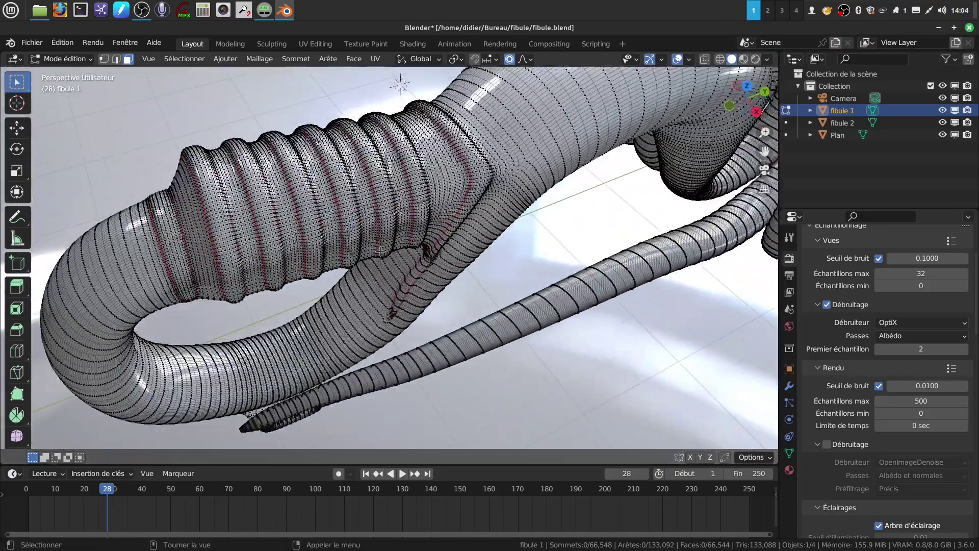
pyautogui.press('Tab')
pyautogui.scroll(2, 354, 265)
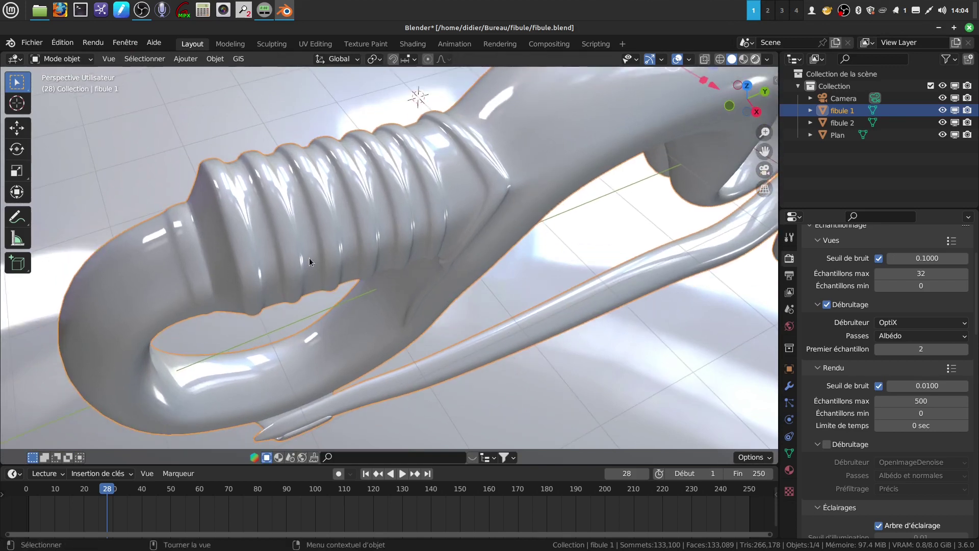
# Display the scene in rendered shading, switch the render engine to Eevee, and examine the metal material on the ribbed section.
pyautogui.press('z')
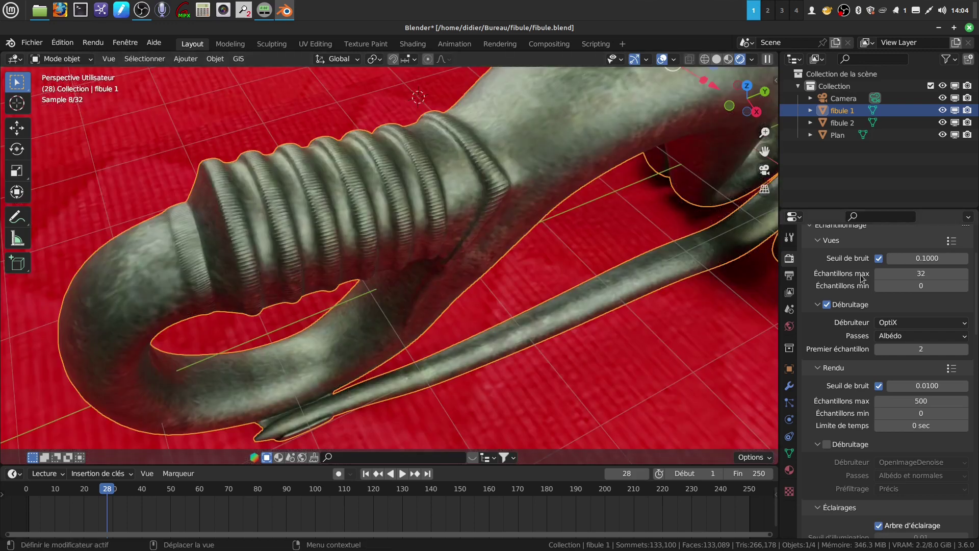
pyautogui.scroll(4, 878, 251)
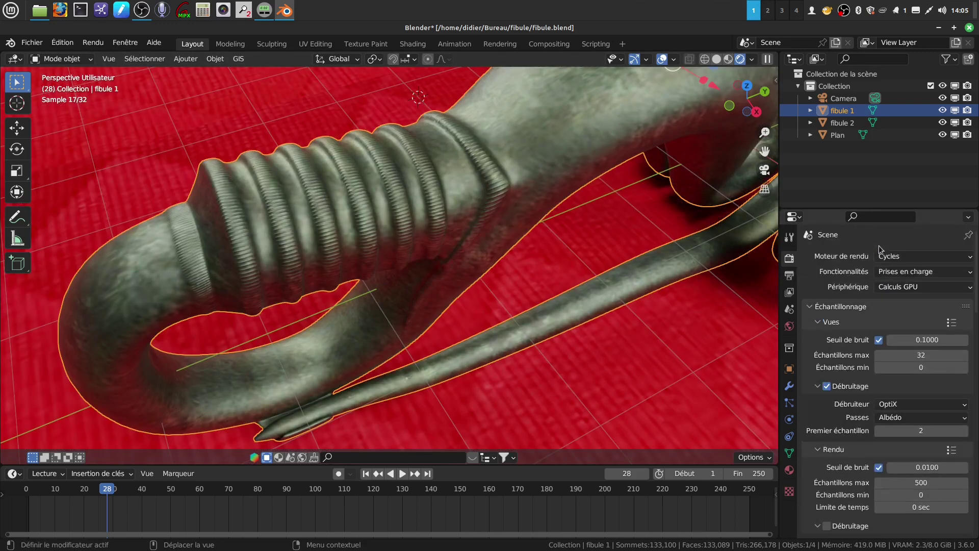
pyautogui.click(943, 256)
pyautogui.click(915, 276)
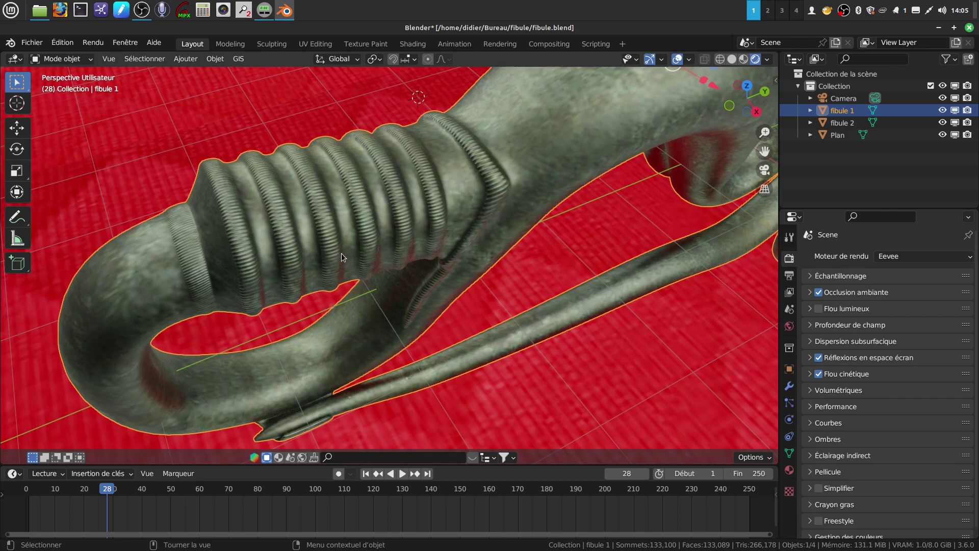
pyautogui.scroll(2, 359, 260)
pyautogui.scroll(-4, 359, 256)
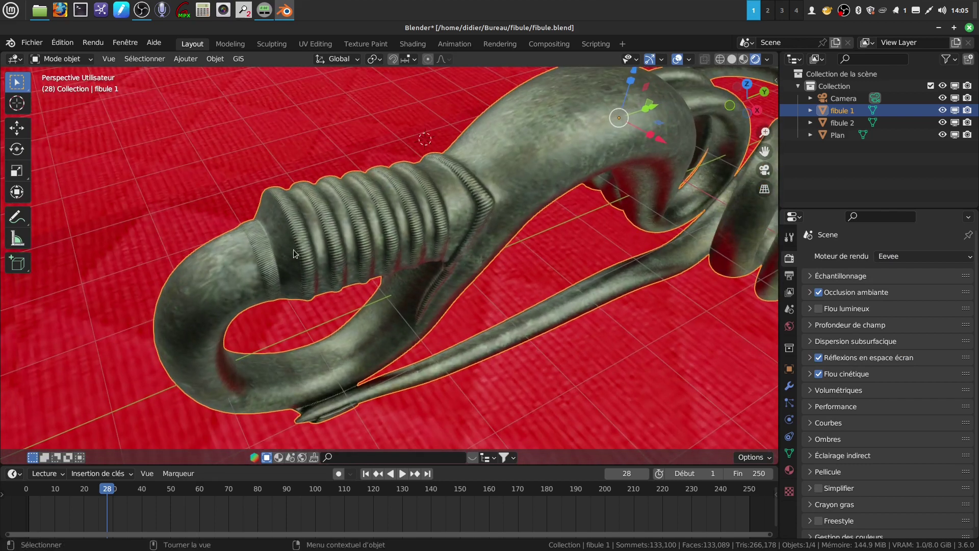
pyautogui.moveTo(384, 247); pyautogui.dragTo(331, 219, button='middle')
pyautogui.moveTo(336, 268); pyautogui.dragTo(354, 238, button='middle')
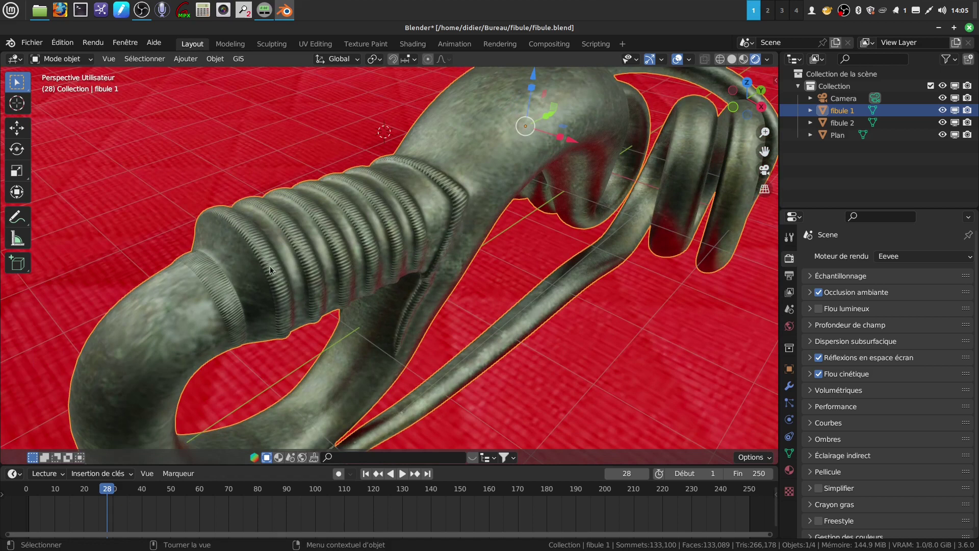
pyautogui.moveTo(281, 256); pyautogui.dragTo(602, 156, button='middle')
# Return the viewport to solid shading and close fibule.blend without saving the changes.
pyautogui.click(732, 59)
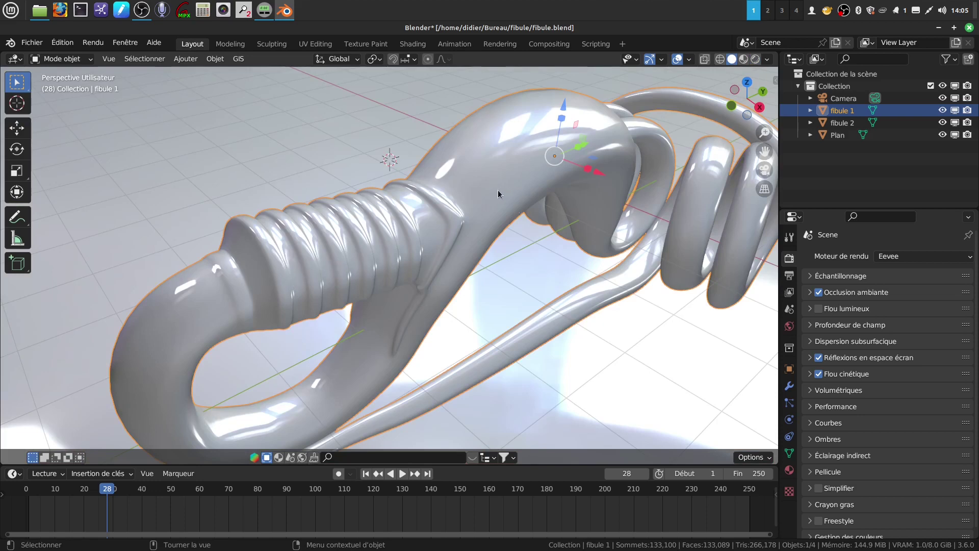
pyautogui.scroll(-5, 492, 261)
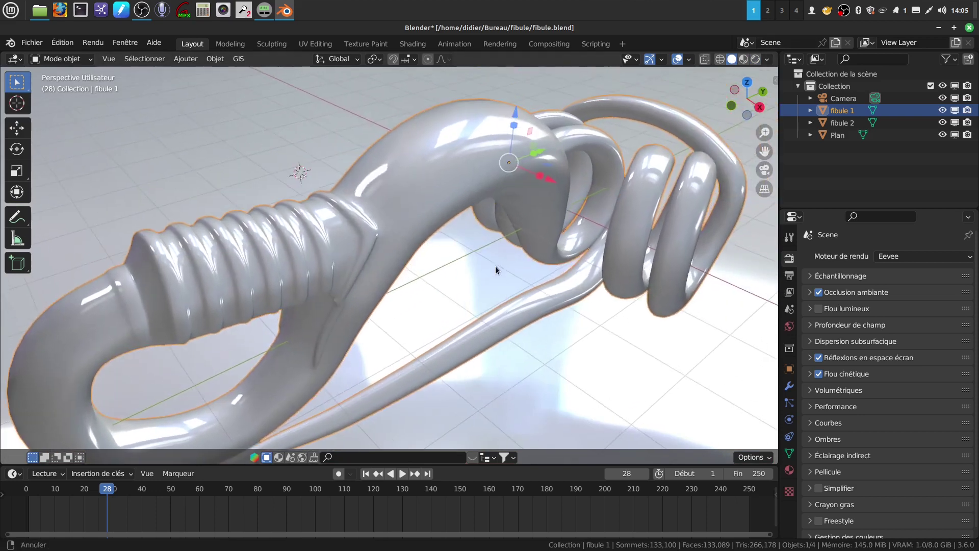
pyautogui.keyDown('shift'); pyautogui.moveTo(489, 253); pyautogui.dragTo(476, 223, button='middle'); pyautogui.keyUp('shift')
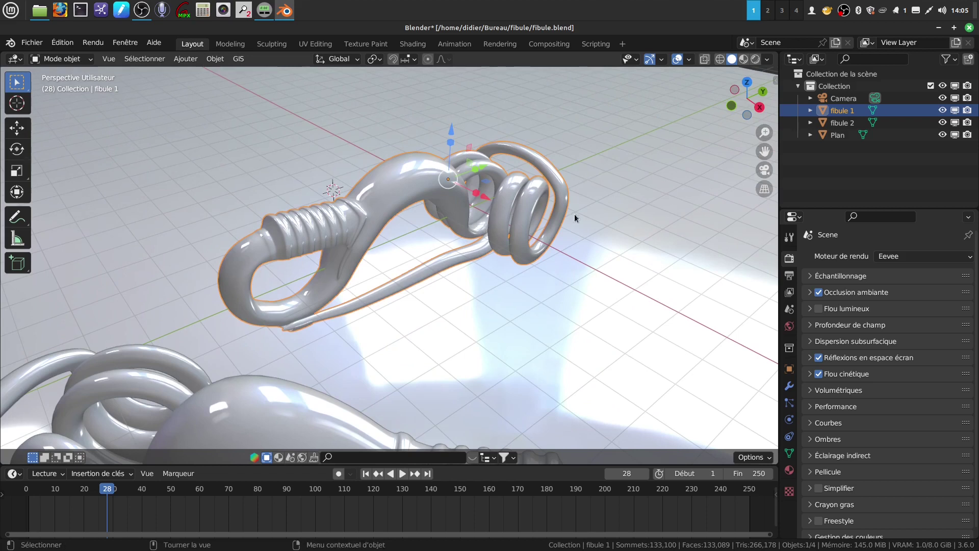
pyautogui.click(969, 28)
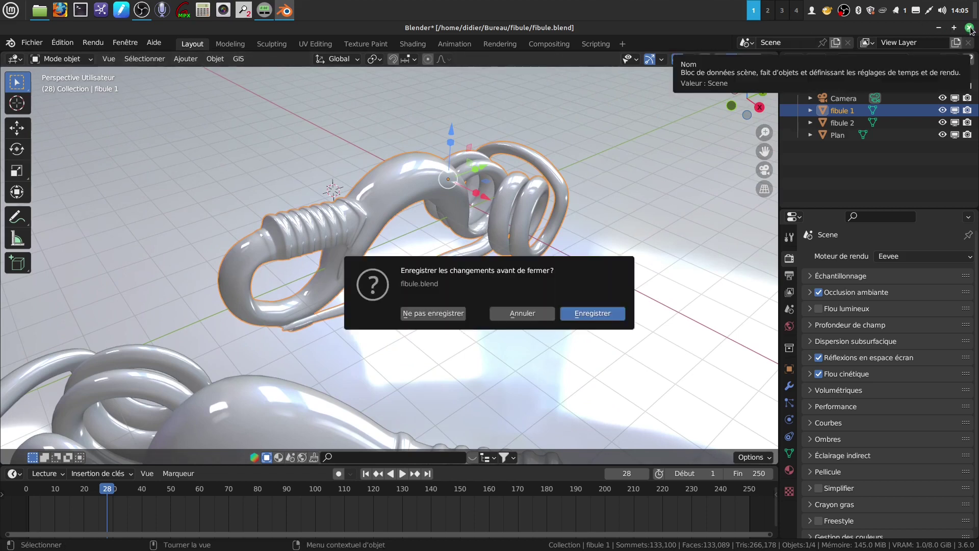
pyautogui.click(440, 313)
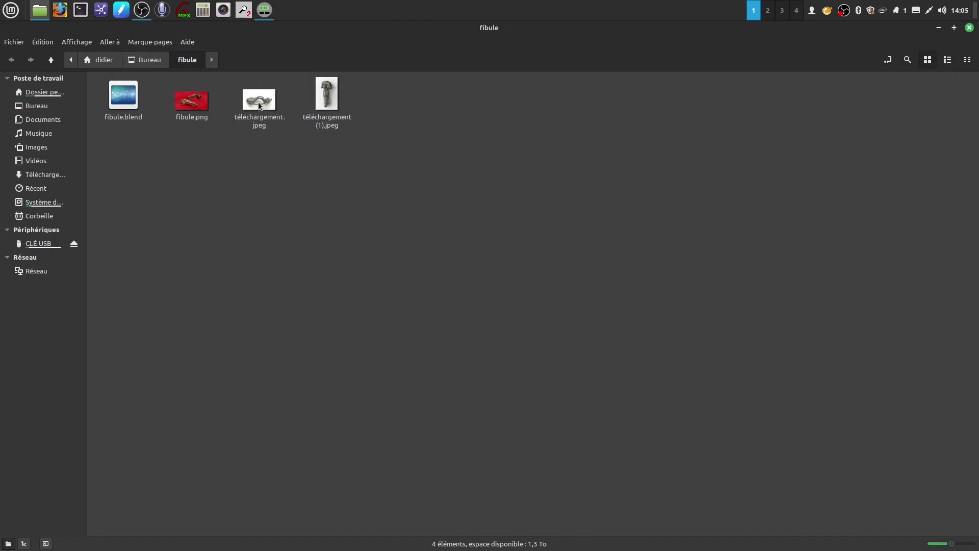
# View the reference photo téléchargement (1).jpeg, and close both the image viewer and the fibule folder.
pyautogui.doubleClick(332, 97)
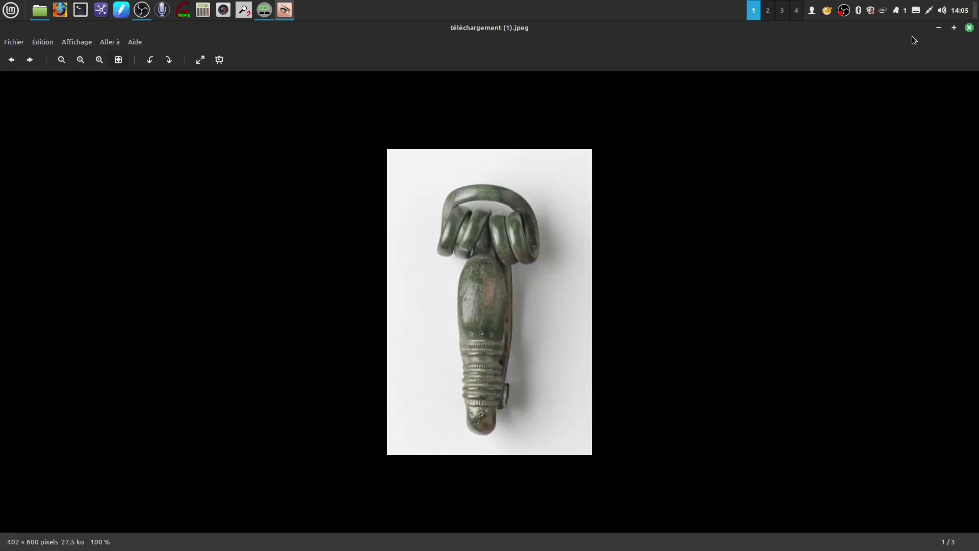
pyautogui.click(969, 28)
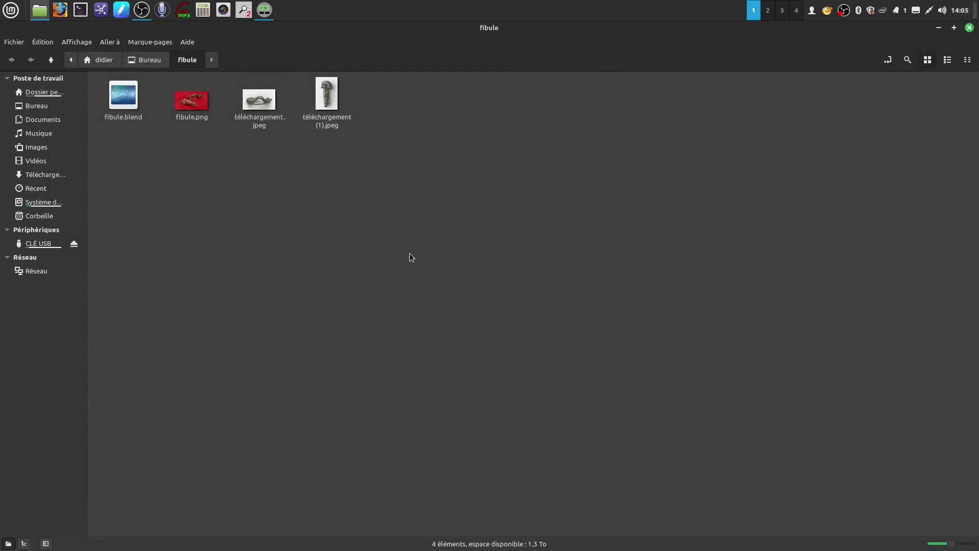
pyautogui.click(969, 28)
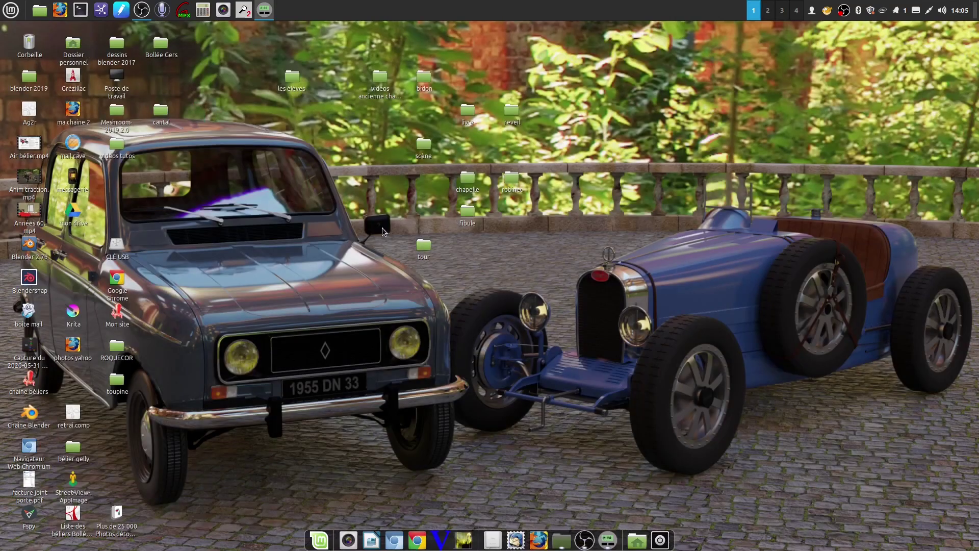
# Launch Blender from the desktop and dismiss the splash screen to show the startup scene.
pyautogui.click(29, 280)
pyautogui.doubleClick(28, 279)
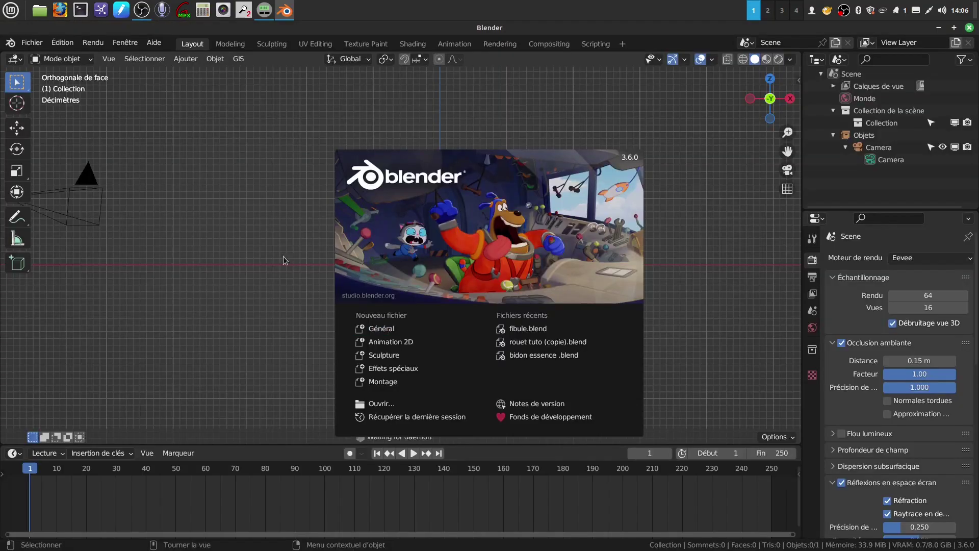
pyautogui.click(251, 245)
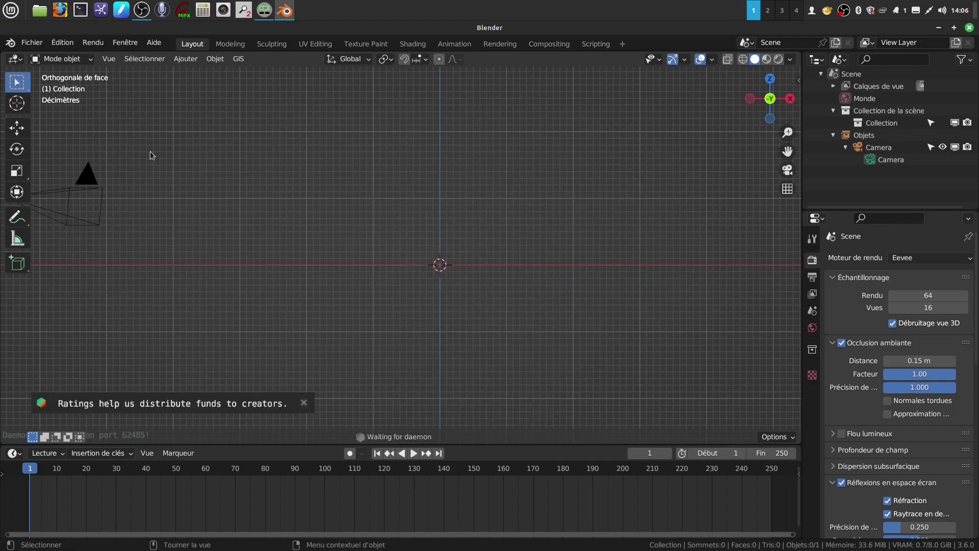
# Add téléchargement (1).jpeg from the desktop's fibule folder as a reference image aligned to the front view.
pyautogui.click(185, 59)
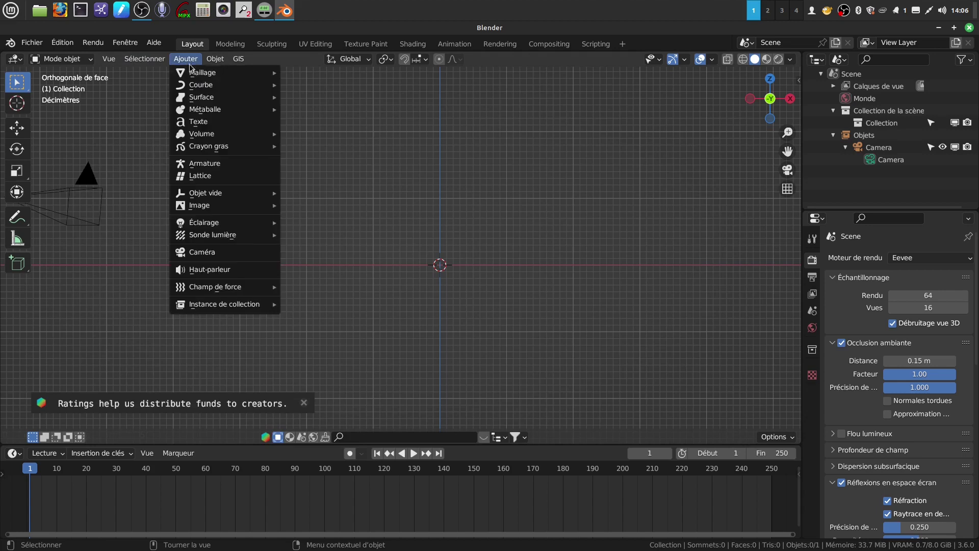
pyautogui.moveTo(210, 76)
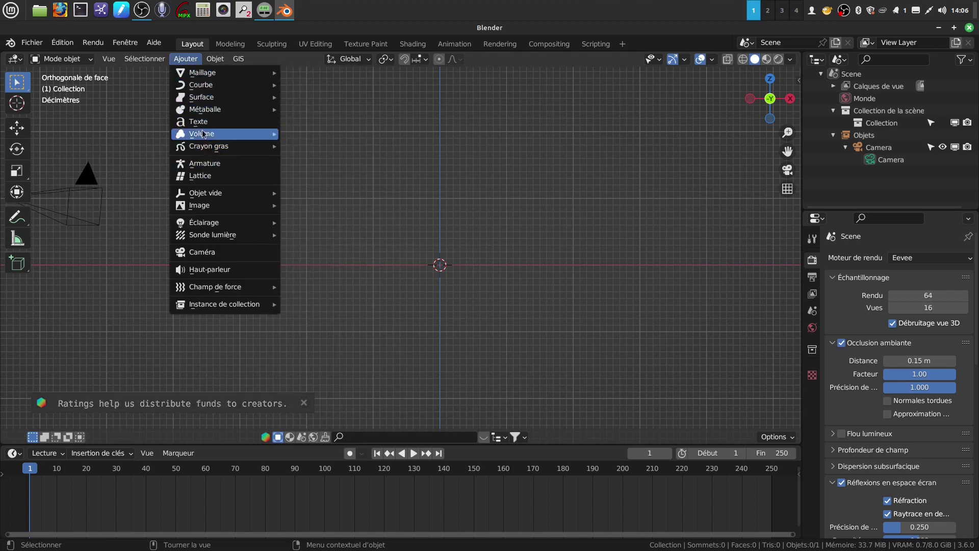
pyautogui.moveTo(214, 206)
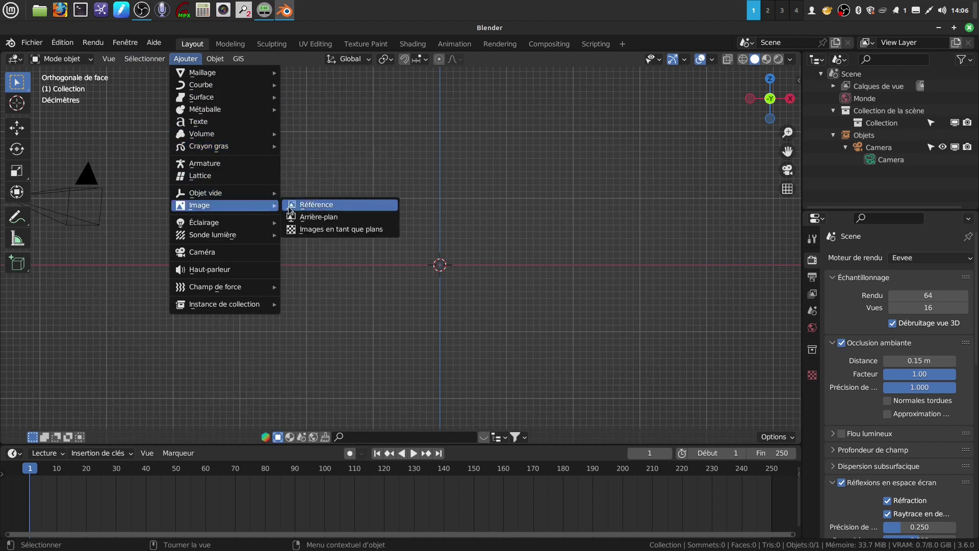
pyautogui.click(320, 206)
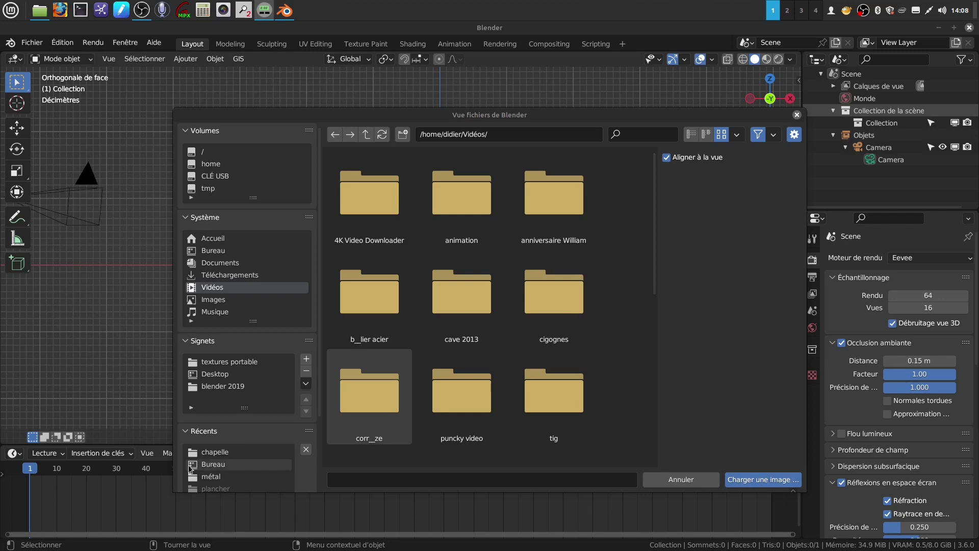
pyautogui.click(227, 465)
pyautogui.scroll(-4, 446, 300)
pyautogui.scroll(-3, 445, 300)
pyautogui.scroll(1, 445, 296)
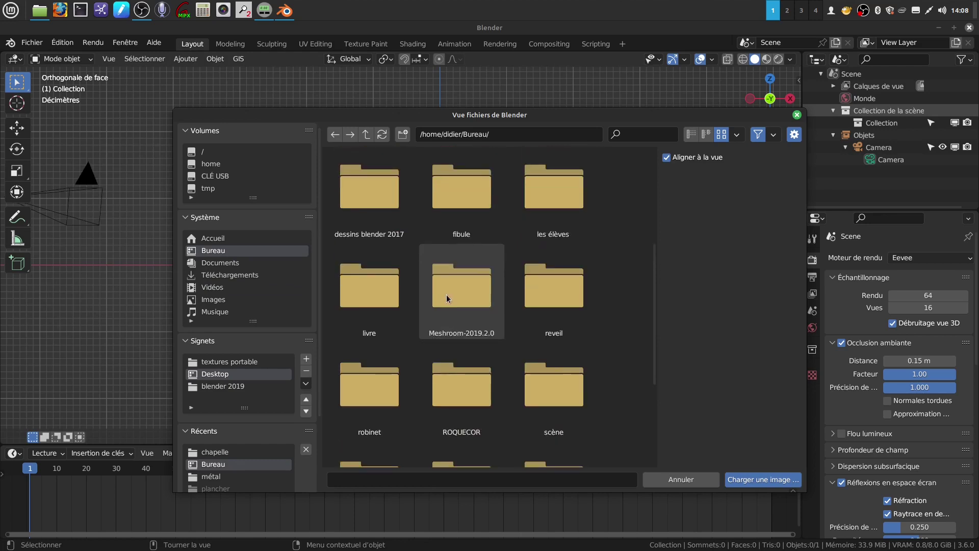
pyautogui.doubleClick(461, 184)
pyautogui.click(529, 192)
pyautogui.click(762, 480)
# Move the reference image back along the Y axis so it stands behind the world origin.
pyautogui.moveTo(403, 204); pyautogui.dragTo(464, 250, button='middle')
pyautogui.moveTo(463, 250); pyautogui.dragTo(550, 245)
pyautogui.moveTo(550, 245); pyautogui.dragTo(610, 222, button='middle')
pyautogui.scroll(2, 492, 352)
pyautogui.moveTo(525, 269); pyautogui.dragTo(484, 288, button='middle')
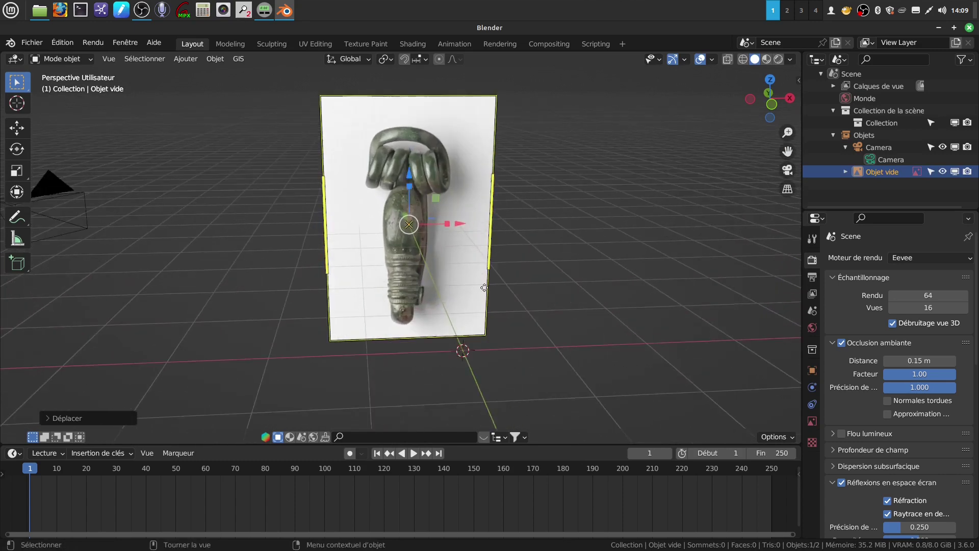
# In front view, move the reference image along the X axis, well clear of the world origin.
pyautogui.press('KP_1')
pyautogui.scroll(-3, 488, 295)
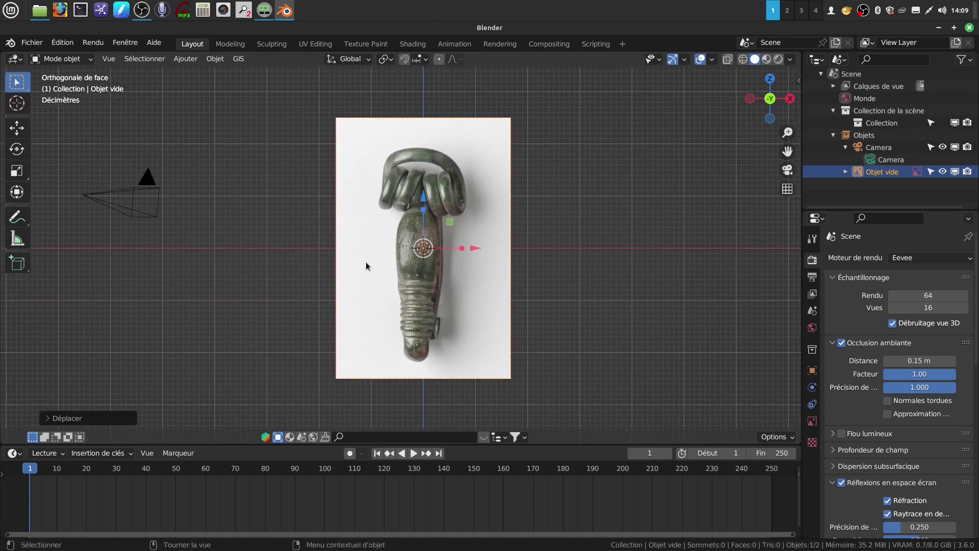
pyautogui.moveTo(474, 249); pyautogui.dragTo(779, 253)
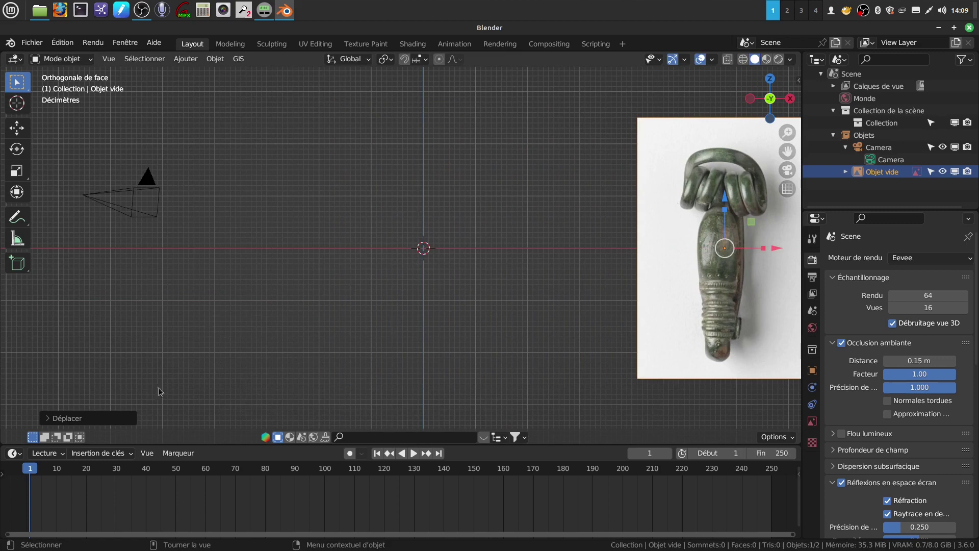
# Add an Archimedean spiral curve at the world origin with 3 turns and a height of 0.39 per turn.
pyautogui.click(185, 58)
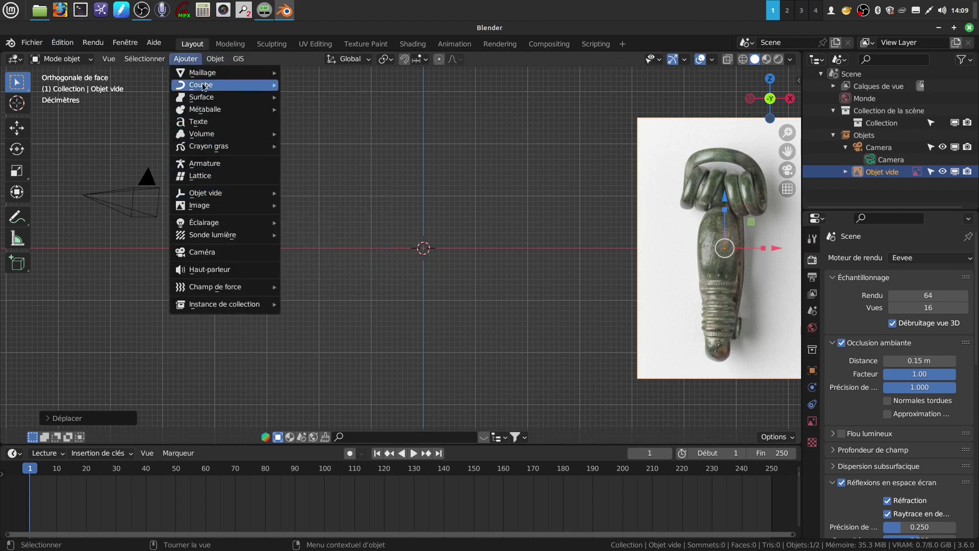
pyautogui.moveTo(202, 87)
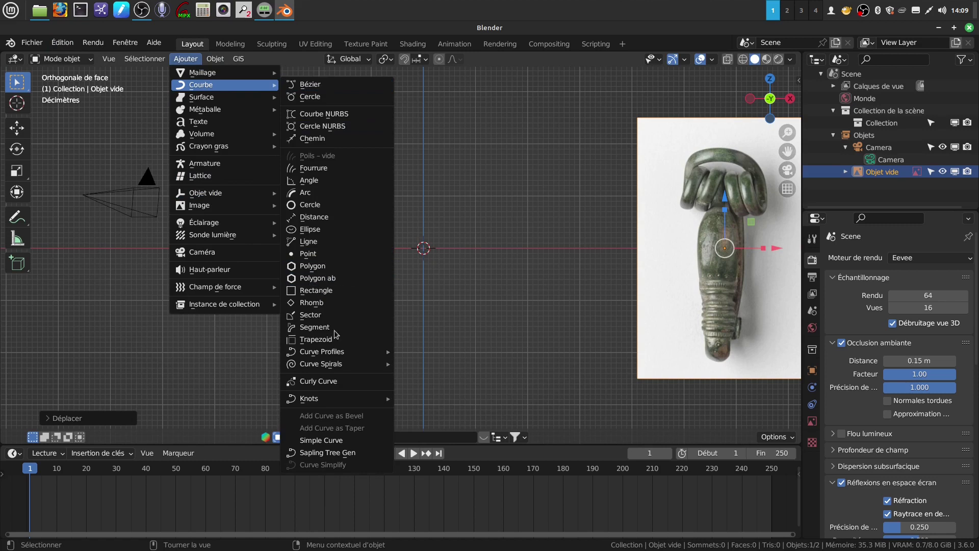
pyautogui.moveTo(345, 367)
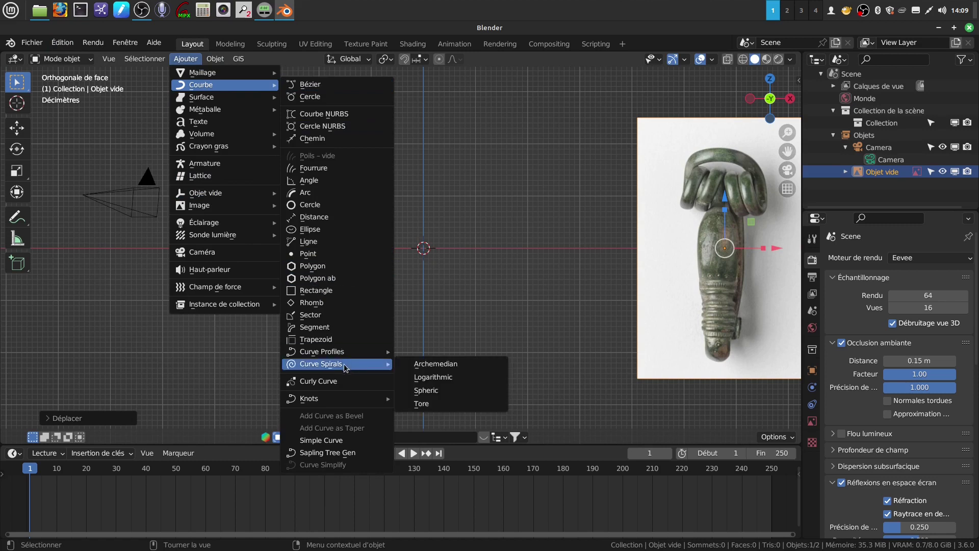
pyautogui.click(443, 365)
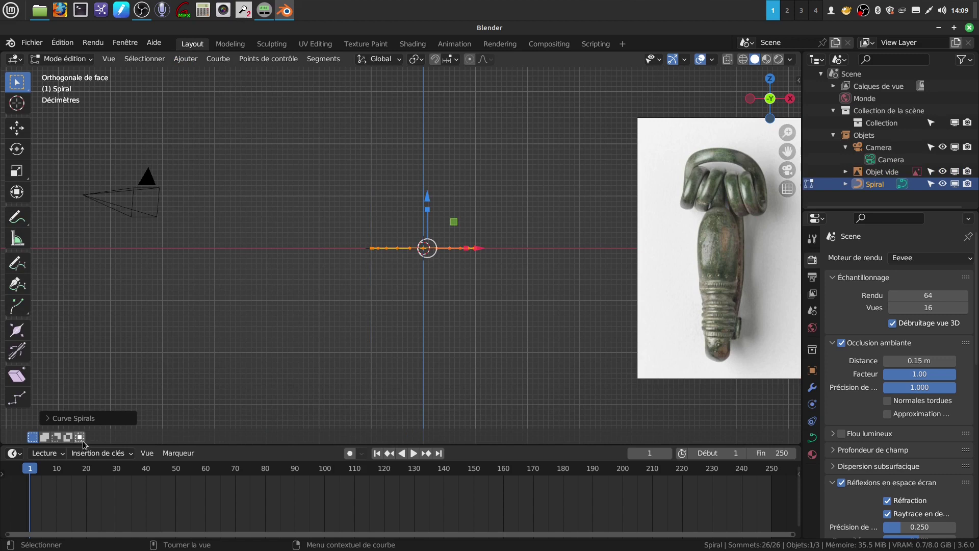
pyautogui.click(50, 418)
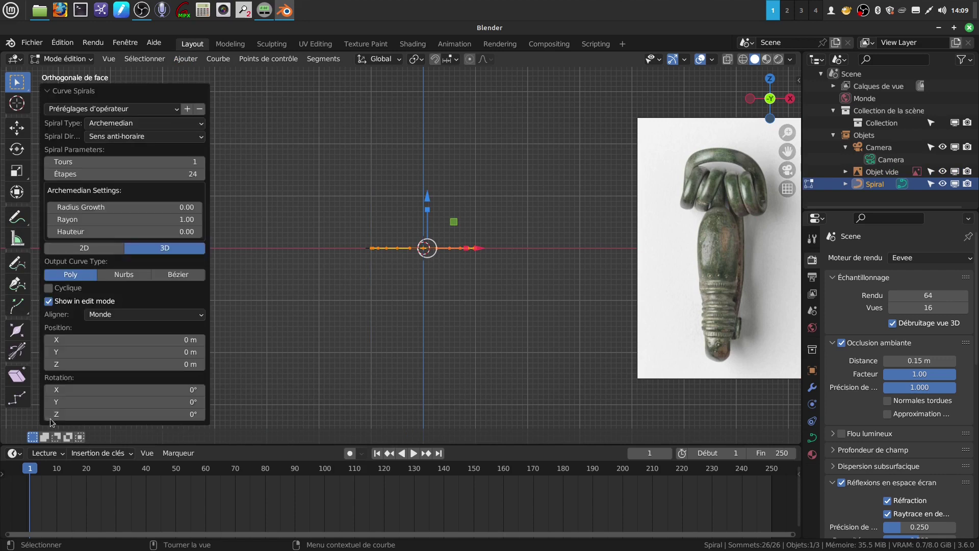
pyautogui.click(201, 162)
pyautogui.click(201, 161)
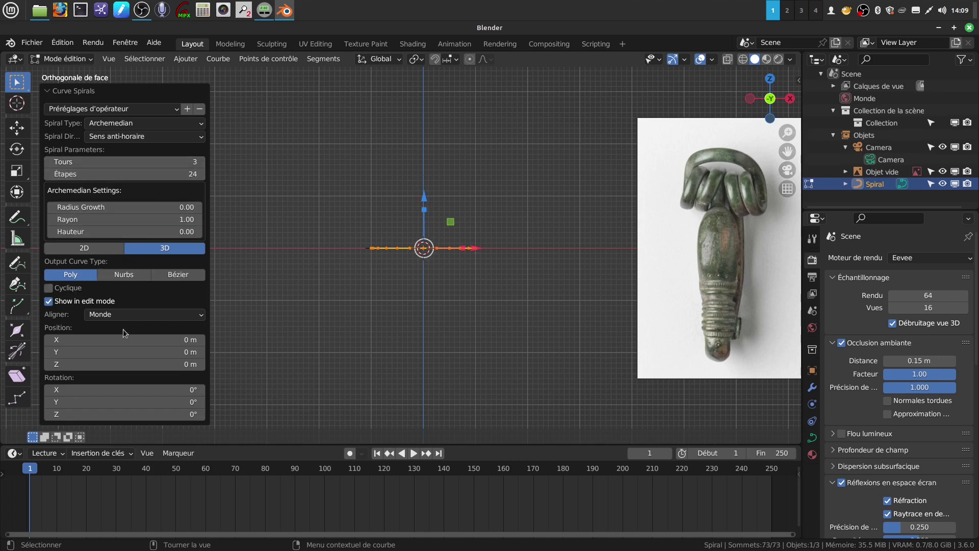
pyautogui.moveTo(104, 231); pyautogui.dragTo(604, 356)
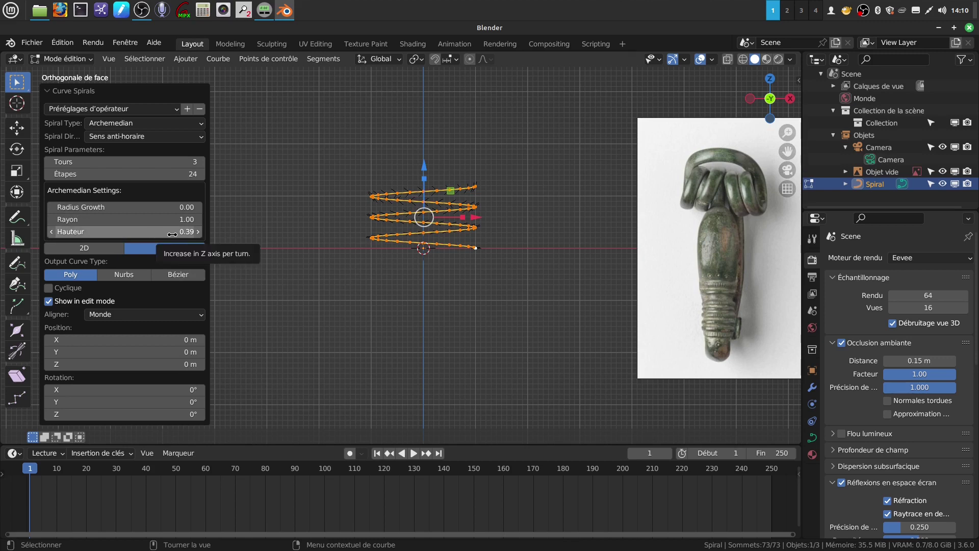
# Examine the Geometry and Bevel settings in the spiral curve's data properties.
pyautogui.keyDown('shift'); pyautogui.moveTo(485, 298); pyautogui.dragTo(477, 326, button='middle'); pyautogui.keyUp('shift')
pyautogui.click(812, 437)
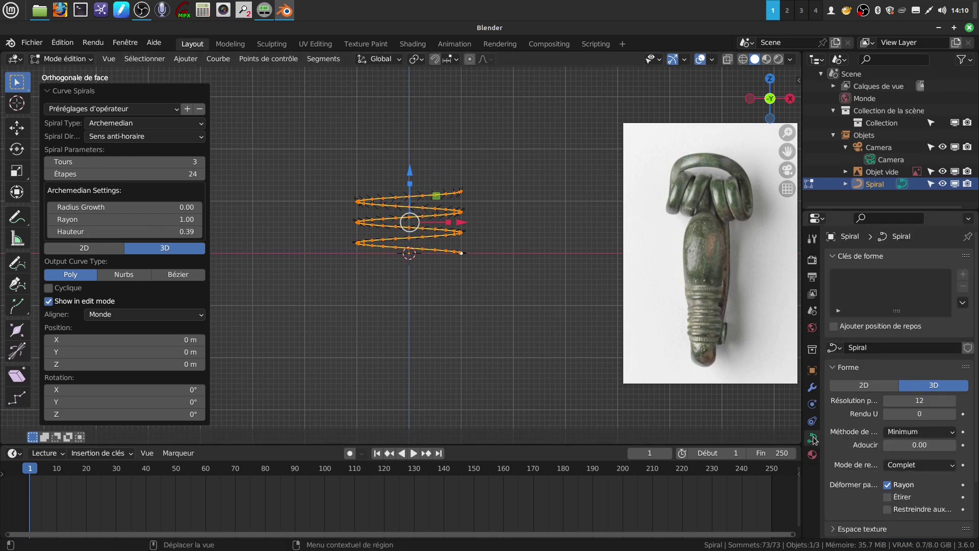
pyautogui.scroll(1, 913, 474)
pyautogui.scroll(-1, 916, 476)
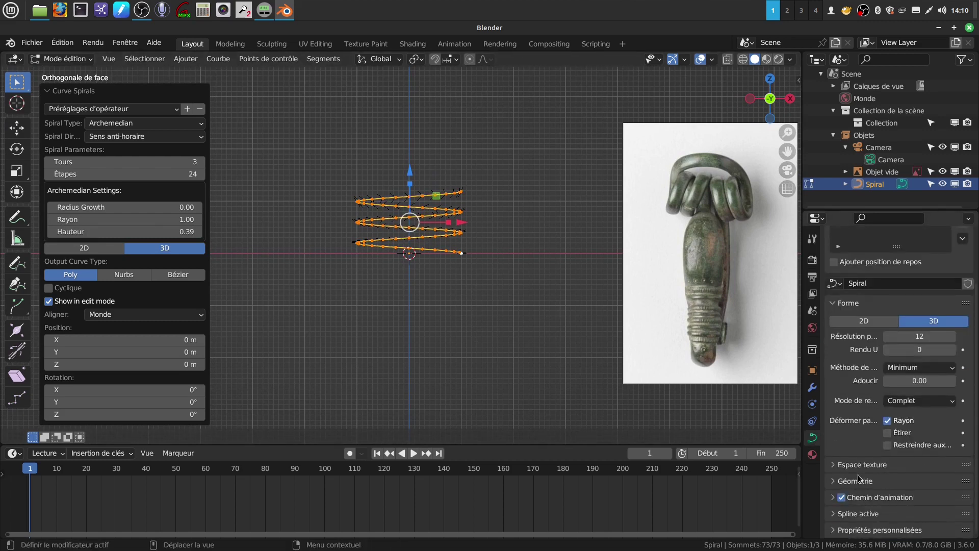
pyautogui.click(836, 482)
pyautogui.scroll(-6, 927, 465)
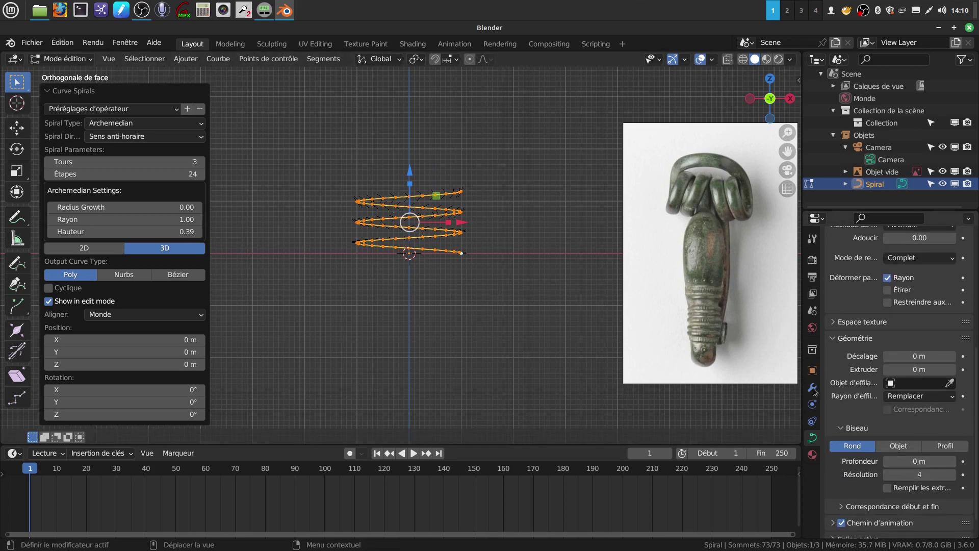
pyautogui.keyDown('shift'); pyautogui.moveTo(469, 315); pyautogui.dragTo(465, 293, button='middle'); pyautogui.keyUp('shift')
pyautogui.scroll(1, 460, 306)
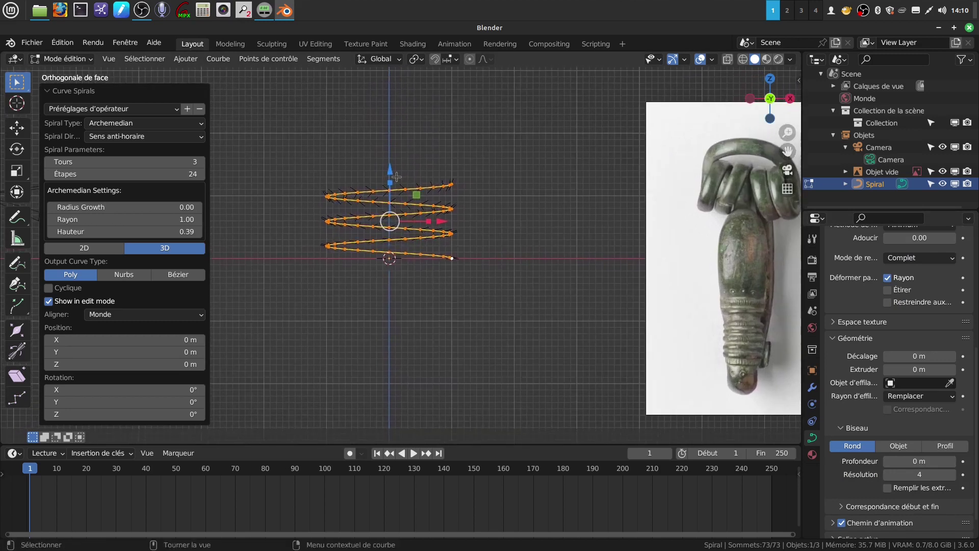
pyautogui.scroll(-1, 465, 284)
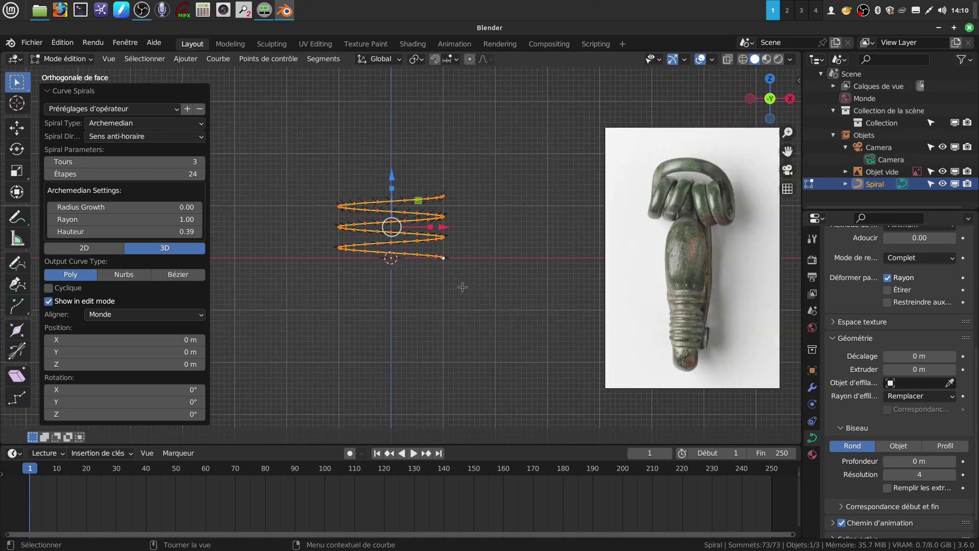
# Set the spiral's origin to the 3D cursor in Object Mode.
pyautogui.press('Tab')
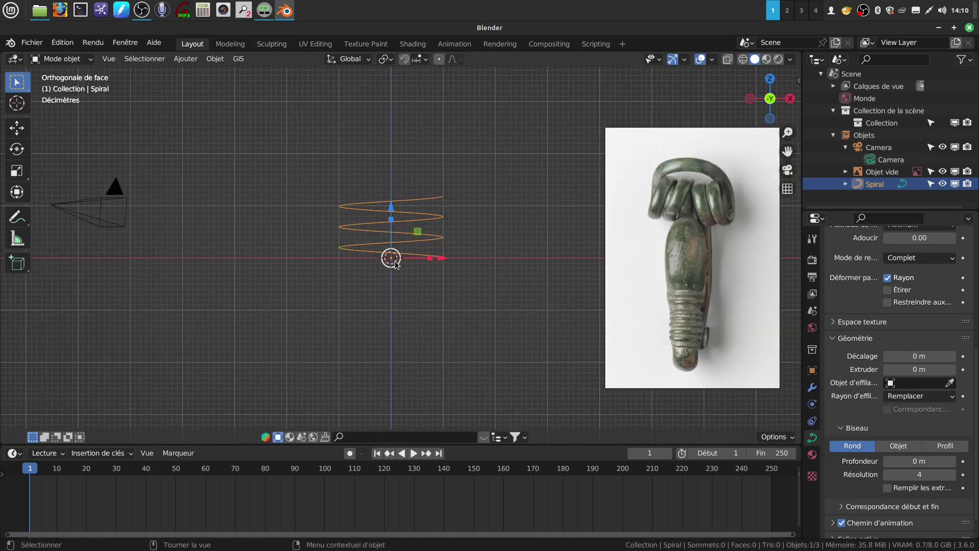
pyautogui.click(215, 59)
pyautogui.moveTo(230, 85)
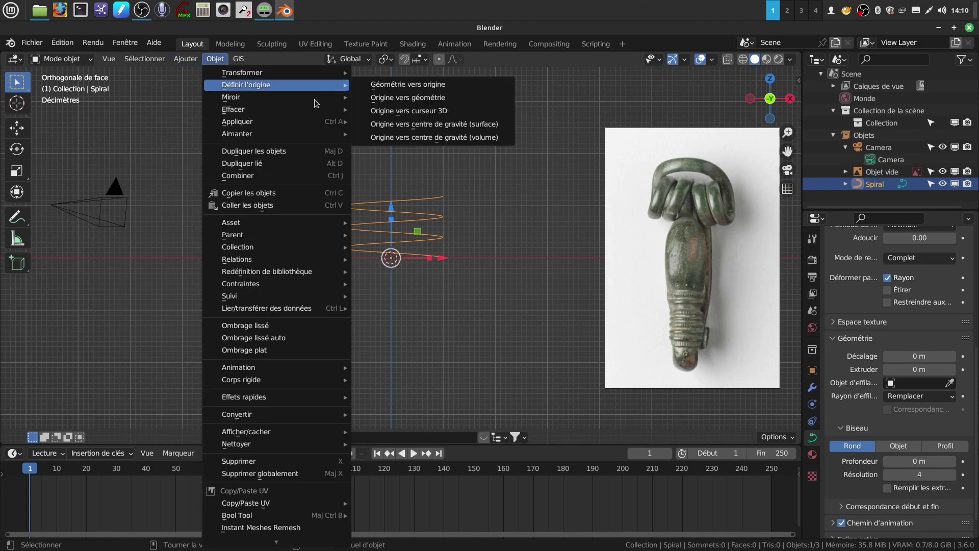
pyautogui.click(430, 111)
pyautogui.press('Tab')
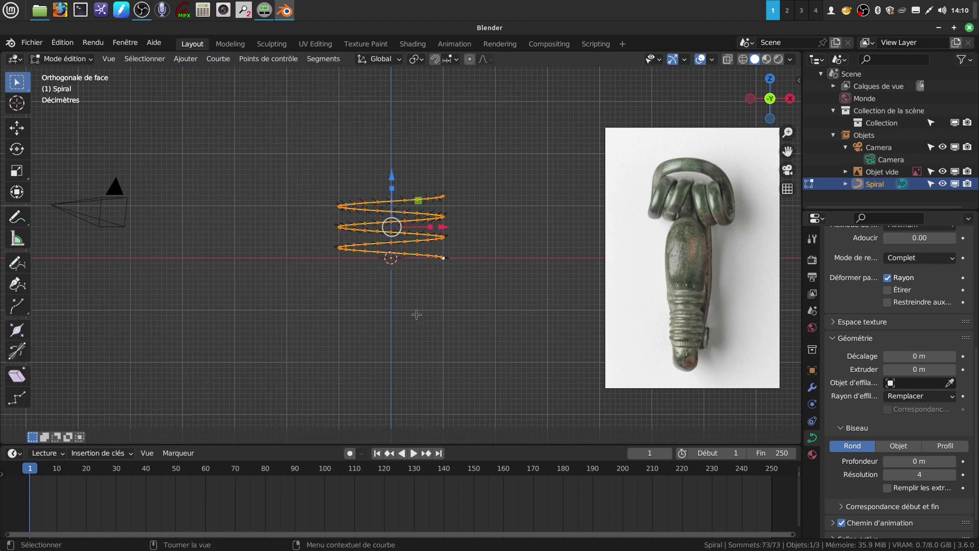
pyautogui.press('Tab')
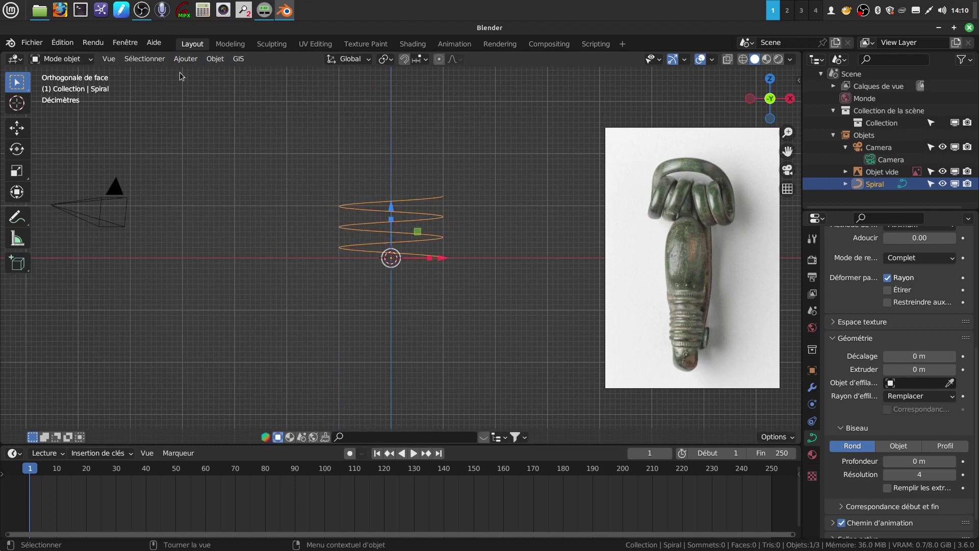
# Add a mesh circle with 18 vertices at the world origin.
pyautogui.click(186, 59)
pyautogui.moveTo(199, 77)
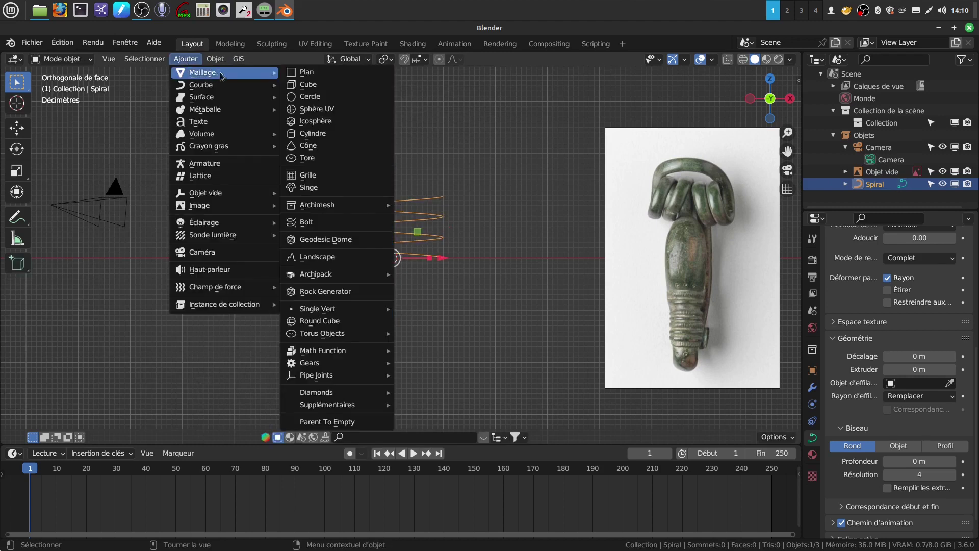
pyautogui.click(319, 98)
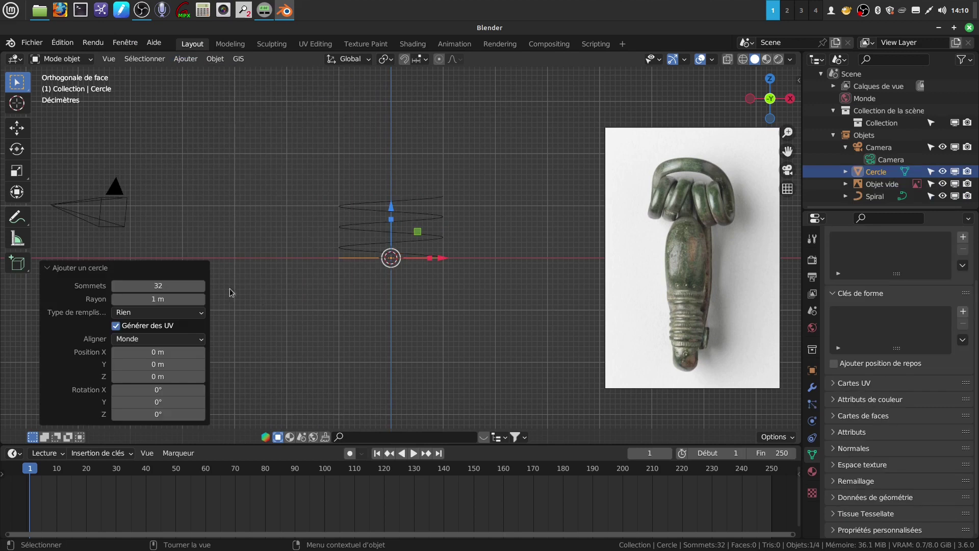
pyautogui.click(176, 283)
pyautogui.press('BackSpace')
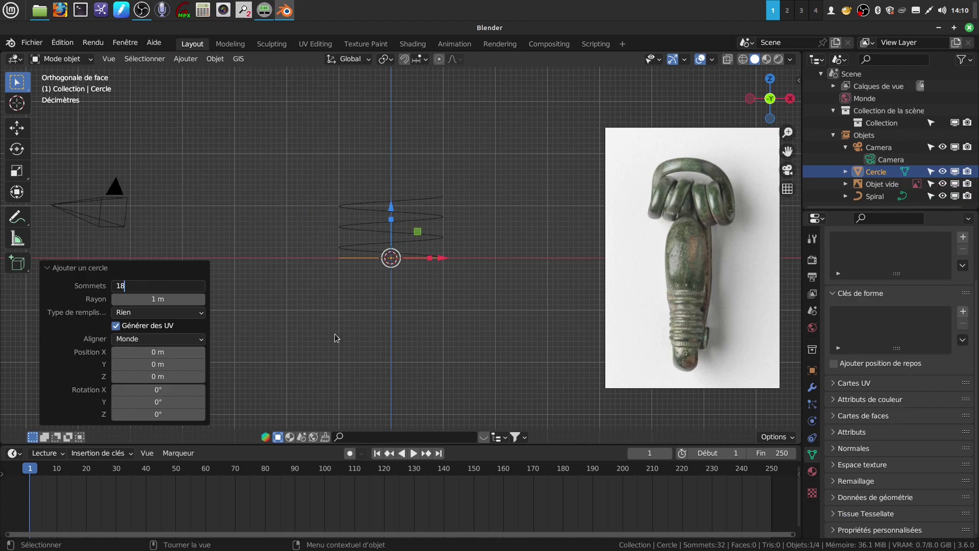
pyautogui.write('18')
pyautogui.press('Return')
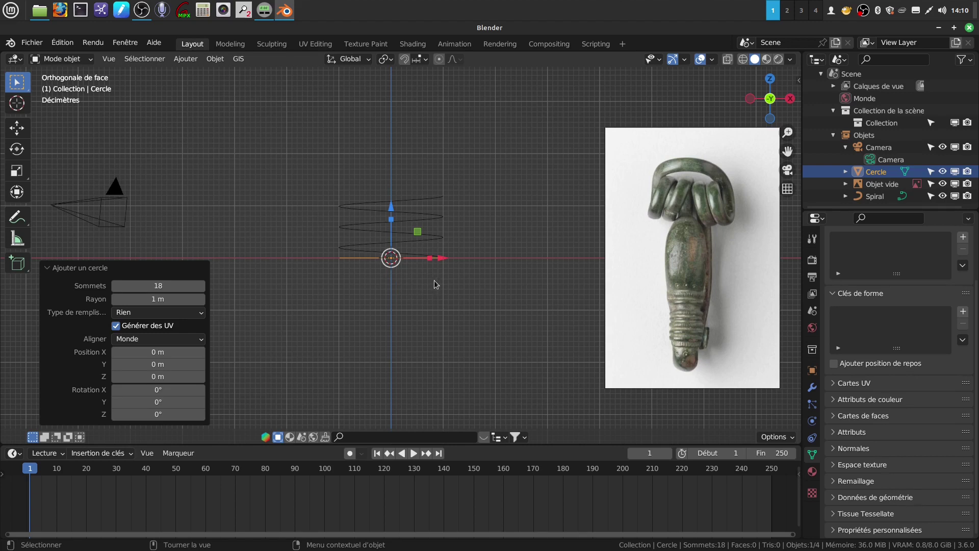
# In Edit Mode, rotate the circle's vertices 90° about the Y axis so it stands upright.
pyautogui.press('g')
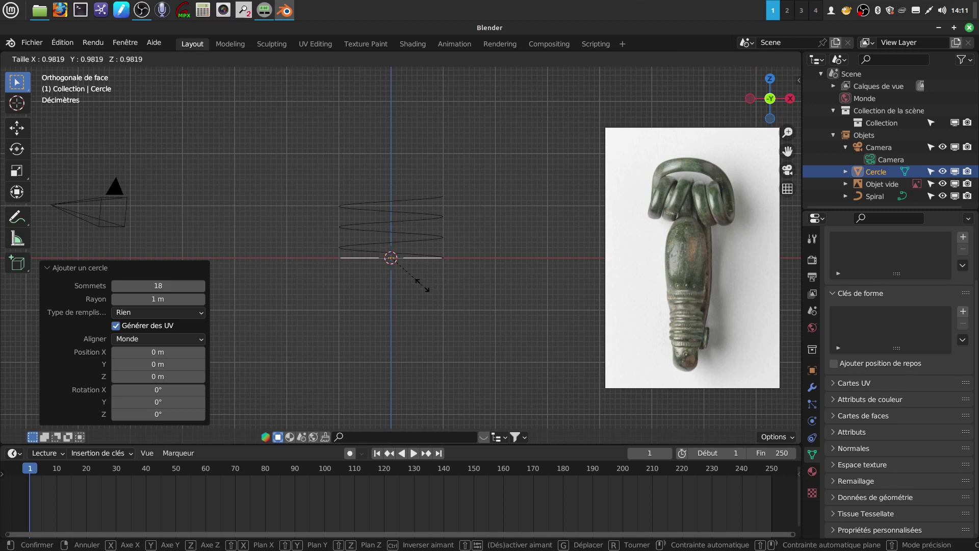
pyautogui.press('Escape')
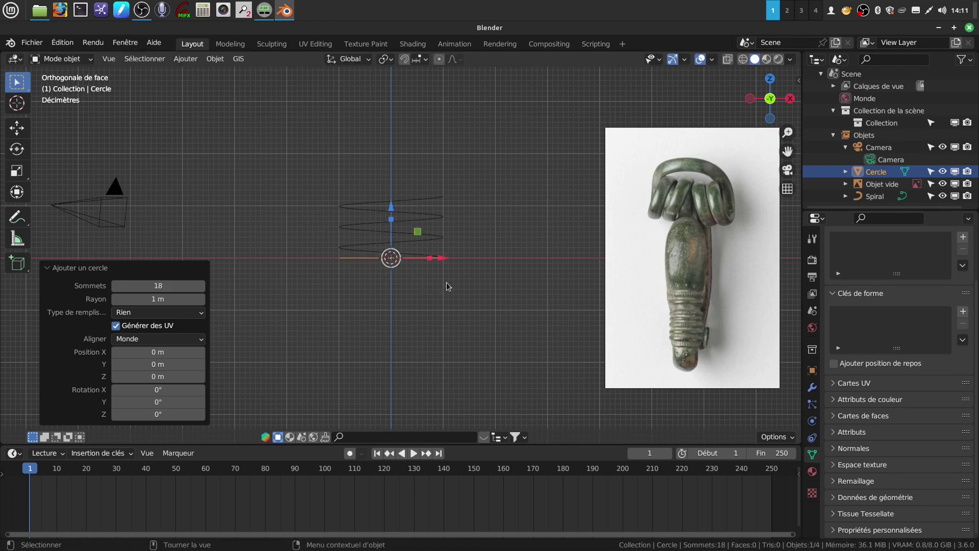
pyautogui.press('Tab')
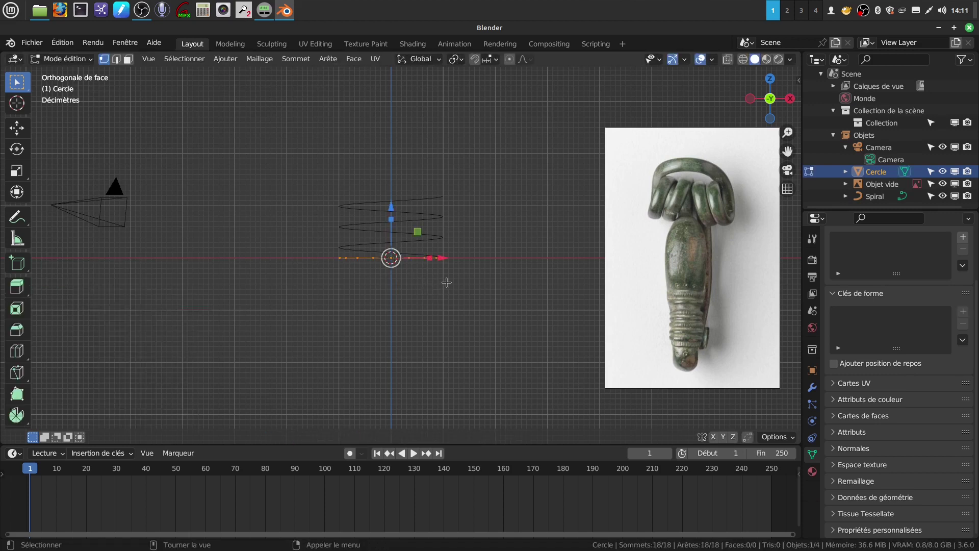
pyautogui.press('r')
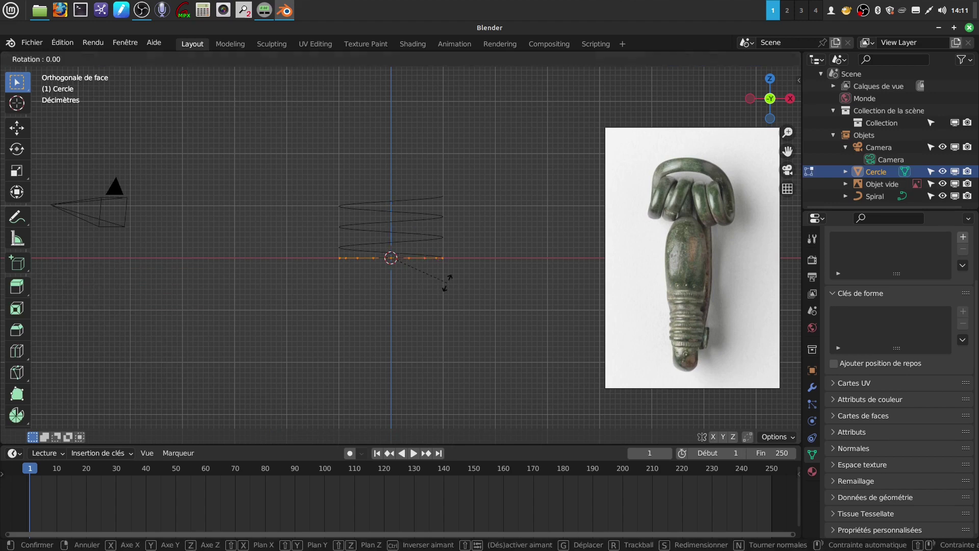
pyautogui.write('y90')
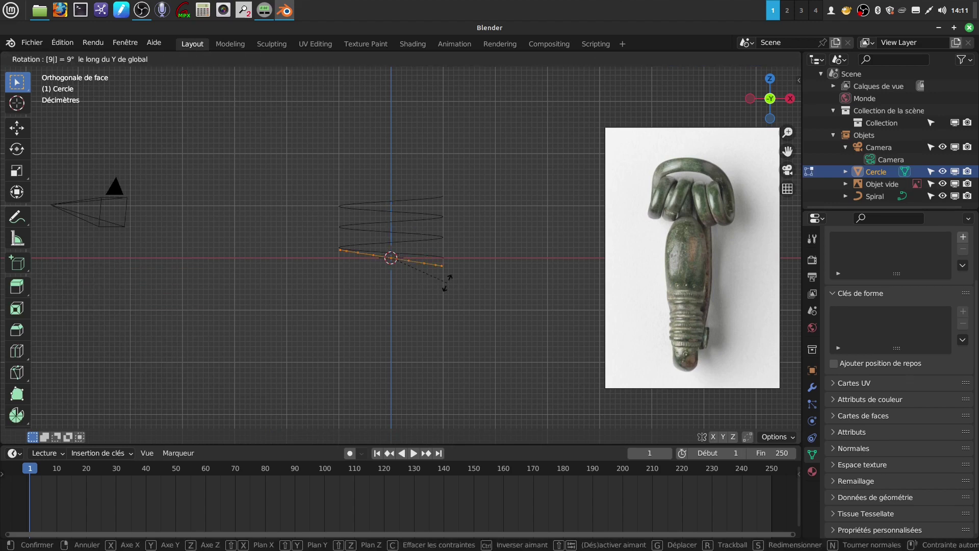
pyautogui.press('Return')
pyautogui.moveTo(475, 281); pyautogui.dragTo(412, 296, button='middle')
pyautogui.moveTo(403, 342); pyautogui.dragTo(341, 260, button='middle')
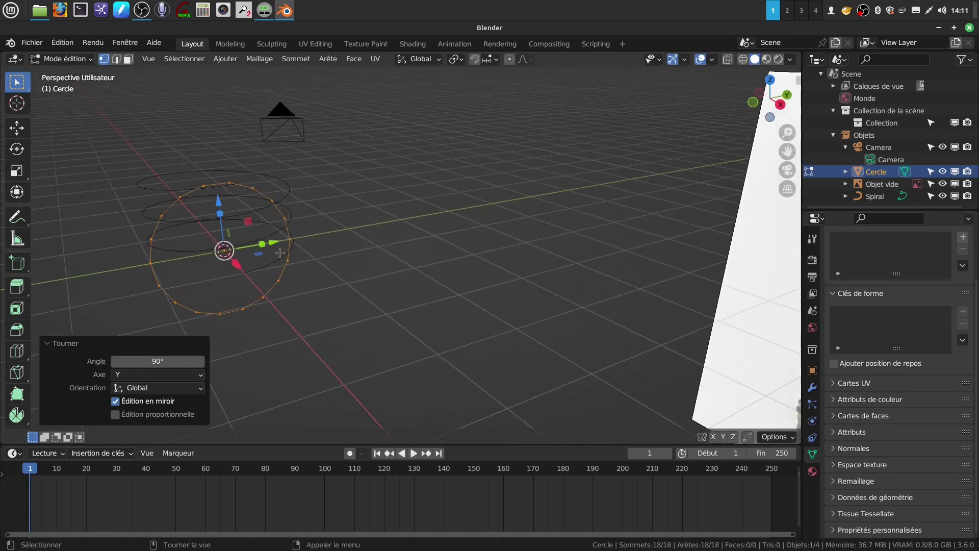
# Narrow the circle to 0.7 along Y, and scale it down uniformly to about 0.154.
pyautogui.press('s')
pyautogui.press('y')
pyautogui.click(253, 247)
pyautogui.moveTo(253, 247); pyautogui.dragTo(393, 271, button='middle')
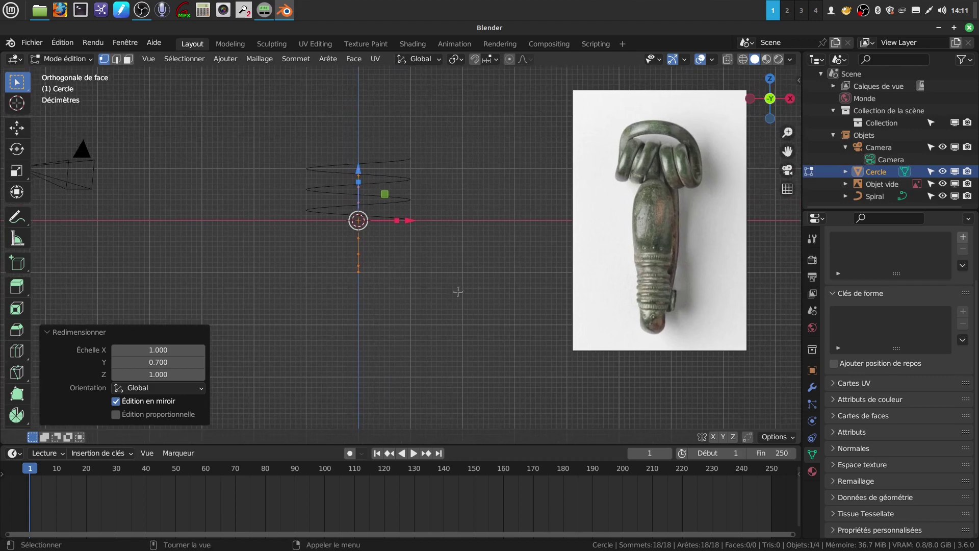
pyautogui.press('s')
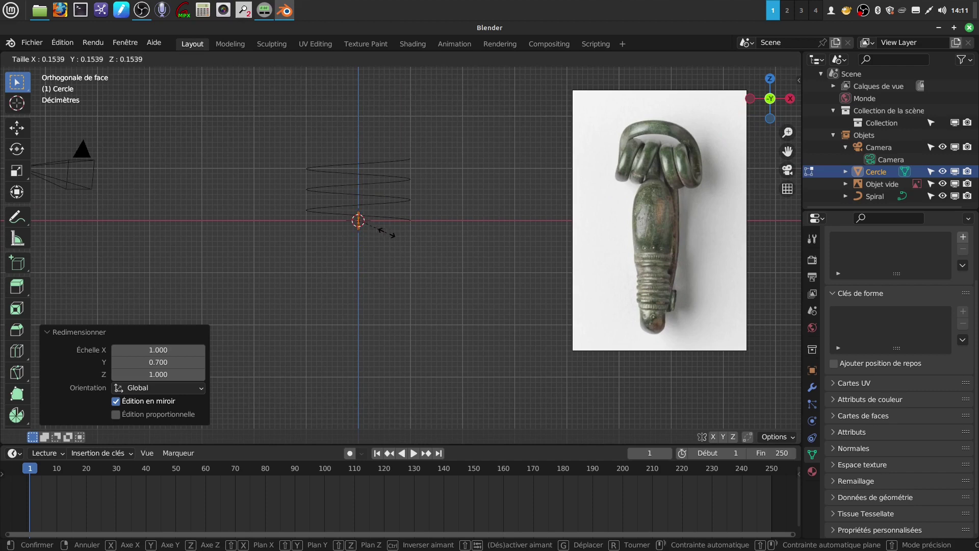
pyautogui.click(392, 233)
pyautogui.scroll(-4, 449, 250)
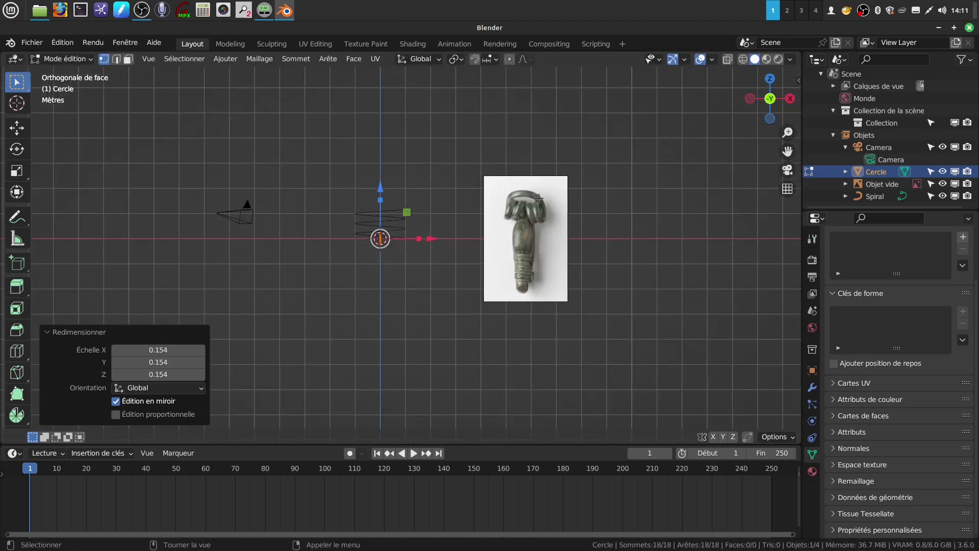
# Extrude the circle along the X axis into a long, straight tube, extending its end by a final move of about 7.42 m.
pyautogui.press('e')
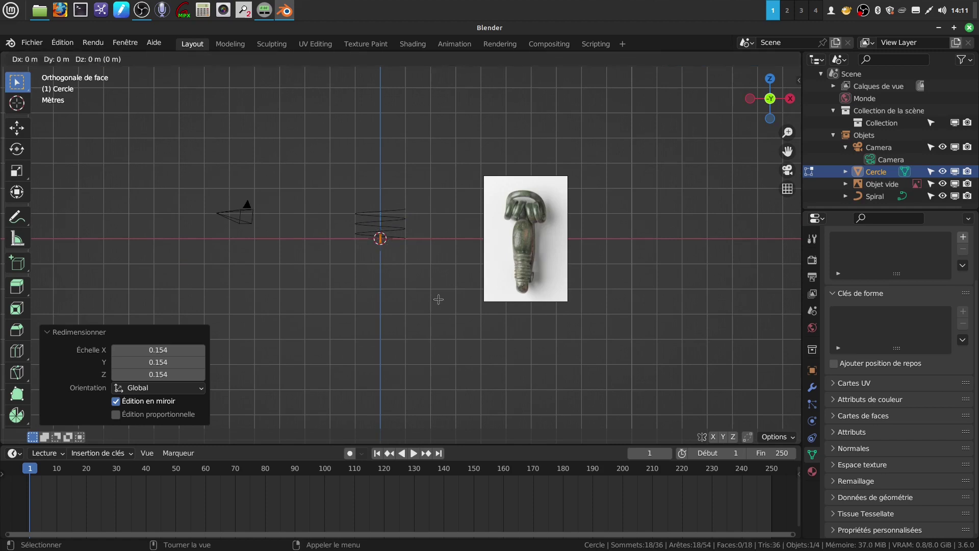
pyautogui.rightClick(437, 298)
pyautogui.moveTo(432, 238); pyautogui.dragTo(51, 219)
pyautogui.scroll(-2, 2, 278)
pyautogui.keyDown('shift'); pyautogui.moveTo(62, 259); pyautogui.dragTo(629, 257, button='middle'); pyautogui.keyUp('shift')
pyautogui.moveTo(629, 257); pyautogui.dragTo(783, 255)
pyautogui.keyDown('shift'); pyautogui.moveTo(380, 243); pyautogui.dragTo(443, 231, button='middle'); pyautogui.keyUp('shift')
# Divide the tube along its length with 80 evenly spaced loop cuts.
pyautogui.hotkey('ctrl', 'r')
pyautogui.scroll(14, 357, 245)
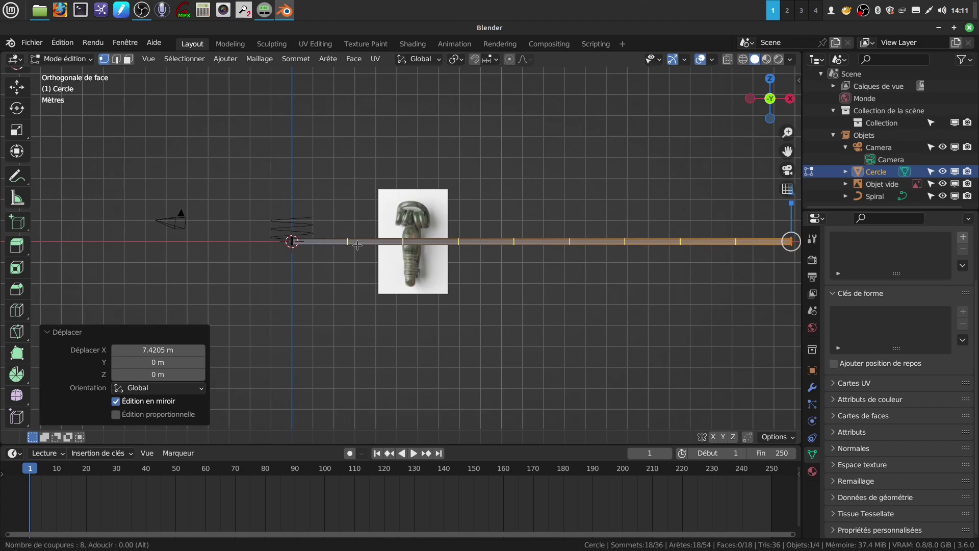
pyautogui.scroll(20, 357, 245)
pyautogui.scroll(3, 357, 245)
pyautogui.click(357, 245)
pyautogui.rightClick(356, 245)
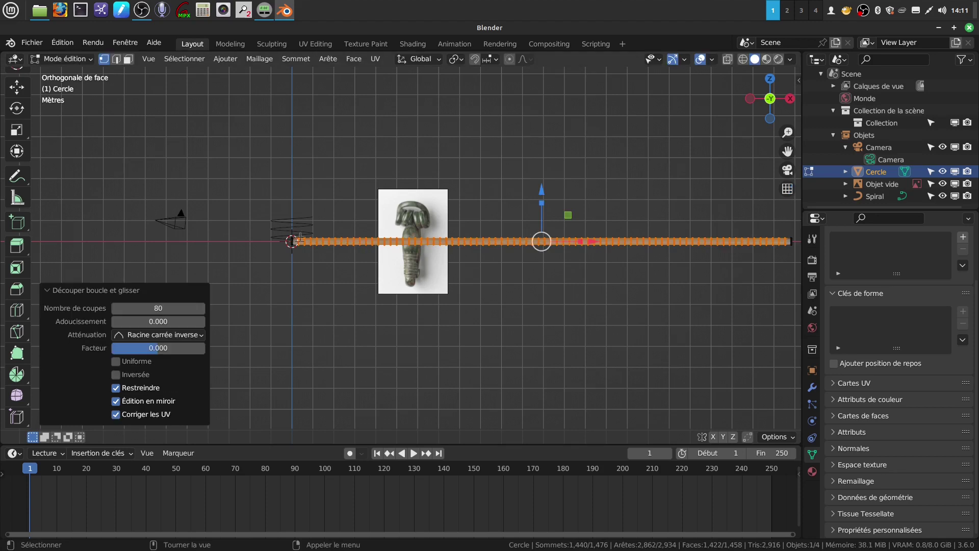
pyautogui.scroll(4, 303, 327)
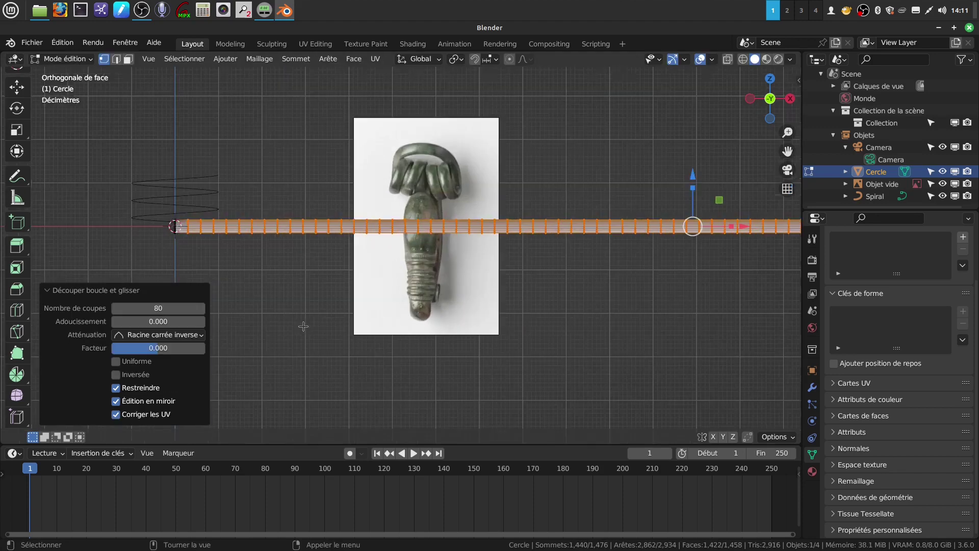
# In Object Mode, add a Curve modifier to the tube with Spiral as its curve object and X as the deformation axis.
pyautogui.keyDown('shift'); pyautogui.moveTo(235, 237); pyautogui.dragTo(387, 257, button='middle'); pyautogui.keyUp('shift')
pyautogui.scroll(2, 324, 301)
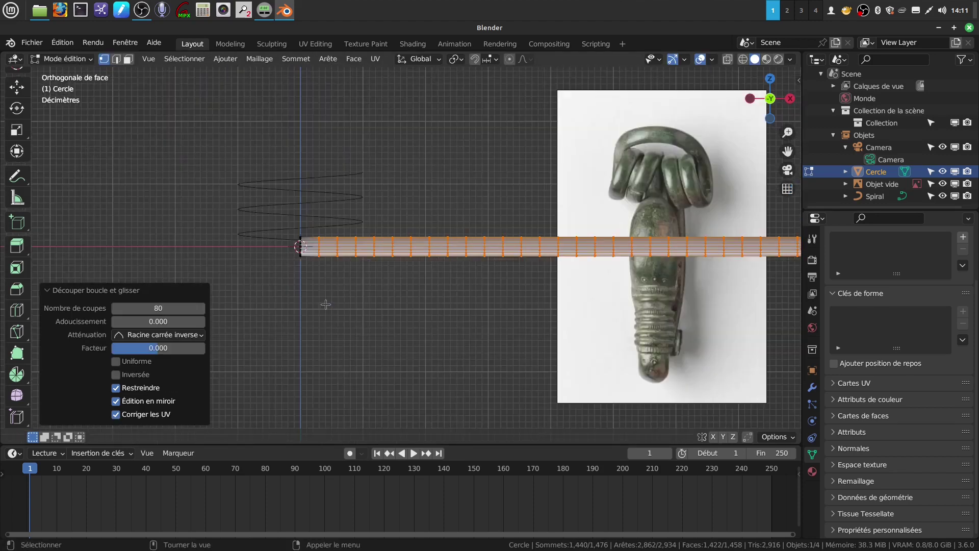
pyautogui.press('Tab')
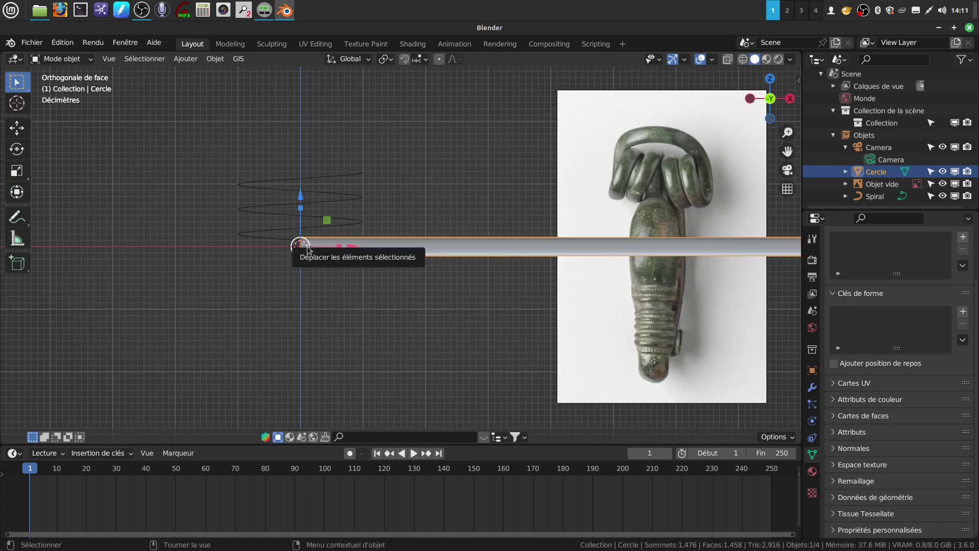
pyautogui.scroll(-3, 365, 278)
pyautogui.scroll(-1, 405, 275)
pyautogui.keyDown('shift'); pyautogui.moveTo(729, 291); pyautogui.dragTo(654, 243, button='middle'); pyautogui.keyUp('shift')
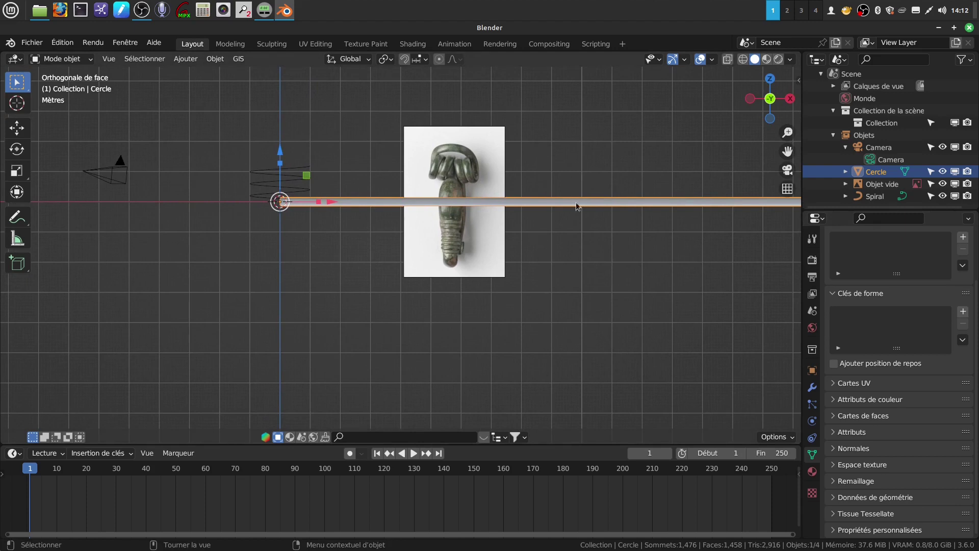
pyautogui.click(813, 385)
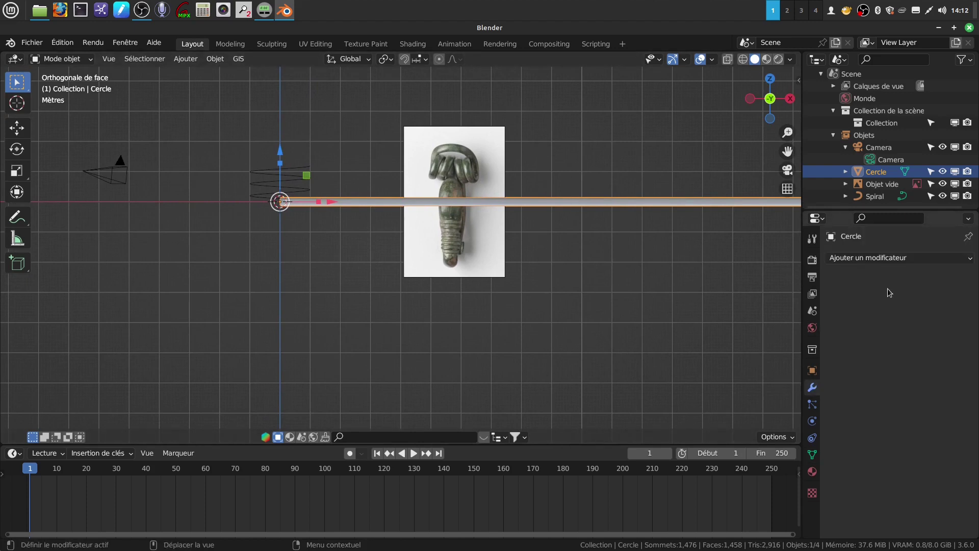
pyautogui.click(970, 264)
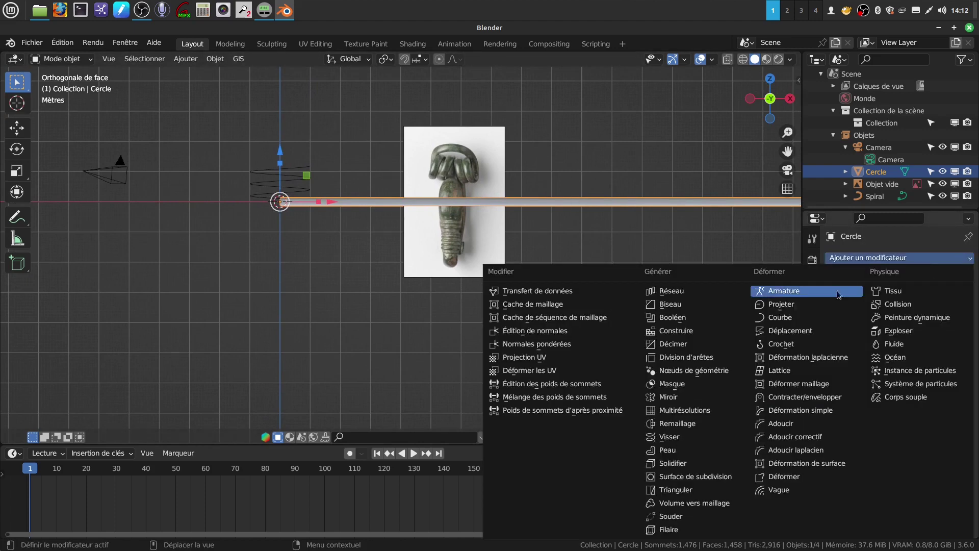
pyautogui.click(798, 319)
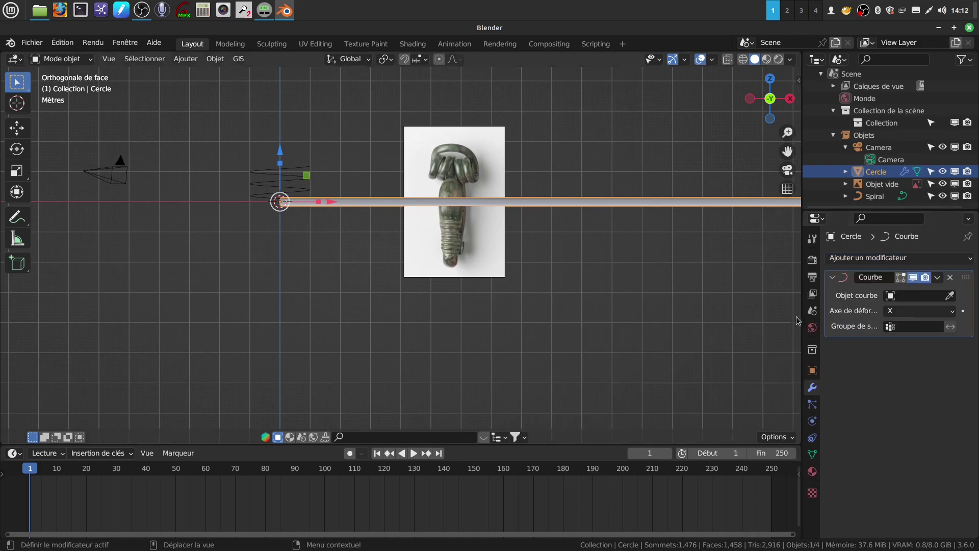
pyautogui.click(891, 298)
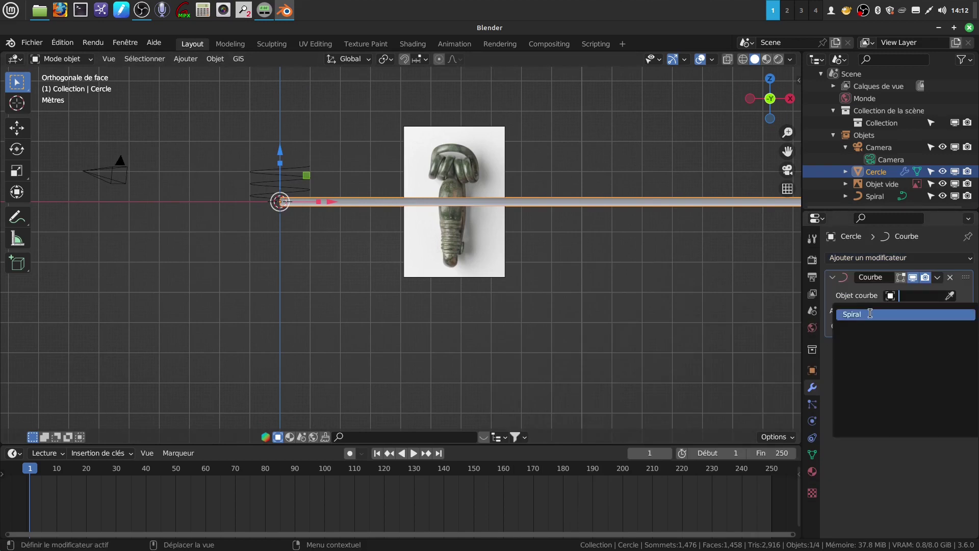
pyautogui.click(877, 312)
pyautogui.scroll(5, 377, 227)
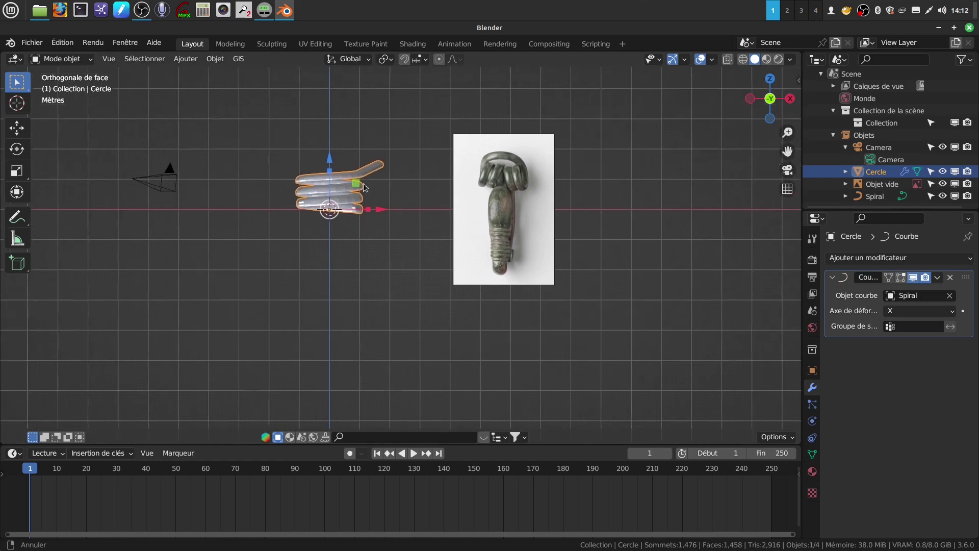
pyautogui.moveTo(320, 145); pyautogui.dragTo(260, 162, button='middle')
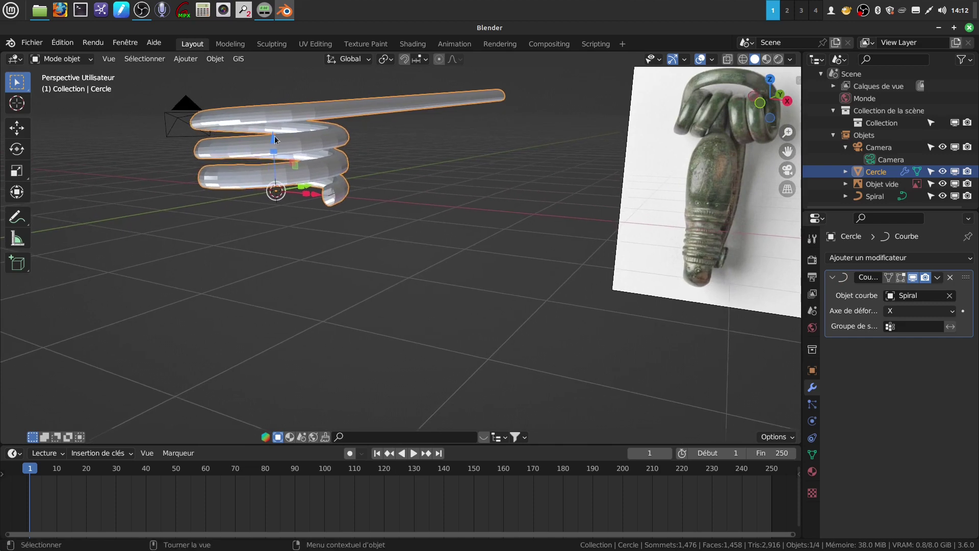
# In Edit Mode, scale the tube's entire mesh uniformly by about 1.303, and return to Object Mode.
pyautogui.press('Tab')
pyautogui.scroll(-3, 443, 245)
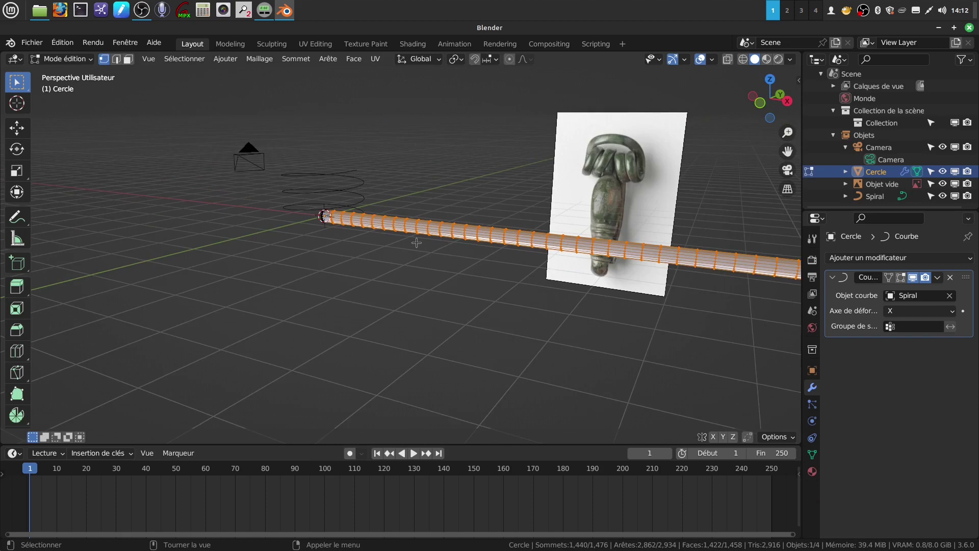
pyautogui.press('a')
pyautogui.moveTo(418, 243); pyautogui.dragTo(470, 243, button='middle')
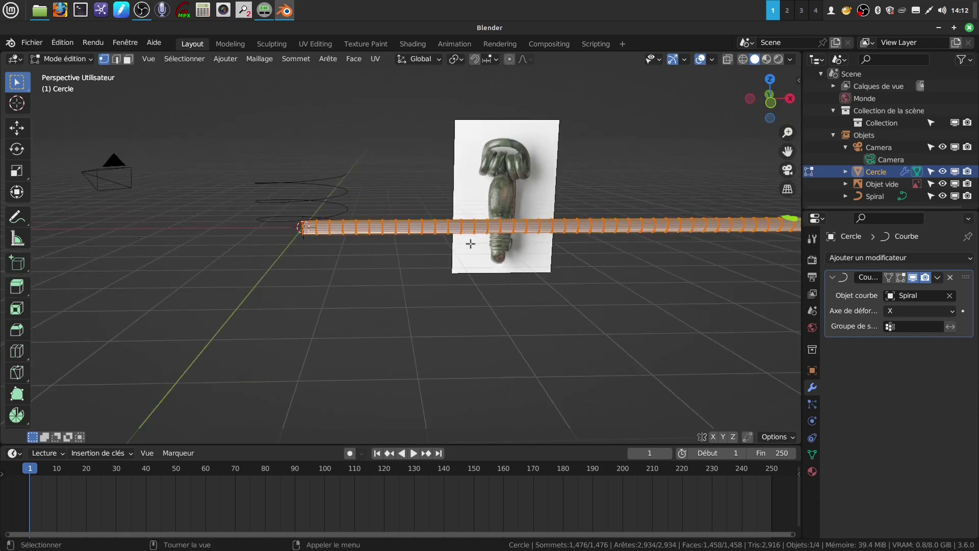
pyautogui.press('s')
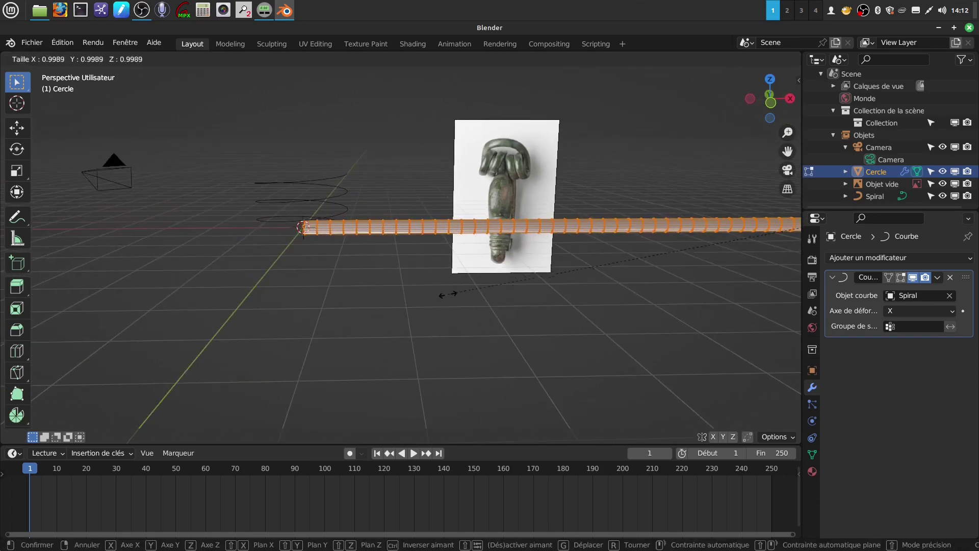
pyautogui.click(409, 131)
pyautogui.moveTo(291, 278); pyautogui.dragTo(243, 232, button='middle')
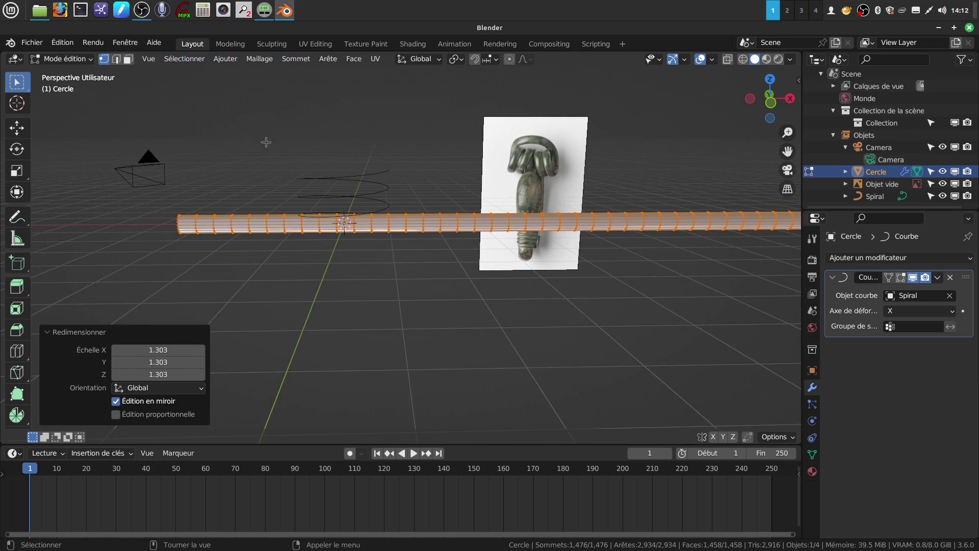
pyautogui.press('Tab')
pyautogui.moveTo(353, 147); pyautogui.dragTo(639, 154, button='middle')
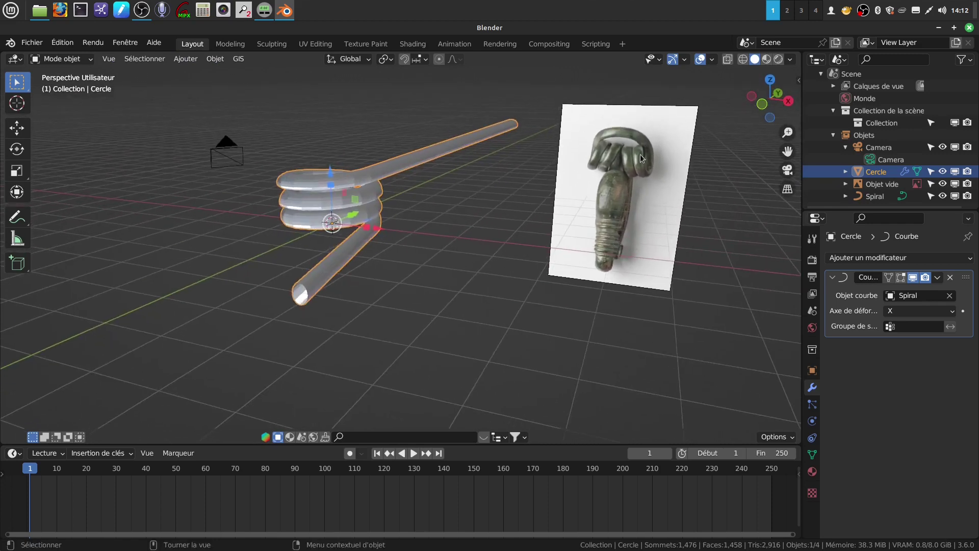
pyautogui.moveTo(364, 187); pyautogui.dragTo(268, 201, button='middle')
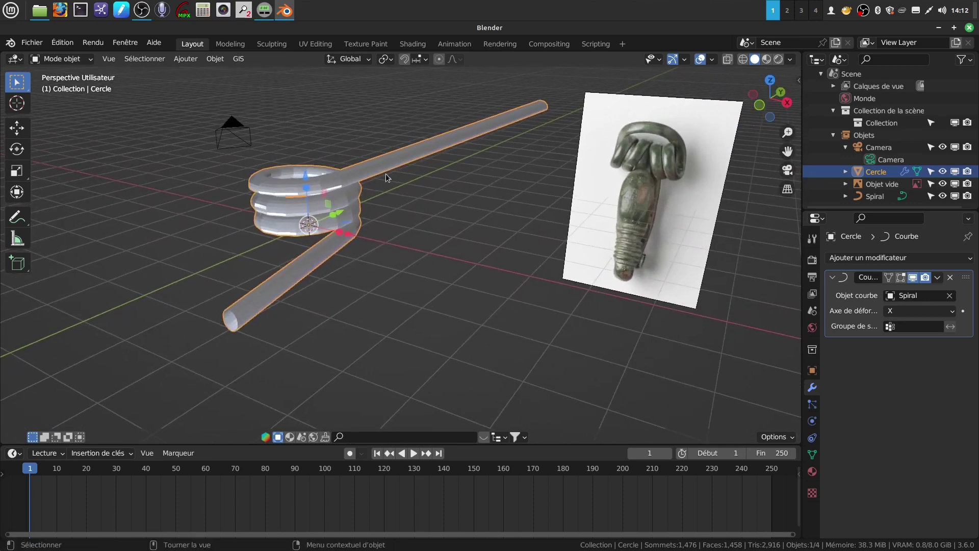
pyautogui.moveTo(378, 173); pyautogui.dragTo(387, 169, button='middle')
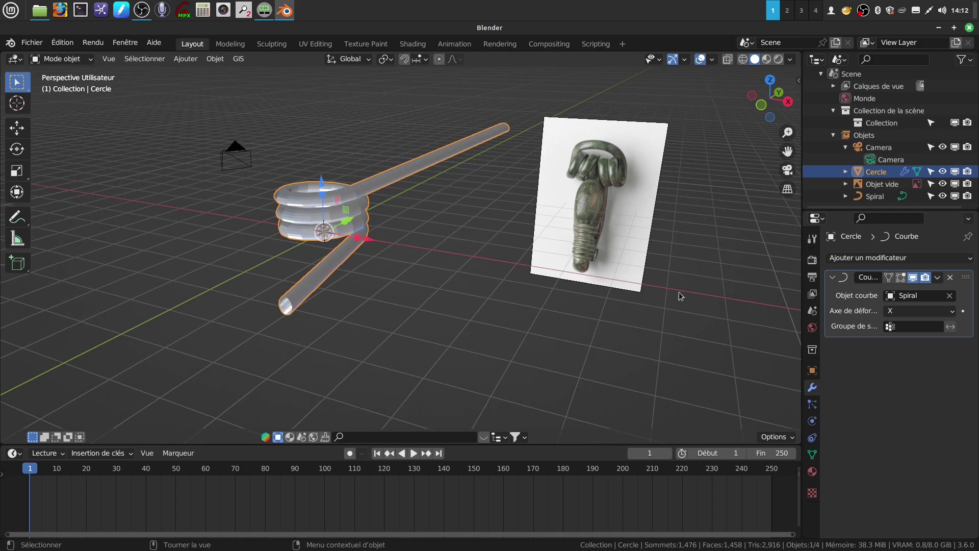
# Apply the Curve modifier to the tube to make its coiled shape permanent.
pyautogui.click(941, 281)
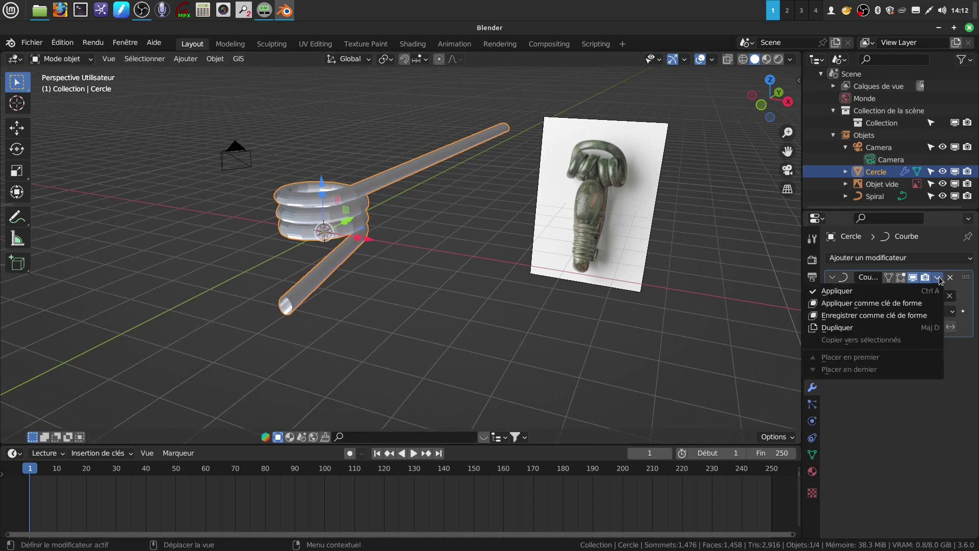
pyautogui.click(862, 291)
pyautogui.moveTo(392, 223); pyautogui.dragTo(427, 209, button='middle')
pyautogui.moveTo(422, 215); pyautogui.dragTo(429, 210, button='middle')
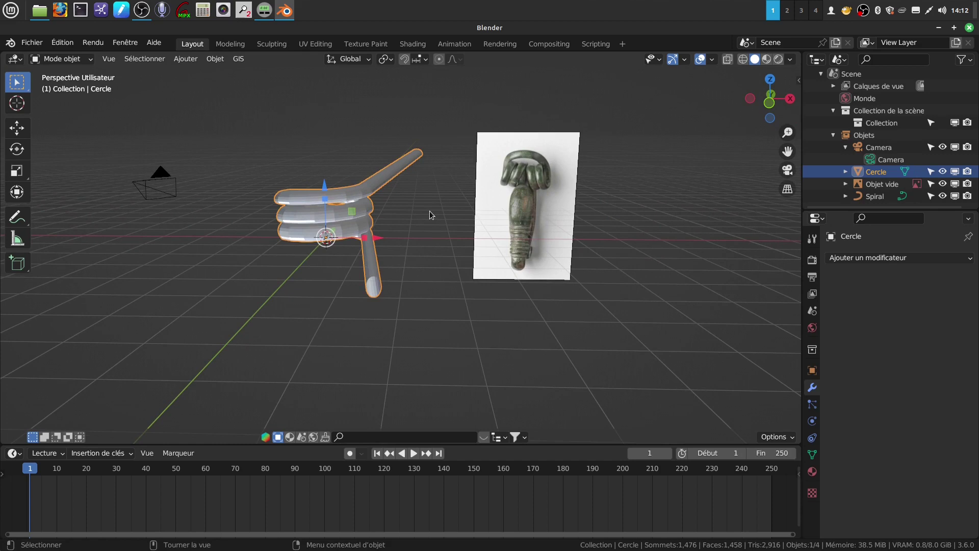
# Set the coil's origin to its geometry, and rotate the coil 90° about the global Y axis.
pyautogui.click(215, 59)
pyautogui.moveTo(245, 85)
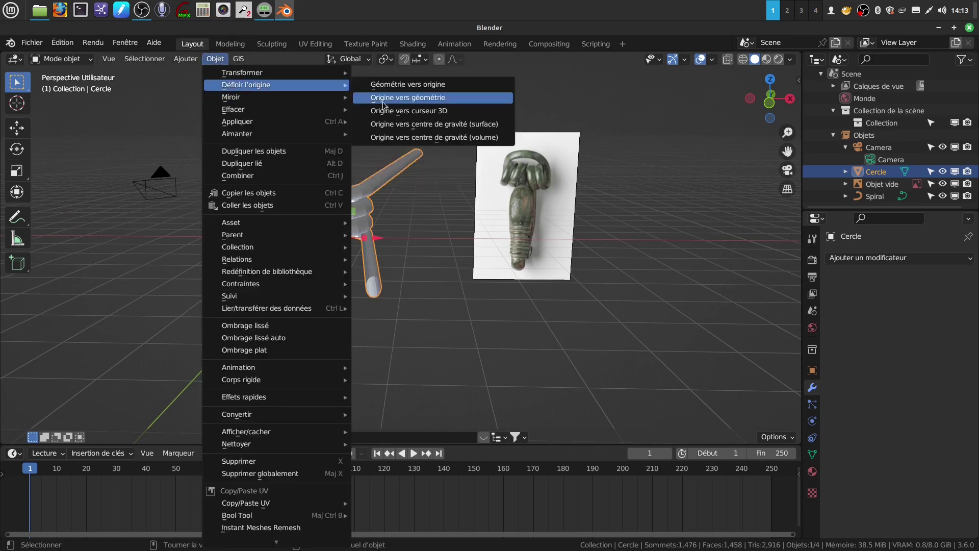
pyautogui.click(398, 97)
pyautogui.moveTo(380, 211); pyautogui.dragTo(399, 197, button='middle')
pyautogui.press('KP_1')
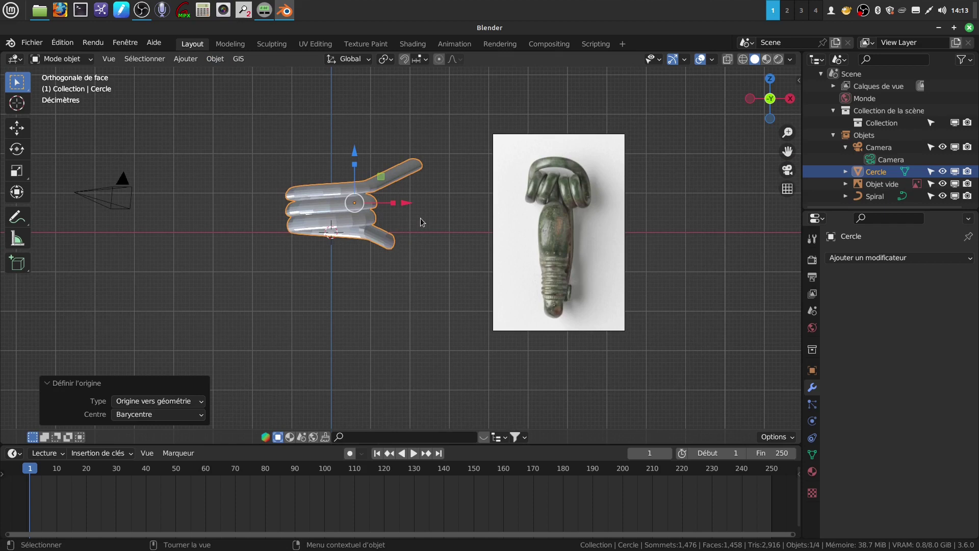
pyautogui.write('ry90')
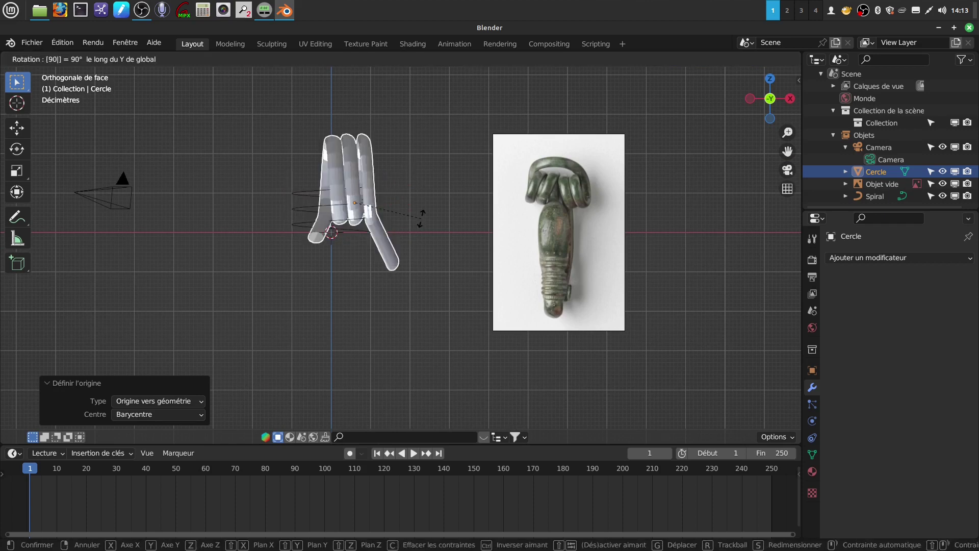
pyautogui.press('Return')
pyautogui.moveTo(430, 186); pyautogui.dragTo(329, 225, button='middle')
# Delete the original spiral curve, keeping the coiled tube mesh.
pyautogui.click(289, 204)
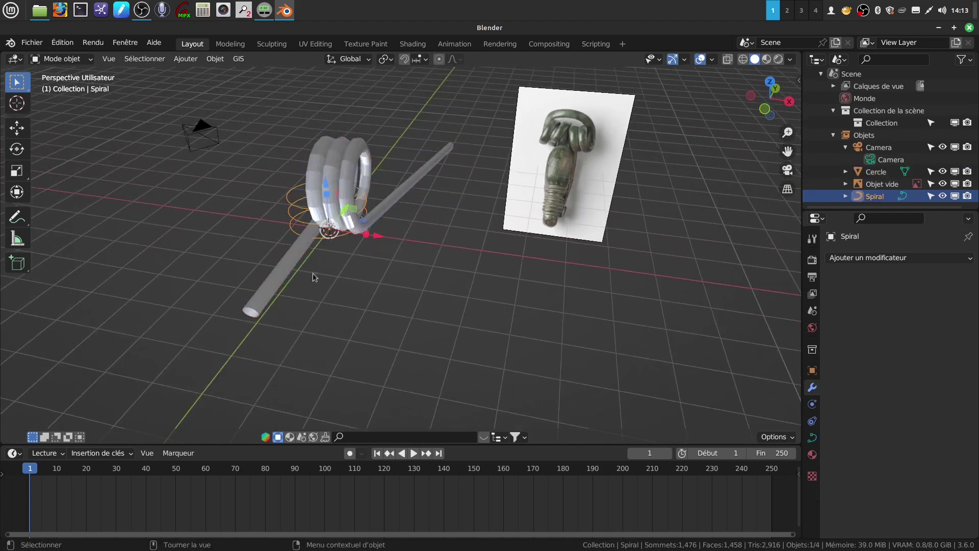
pyautogui.press('x')
pyautogui.click(368, 329)
pyautogui.moveTo(380, 245); pyautogui.dragTo(362, 228, button='middle')
pyautogui.scroll(1, 421, 240)
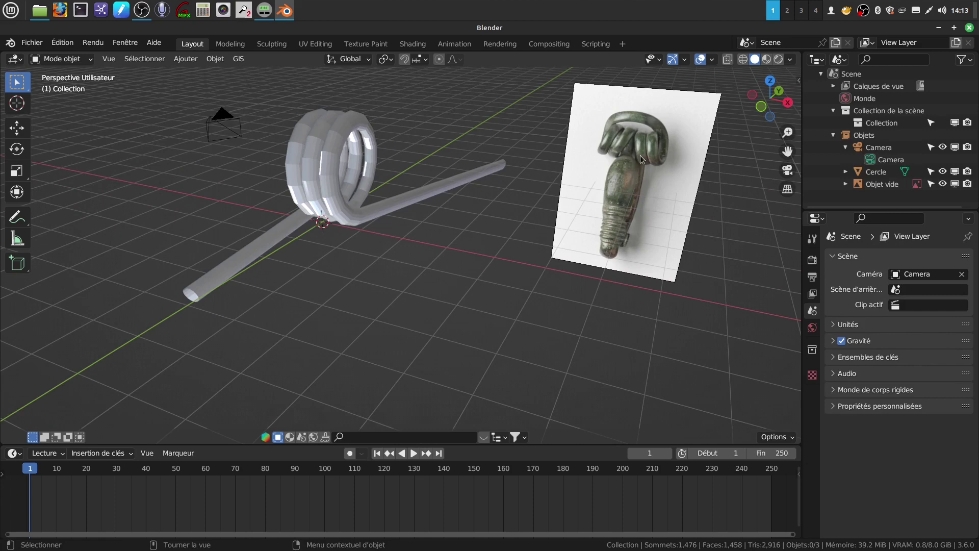
# In Edit Mode, delete the faces of the coil's rear straight end and the adjoining half turn up to the top of its outermost loop.
pyautogui.moveTo(363, 207); pyautogui.dragTo(462, 219, button='middle')
pyautogui.click(487, 163)
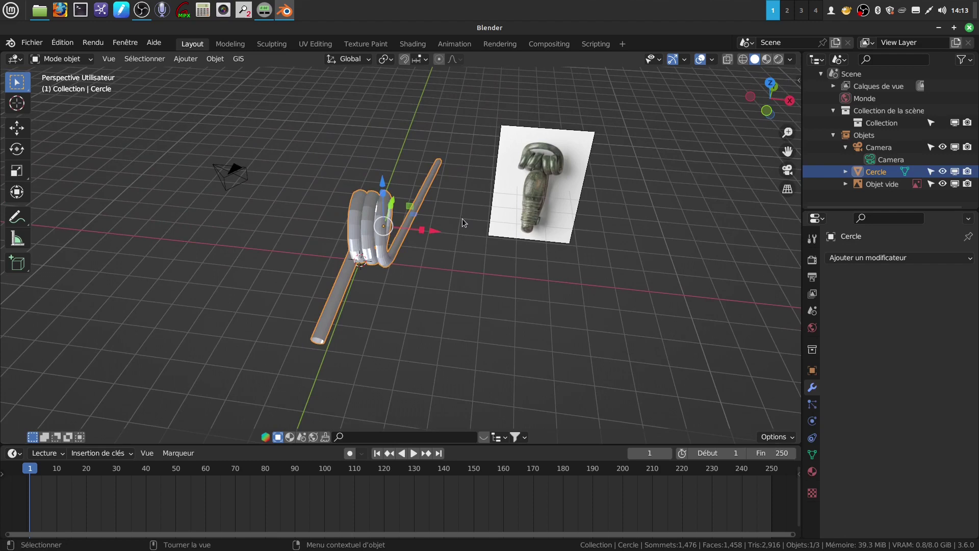
pyautogui.moveTo(462, 218); pyautogui.dragTo(399, 167, button='middle')
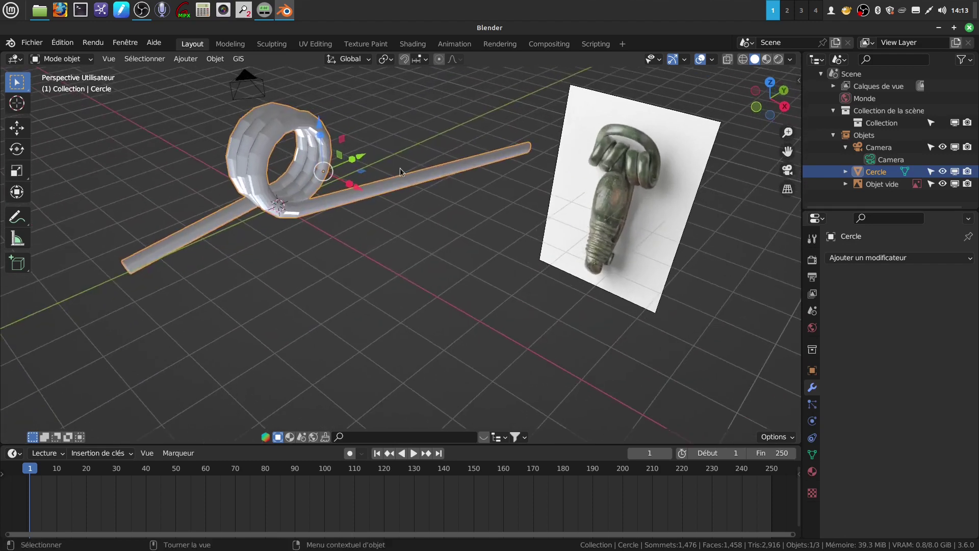
pyautogui.press('Tab')
pyautogui.moveTo(464, 230); pyautogui.dragTo(357, 203, button='middle')
pyautogui.scroll(4, 498, 171)
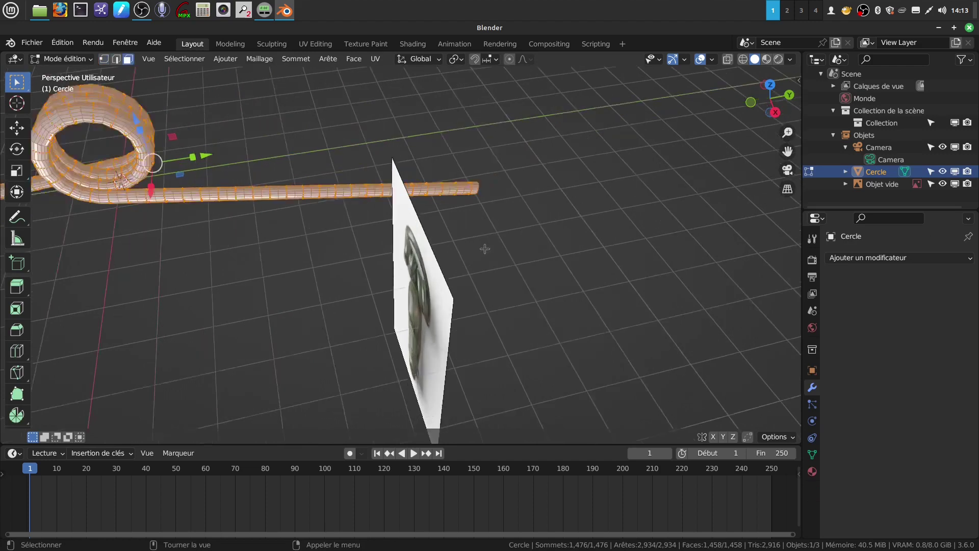
pyautogui.keyDown('alt'); pyautogui.click(498, 170); pyautogui.keyUp('alt')
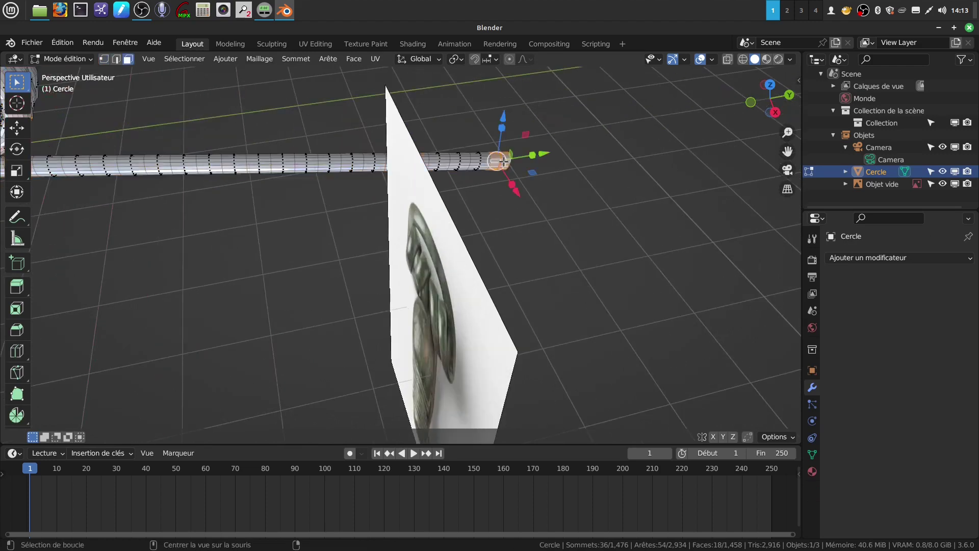
pyautogui.scroll(-3, 503, 205)
pyautogui.moveTo(504, 205); pyautogui.dragTo(464, 283, button='middle')
pyautogui.press('ctrl+KP_Add')
pyautogui.press('ctrl+KP_Add')
pyautogui.press('ctrl+KP_Add')
pyautogui.press('ctrl+KP_Add')
pyautogui.press('ctrl+KP_Add')
pyautogui.press('ctrl+KP_Add')
pyautogui.press('ctrl+KP_Add')
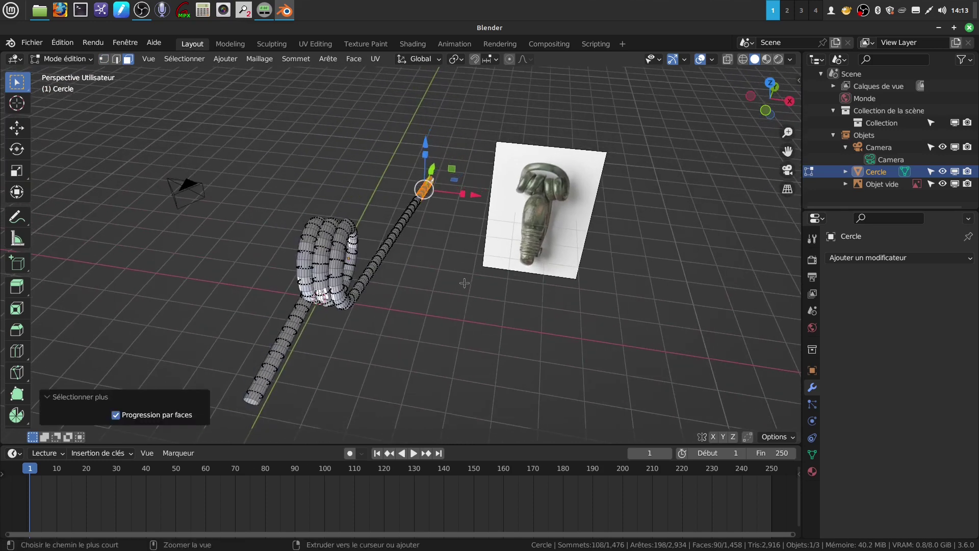
pyautogui.press('ctrl+KP_Add')
pyautogui.press('ctrl+KP_Add')
pyautogui.press('ctrl+KP_Add')
pyautogui.press('ctrl+KP_Add')
pyautogui.press('ctrl+KP_Add')
pyautogui.press('ctrl+KP_Add')
pyautogui.press('ctrl+KP_Add')
pyautogui.press('ctrl+KP_Add')
pyautogui.press('ctrl+KP_Add')
pyautogui.press('ctrl+KP_Add')
pyautogui.press('ctrl+KP_Add')
pyautogui.press('ctrl+KP_Add')
pyautogui.press('ctrl+KP_Add')
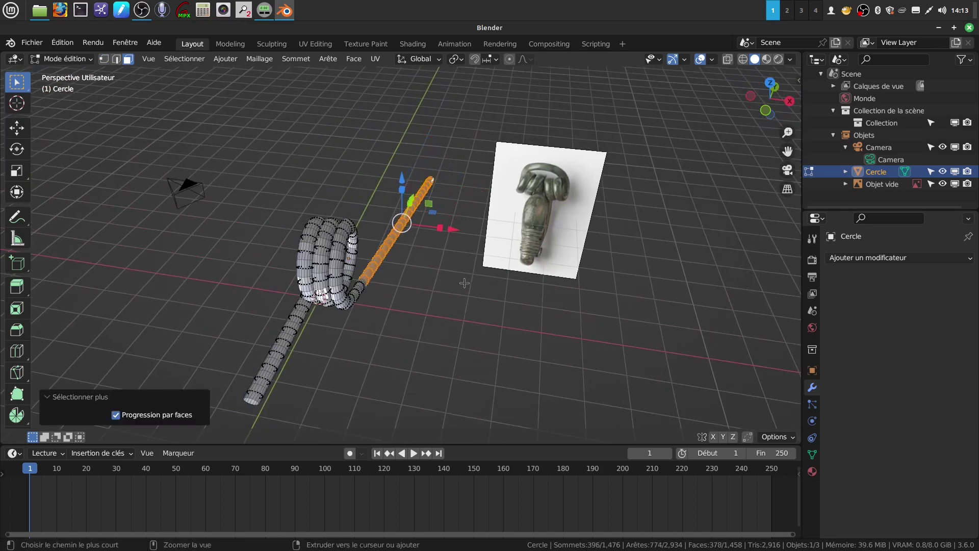
pyautogui.press('ctrl+KP_Add')
pyautogui.press('ctrl+KP_Add')
pyautogui.press('ctrl+KP_Add')
pyautogui.press('ctrl+KP_Add')
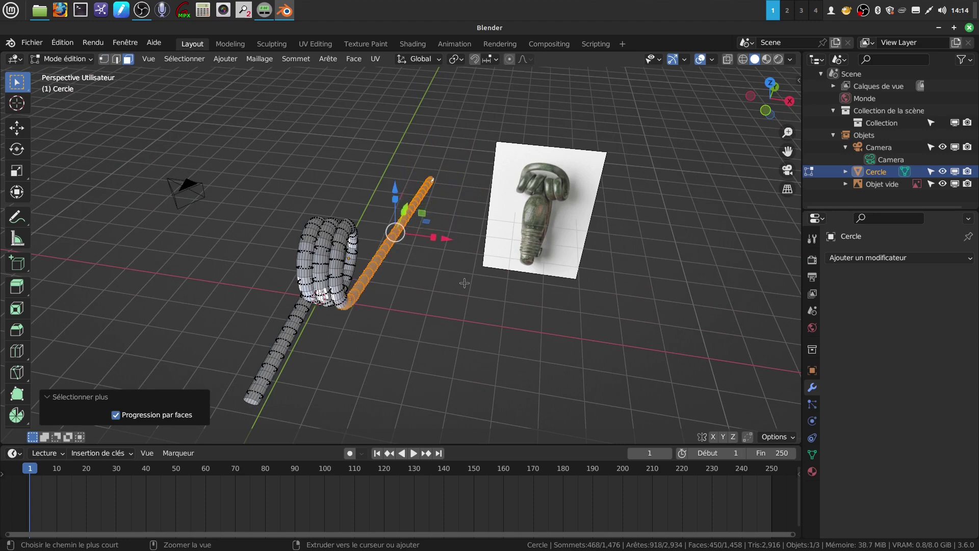
pyautogui.press('ctrl+KP_Add')
pyautogui.press('ctrl+KP_Add')
pyautogui.press('ctrl+KP_Add')
pyautogui.press('ctrl+KP_Add')
pyautogui.press('ctrl+KP_Add')
pyautogui.press('ctrl+KP_Add')
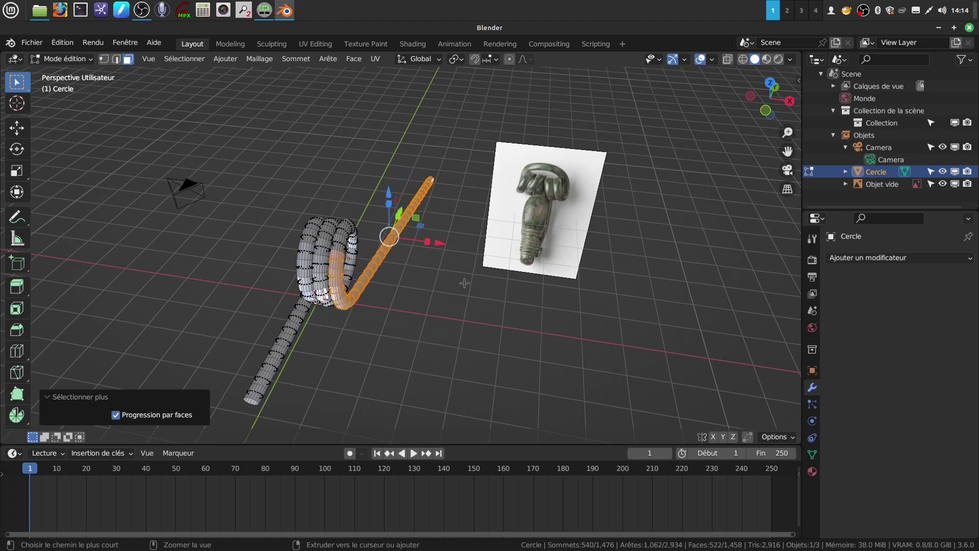
pyautogui.press('ctrl+KP_Add')
pyautogui.press('ctrl+KP_Add')
pyautogui.press('ctrl+KP_Add')
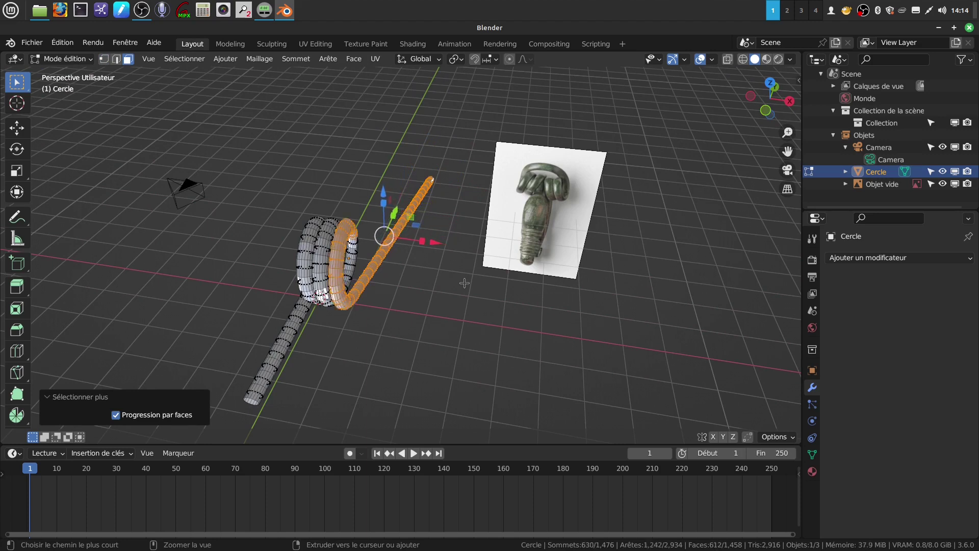
pyautogui.press('KP_Decimal')
pyautogui.moveTo(403, 210); pyautogui.dragTo(423, 204, button='middle')
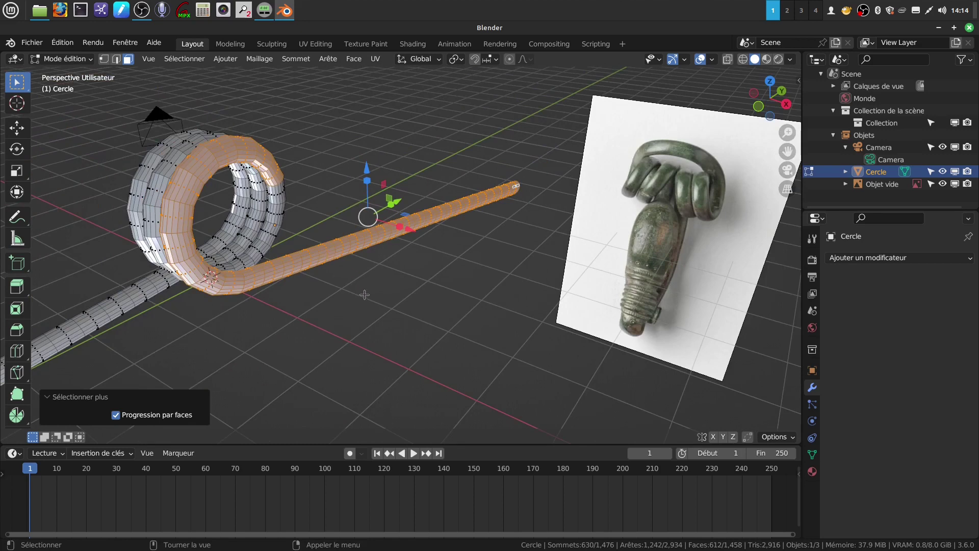
pyautogui.press('x')
pyautogui.click(334, 322)
pyautogui.keyDown('shift'); pyautogui.moveTo(237, 250); pyautogui.dragTo(304, 217, button='middle'); pyautogui.keyUp('shift')
pyautogui.scroll(-1, 326, 233)
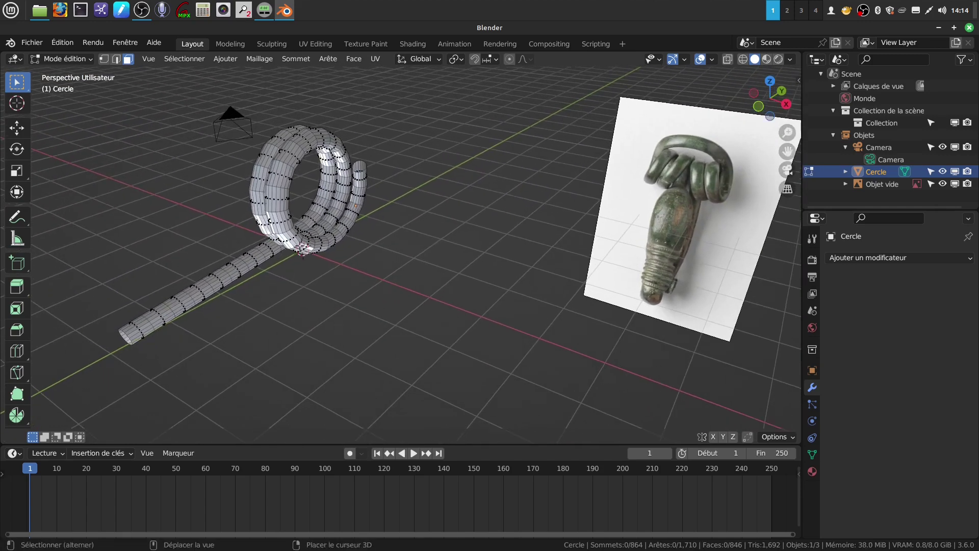
pyautogui.keyDown('shift'); pyautogui.moveTo(281, 252); pyautogui.dragTo(304, 231, button='middle'); pyautogui.keyUp('shift')
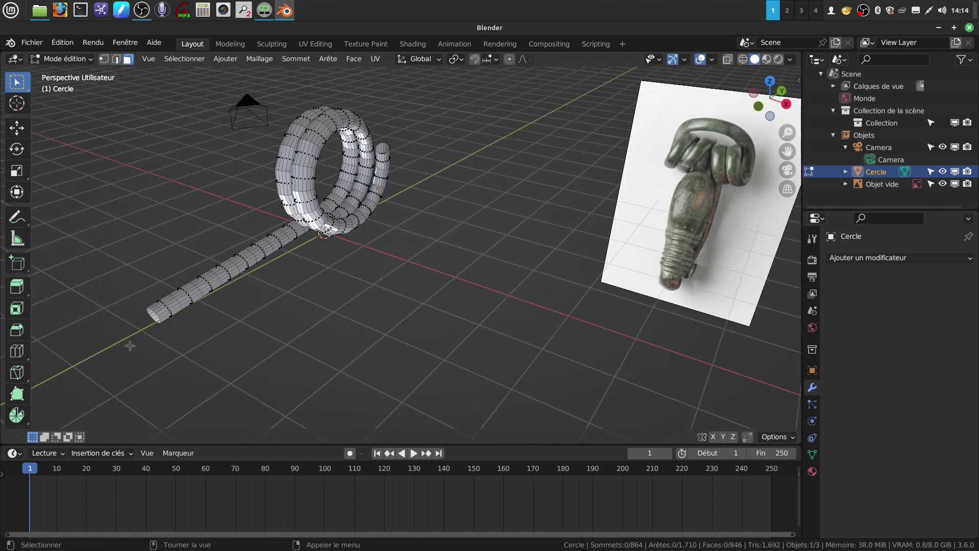
# Delete the faces of the coil's front straight end, from its open tip back to where it meets the loops.
pyautogui.keyDown('alt'); pyautogui.click(164, 311); pyautogui.keyUp('alt')
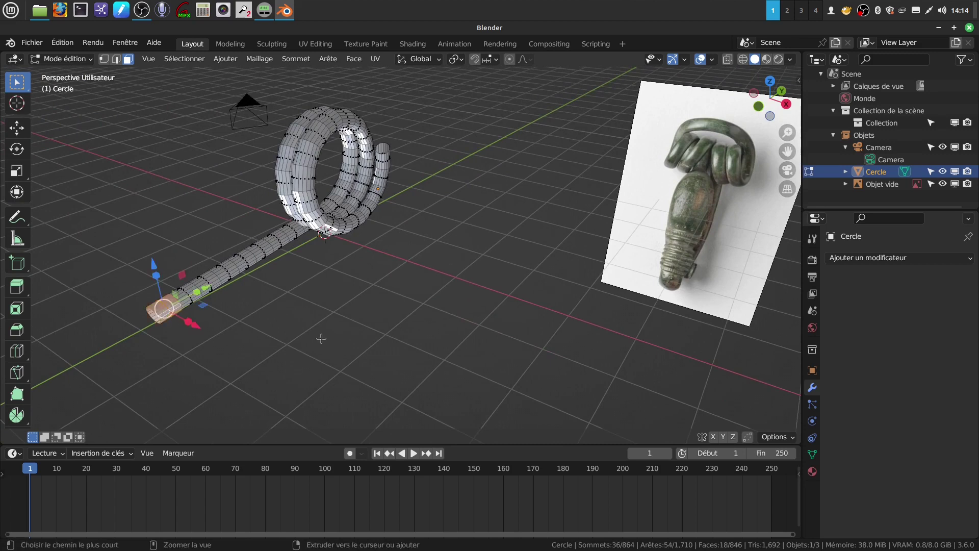
pyautogui.press('ctrl+KP_Add')
pyautogui.press('ctrl+KP_Add')
pyautogui.press('ctrl+KP_Add')
pyautogui.press('ctrl+KP_Add')
pyautogui.press('ctrl+KP_Add')
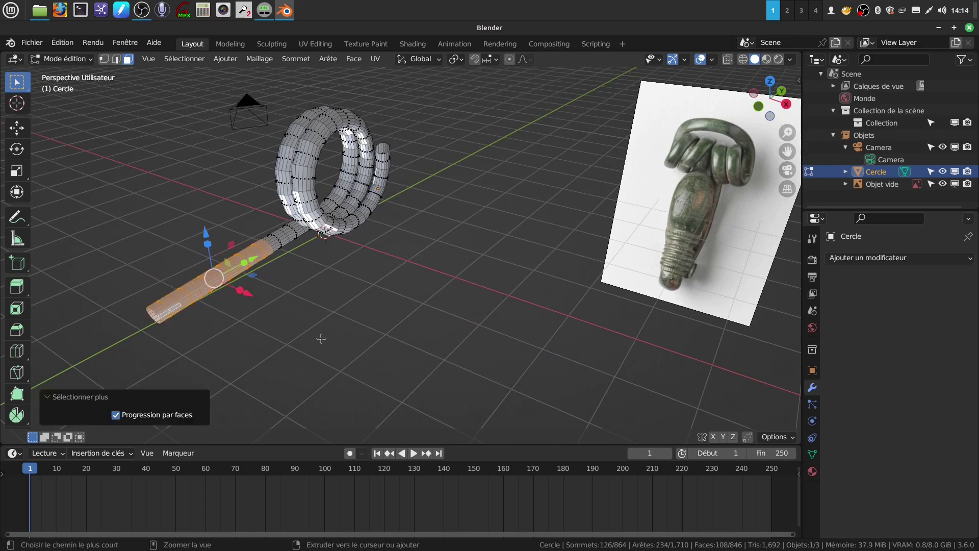
pyautogui.press('ctrl+KP_Add')
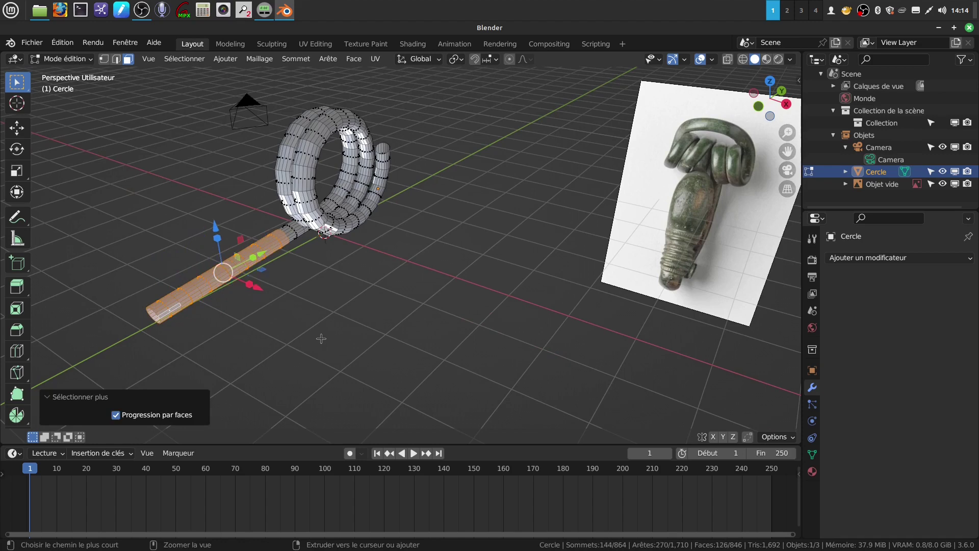
pyautogui.press('ctrl+KP_Add')
pyautogui.press('x')
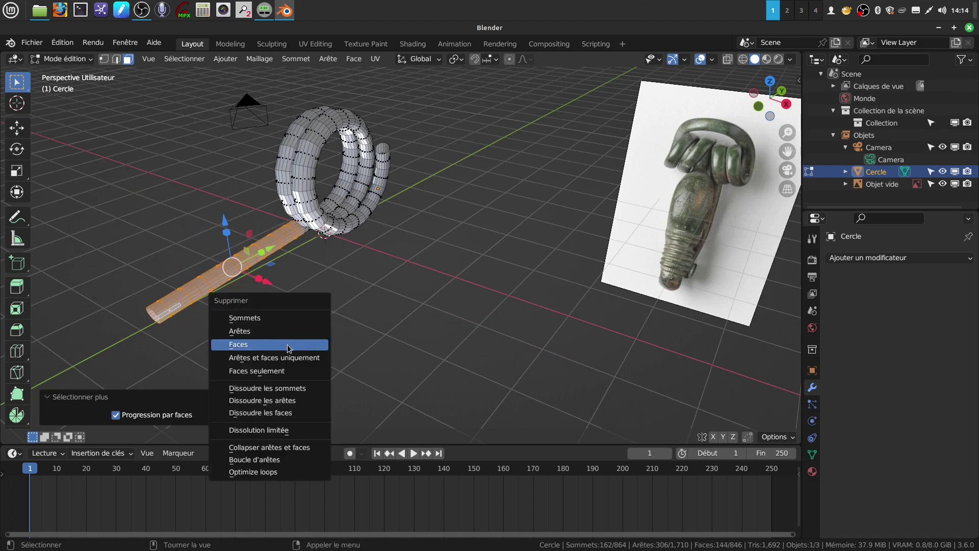
pyautogui.click(250, 344)
# Return to Object Mode and set the trimmed coil's origin to its geometry.
pyautogui.moveTo(250, 352); pyautogui.dragTo(572, 101, button='middle')
pyautogui.moveTo(442, 181); pyautogui.dragTo(390, 261, button='middle')
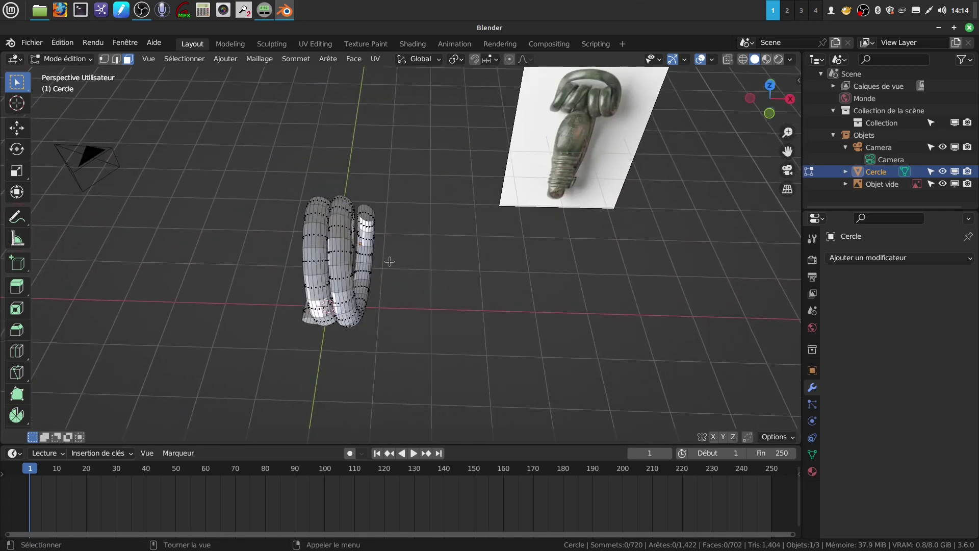
pyautogui.press('KP_7')
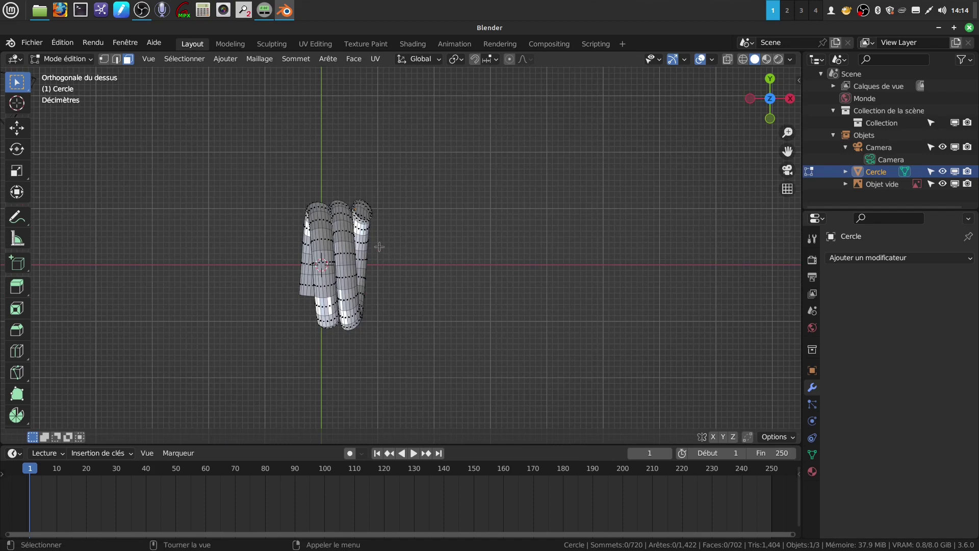
pyautogui.press('Tab')
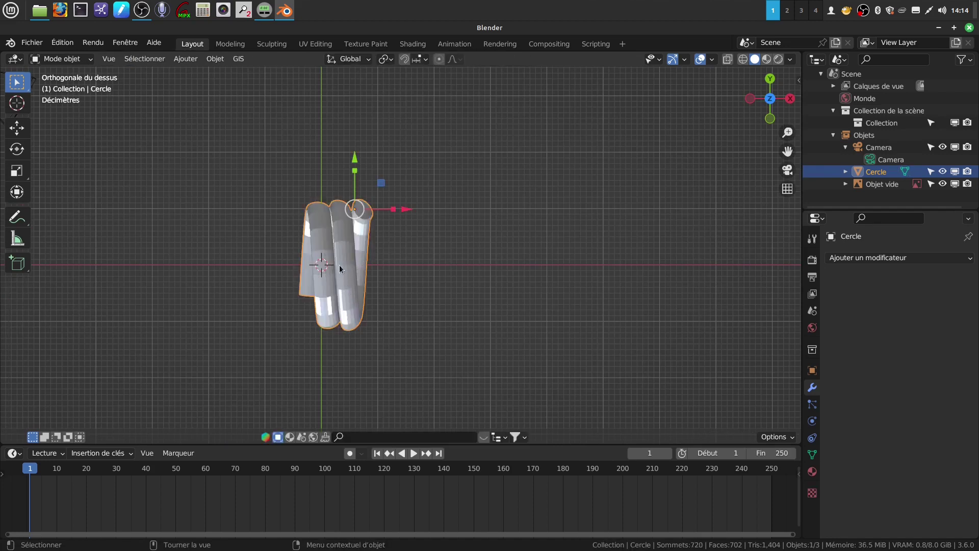
pyautogui.click(215, 59)
pyautogui.moveTo(247, 86)
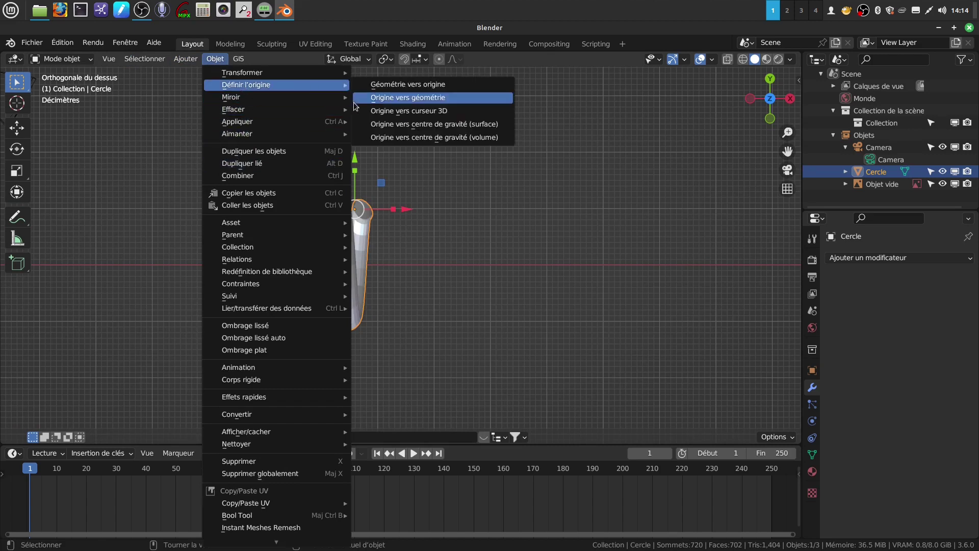
pyautogui.click(391, 99)
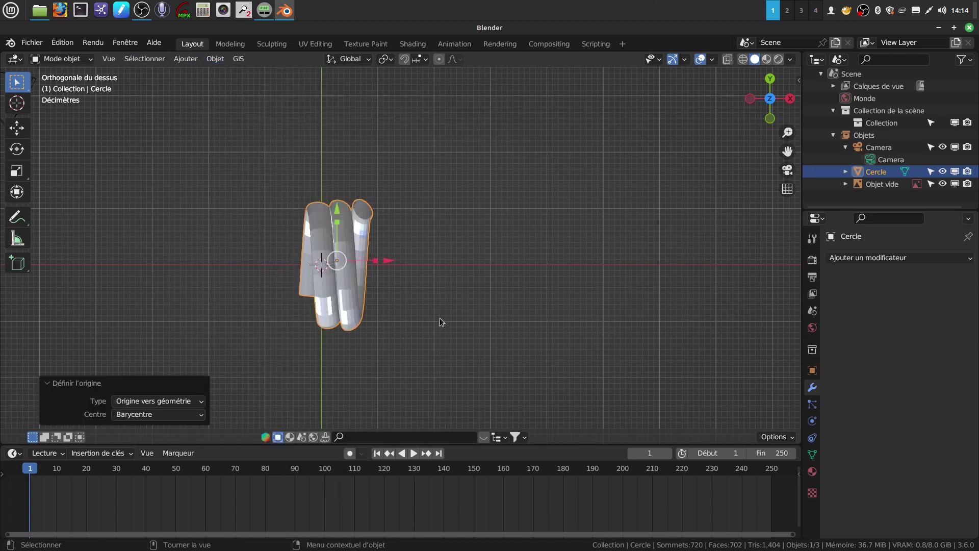
# In top view, rotate the coil by -14.7° and move it 0.6079 m along the global X axis.
pyautogui.scroll(-3, 555, 235)
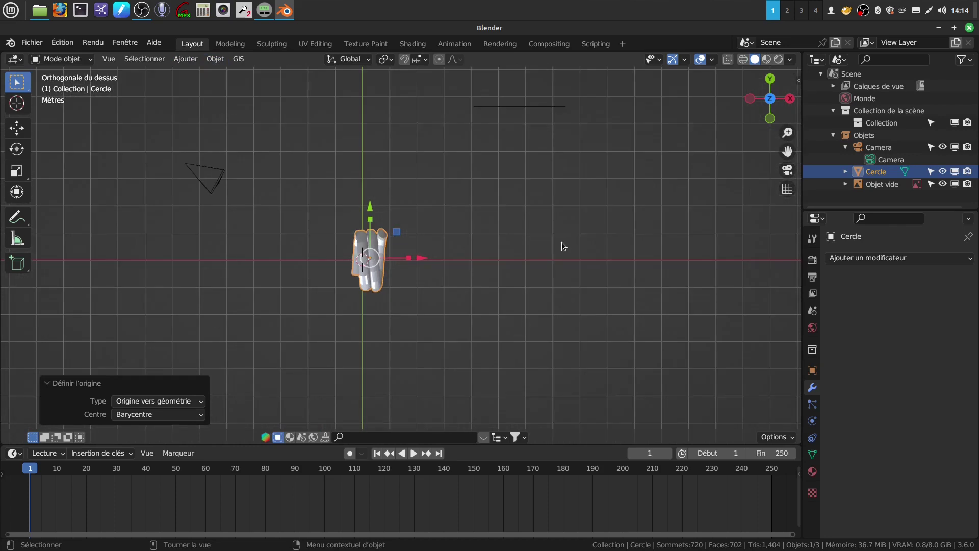
pyautogui.scroll(3, 503, 368)
pyautogui.moveTo(554, 164); pyautogui.dragTo(553, 120, button='middle')
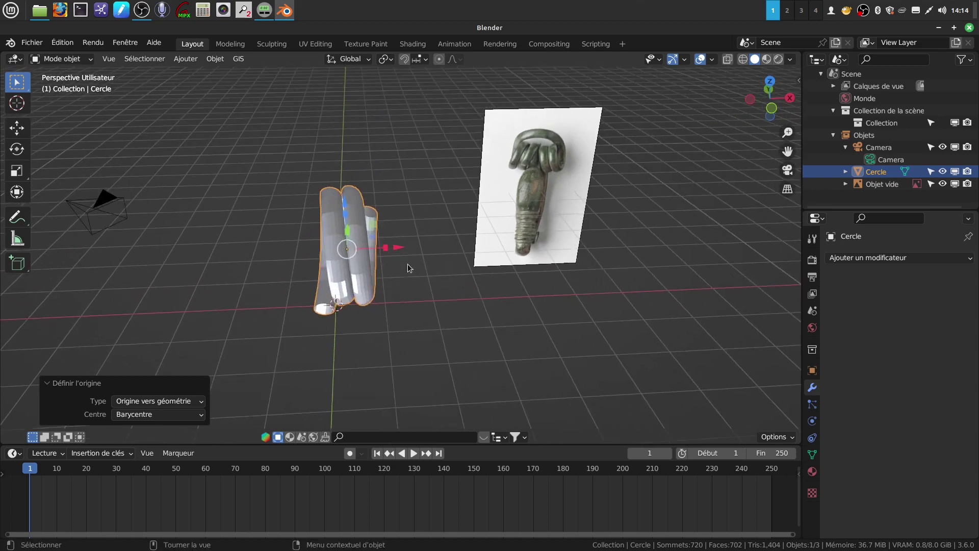
pyautogui.moveTo(381, 237); pyautogui.dragTo(394, 301, button='middle')
pyautogui.press('KP_7')
pyautogui.press('r')
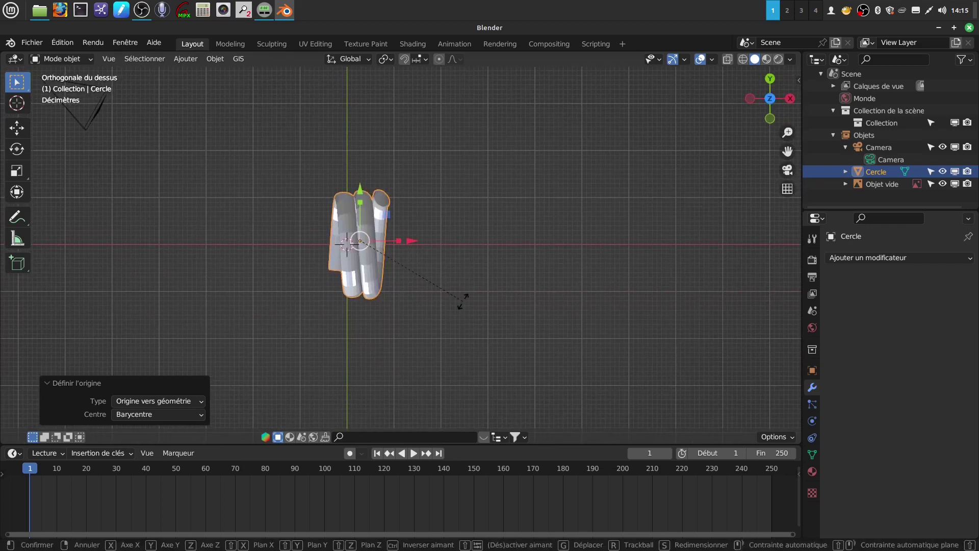
pyautogui.click(463, 269)
pyautogui.press('g')
pyautogui.press('x')
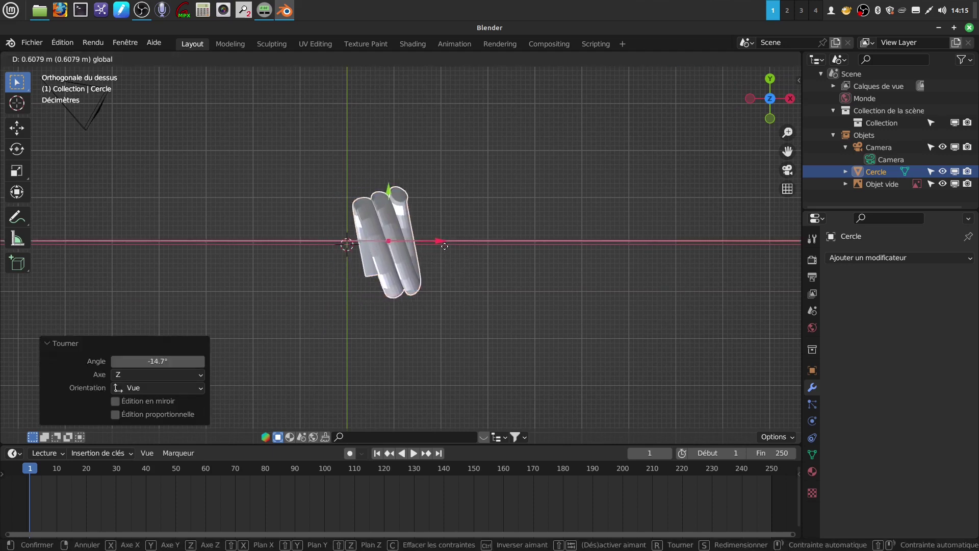
pyautogui.click(443, 246)
# Duplicate the coil and move the copy -1.7911 m along X to the other side of the Y axis.
pyautogui.keyDown('shift'); pyautogui.moveTo(454, 329); pyautogui.dragTo(457, 323, button='middle'); pyautogui.keyUp('shift')
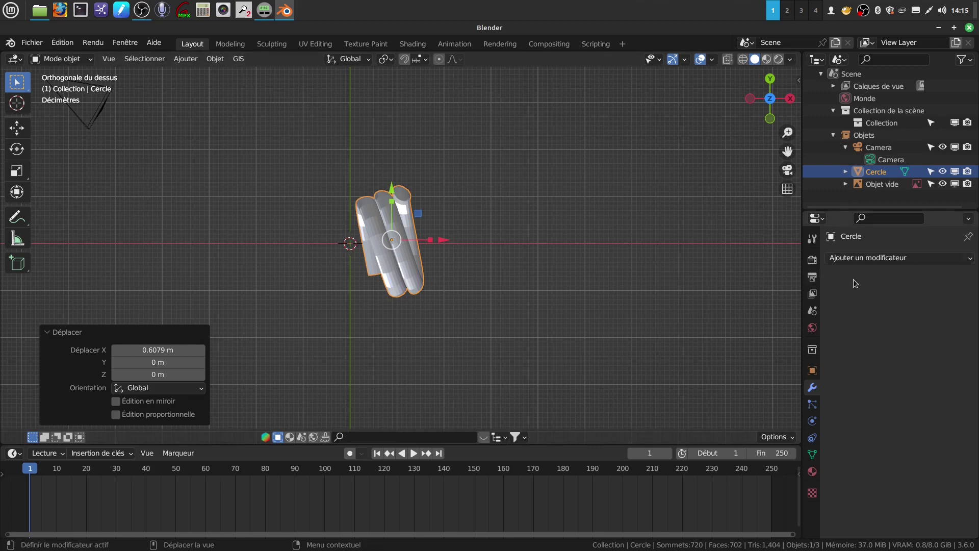
pyautogui.hotkey('shift', 'd')
pyautogui.rightClick(455, 293)
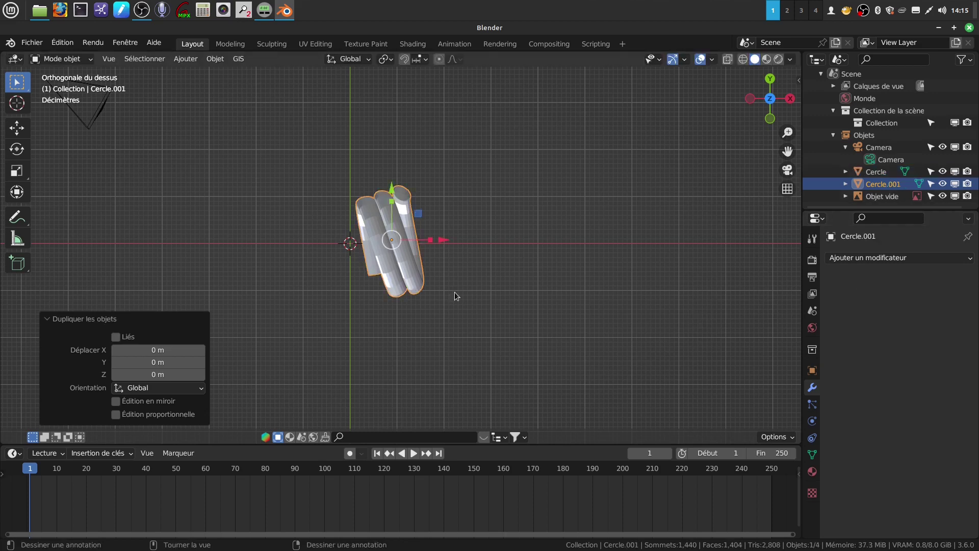
pyautogui.moveTo(445, 244); pyautogui.dragTo(314, 283)
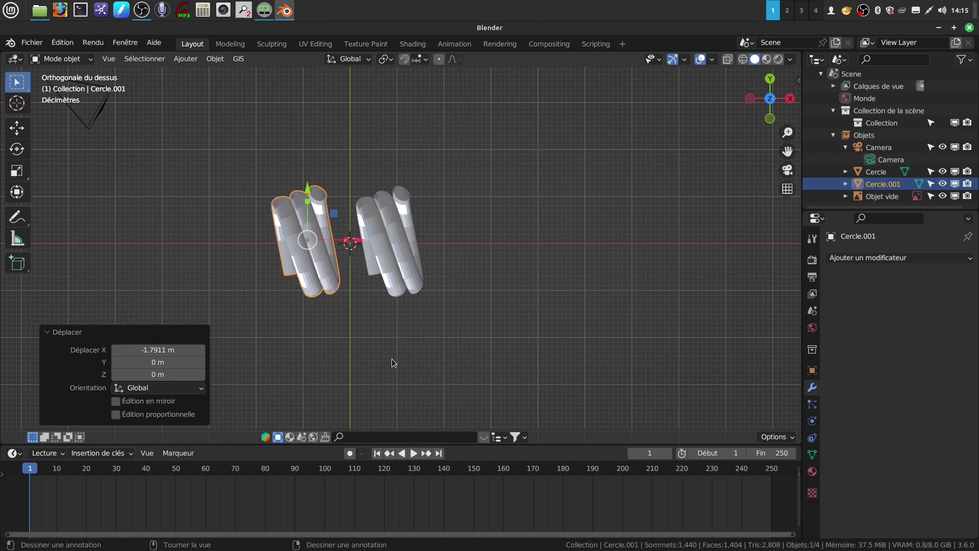
# Mirror the duplicated coil by setting its X scale factor to -1.
pyautogui.scroll(2, 402, 375)
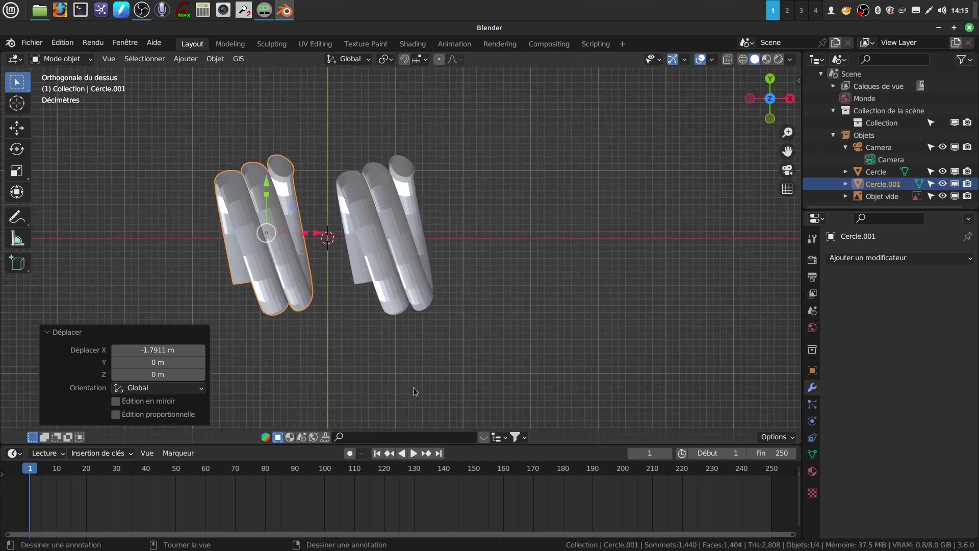
pyautogui.click(305, 235)
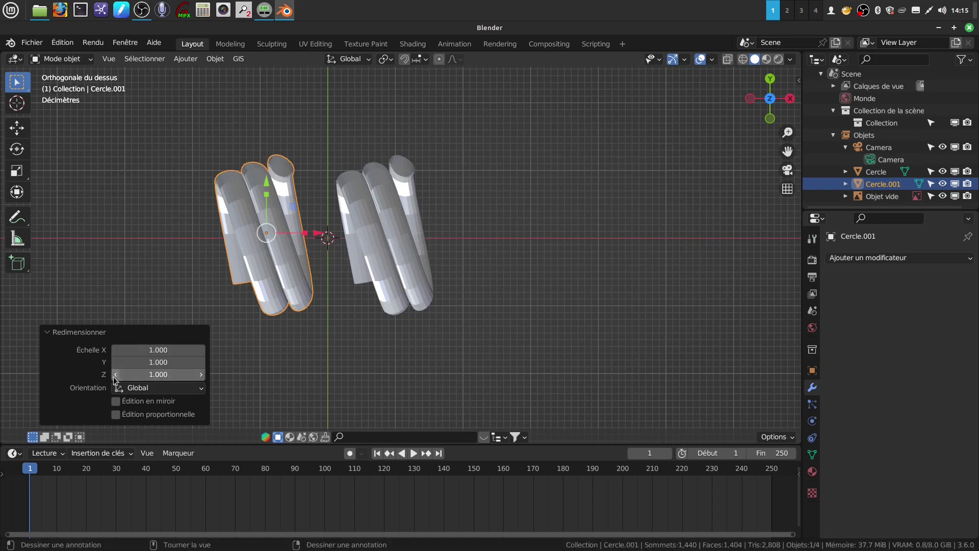
pyautogui.click(144, 350)
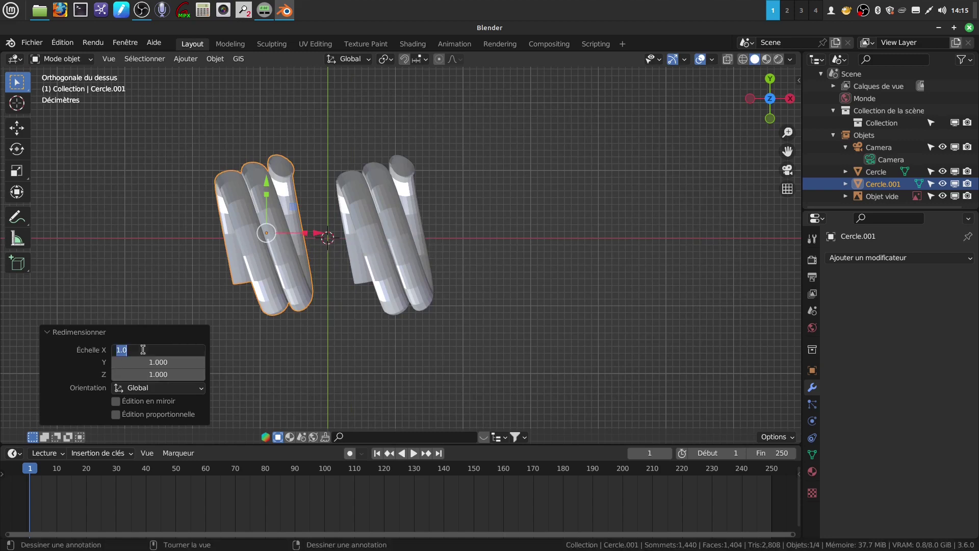
pyautogui.press('BackSpace')
pyautogui.write('-1')
pyautogui.press('Return')
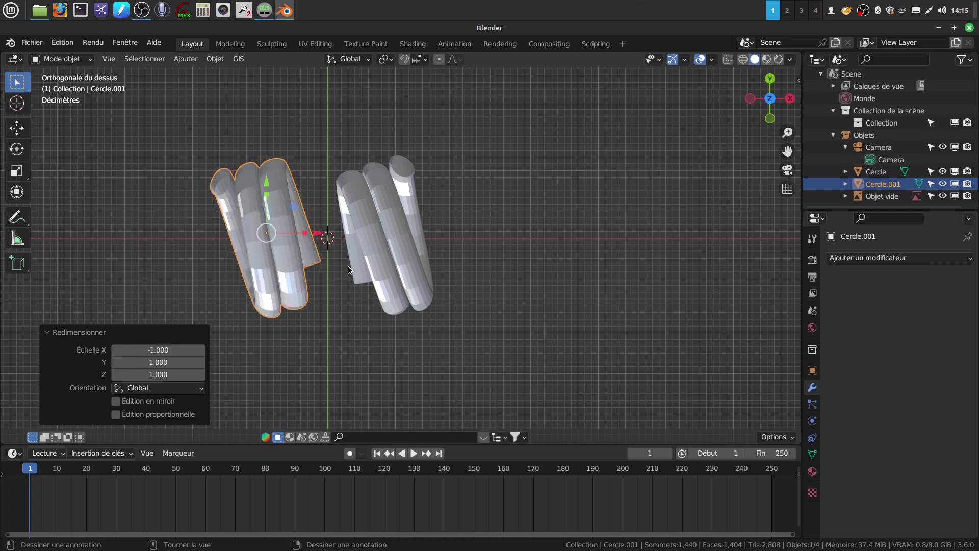
# Rotate the mirrored coil 24.1° in top view and move it 0.31662 m along X towards the original coil.
pyautogui.keyDown('shift'); pyautogui.moveTo(339, 262); pyautogui.dragTo(351, 258, button='middle'); pyautogui.keyUp('shift')
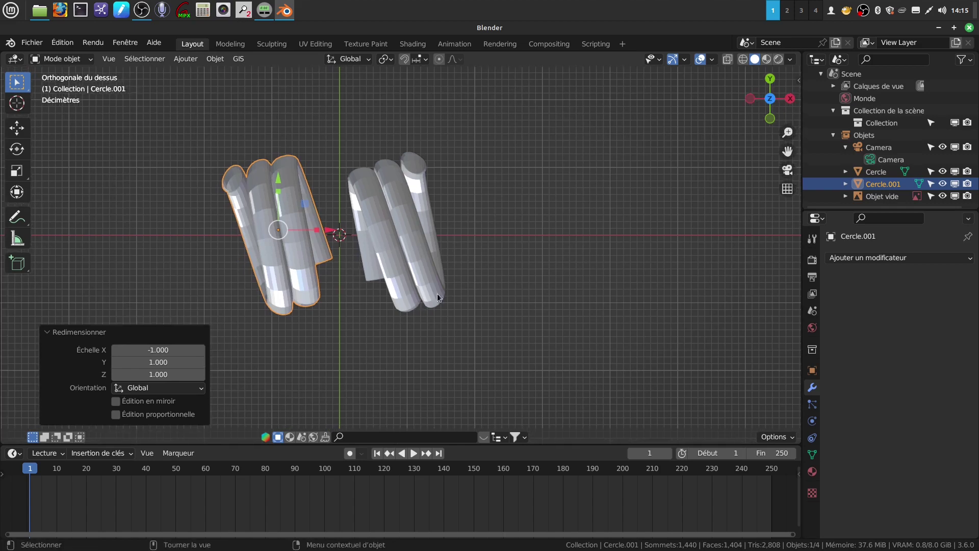
pyautogui.press('r')
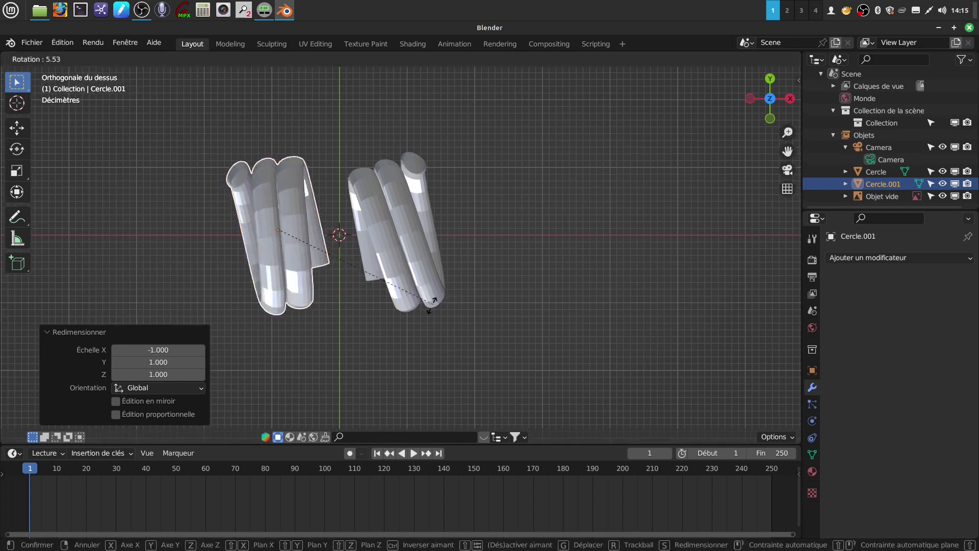
pyautogui.click(365, 313)
pyautogui.press('g')
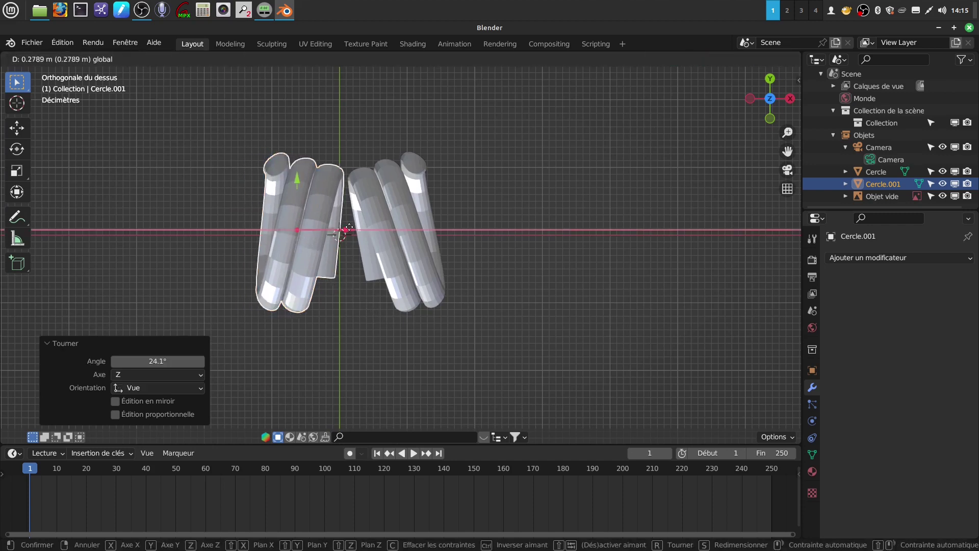
pyautogui.click(352, 228)
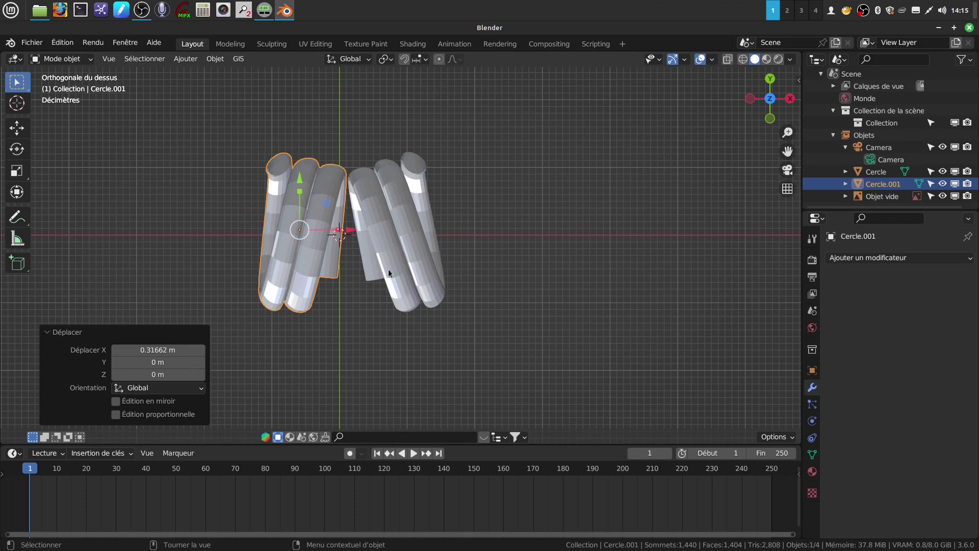
# Select both coils and join them into a single object.
pyautogui.moveTo(402, 265); pyautogui.dragTo(404, 234, button='middle')
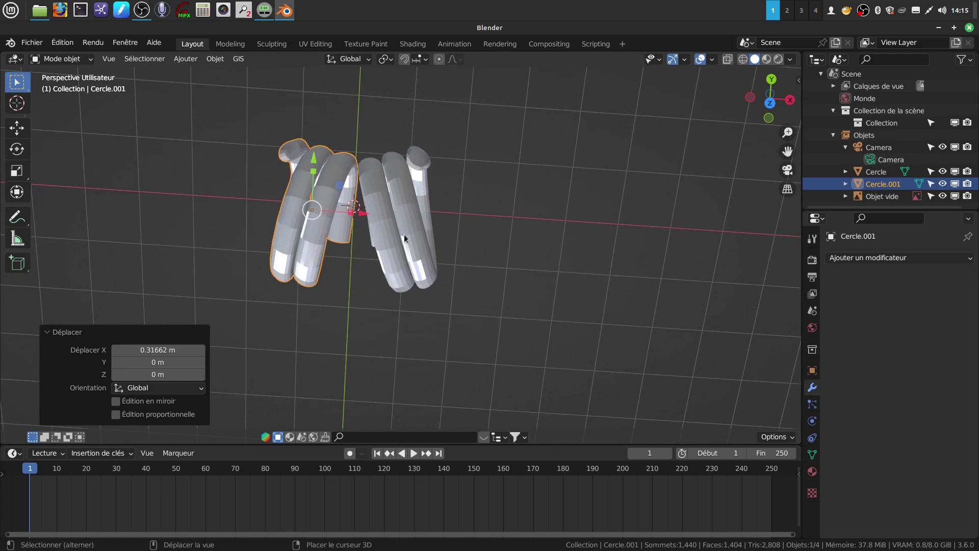
pyautogui.keyDown('shift'); pyautogui.click(404, 234); pyautogui.keyUp('shift')
pyautogui.rightClick(499, 274)
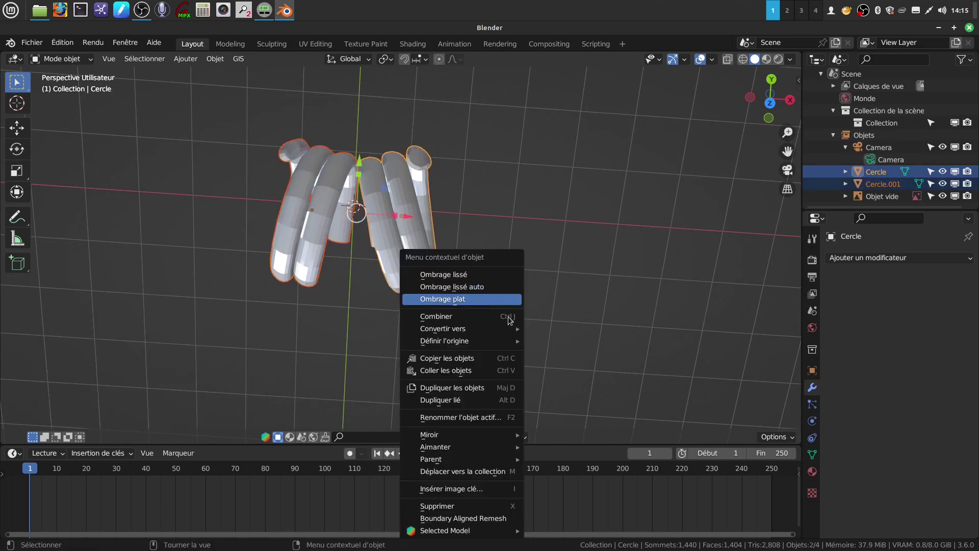
pyautogui.moveTo(482, 340)
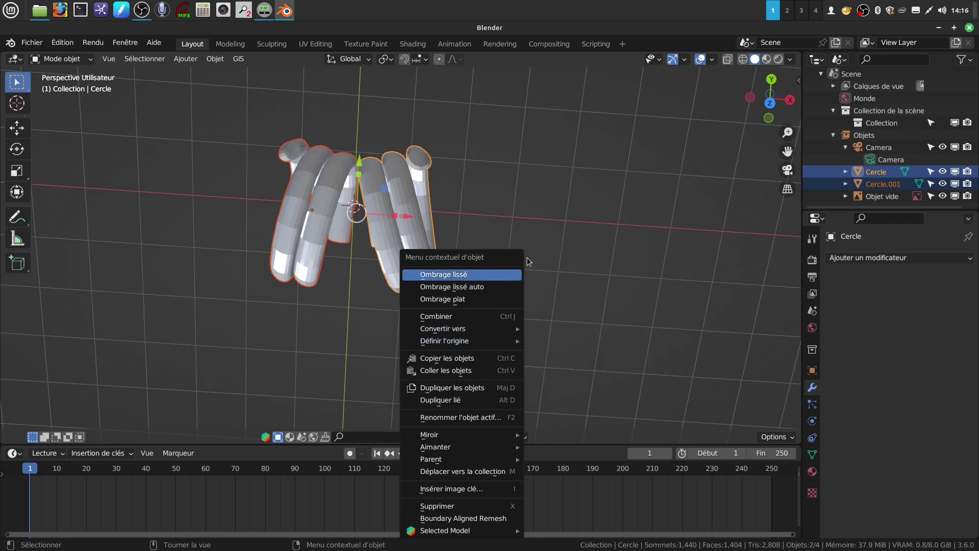
pyautogui.click(453, 316)
# In Edit Mode, select the vertex loop at the original coil's upturned rear end and rotate it 13.1° to level the opening.
pyautogui.moveTo(454, 314); pyautogui.dragTo(295, 250, button='middle')
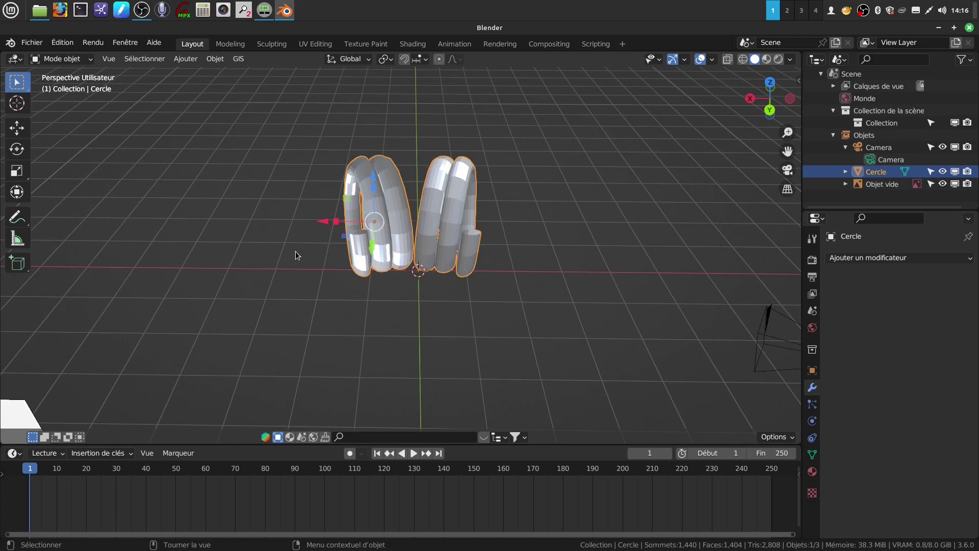
pyautogui.press('KP_3')
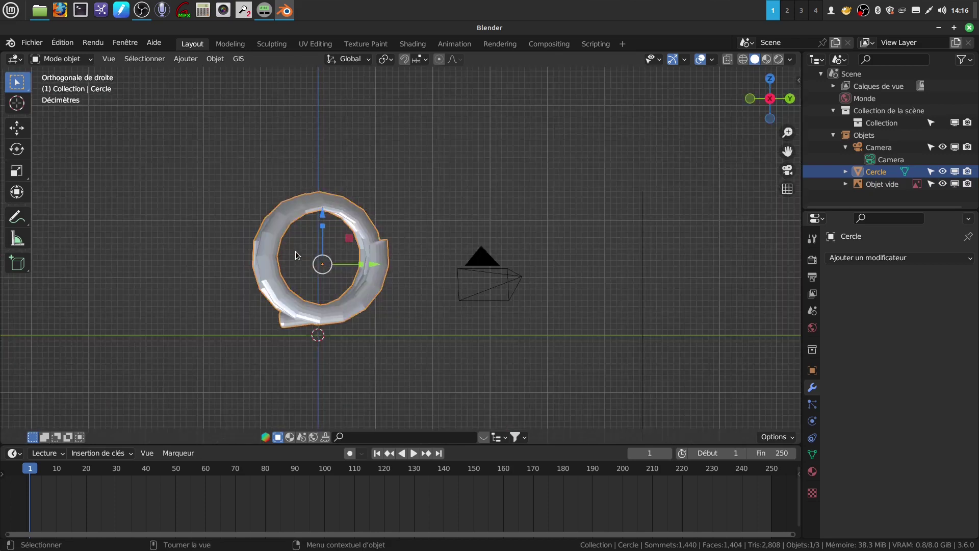
pyautogui.press('KP_1')
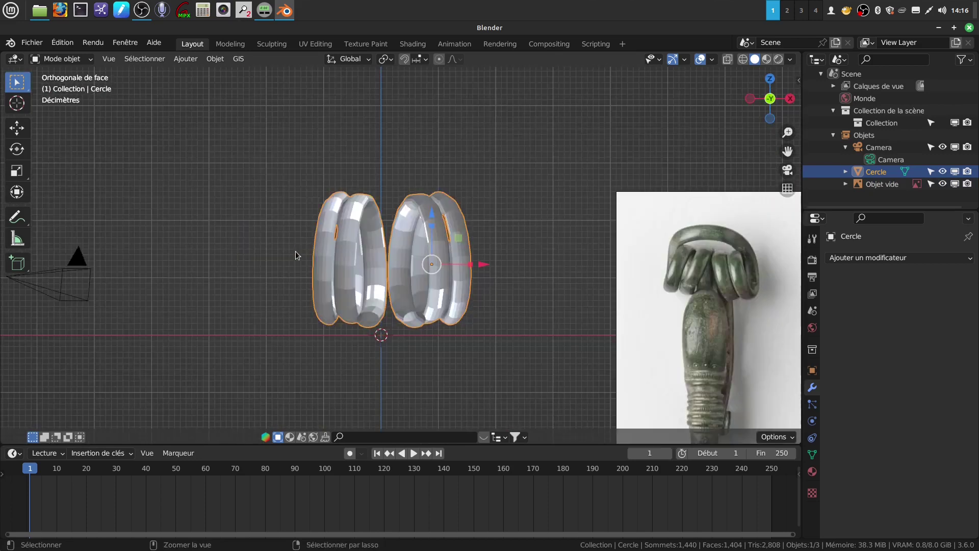
pyautogui.press('ctrl+KP_1')
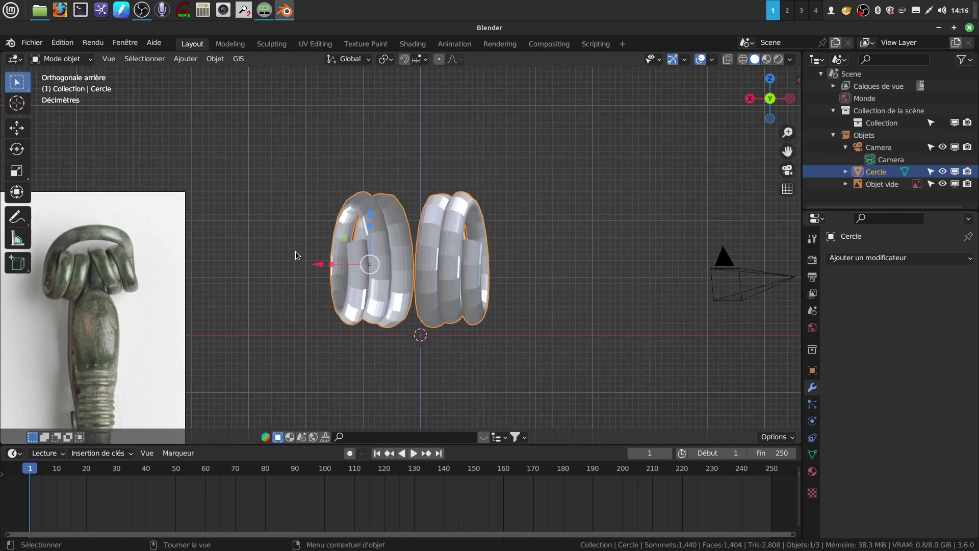
pyautogui.scroll(4, 296, 251)
pyautogui.moveTo(408, 197); pyautogui.dragTo(550, 209, button='middle')
pyautogui.press('ctrl+KP_1')
pyautogui.press('Tab')
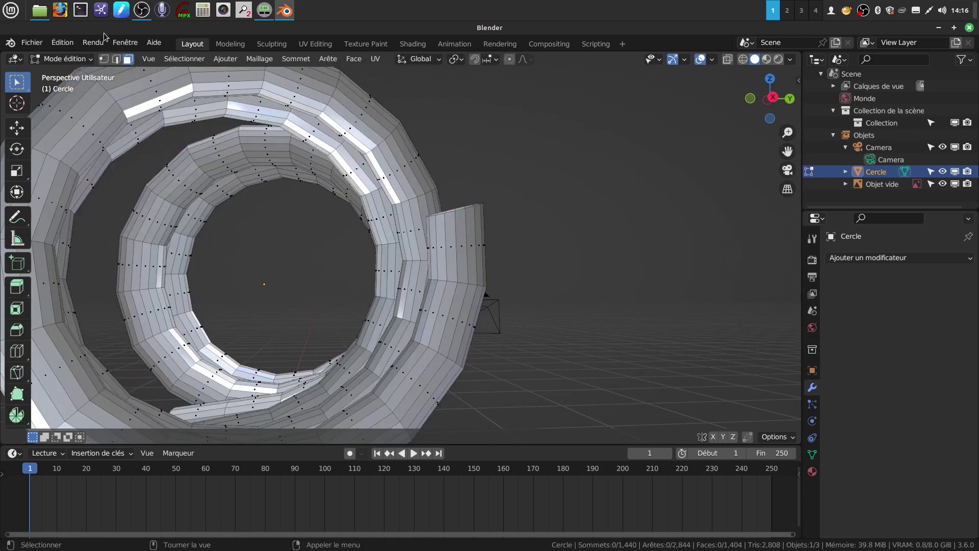
pyautogui.click(104, 59)
pyautogui.keyDown('alt'); pyautogui.click(458, 208); pyautogui.keyUp('alt')
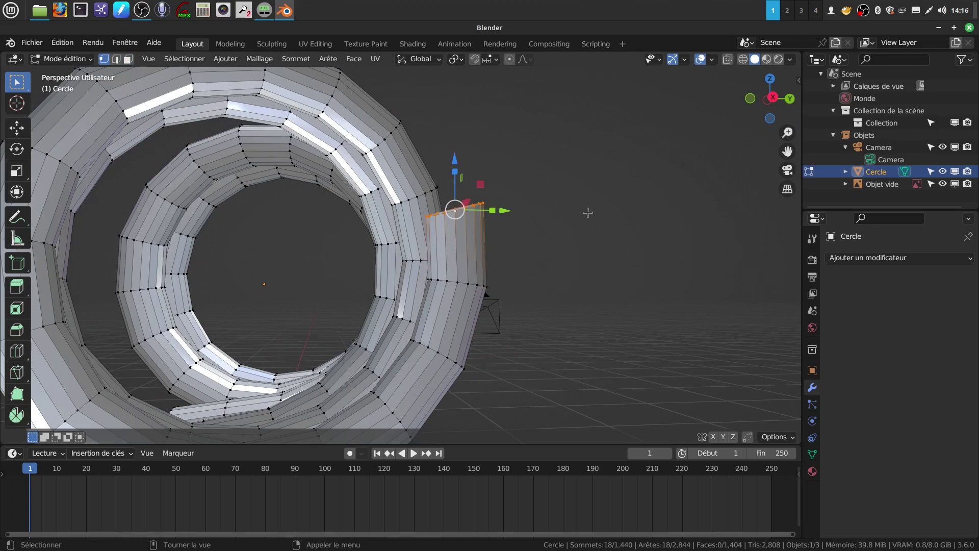
pyautogui.press('r')
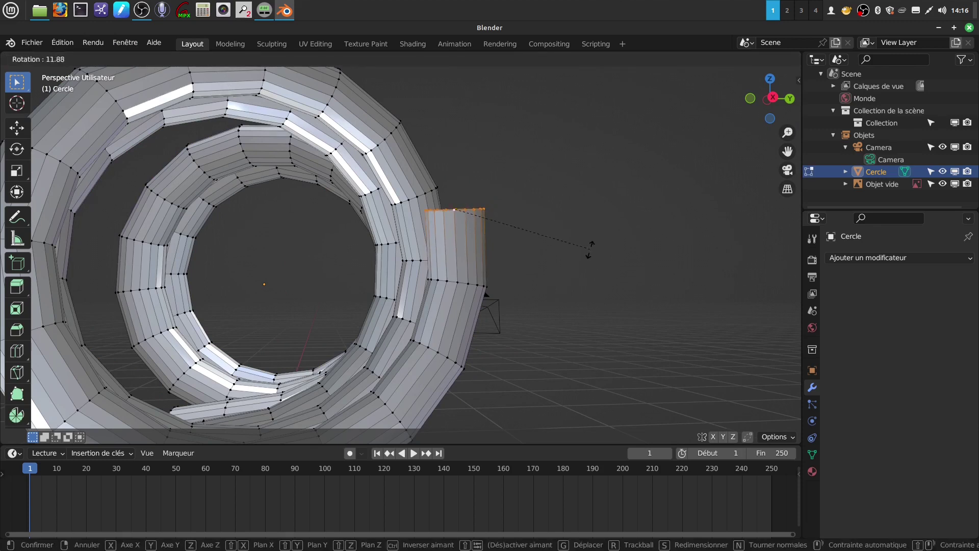
pyautogui.click(586, 246)
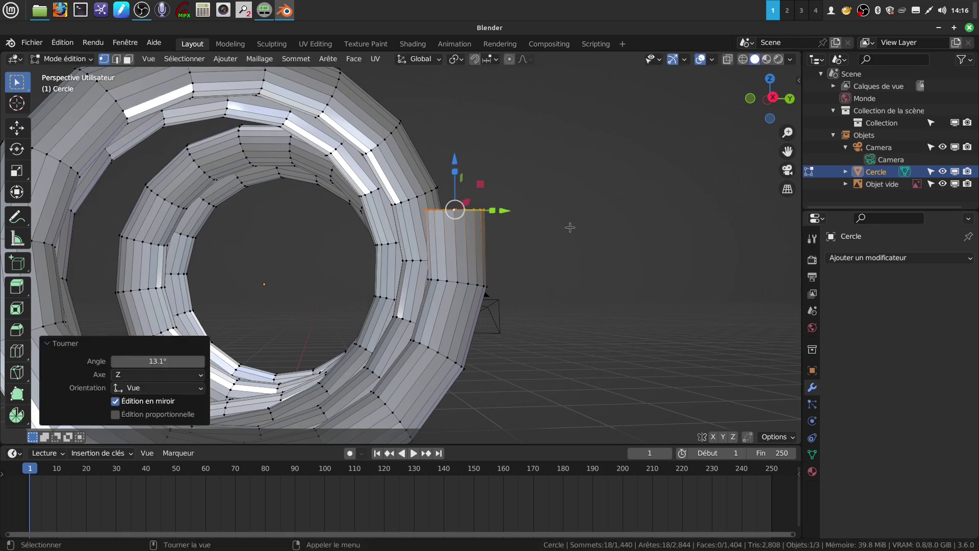
# Select the vertex loop at the mirrored coil's upturned rear end and rotate it -15.2° in left view to level the opening.
pyautogui.press('KP_1')
pyautogui.press('KP_3')
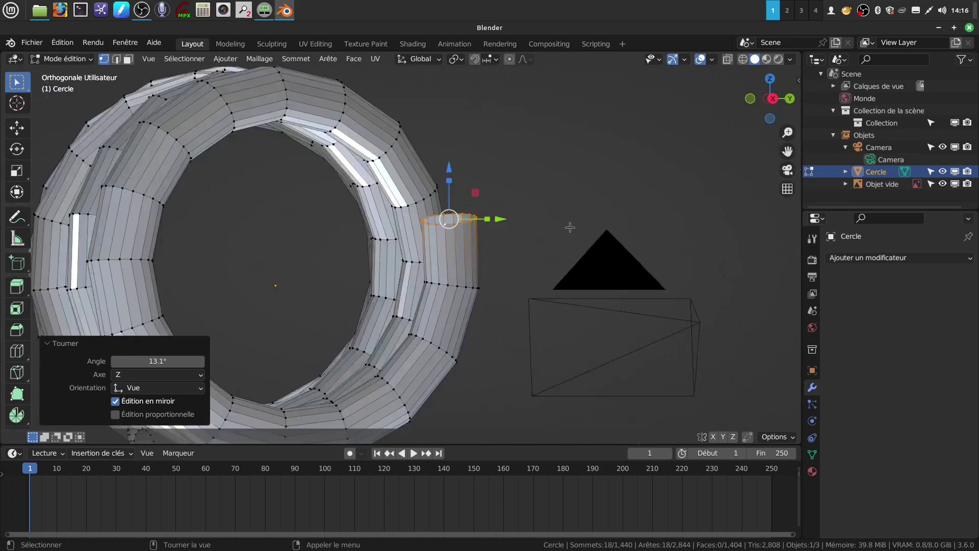
pyautogui.press('KP_1')
pyautogui.press('ctrl+KP_3')
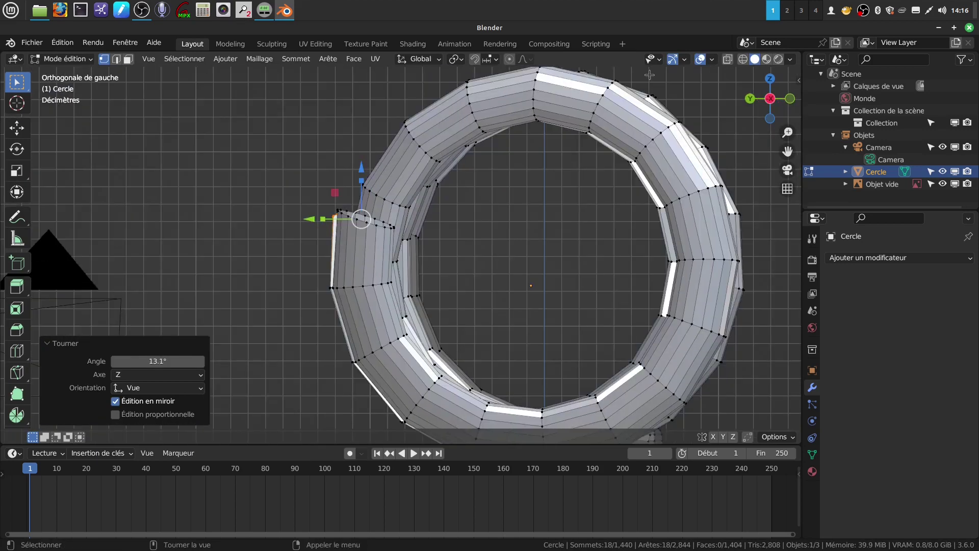
pyautogui.scroll(4, 397, 283)
pyautogui.hotkey('alt', 'a')
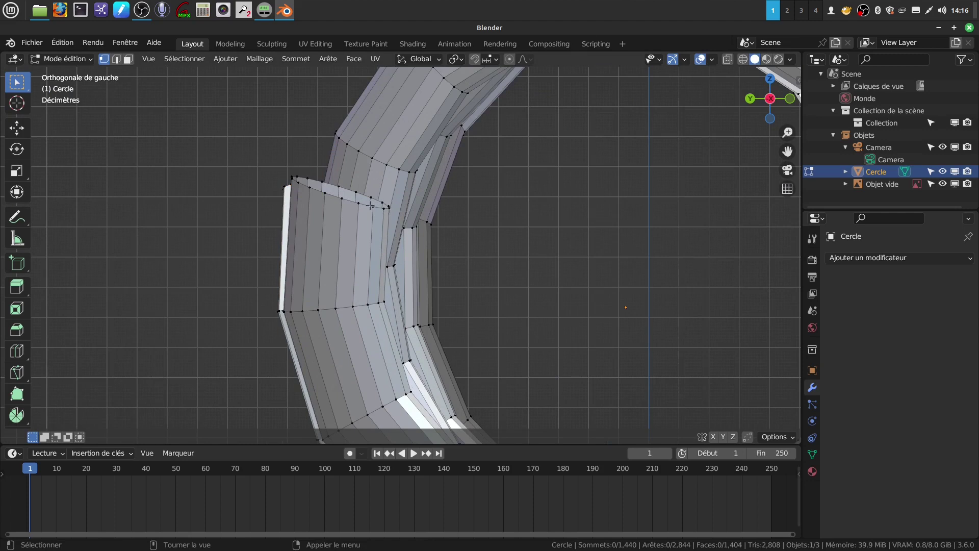
pyautogui.keyDown('alt'); pyautogui.click(352, 202); pyautogui.keyUp('alt')
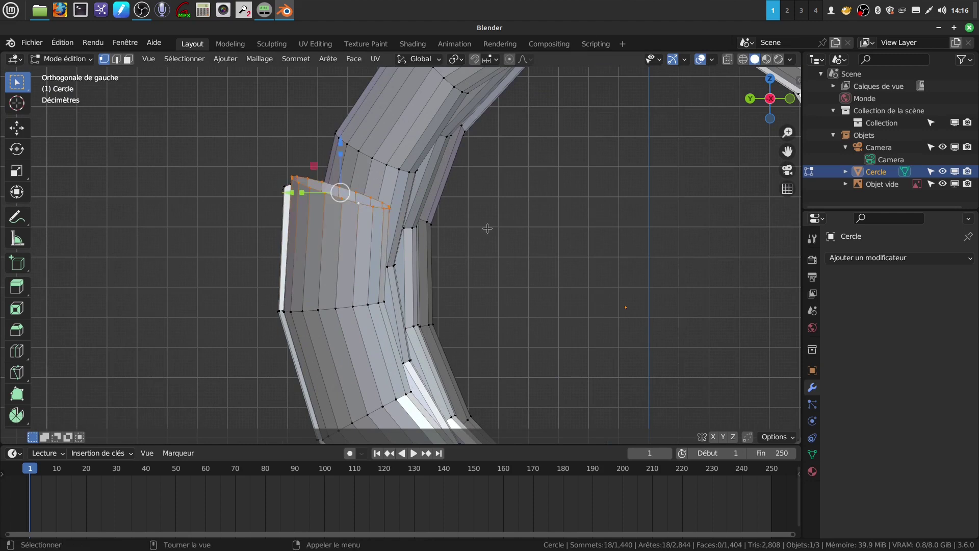
pyautogui.press('r')
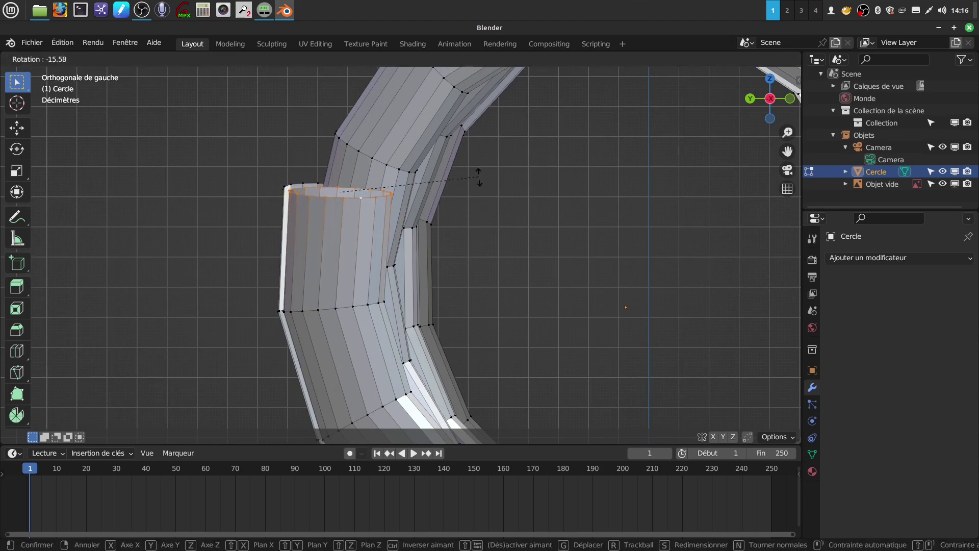
pyautogui.click(479, 178)
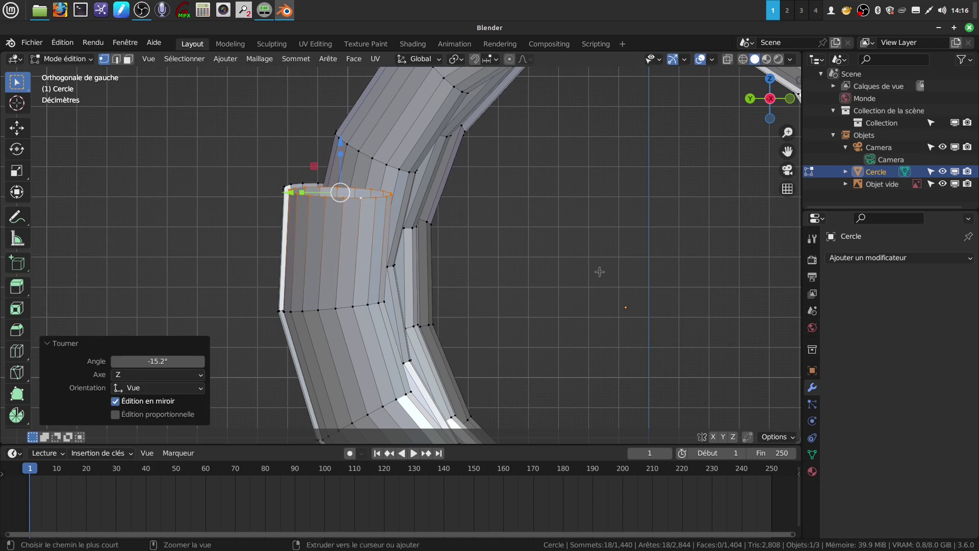
# Switch the selection to the matching end loop on the original coil and rotate it 2.64° in back view.
pyautogui.press('ctrl+KP_1')
pyautogui.scroll(-6, 614, 260)
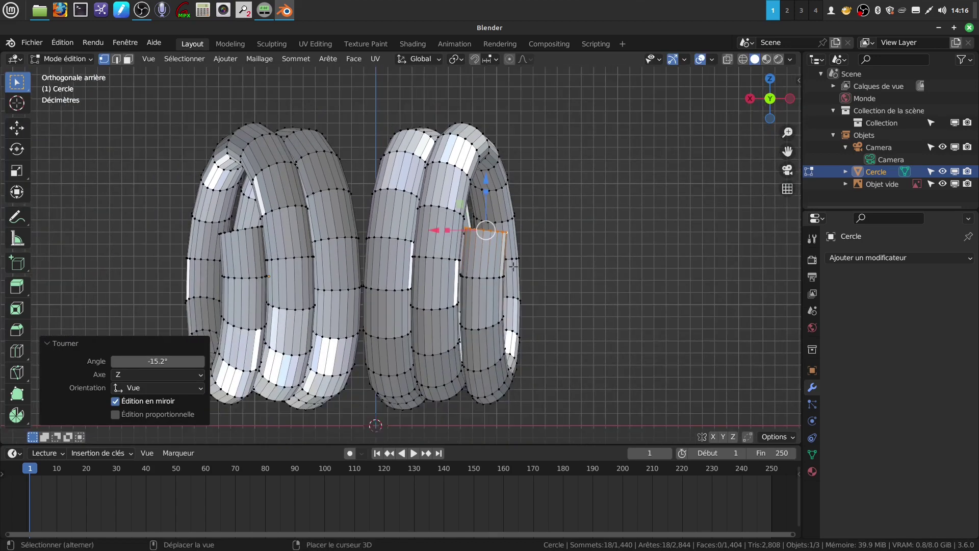
pyautogui.keyDown('shift'); pyautogui.moveTo(275, 359); pyautogui.dragTo(338, 360, button='middle'); pyautogui.keyUp('shift')
pyautogui.scroll(2, 338, 361)
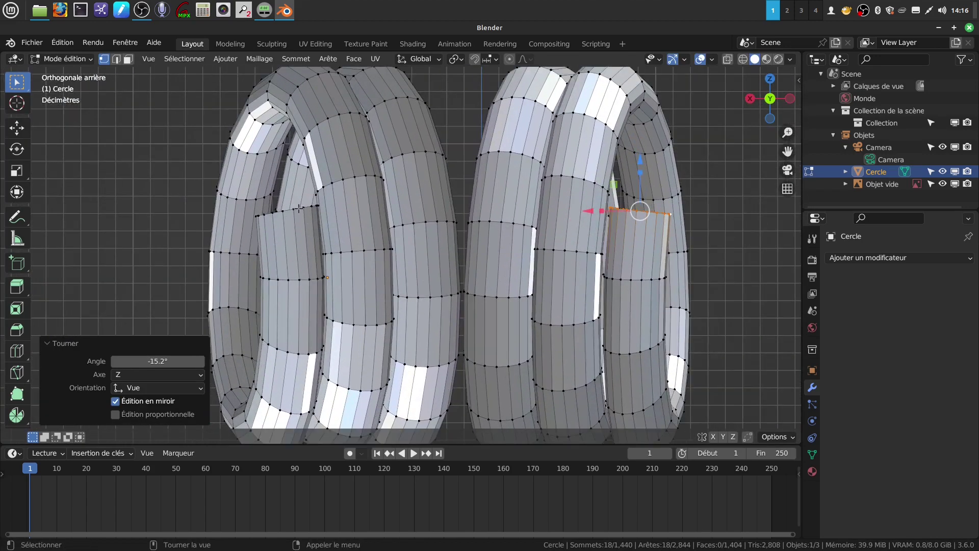
pyautogui.hotkey('ctrl', 'shift', 'm')
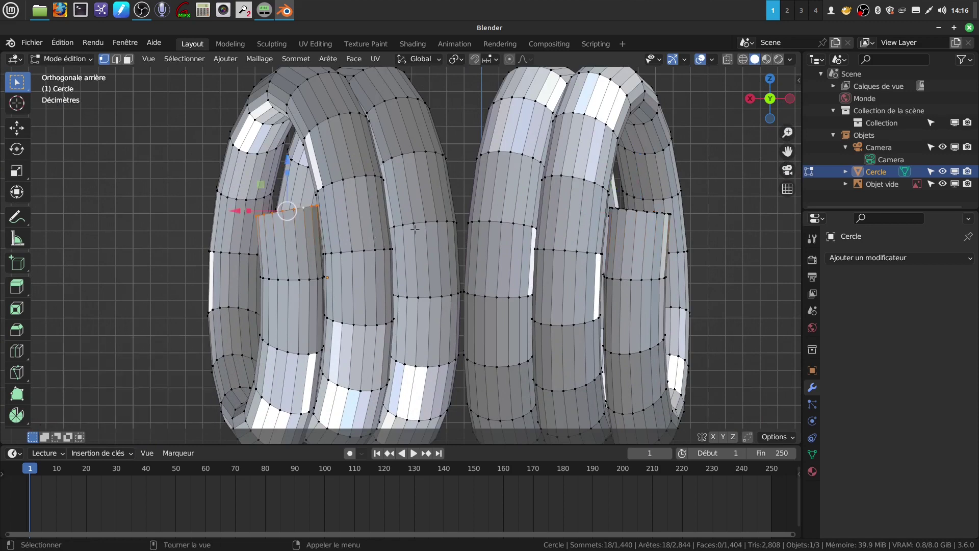
pyautogui.press('r')
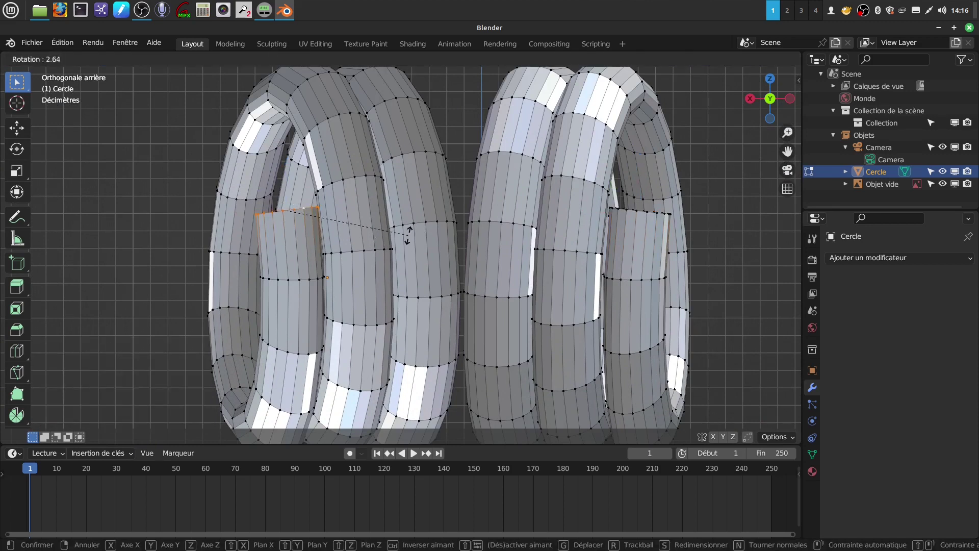
pyautogui.click(408, 232)
pyautogui.scroll(-3, 355, 256)
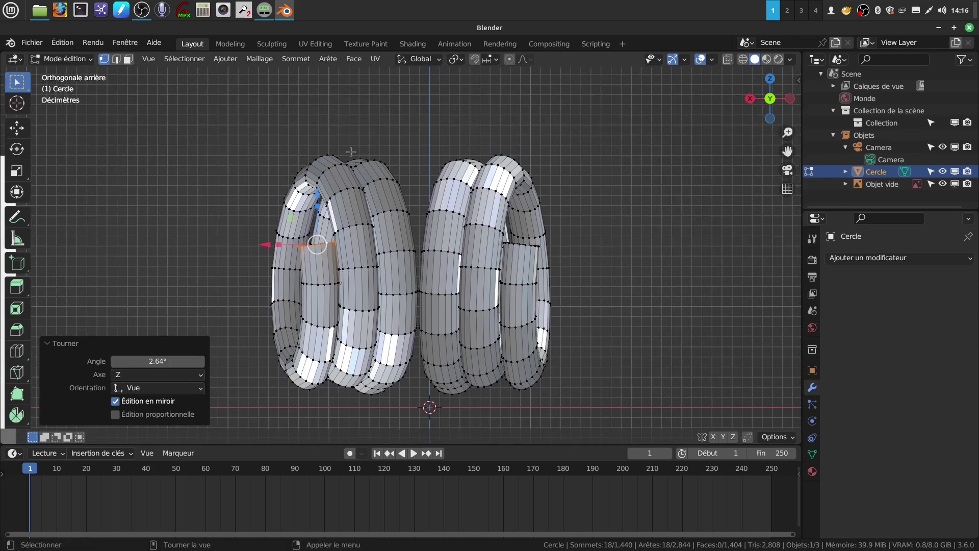
# Extrude the original coil's end loop up by 0.25796 m in Z and 0.015174 m in X, and rotate it 24°.
pyautogui.press('e')
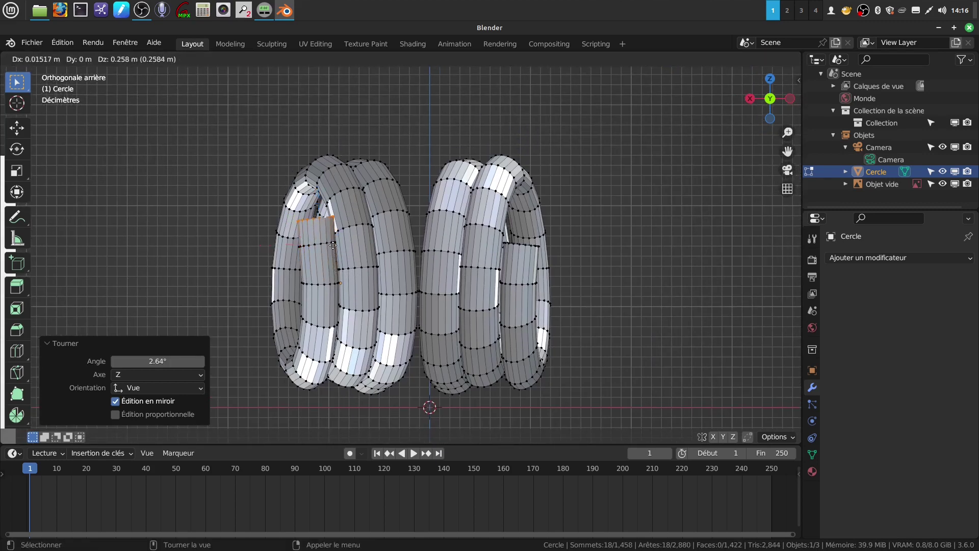
pyautogui.click(332, 246)
pyautogui.press('r')
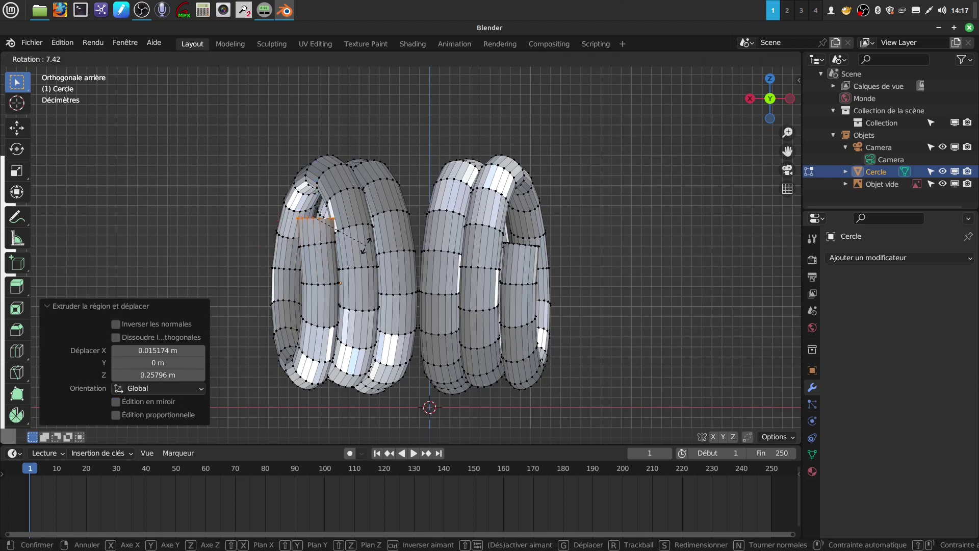
pyautogui.click(351, 254)
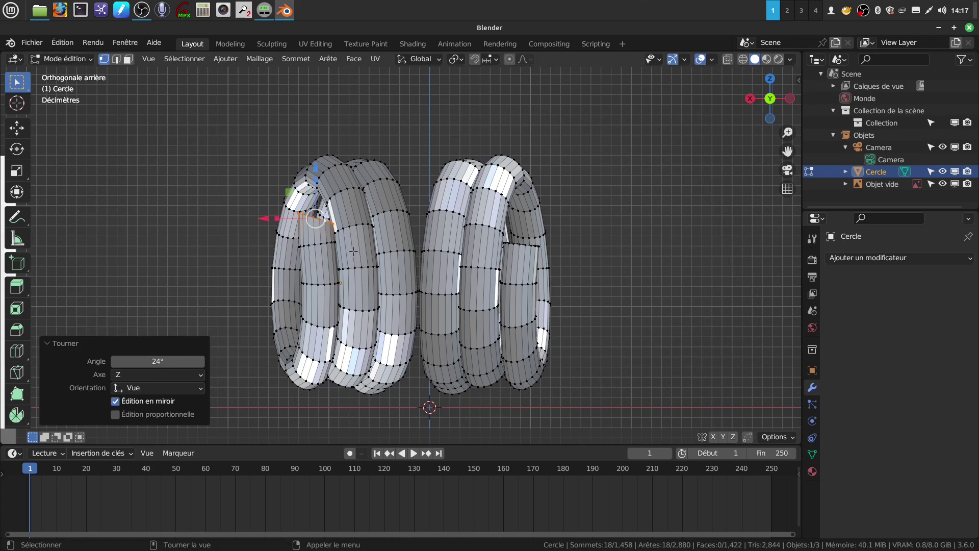
# Extrude the end loop by -0.16691 m in X and 0.28325 m in Z towards the mirrored coil, and rotate it 28.5°.
pyautogui.press('e')
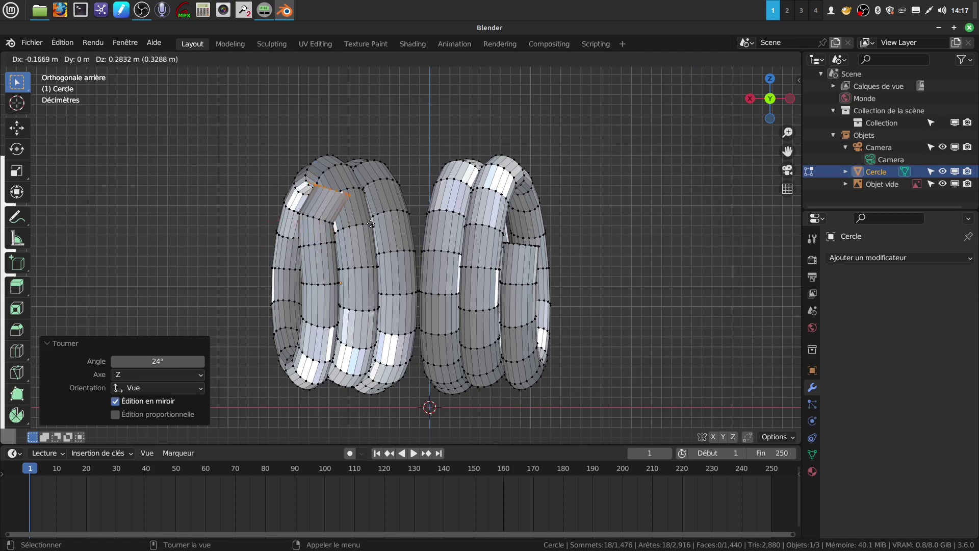
pyautogui.click(371, 223)
pyautogui.press('r')
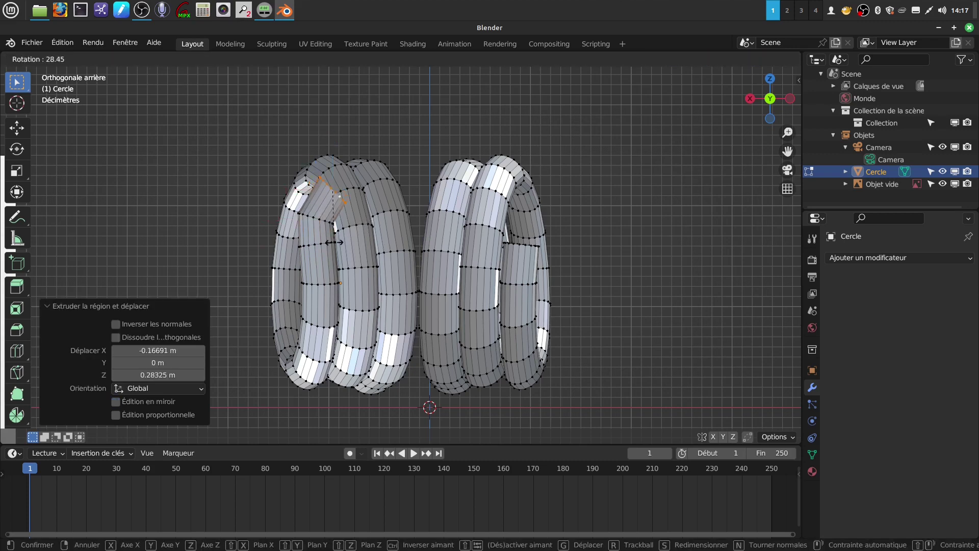
pyautogui.click(333, 239)
# Extrude another arch segment by -0.27819 m in X and 0.1922 m in Z, and rotate its end loop 22.9°.
pyautogui.press('e')
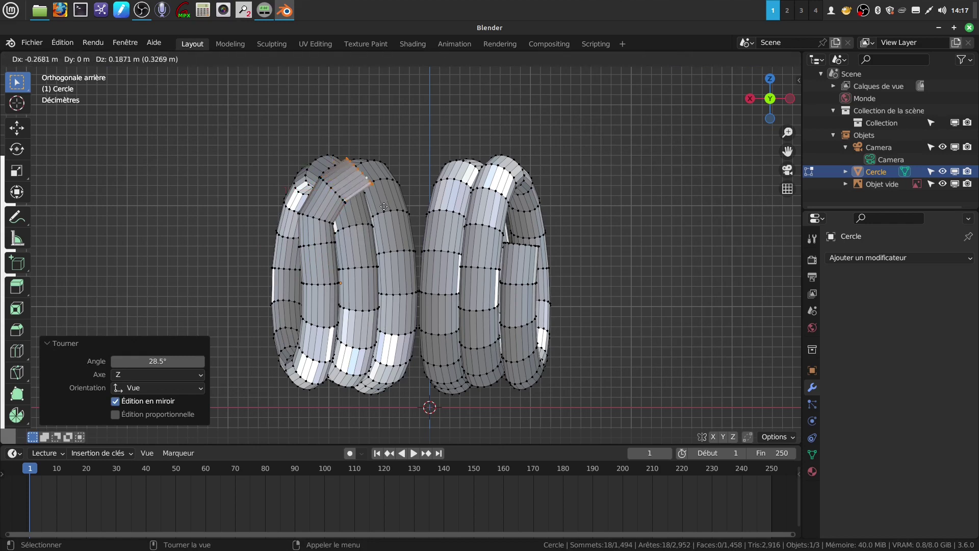
pyautogui.click(385, 205)
pyautogui.press('r')
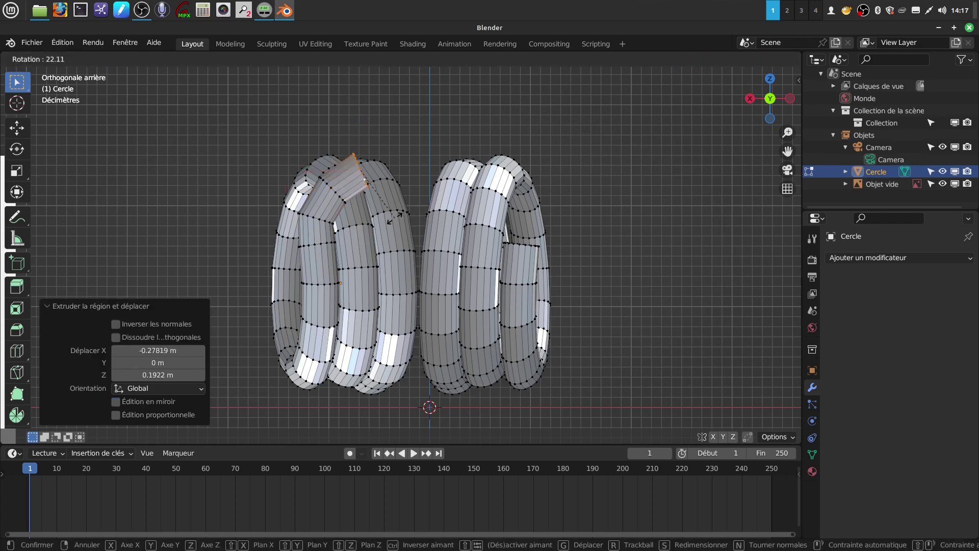
pyautogui.click(394, 217)
# Extrude the arch by -0.43498 m in X and 0.11633 m in Z, and rotate the end loop 19.5° to stand vertical.
pyautogui.press('e')
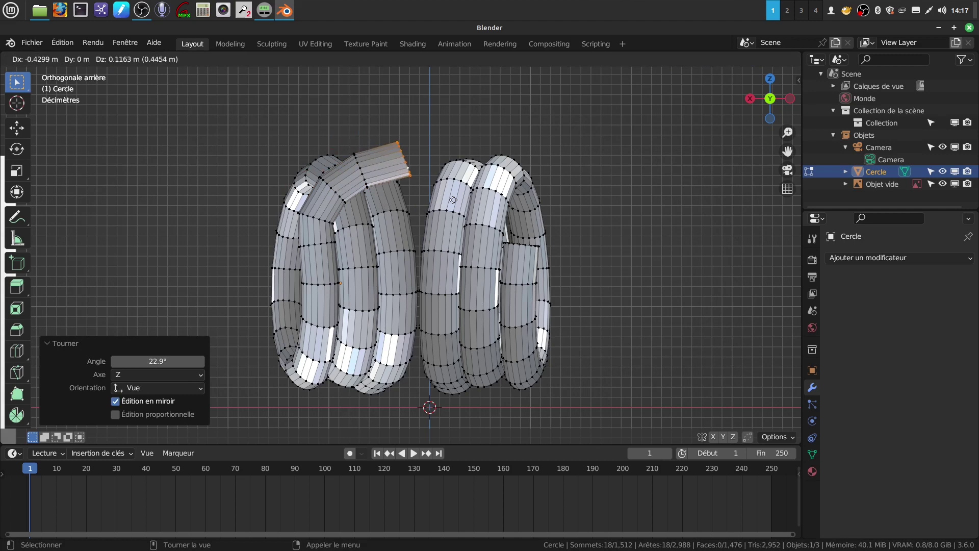
pyautogui.click(454, 210)
pyautogui.press('r')
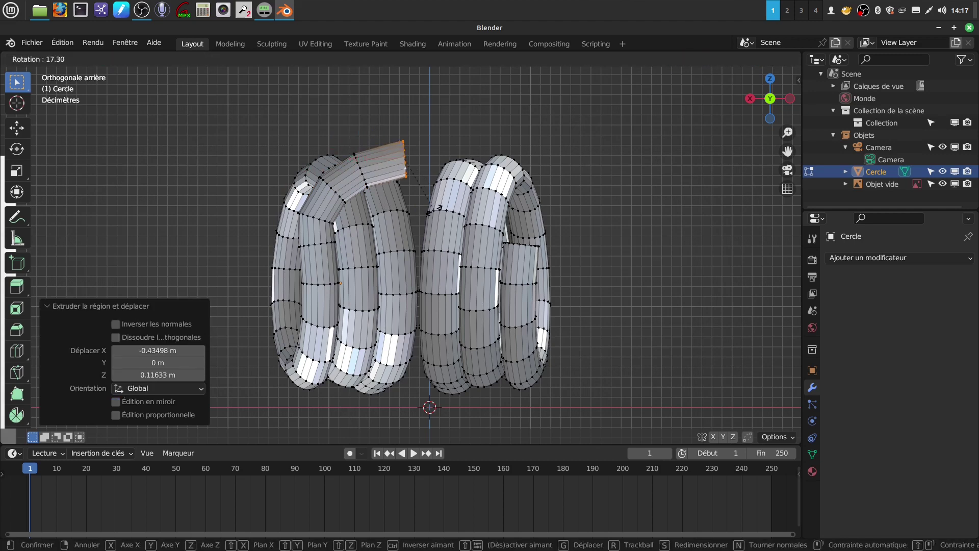
pyautogui.click(436, 207)
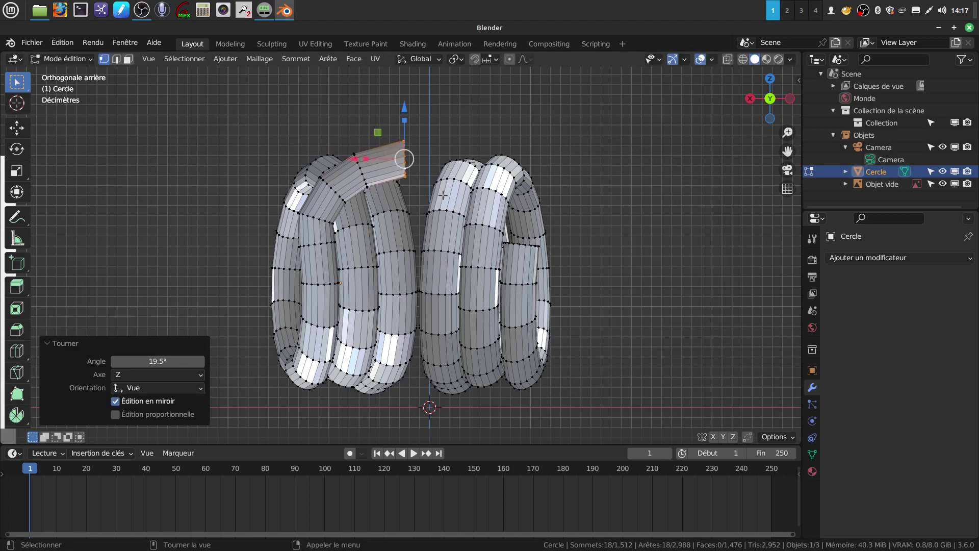
# Extrude the arch's horizontal crown segment by -0.38946 m along X and rotate its end loop 4.61°.
pyautogui.press('e')
pyautogui.click(484, 194)
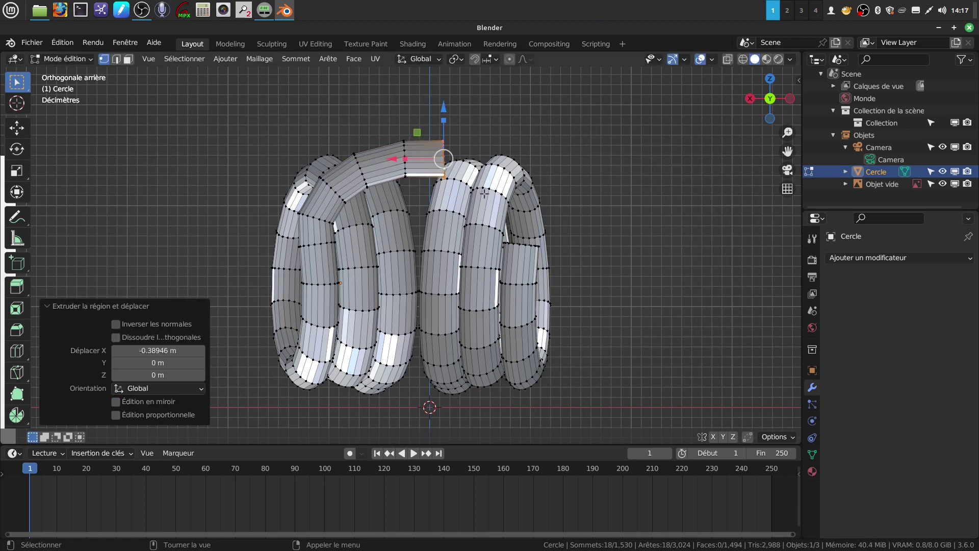
pyautogui.press('r')
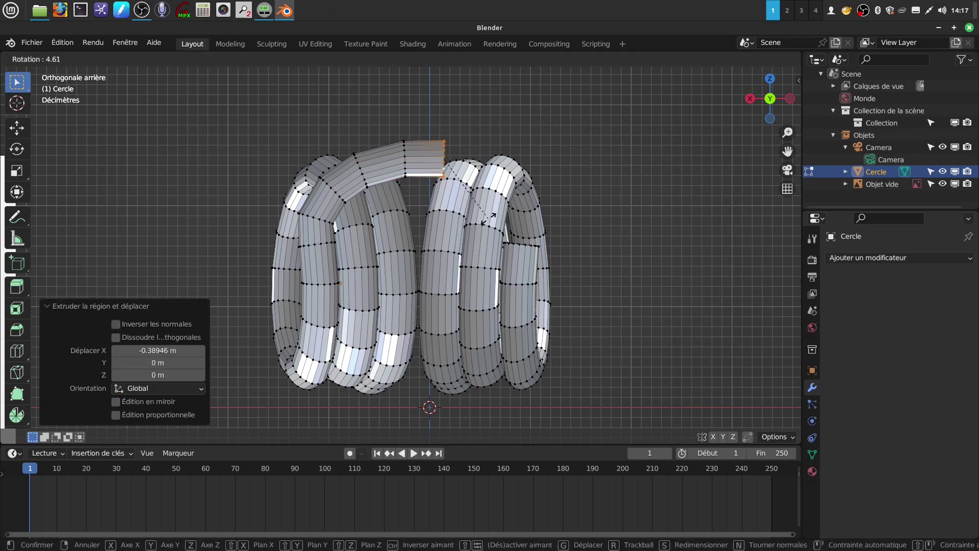
pyautogui.click(488, 218)
# Extrude the arch by -0.30348 m in X and -0.040464 m in Z, rotate the end loop about 25°, and lower it 0.055638 m.
pyautogui.press('e')
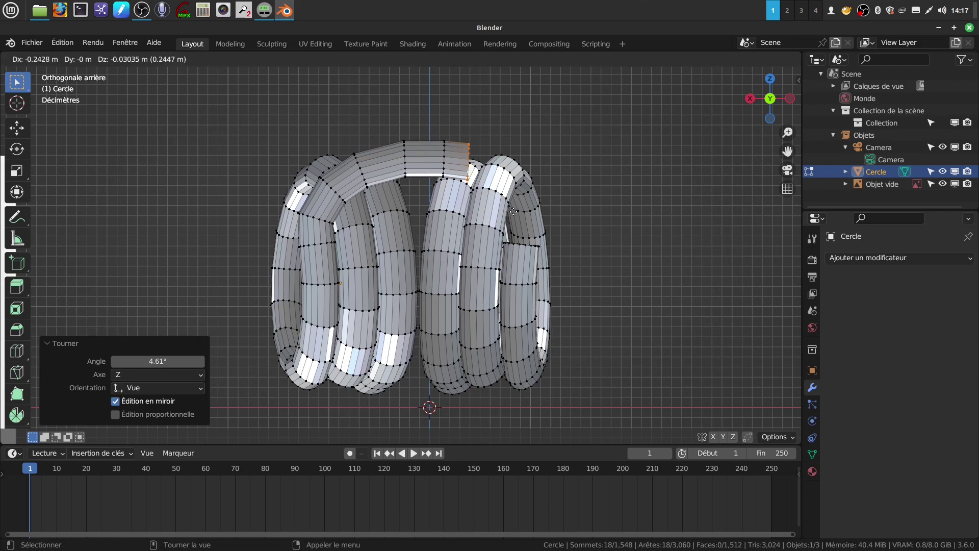
pyautogui.click(518, 212)
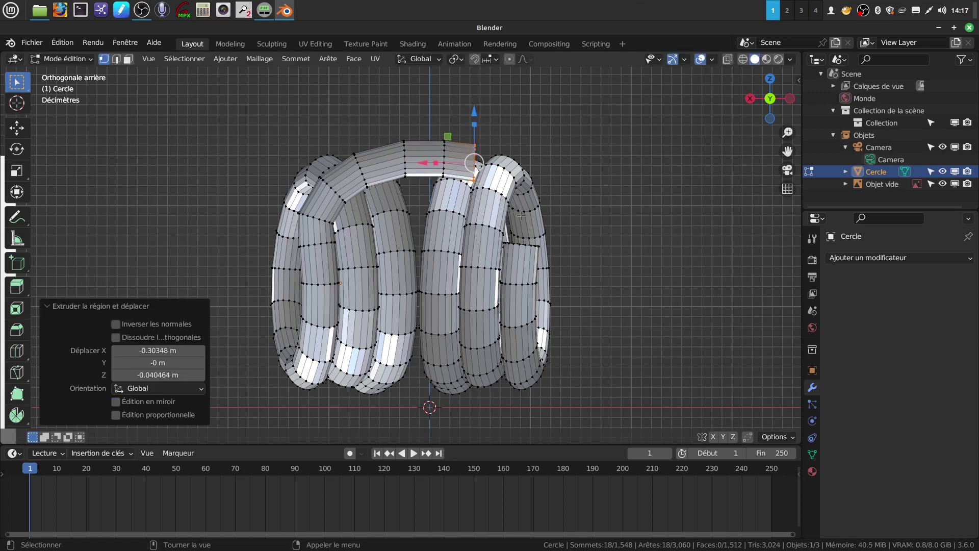
pyautogui.press('r')
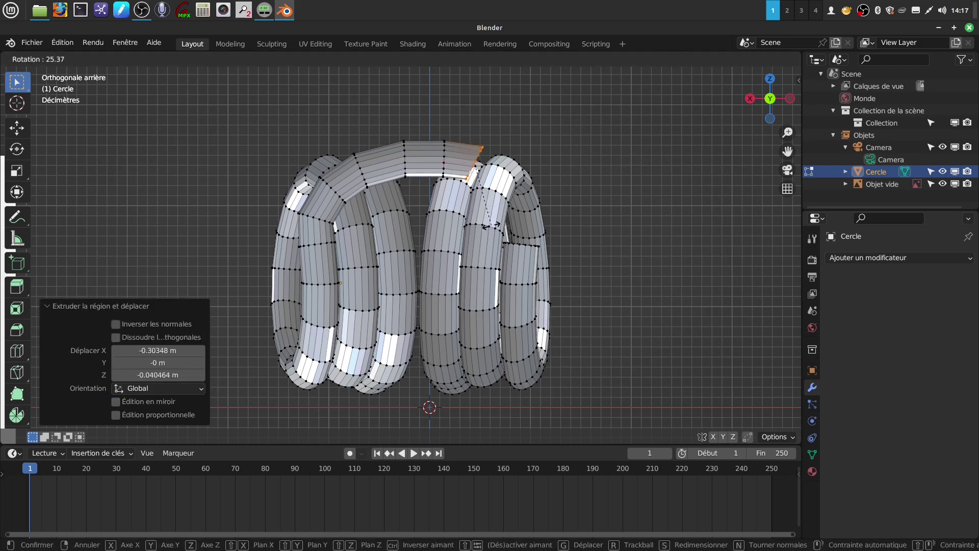
pyautogui.click(491, 224)
pyautogui.press('g')
pyautogui.press('z')
pyautogui.click(539, 259)
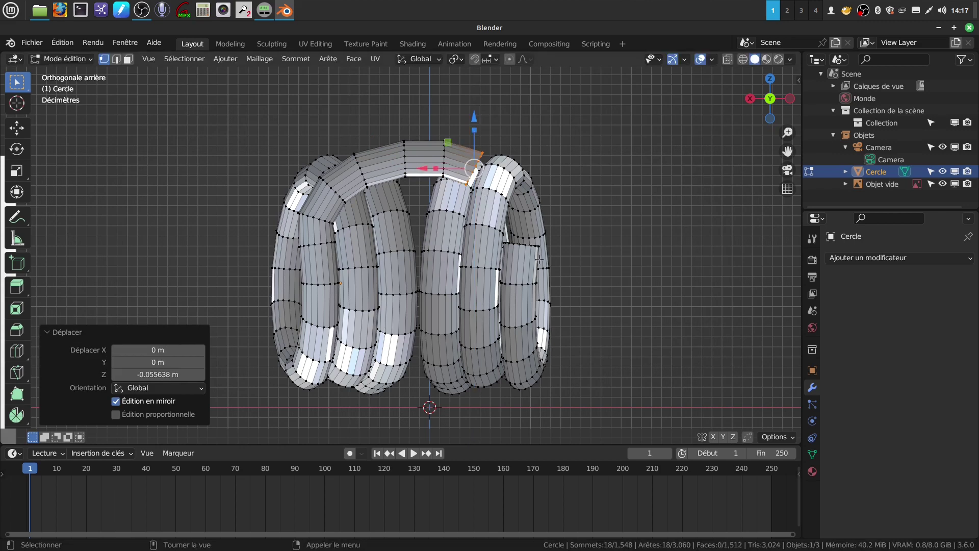
# Extrude the descending side of the arch by -0.26807 m in X and -0.18209 m in Z, and rotate the end loop 27.1°.
pyautogui.press('e')
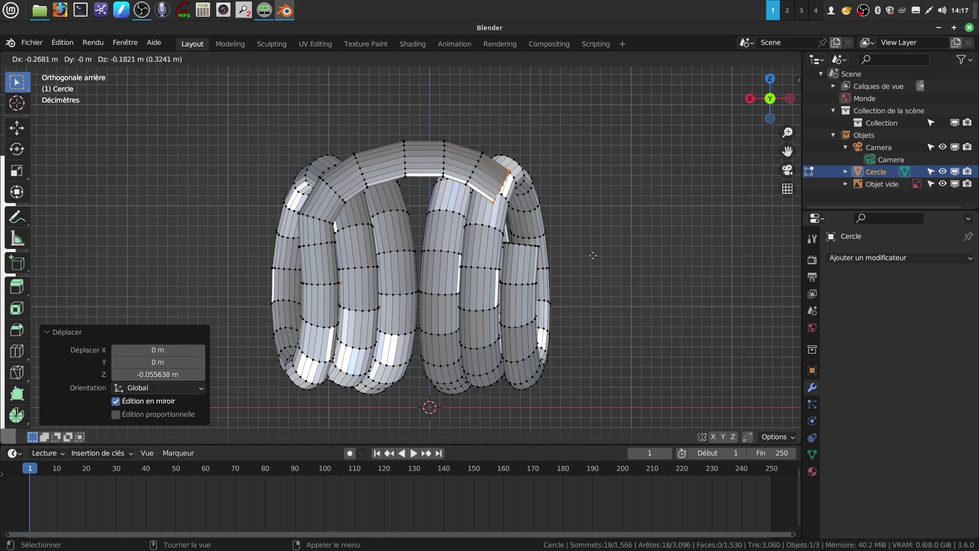
pyautogui.click(593, 255)
pyautogui.press('r')
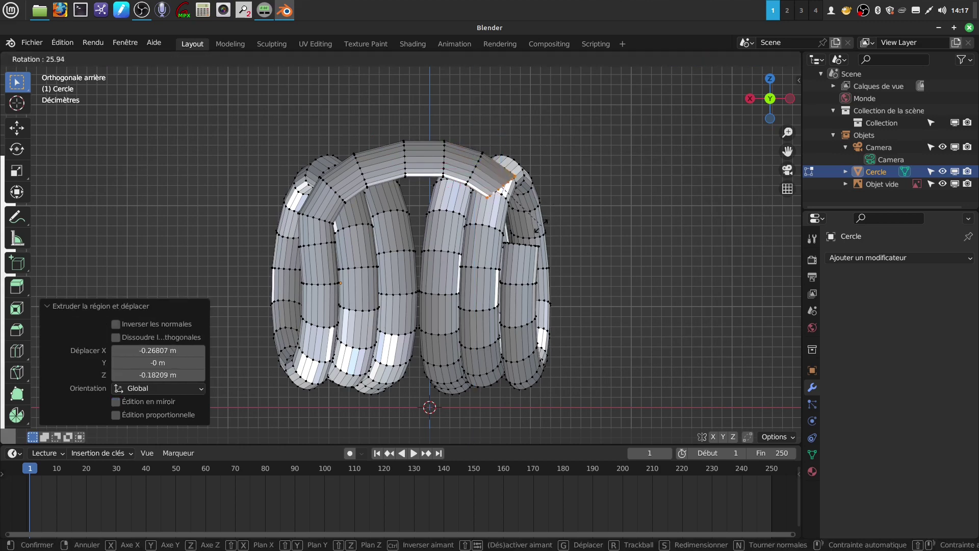
pyautogui.click(553, 231)
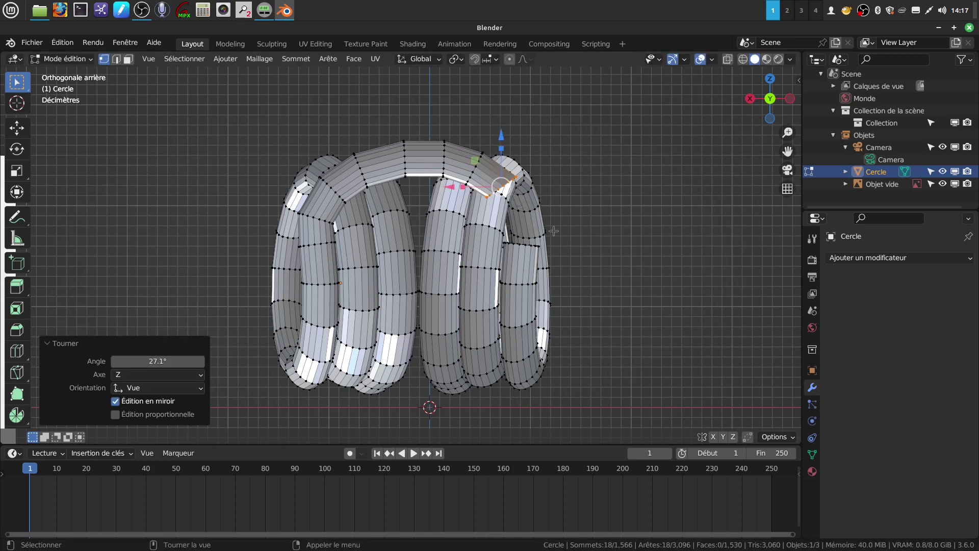
# Extrude the arch down by -0.16691 m in X and -0.26301 m in Z, and rotate its end loop 24.9° to face the mirrored coil's opening.
pyautogui.press('e')
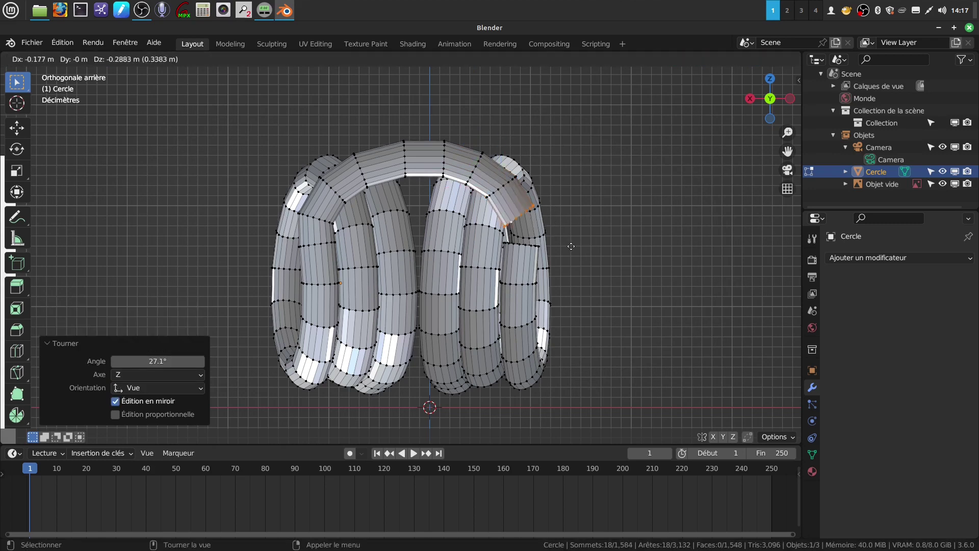
pyautogui.click(569, 243)
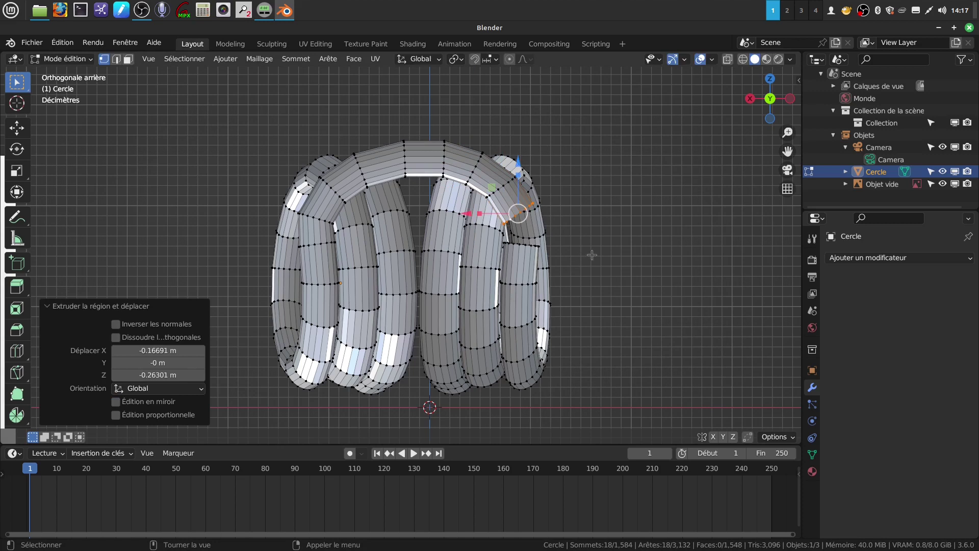
pyautogui.press('r')
pyautogui.click(557, 267)
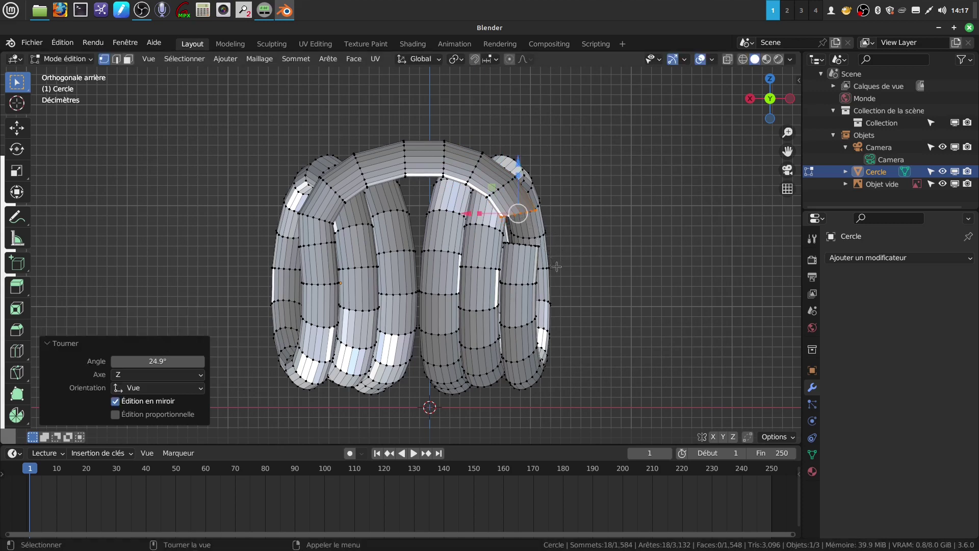
# Bridge the arch's open end loop to the mirrored coil's open end loop with Bridge Edge Loops.
pyautogui.keyDown('alt'); pyautogui.keyDown('shift'); pyautogui.click(520, 245); pyautogui.keyUp('shift'); pyautogui.keyUp('alt')
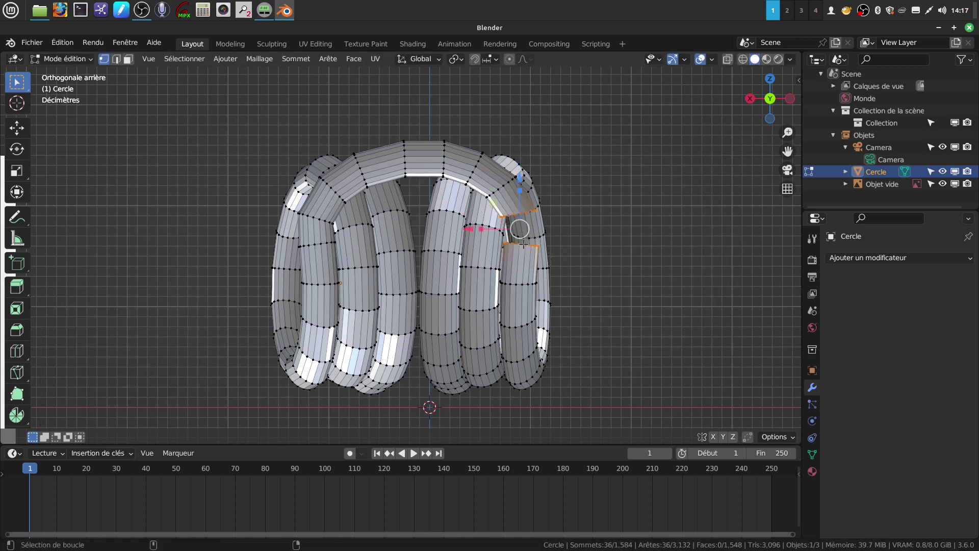
pyautogui.click(332, 60)
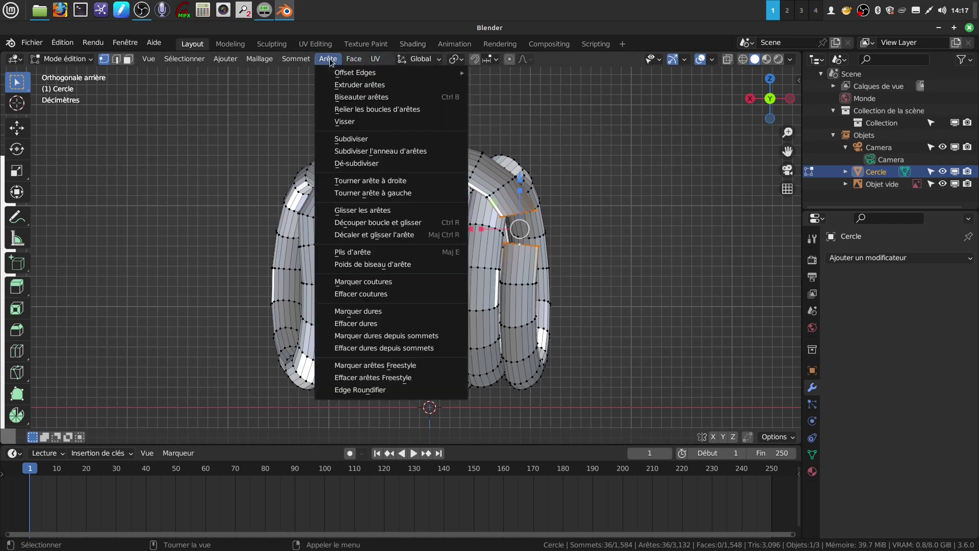
pyautogui.click(396, 110)
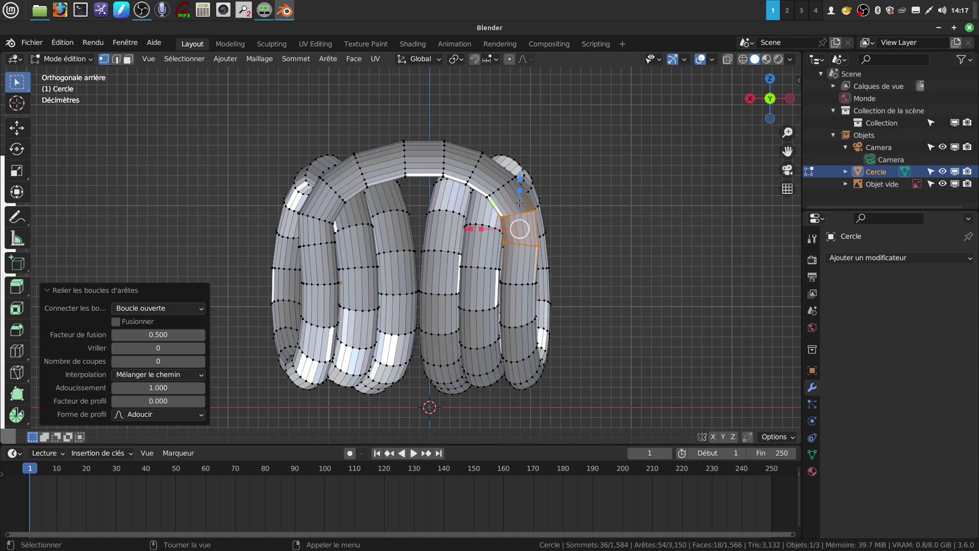
# Shift the edge loop where the arch meets the opposite coil by -0.045522 m along X.
pyautogui.keyDown('alt'); pyautogui.click(311, 216); pyautogui.keyUp('alt')
pyautogui.press('g')
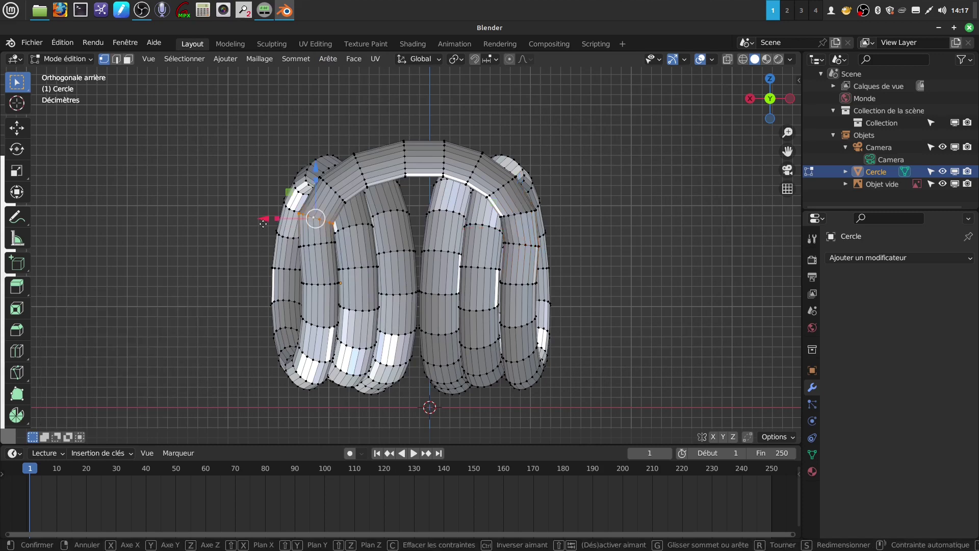
pyautogui.press('x')
pyautogui.click(268, 224)
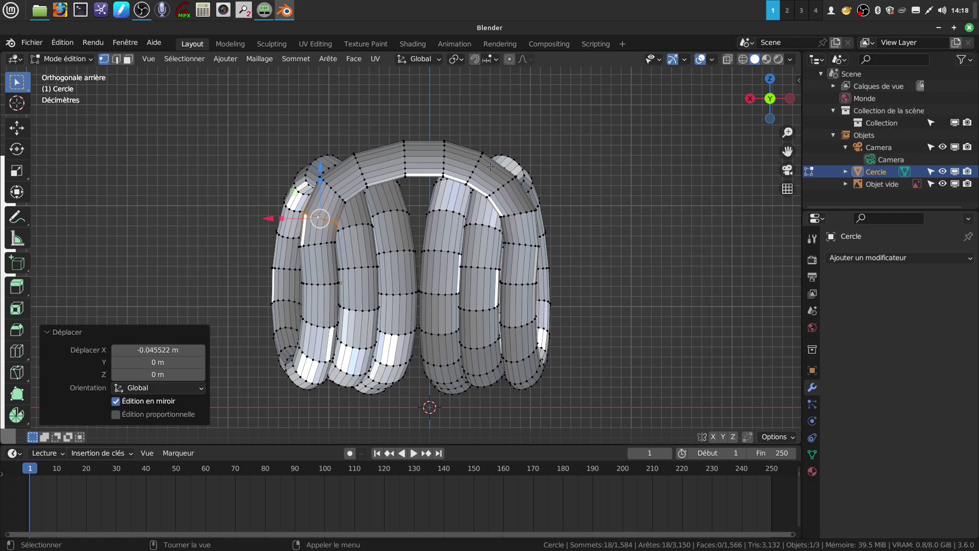
# Move the two edge loops at the arch's crown 0.10586 m along Y using proportional editing limited to connected geometry.
pyautogui.moveTo(412, 213); pyautogui.dragTo(431, 270, button='middle')
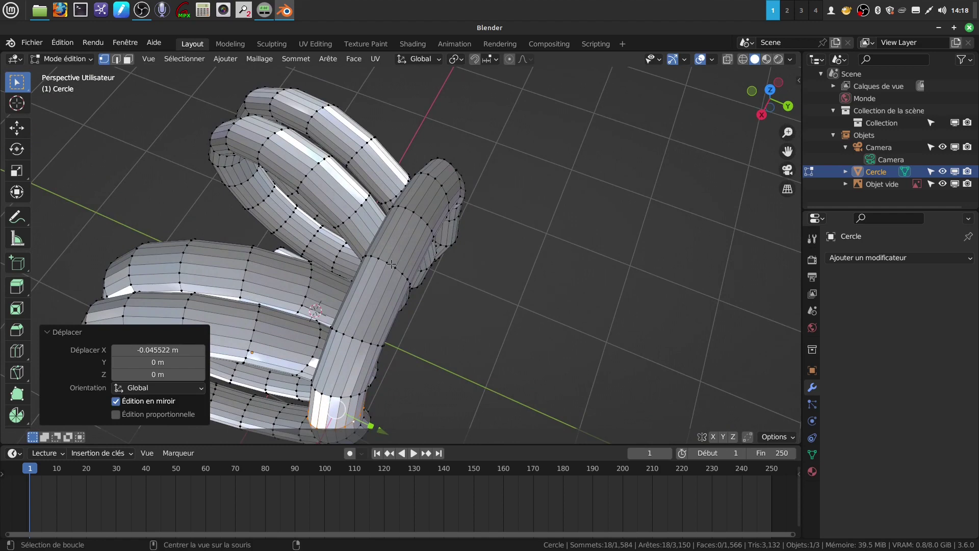
pyautogui.keyDown('alt'); pyautogui.click(391, 264); pyautogui.keyUp('alt')
pyautogui.keyDown('alt'); pyautogui.keyDown('shift'); pyautogui.click(419, 215); pyautogui.keyUp('shift'); pyautogui.keyUp('alt')
pyautogui.moveTo(419, 215); pyautogui.dragTo(508, 141, button='middle')
pyautogui.click(510, 60)
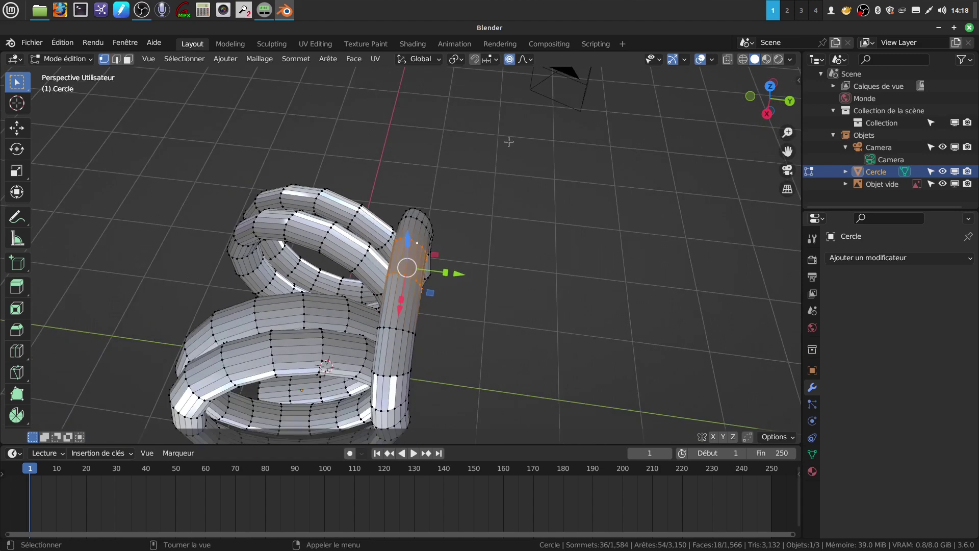
pyautogui.click(532, 60)
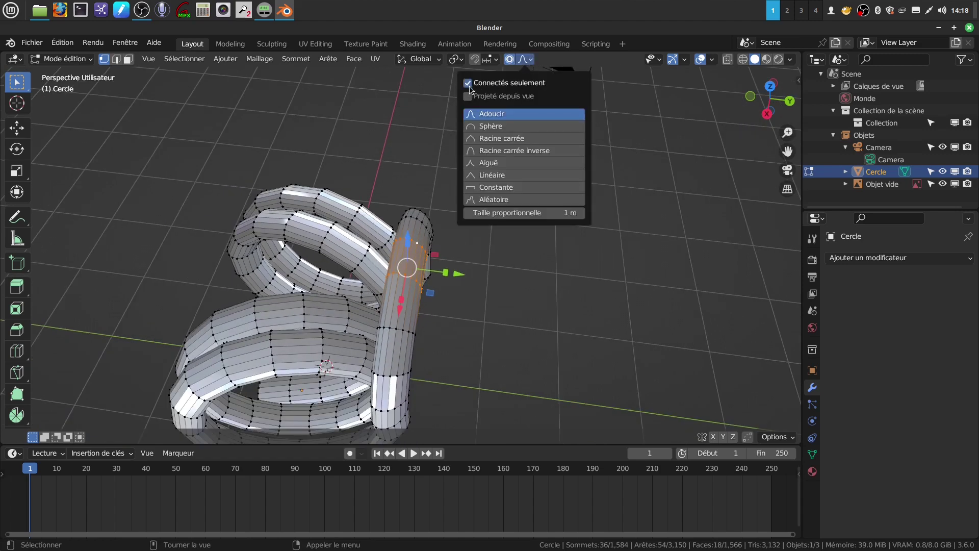
pyautogui.moveTo(471, 277); pyautogui.dragTo(468, 274)
# Return to Object Mode and delete the existing fibula reference image.
pyautogui.moveTo(474, 273); pyautogui.dragTo(375, 374, button='middle')
pyautogui.moveTo(414, 161); pyautogui.dragTo(466, 374, button='middle')
pyautogui.scroll(-3, 466, 374)
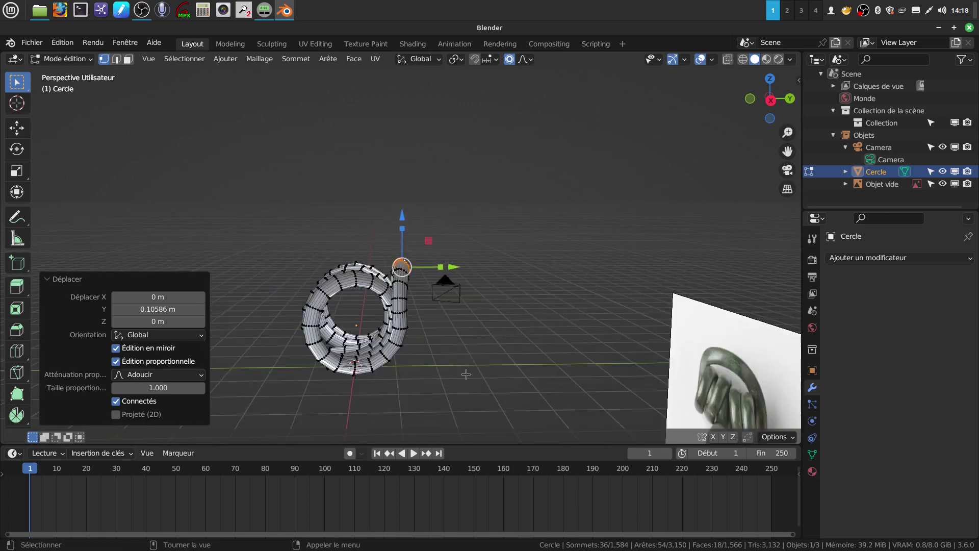
pyautogui.moveTo(403, 367); pyautogui.dragTo(431, 265, button='middle')
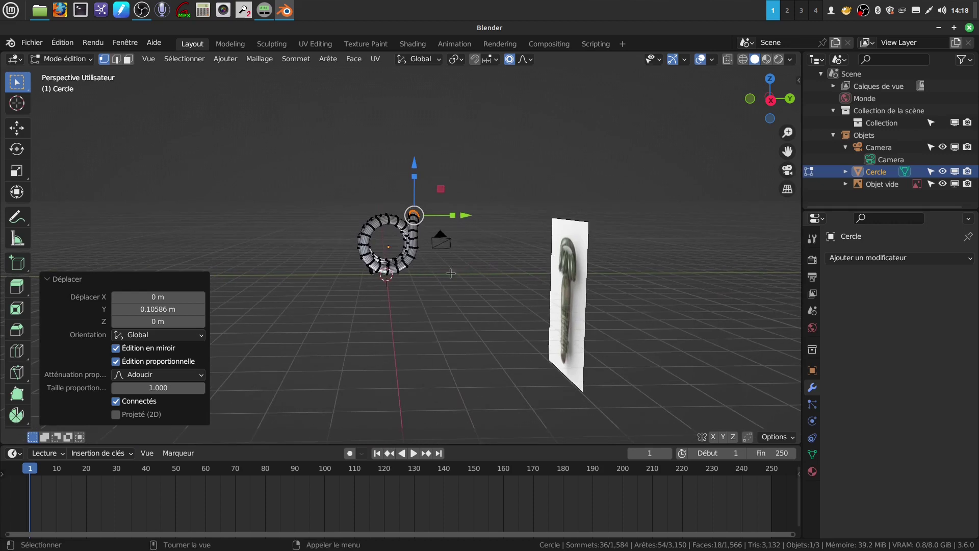
pyautogui.moveTo(493, 302); pyautogui.dragTo(469, 295, button='middle')
pyautogui.press('Tab')
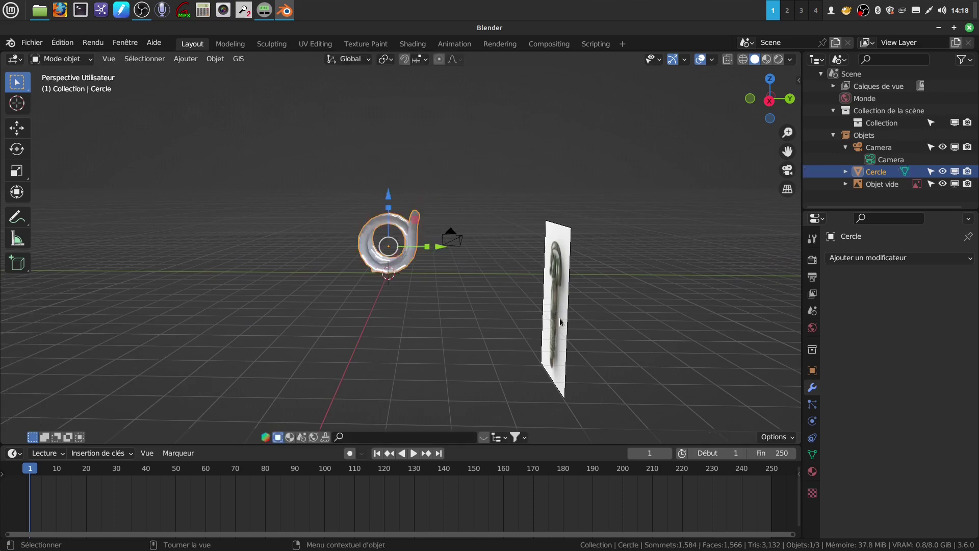
pyautogui.click(553, 310)
pyautogui.press('x')
pyautogui.click(559, 330)
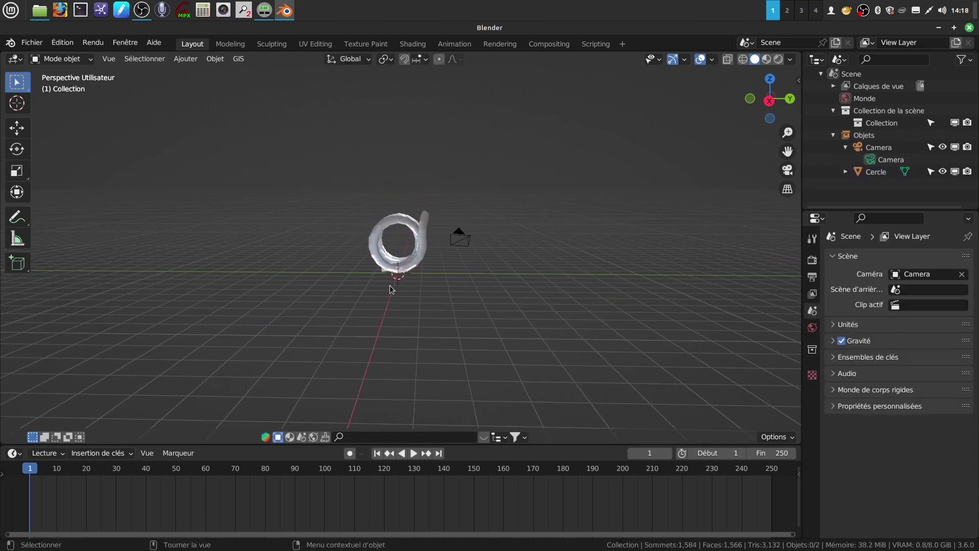
# Add téléchargement.jpeg as a reference image aligned to the front orthographic view.
pyautogui.press('KP_1')
pyautogui.scroll(2, 390, 286)
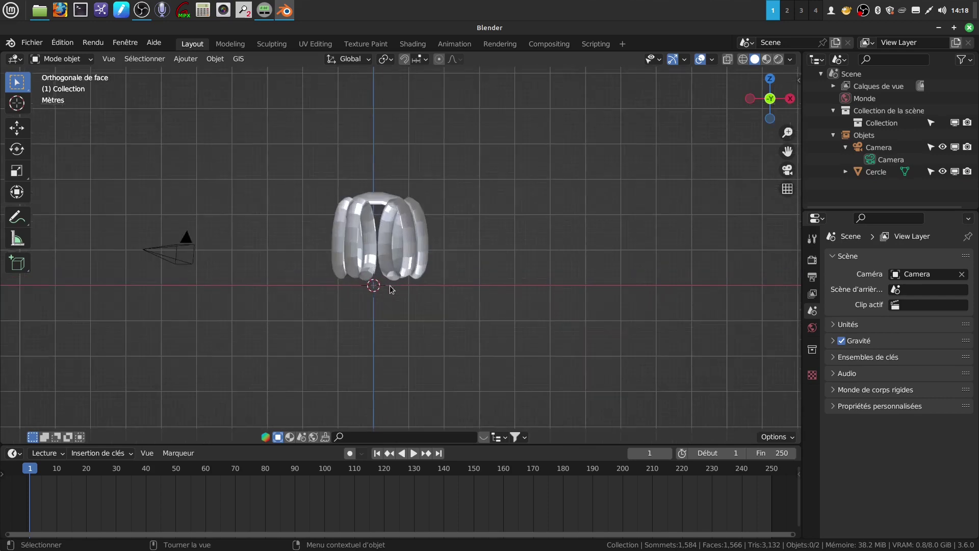
pyautogui.keyDown('shift'); pyautogui.moveTo(450, 253); pyautogui.dragTo(508, 267, button='middle'); pyautogui.keyUp('shift')
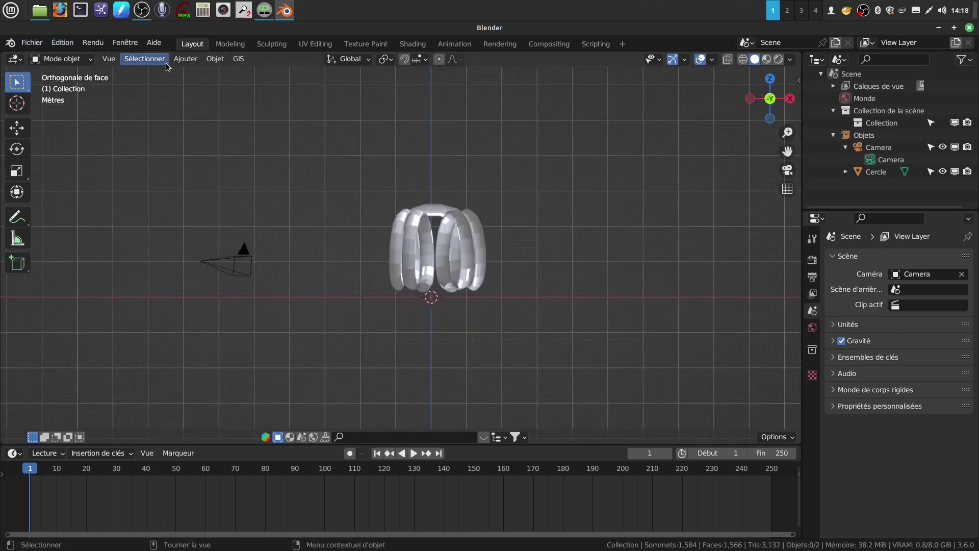
pyautogui.click(186, 58)
pyautogui.moveTo(191, 74)
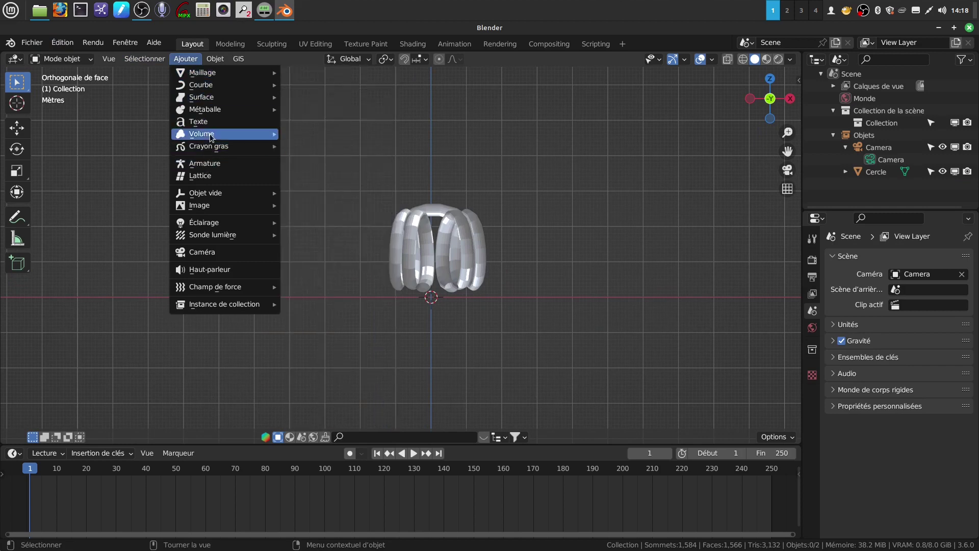
pyautogui.moveTo(209, 205)
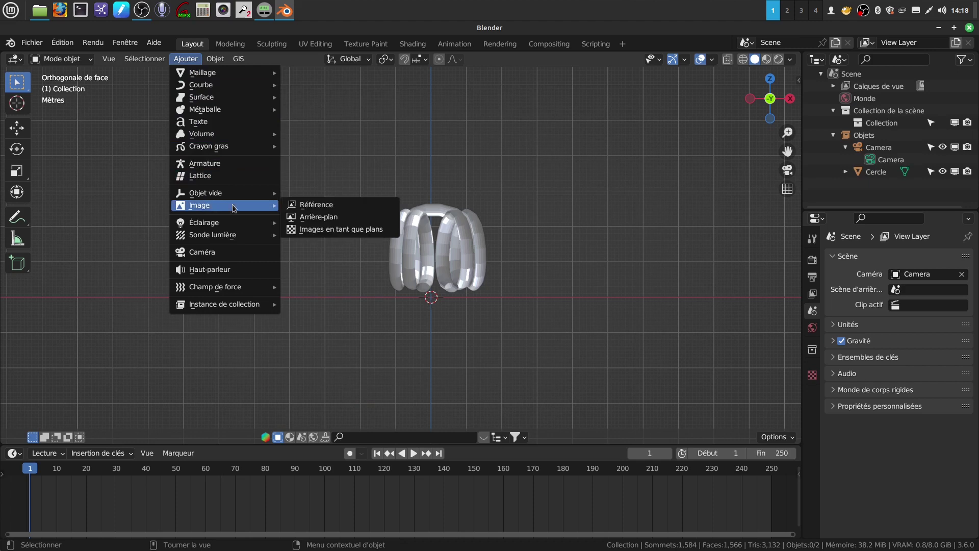
pyautogui.click(313, 205)
pyautogui.click(447, 208)
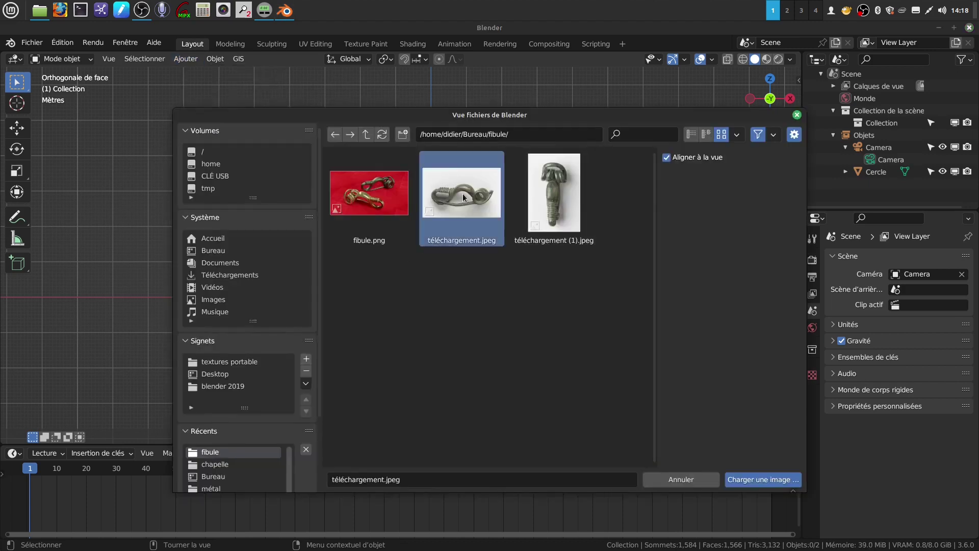
pyautogui.click(749, 480)
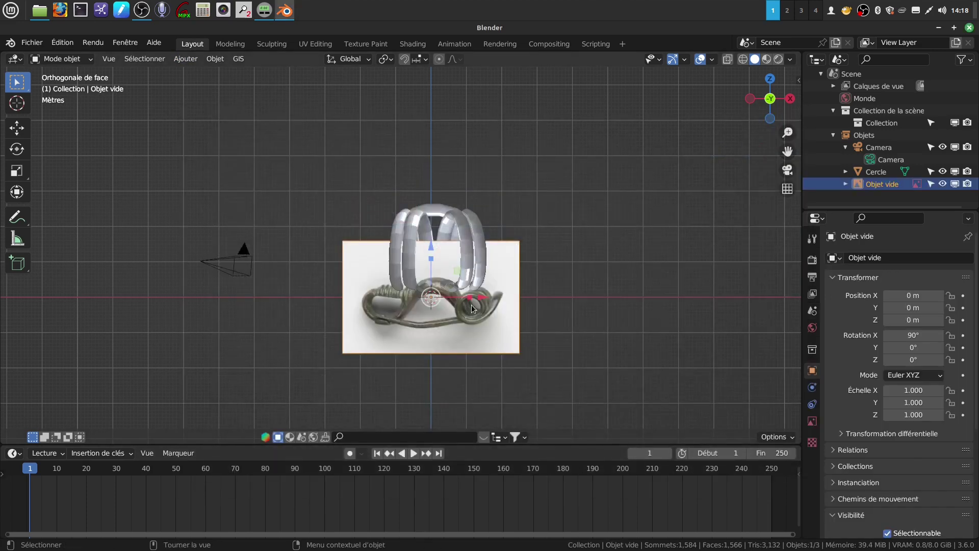
# Move the side-view reference image 1.923 m along Y, away from the coils.
pyautogui.moveTo(553, 274); pyautogui.dragTo(585, 292, button='middle')
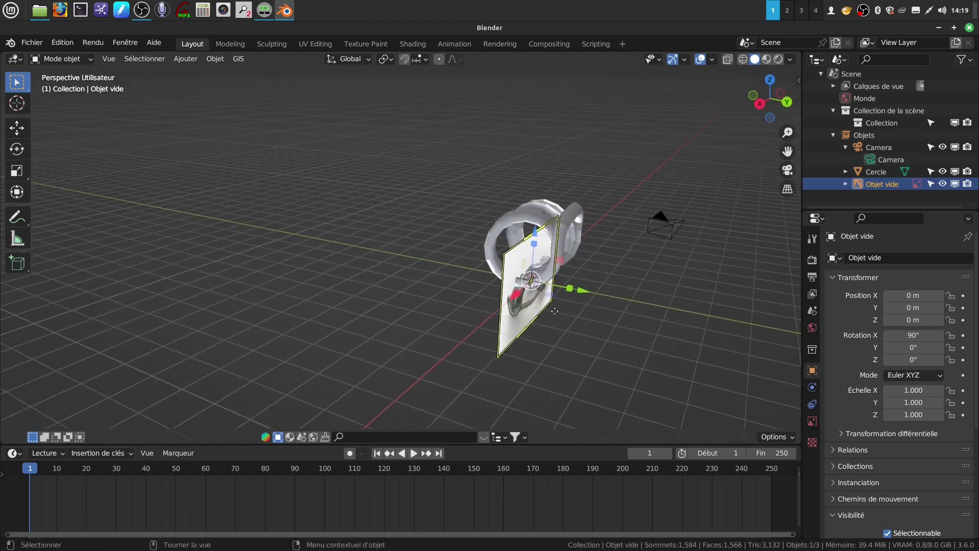
pyautogui.moveTo(585, 293); pyautogui.dragTo(648, 301)
pyautogui.moveTo(647, 301); pyautogui.dragTo(587, 257, button='middle')
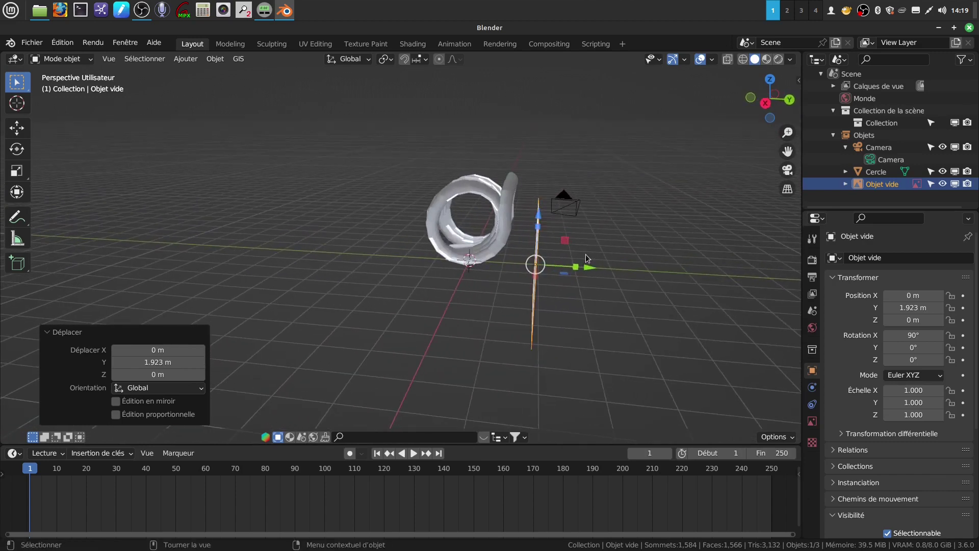
# Rotate the reference image about the global Z axis by -90° and by a further 180°.
pyautogui.press('r')
pyautogui.press('z')
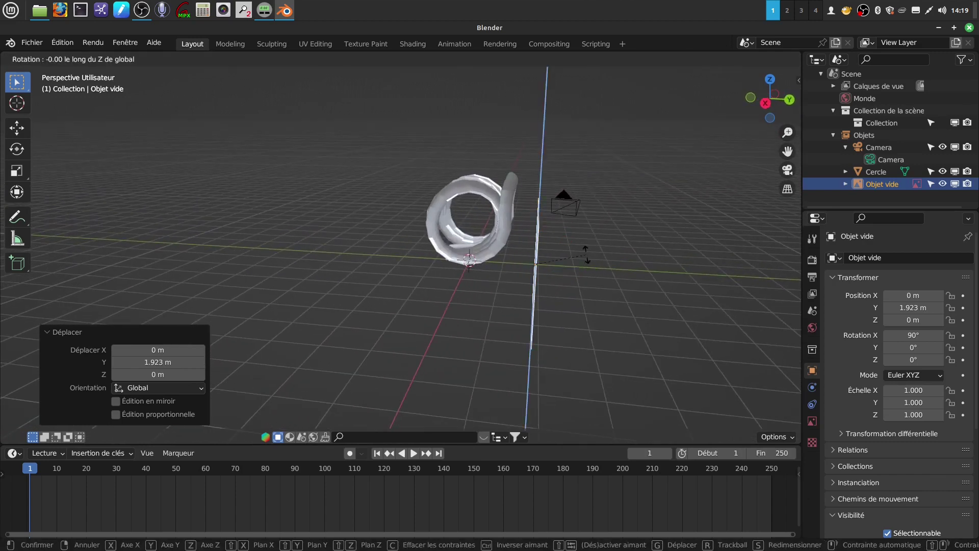
pyautogui.write('-90')
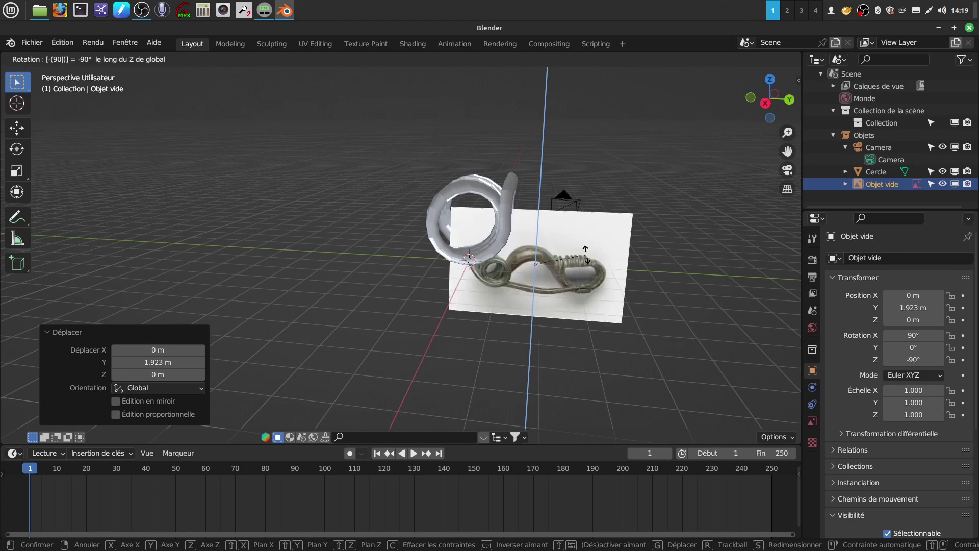
pyautogui.press('Return')
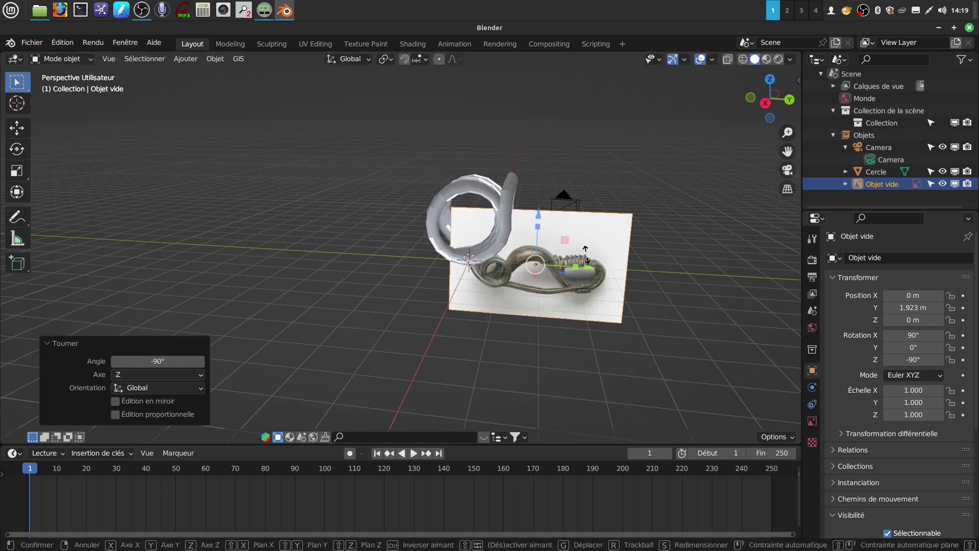
pyautogui.write('rz')
pyautogui.write('180')
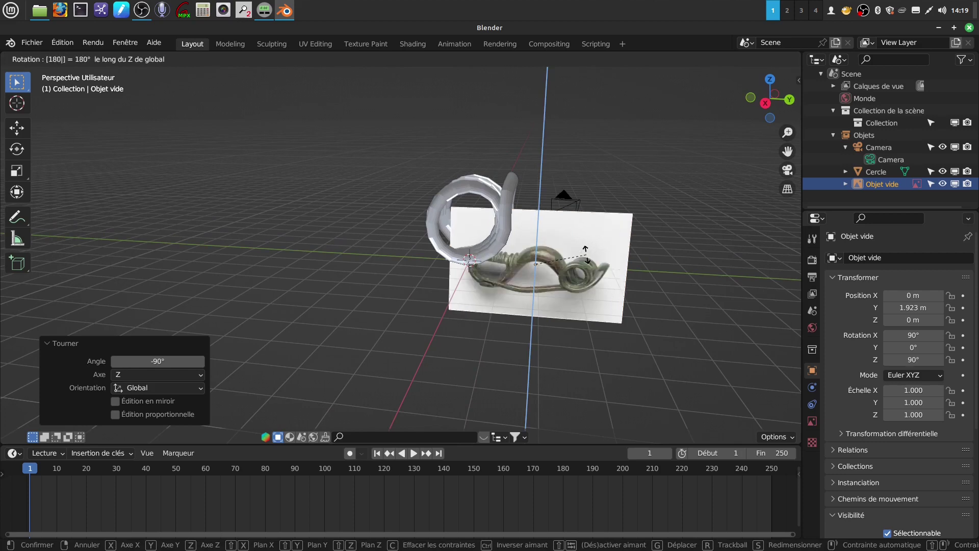
pyautogui.press('Return')
# Move the reference image -2.6451 m along X so it stands beside the coils.
pyautogui.moveTo(585, 254); pyautogui.dragTo(605, 232, button='middle')
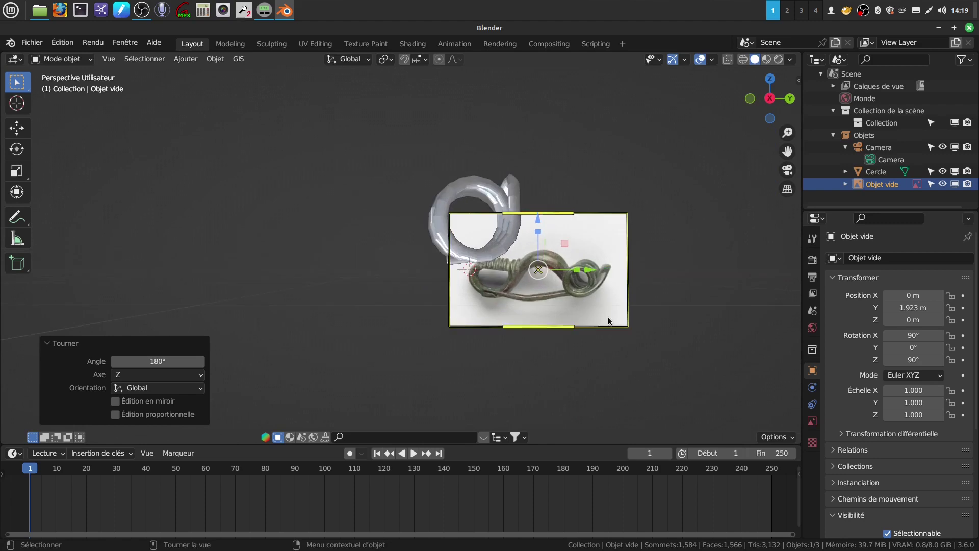
pyautogui.moveTo(608, 315); pyautogui.dragTo(498, 265, button='middle')
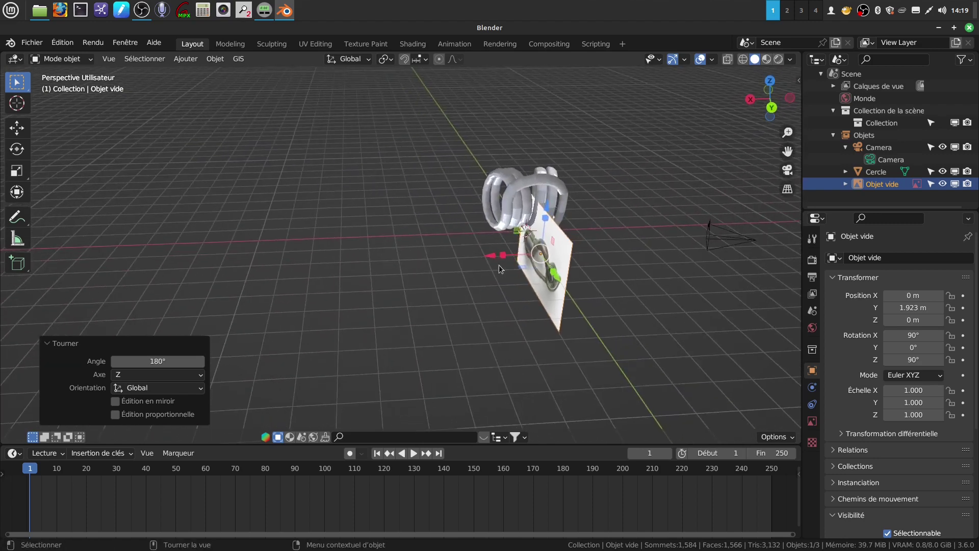
pyautogui.press('g')
pyautogui.press('x')
pyautogui.click(558, 241)
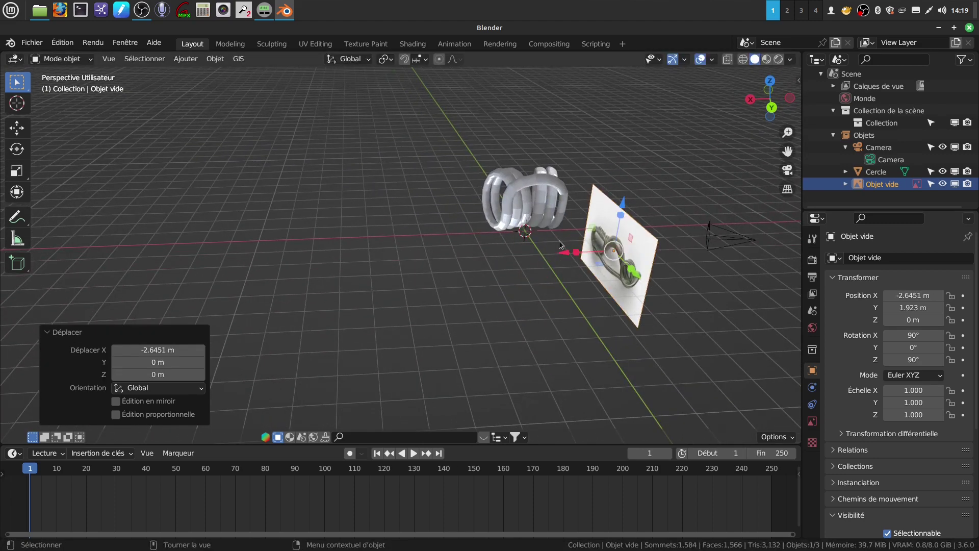
# Scale the reference image uniformly by 2.122 in the right orthographic view.
pyautogui.press('KP_1')
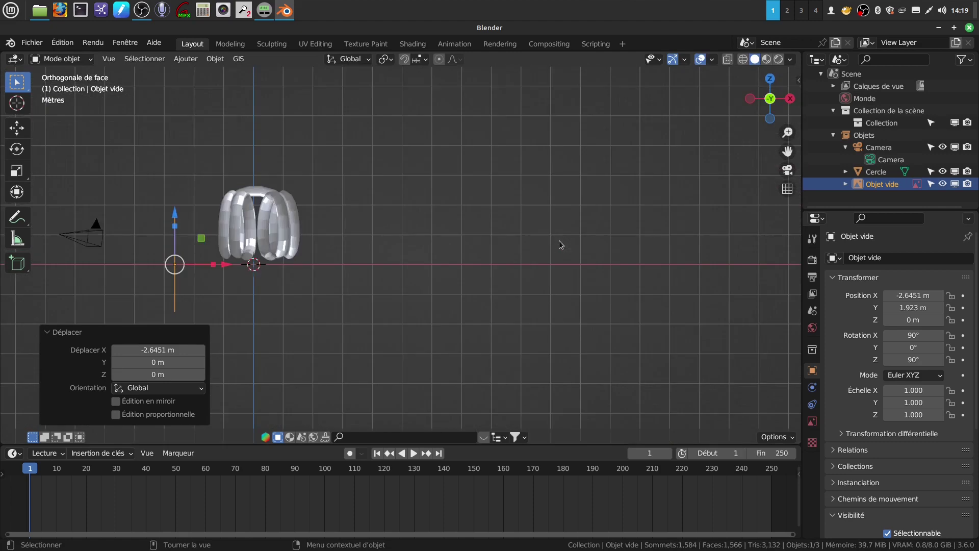
pyautogui.press('KP_3')
pyautogui.scroll(3, 556, 234)
pyautogui.scroll(-3, 509, 230)
pyautogui.keyDown('shift'); pyautogui.moveTo(476, 231); pyautogui.dragTo(579, 343, button='middle'); pyautogui.keyUp('shift')
pyautogui.scroll(1, 567, 288)
pyautogui.scroll(-2, 425, 223)
pyautogui.keyDown('shift'); pyautogui.moveTo(437, 186); pyautogui.dragTo(495, 225, button='middle'); pyautogui.keyUp('shift')
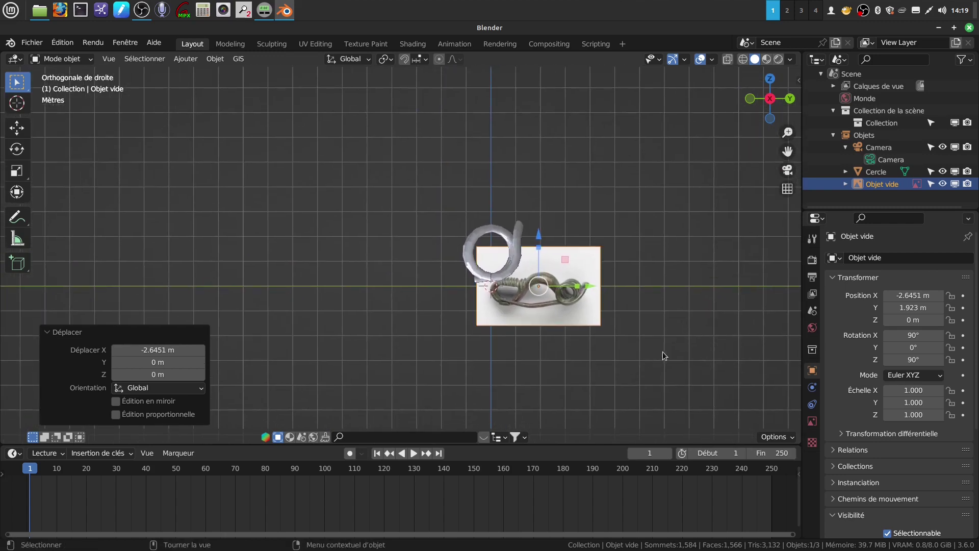
pyautogui.press('s')
pyautogui.press('Return')
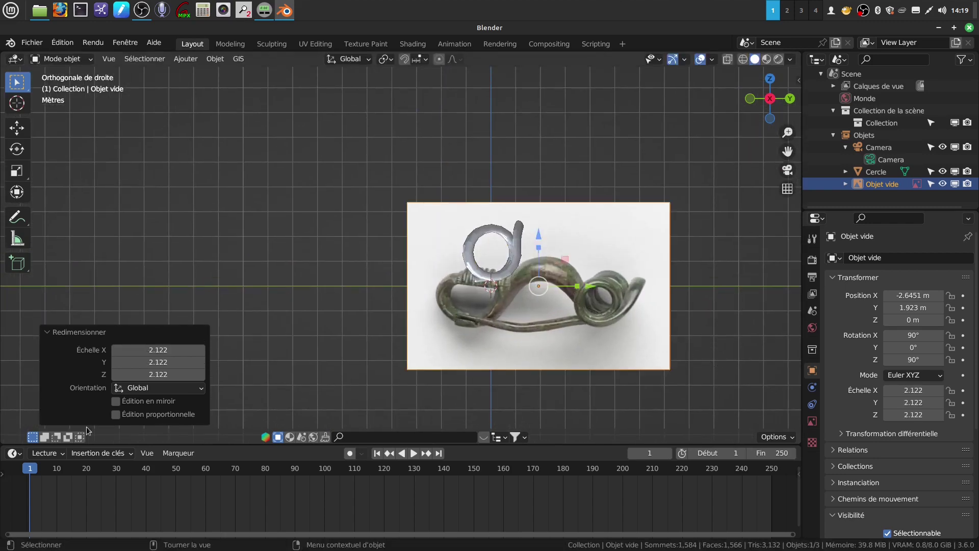
pyautogui.press('g')
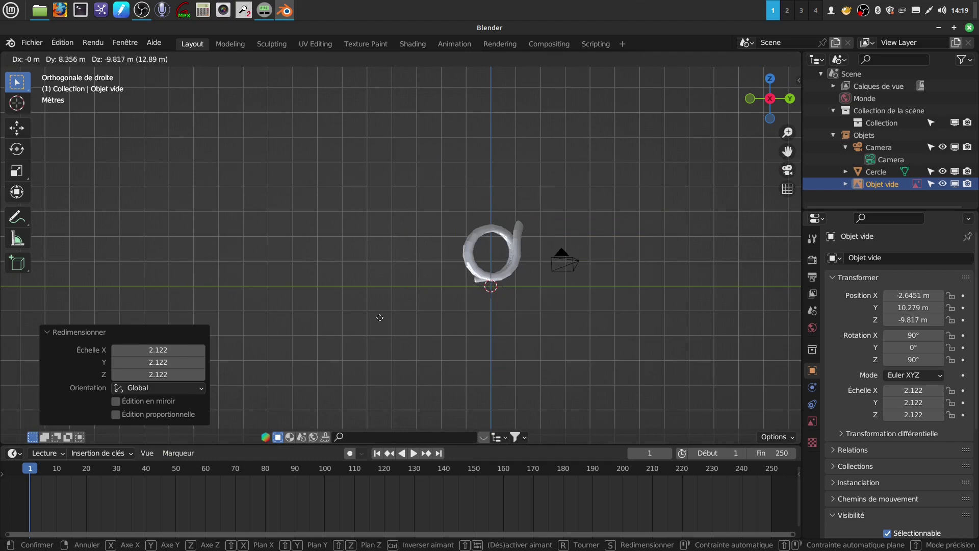
pyautogui.press('Return')
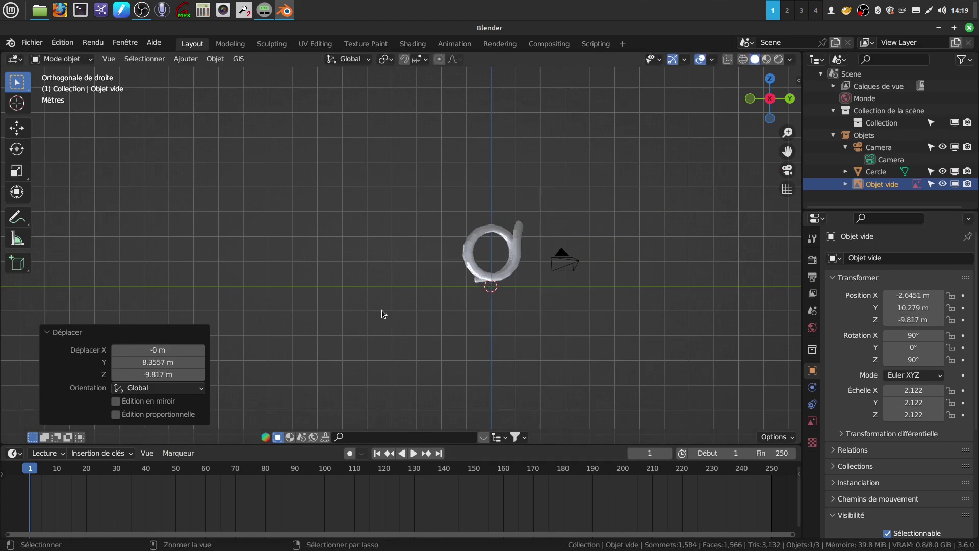
pyautogui.hotkey('ctrl', 'z')
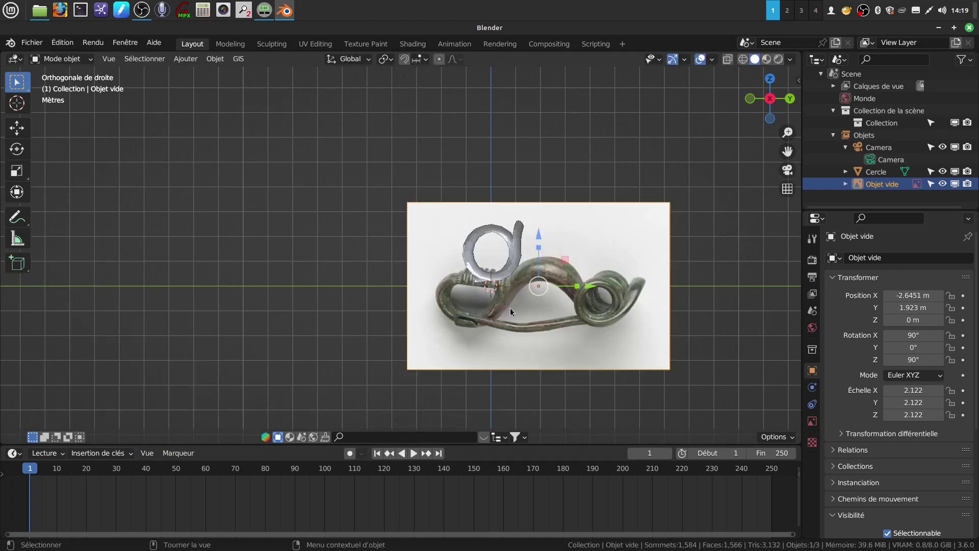
# Move the side-view reference image -4.4248 m along Y and 1.9757 m along Z, and scale it uniformly by 1.226.
pyautogui.press('g')
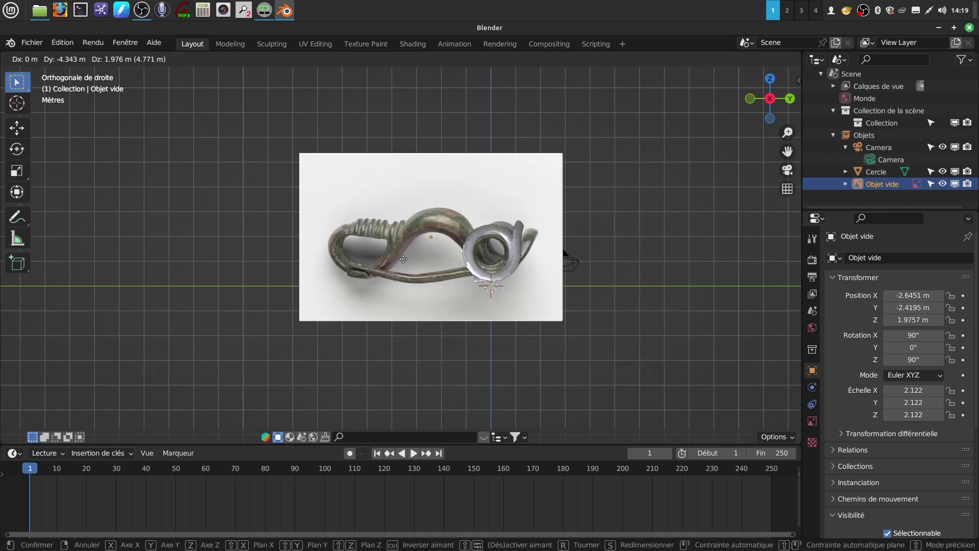
pyautogui.click(401, 262)
pyautogui.press('s')
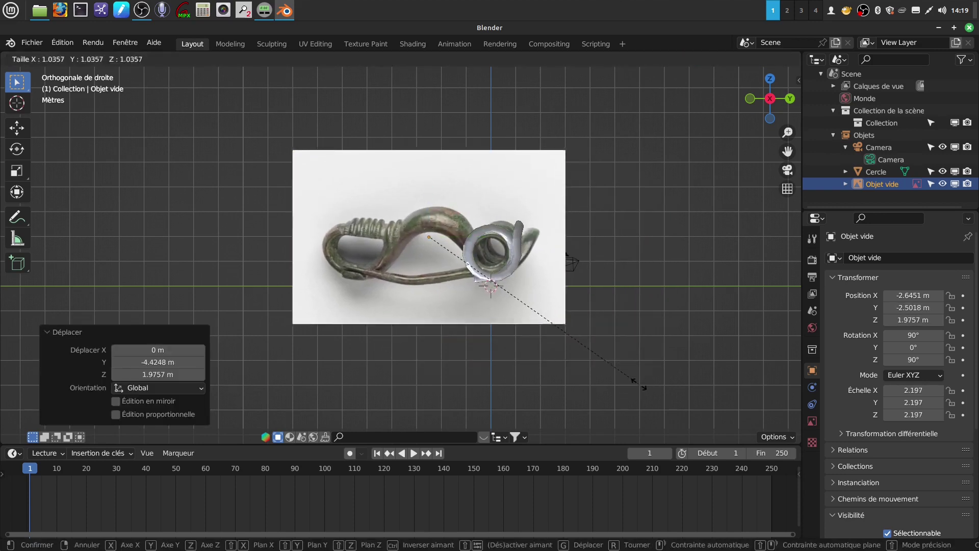
pyautogui.click(689, 394)
# Refine the reference image's fit to the modelled coil, scaling it uniformly by 1.067 and placing it at Y -3.0987 m, Z 2.161 m.
pyautogui.press('g')
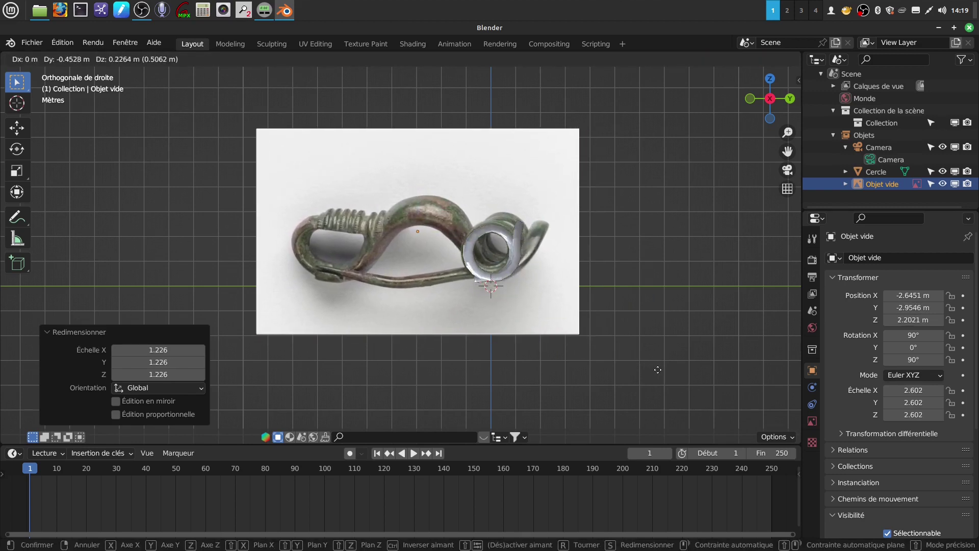
pyautogui.click(657, 370)
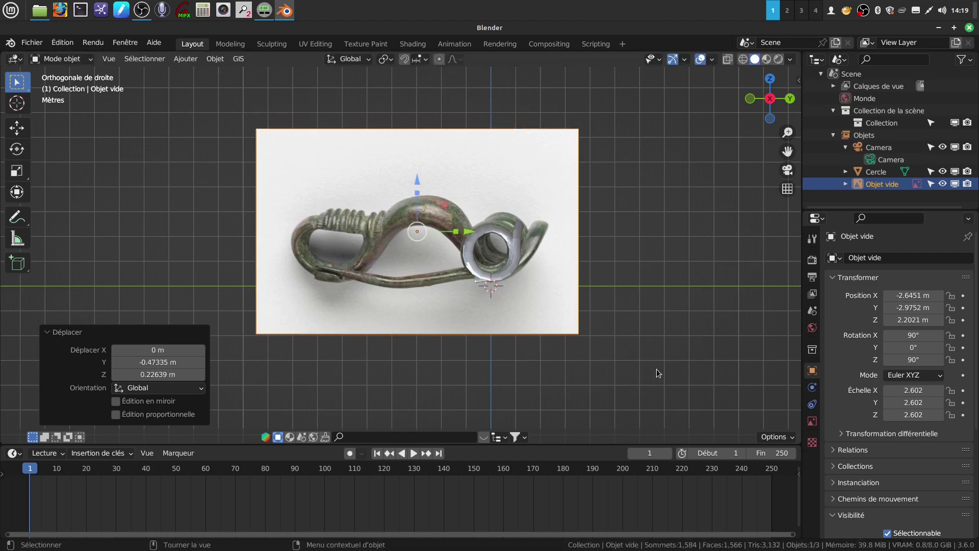
pyautogui.press('s')
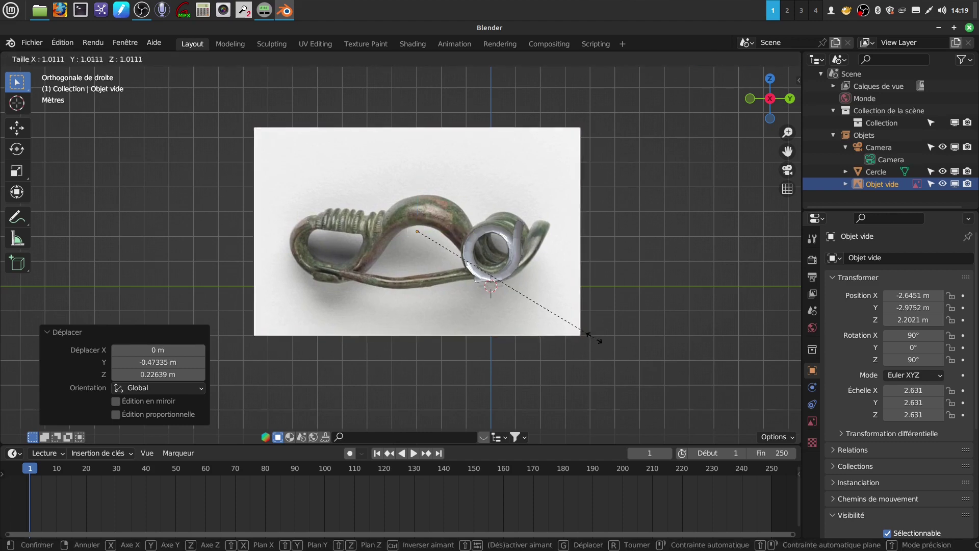
pyautogui.click(595, 341)
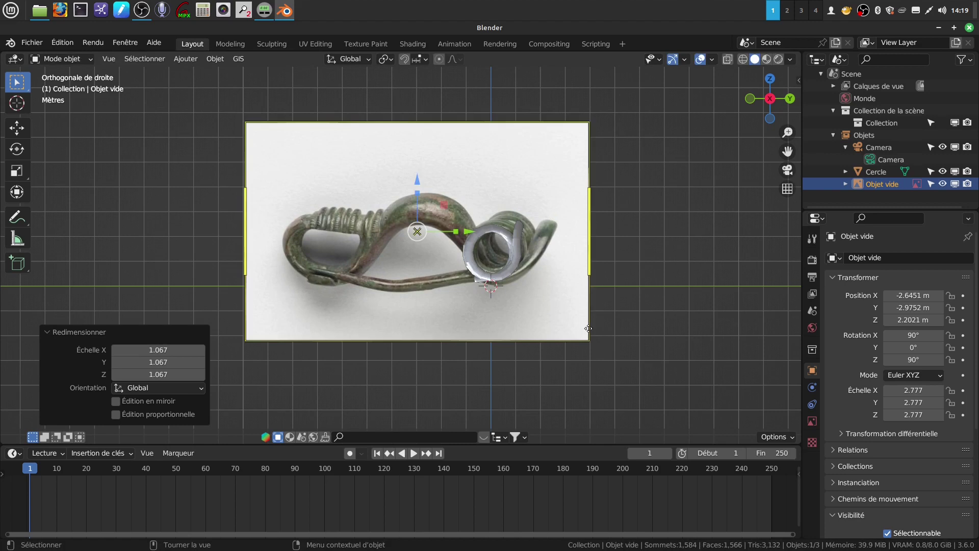
pyautogui.press('g')
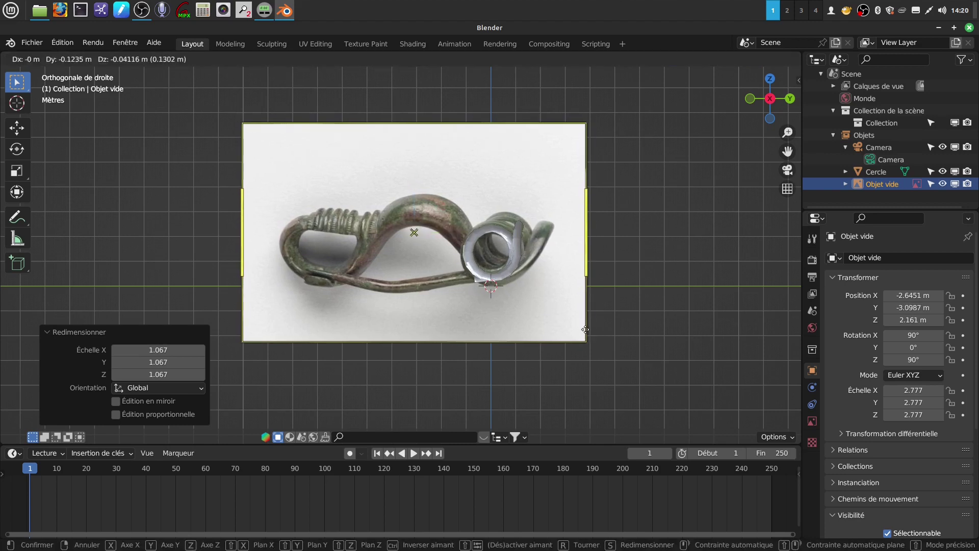
pyautogui.click(585, 329)
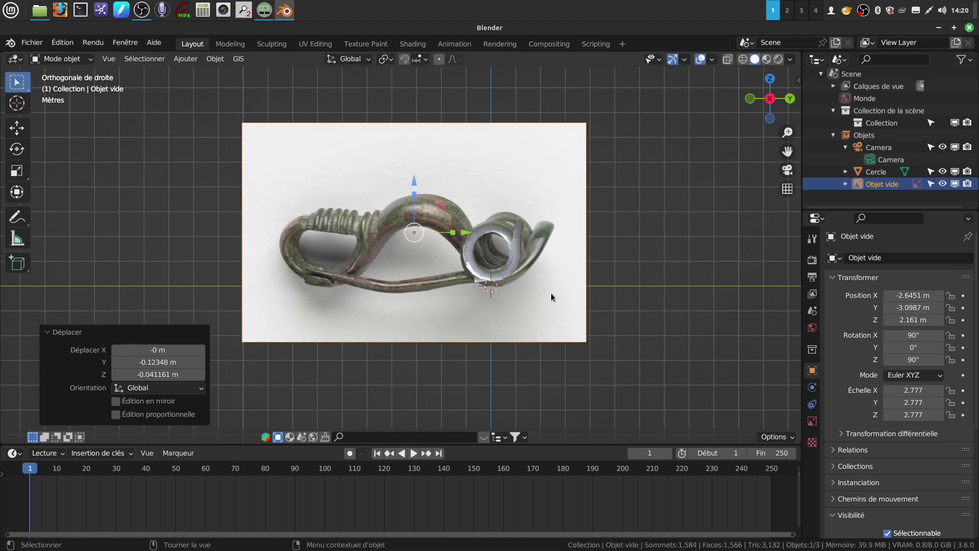
# Rotate the coil object 8.5° about the view axis and shift it 0.051452 m along Y to match the photo's spring.
pyautogui.keyDown('shift'); pyautogui.moveTo(551, 291); pyautogui.dragTo(518, 263, button='middle'); pyautogui.keyUp('shift')
pyautogui.scroll(1, 548, 321)
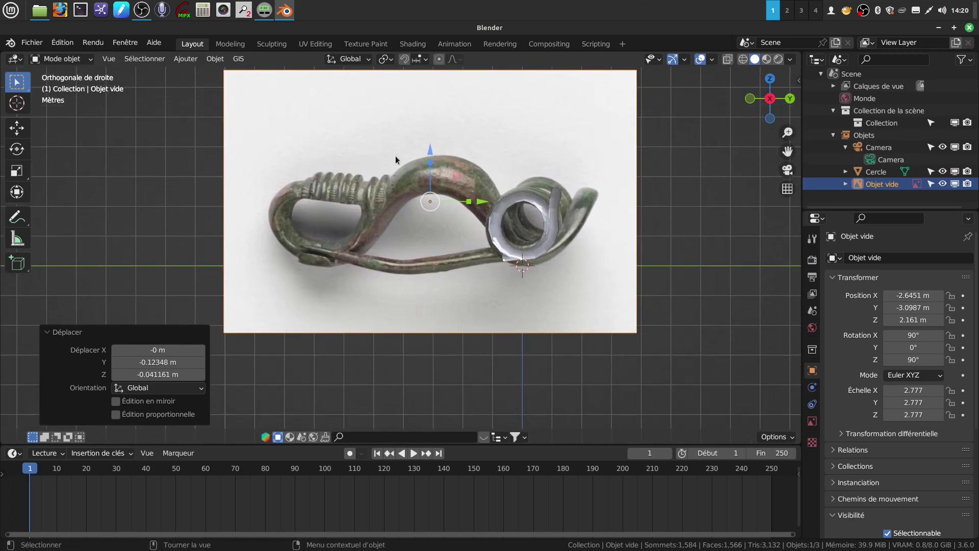
pyautogui.keyDown('shift'); pyautogui.moveTo(559, 227); pyautogui.dragTo(530, 239, button='middle'); pyautogui.keyUp('shift')
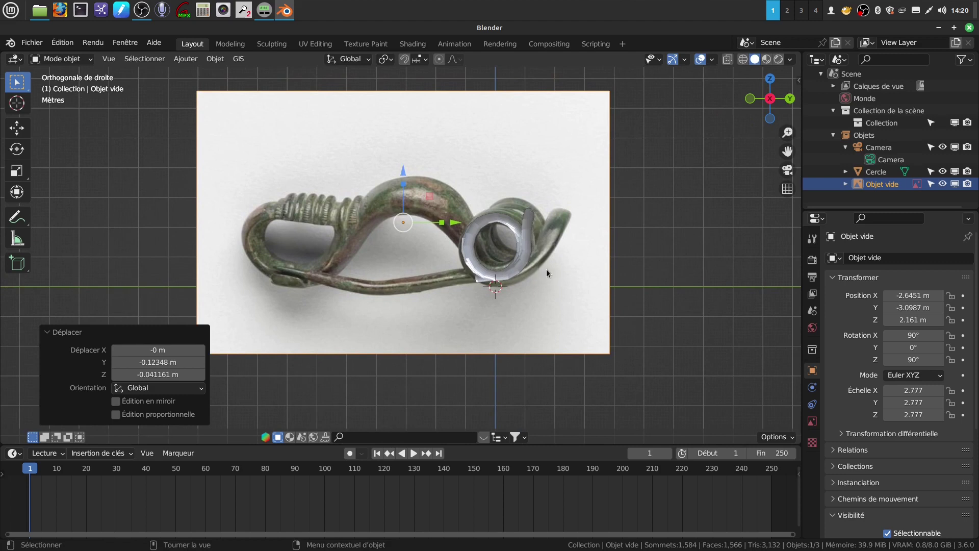
pyautogui.keyDown('shift'); pyautogui.moveTo(537, 257); pyautogui.dragTo(542, 251, button='middle'); pyautogui.keyUp('shift')
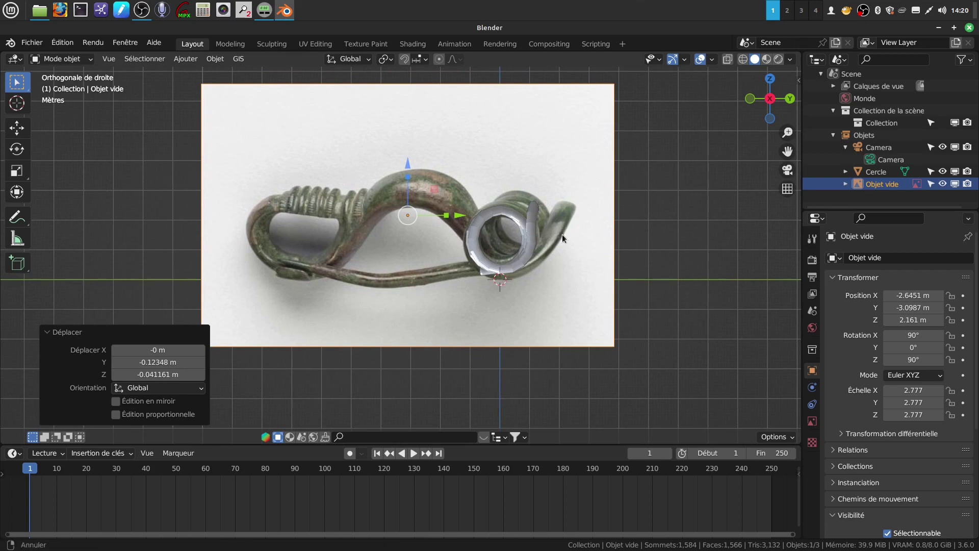
pyautogui.keyDown('shift'); pyautogui.moveTo(562, 235); pyautogui.dragTo(556, 235, button='middle'); pyautogui.keyUp('shift')
pyautogui.click(522, 234)
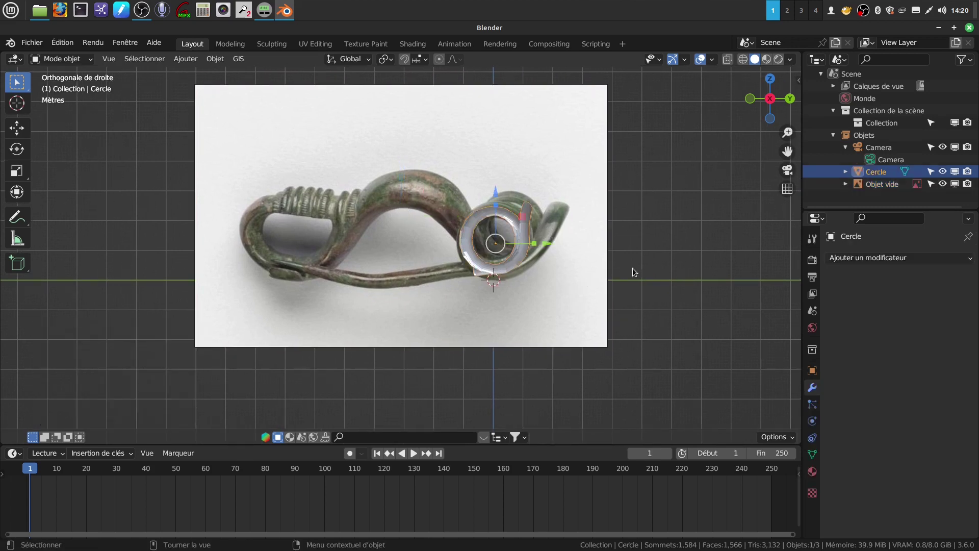
pyautogui.press('r')
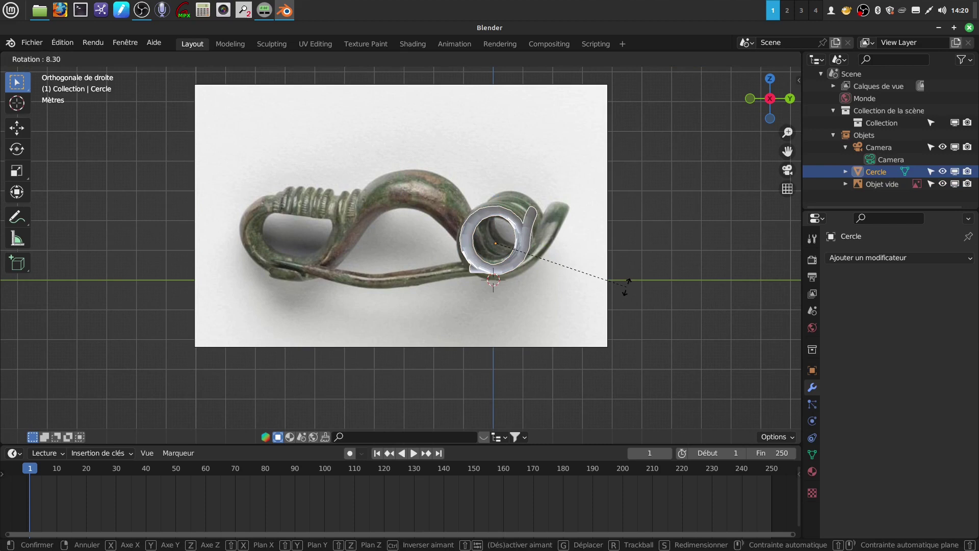
pyautogui.click(626, 287)
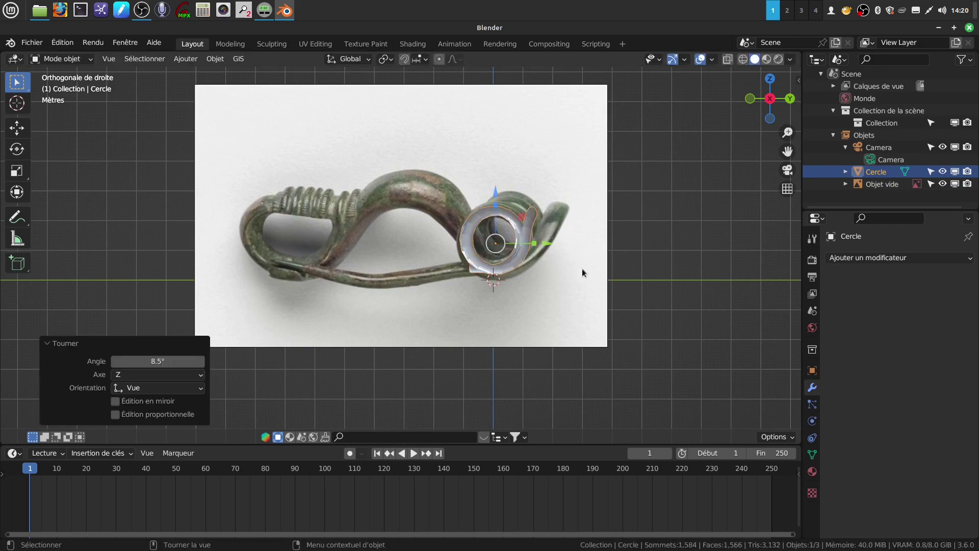
pyautogui.moveTo(540, 247)
pyautogui.mouseDown()
pyautogui.moveTo(606, 241)
pyautogui.moveTo(548, 240)
pyautogui.mouseUp()
# Select the edge loop of the coils' upper open end in Edit Mode and raise it 0.16471 m along Z with proportional editing.
pyautogui.keyDown('shift'); pyautogui.moveTo(526, 242); pyautogui.dragTo(508, 222, button='middle'); pyautogui.keyUp('shift')
pyautogui.scroll(2, 516, 235)
pyautogui.scroll(1, 537, 311)
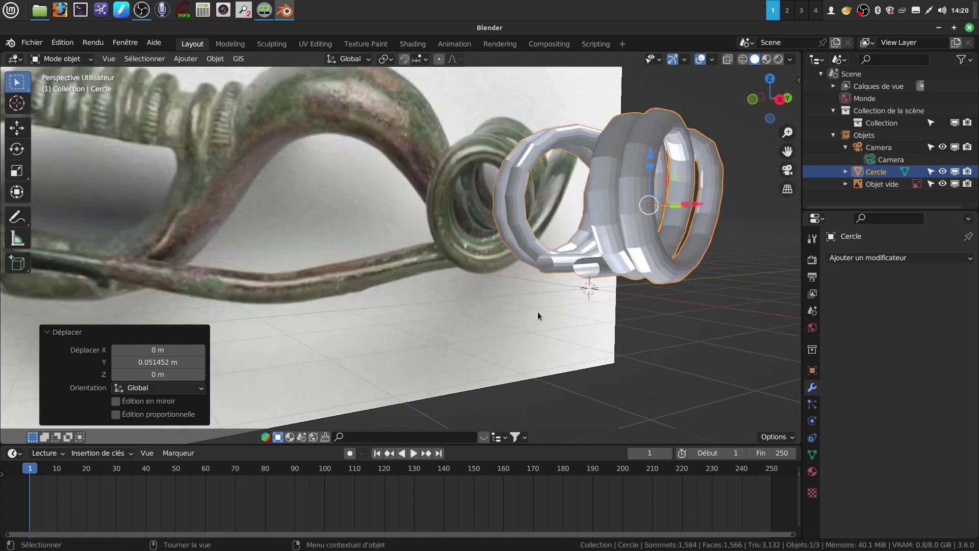
pyautogui.press('Tab')
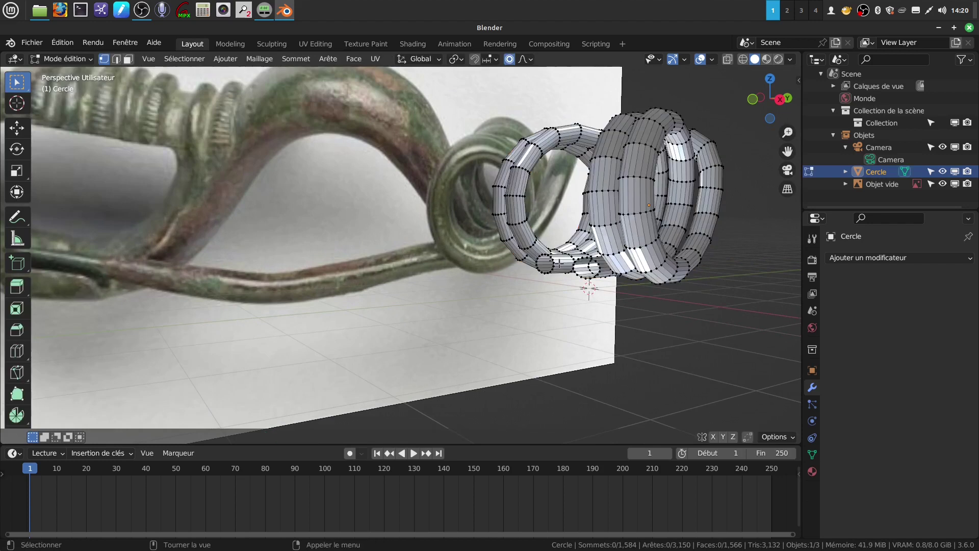
pyautogui.moveTo(561, 260); pyautogui.dragTo(544, 263, button='middle')
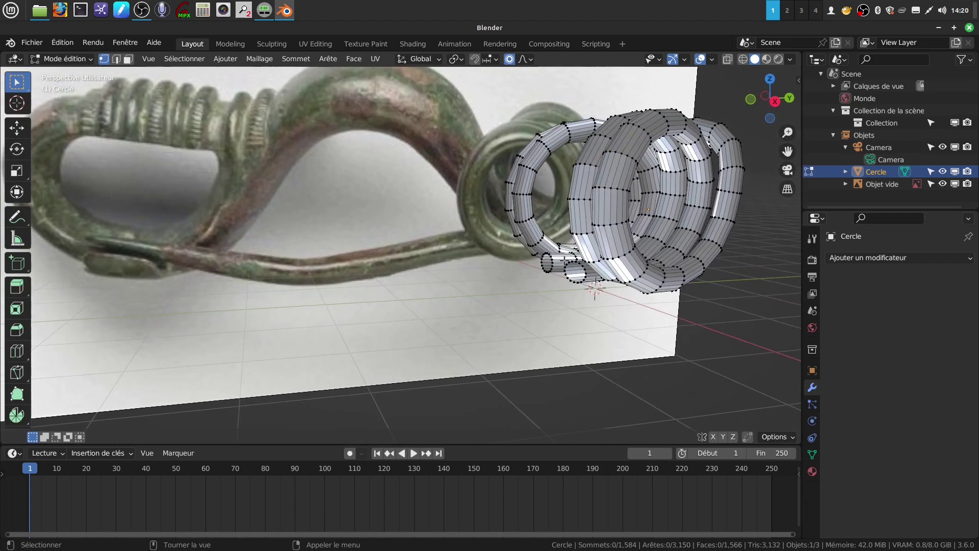
pyautogui.keyDown('alt'); pyautogui.click(545, 262); pyautogui.keyUp('alt')
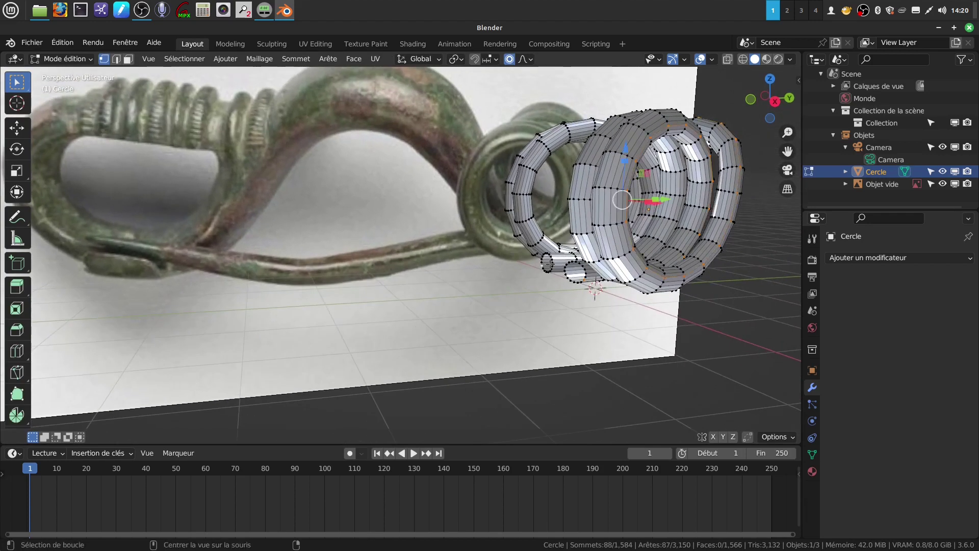
pyautogui.click(547, 259)
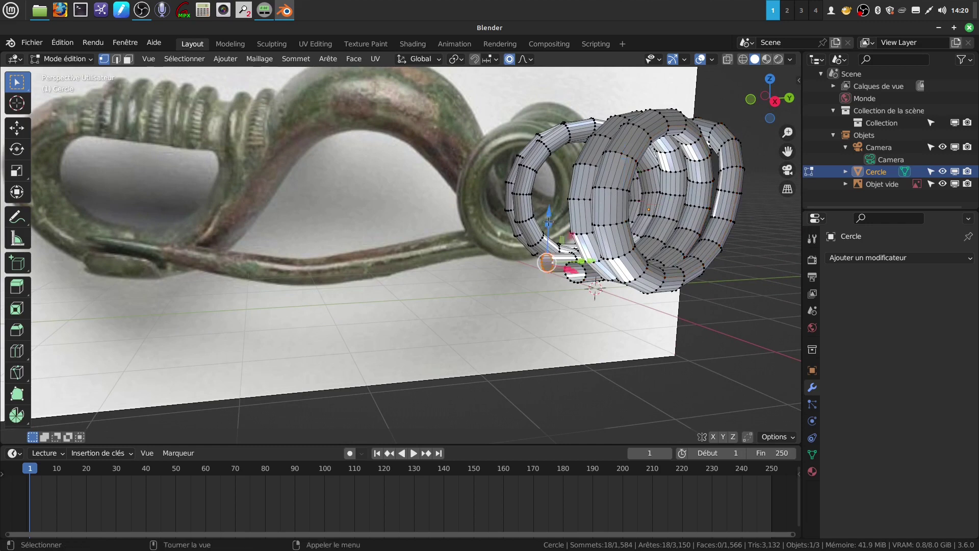
pyautogui.moveTo(552, 213); pyautogui.dragTo(556, 201)
pyautogui.moveTo(557, 204); pyautogui.dragTo(585, 290, button='middle')
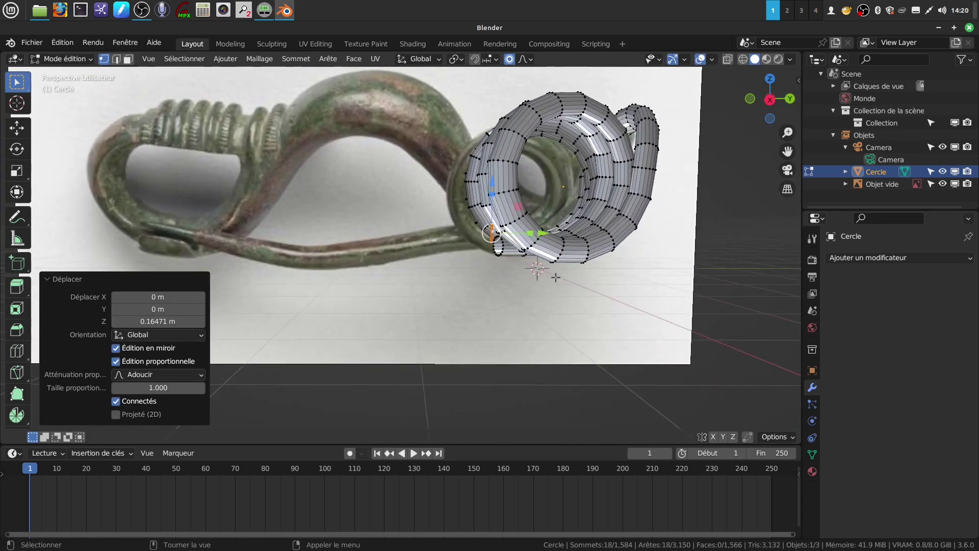
pyautogui.press('r')
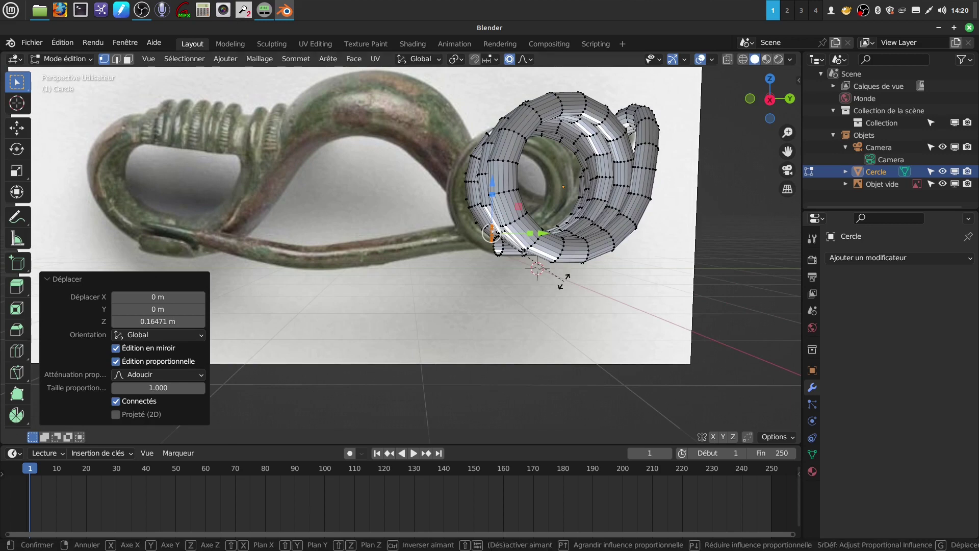
pyautogui.press('y')
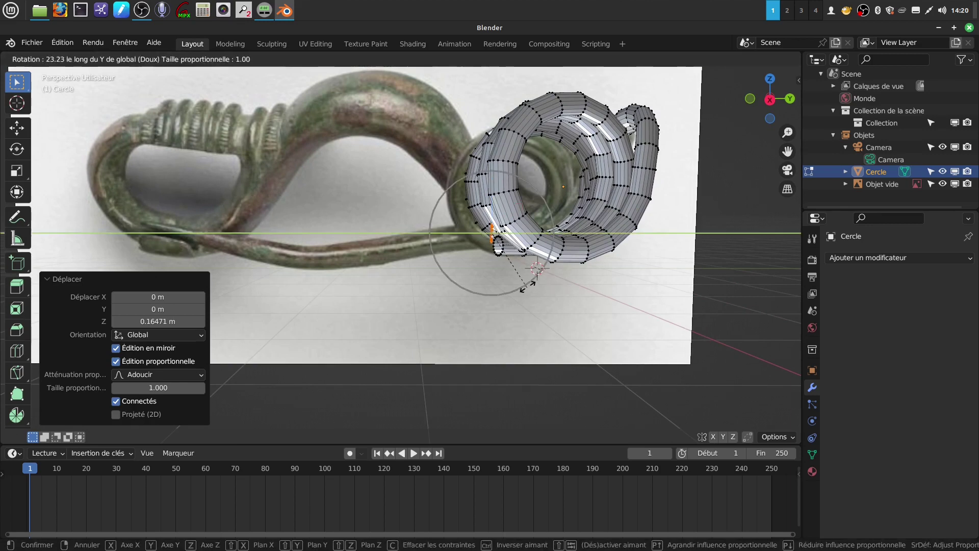
pyautogui.rightClick(548, 243)
# Rotate the selected open-end loop -45.2° about the global X axis with proportional editing.
pyautogui.moveTo(549, 243); pyautogui.dragTo(538, 258, button='middle')
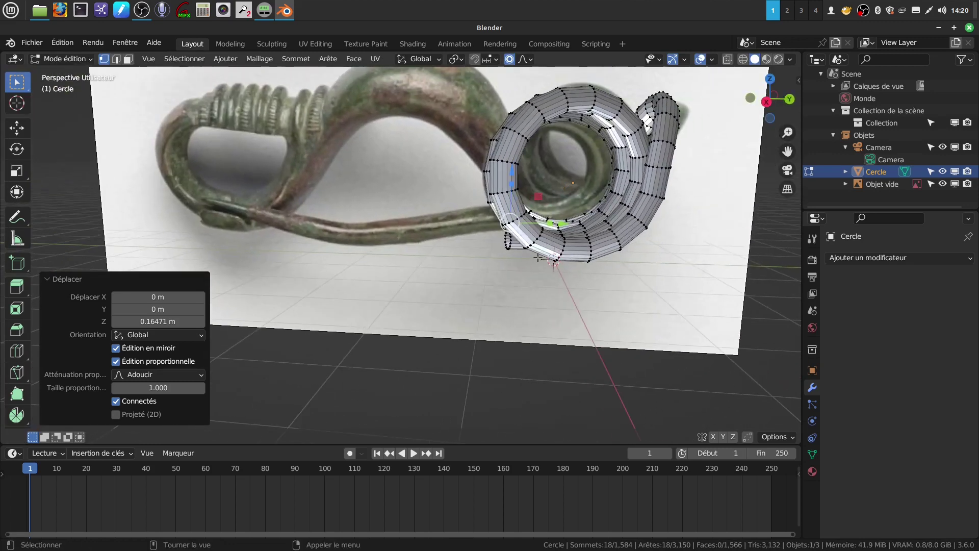
pyautogui.press('r')
pyautogui.press('x')
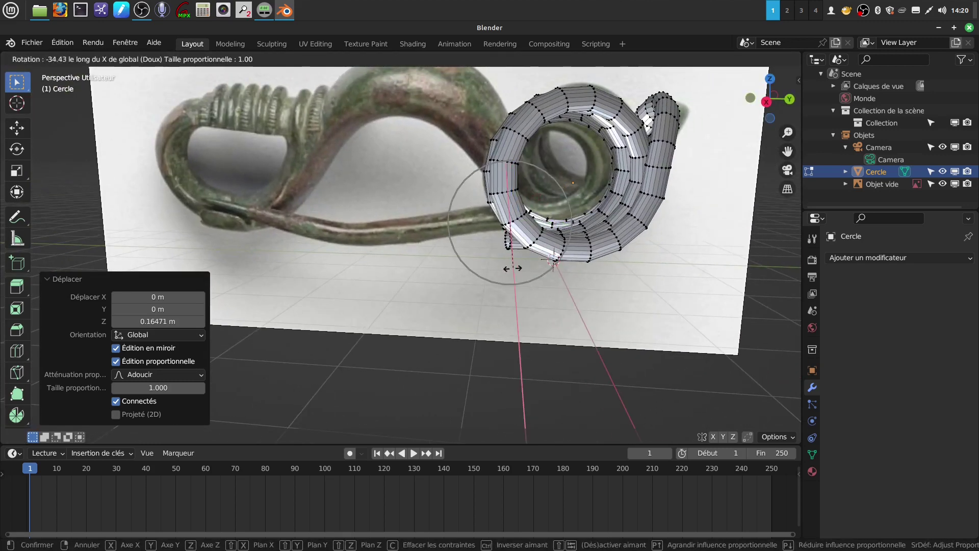
pyautogui.click(505, 269)
# Turn off proportional editing and show the coils as a see-through wireframe over the photo in the right orthographic view.
pyautogui.moveTo(505, 269); pyautogui.dragTo(621, 279, button='middle')
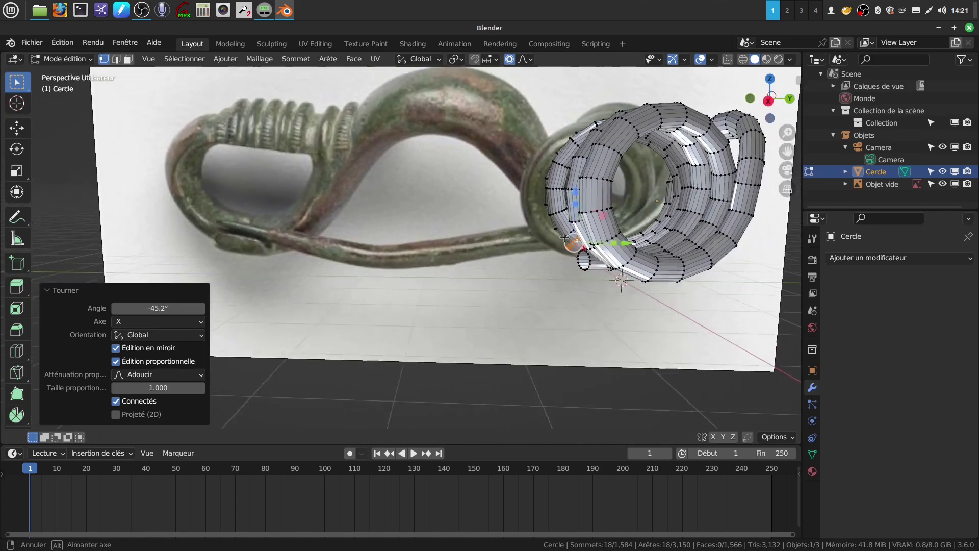
pyautogui.moveTo(564, 237); pyautogui.dragTo(571, 244, button='middle')
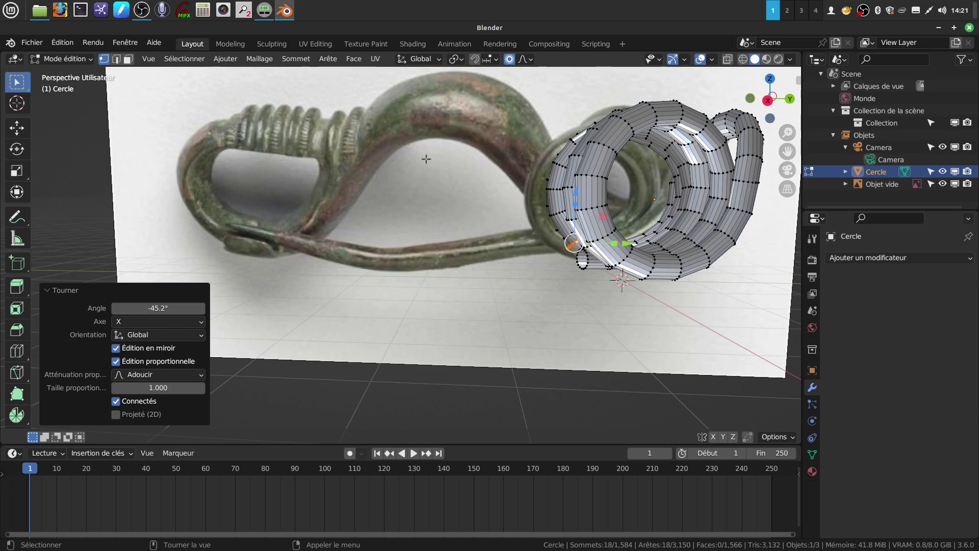
pyautogui.press('KP_3')
pyautogui.scroll(-7, 427, 159)
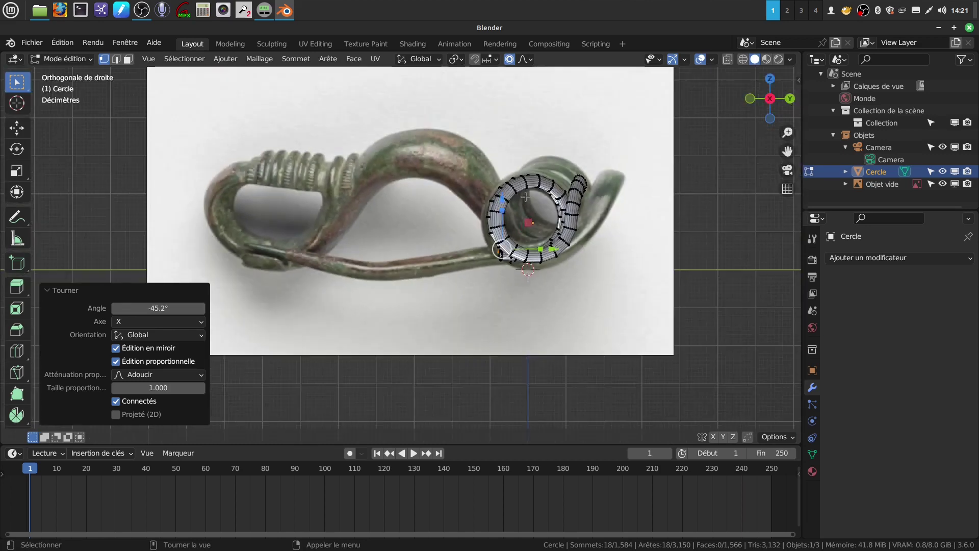
pyautogui.click(509, 60)
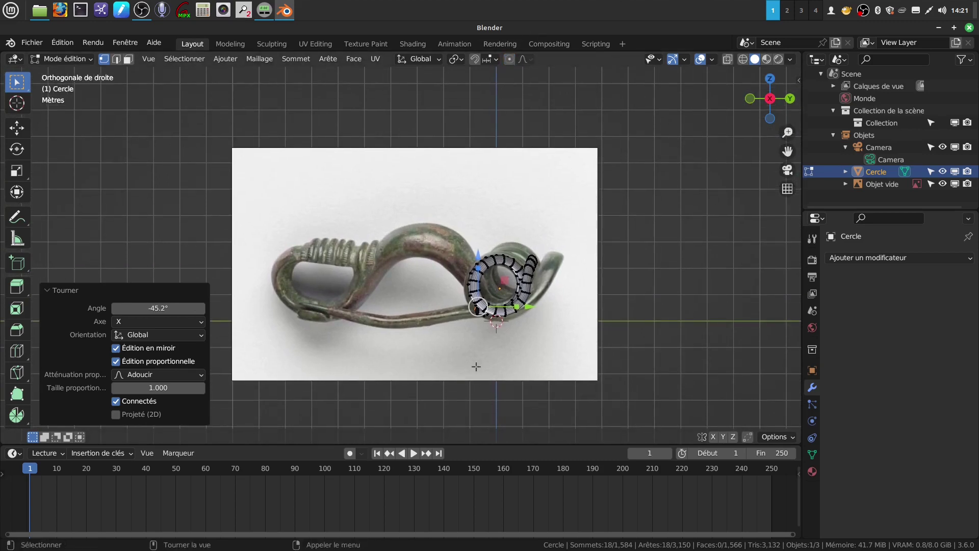
pyautogui.scroll(3, 467, 326)
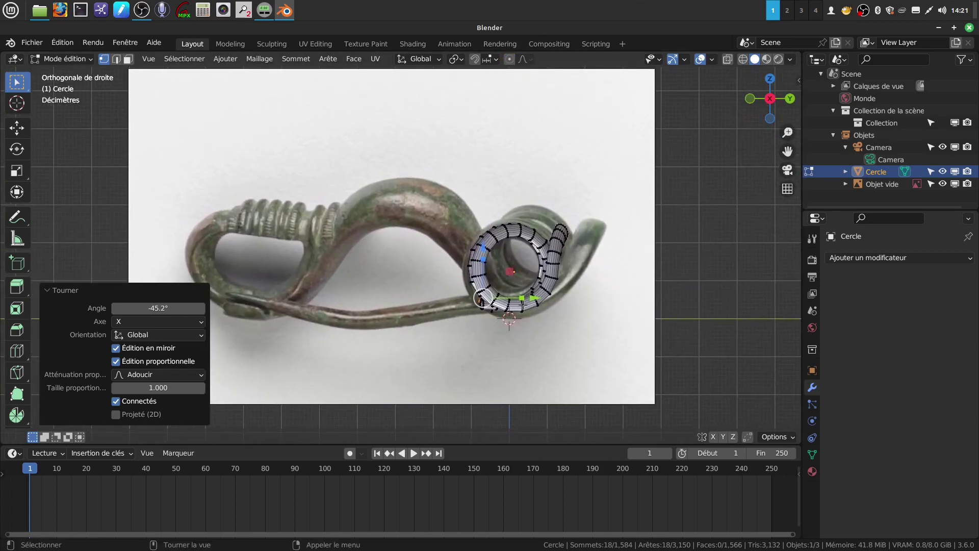
pyautogui.hotkey('alt', 'z')
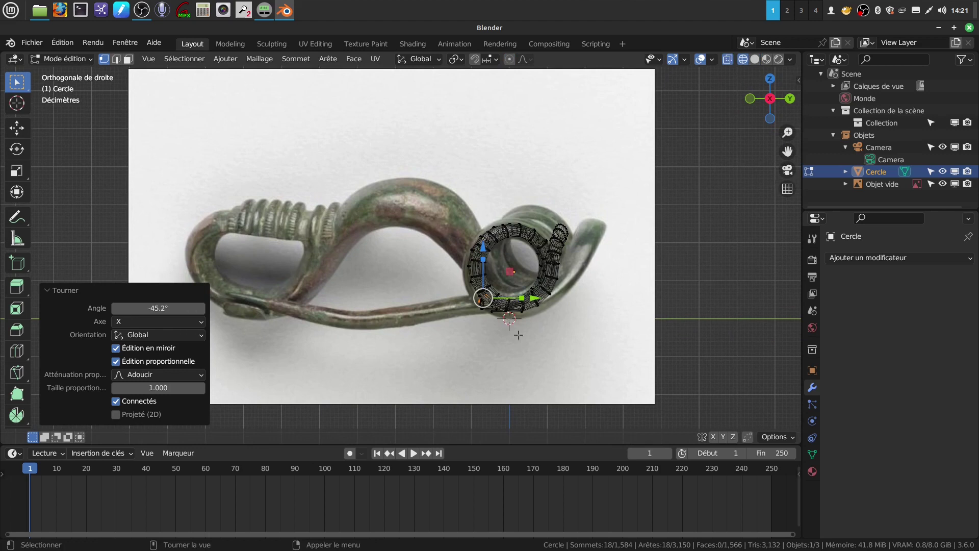
pyautogui.scroll(1, 518, 335)
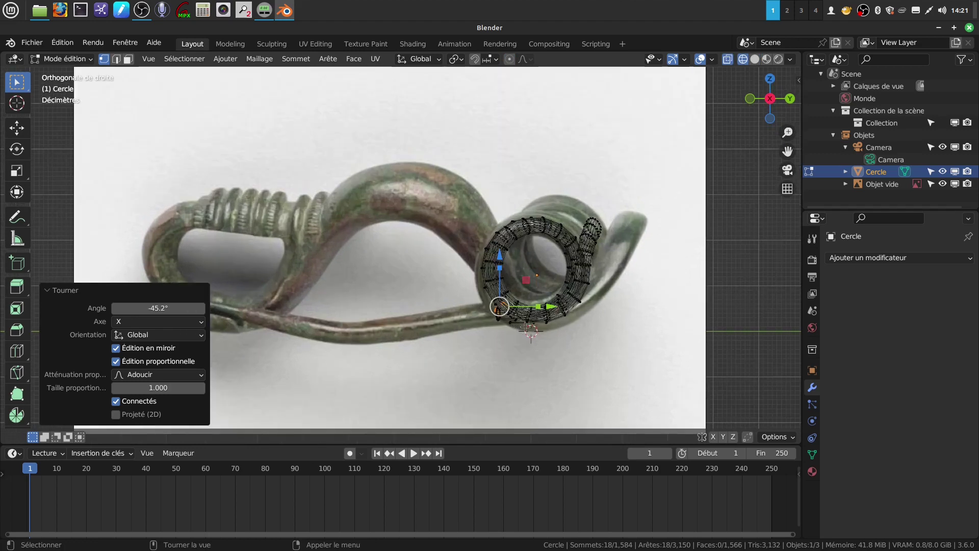
# Scale the open-end loop uniformly by 1.528 and extrude it -0.32458 m along Y and 0.87301 m along Z towards the bow.
pyautogui.press('s')
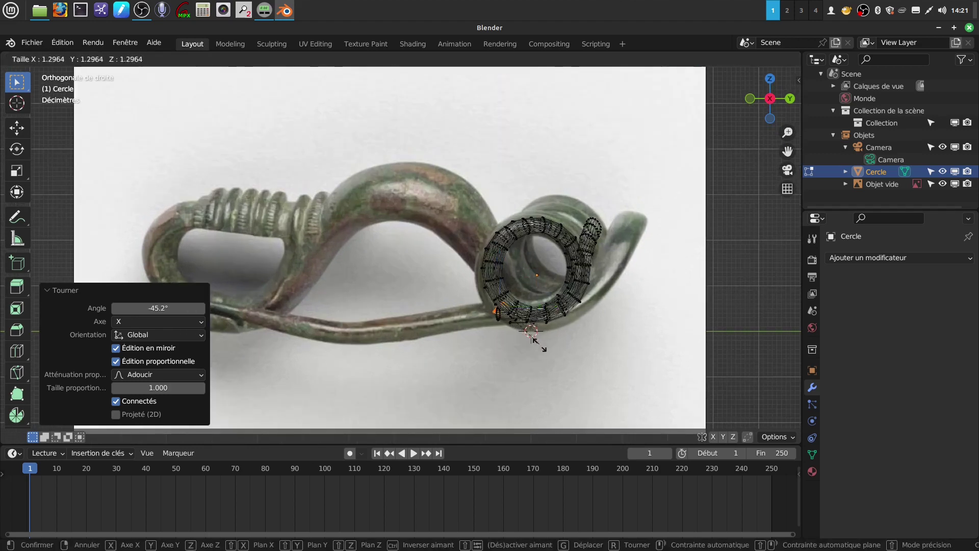
pyautogui.click(543, 353)
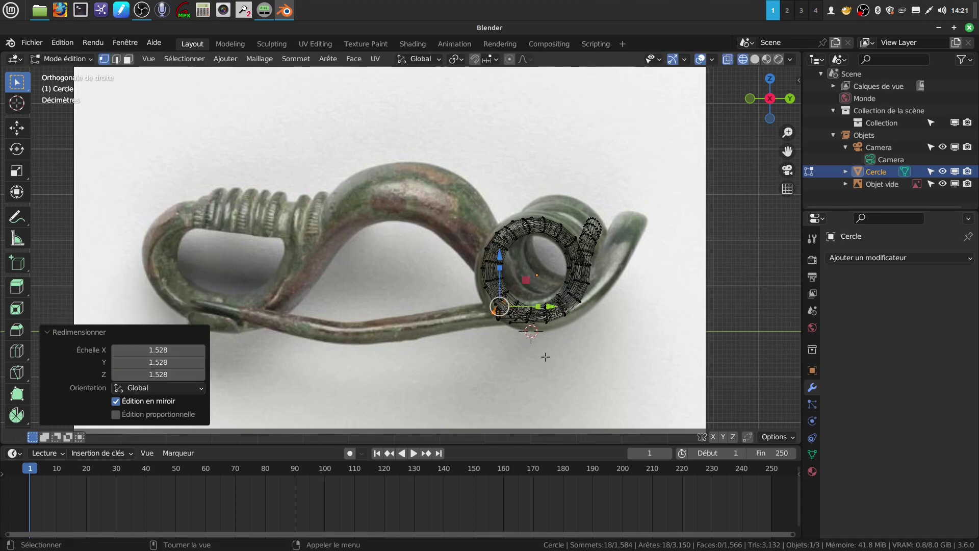
pyautogui.press('e')
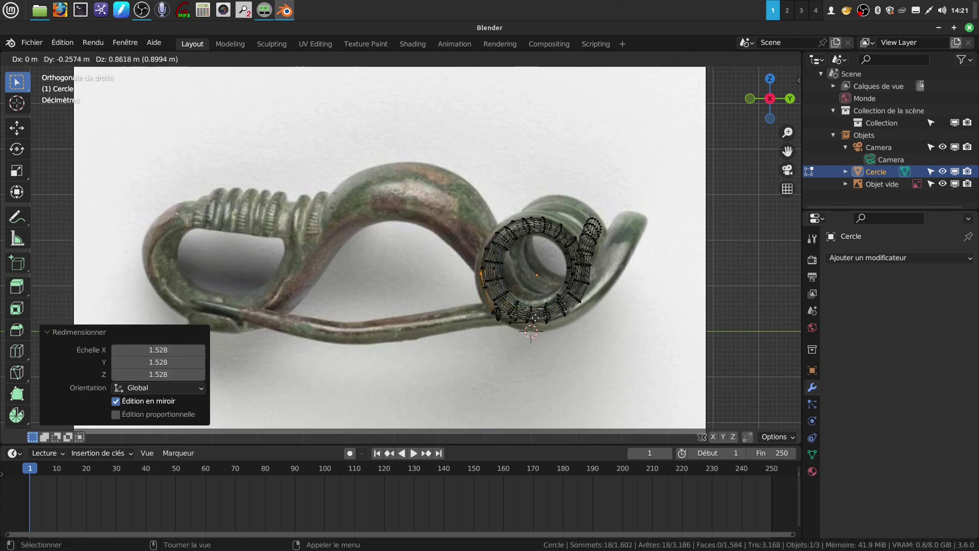
pyautogui.click(535, 319)
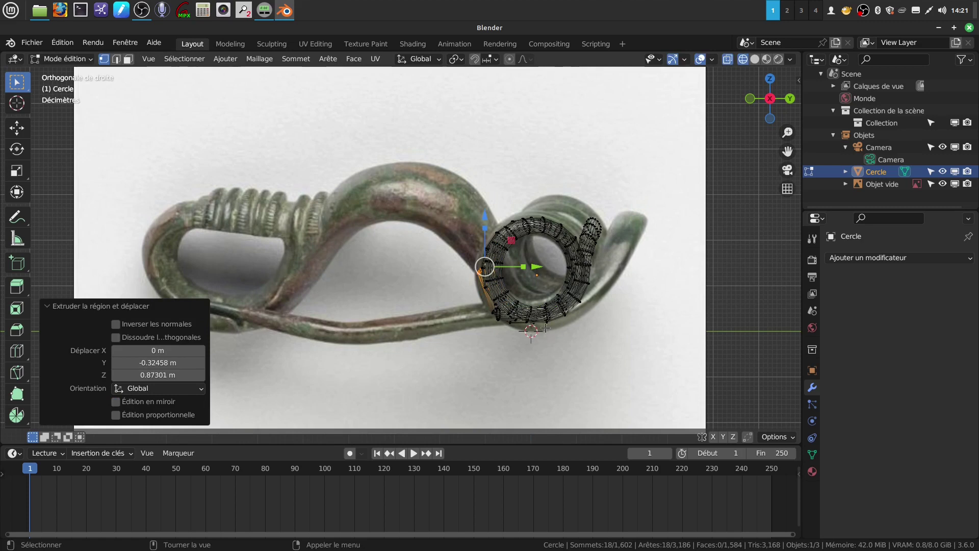
# Rotate the extruded bow loop 25.8° in the side view and scale it uniformly by 1.560.
pyautogui.press('r')
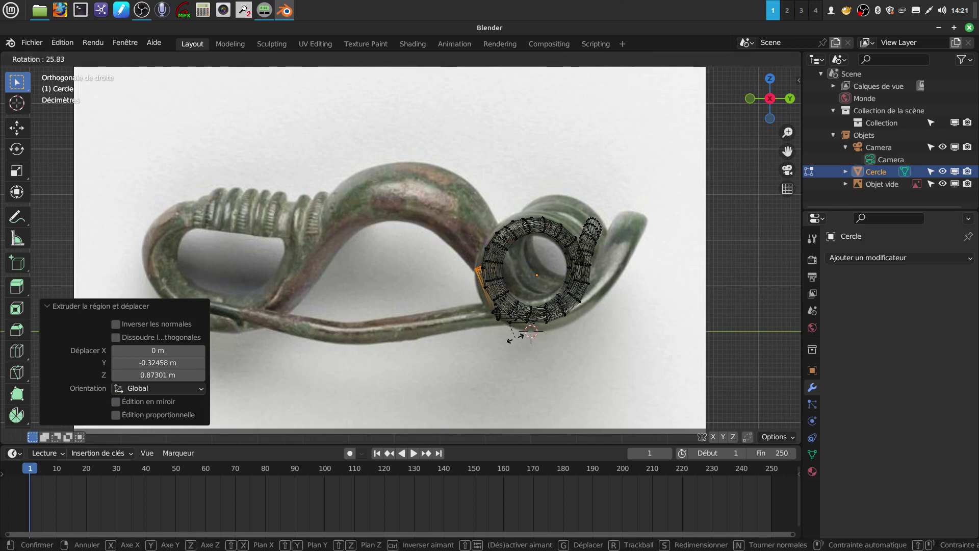
pyautogui.click(516, 338)
pyautogui.press('s')
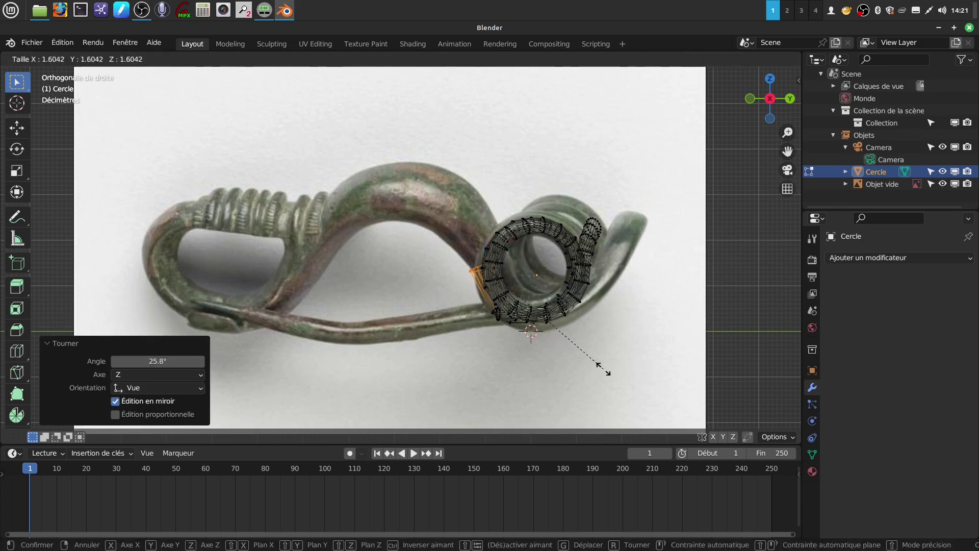
pyautogui.click(600, 365)
# Extrude a bow section -0.20146 m along Y and 0.72751 m along Z, with its end loop rotated -24.5°, scaled by 1.637 and rotated -6.06°.
pyautogui.press('e')
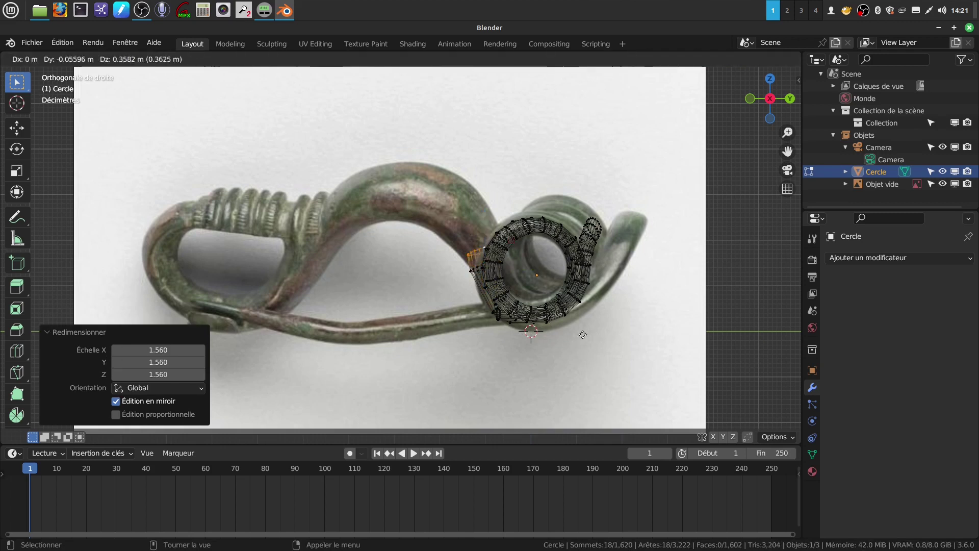
pyautogui.click(577, 324)
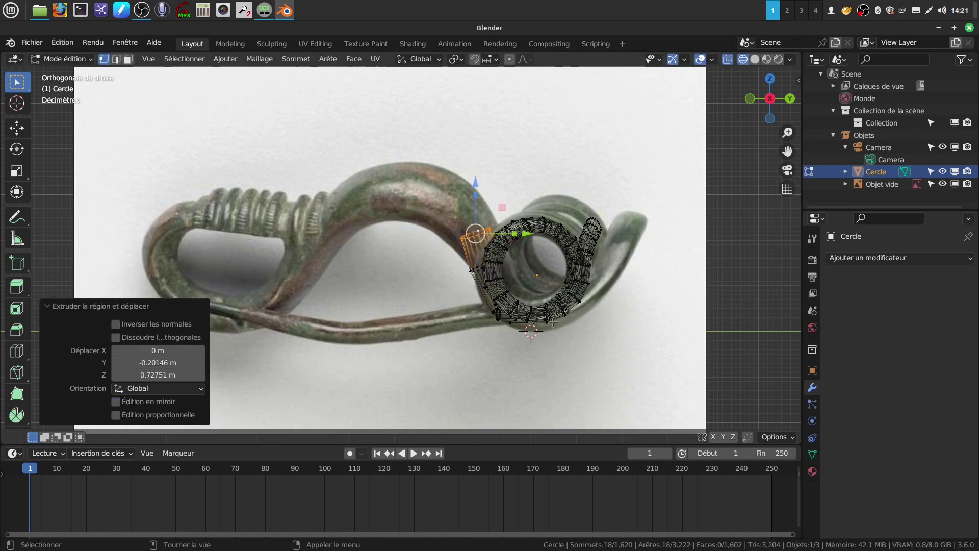
pyautogui.press('r')
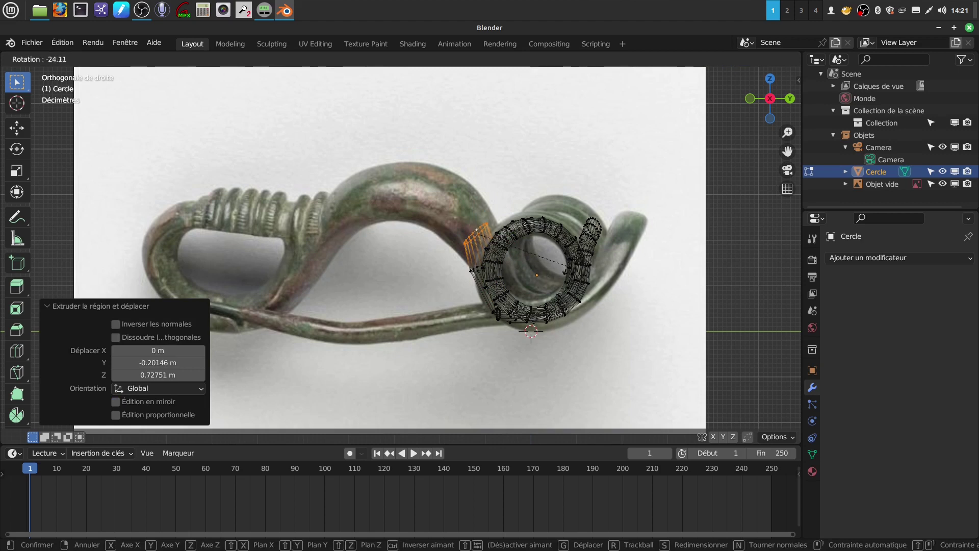
pyautogui.click(566, 265)
pyautogui.press('s')
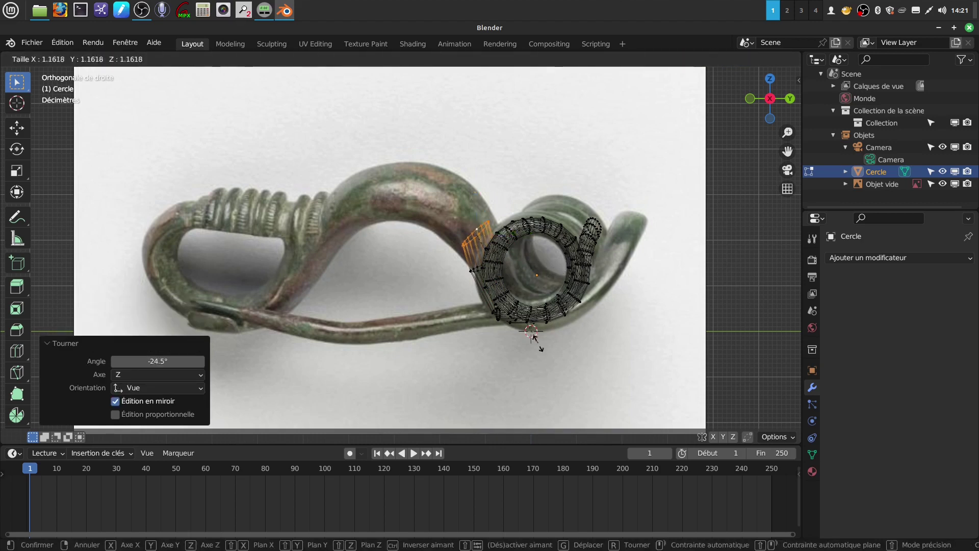
pyautogui.click(558, 391)
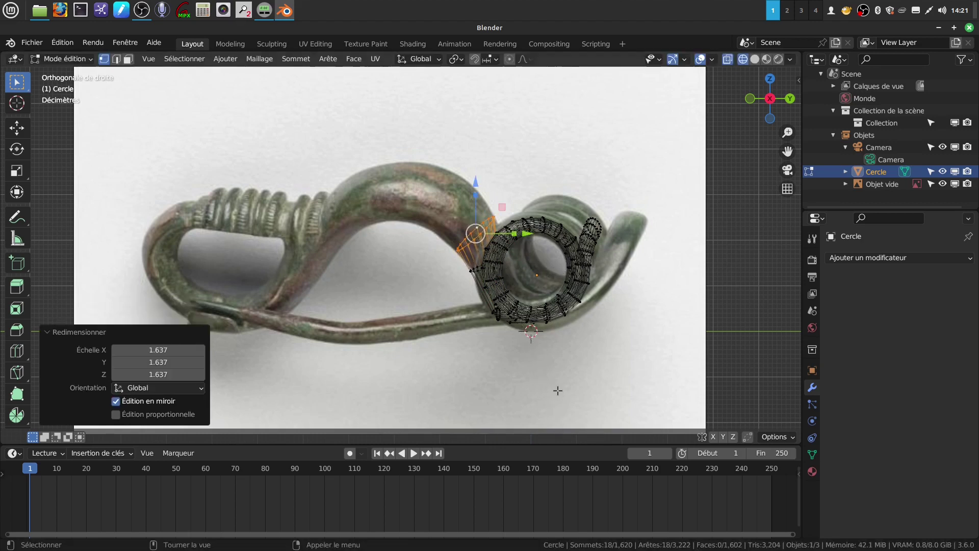
pyautogui.press('r')
pyautogui.click(568, 303)
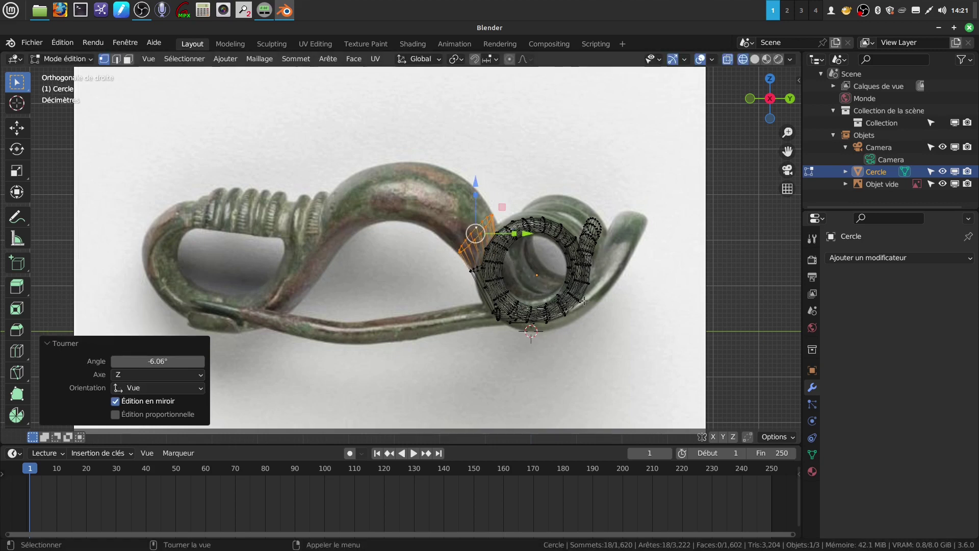
# Extrude another bow section -0.53724 m along Y and 0.53724 m along Z and scale its end loop up by about 1.24.
pyautogui.press('e')
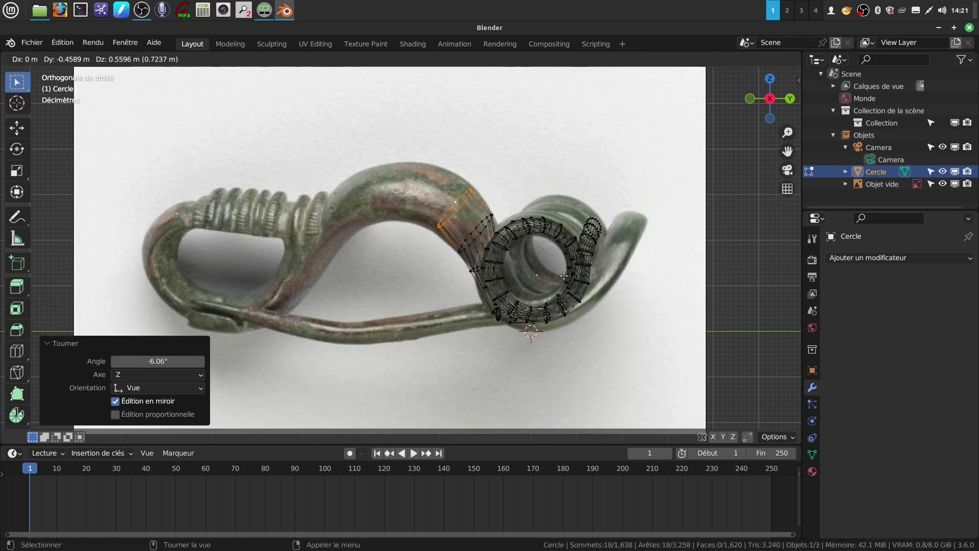
pyautogui.click(560, 277)
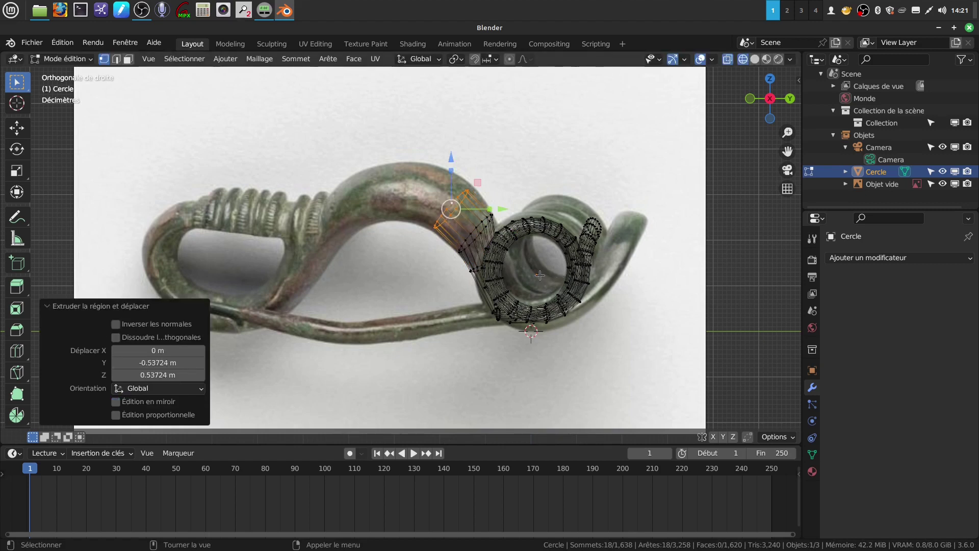
pyautogui.press('s')
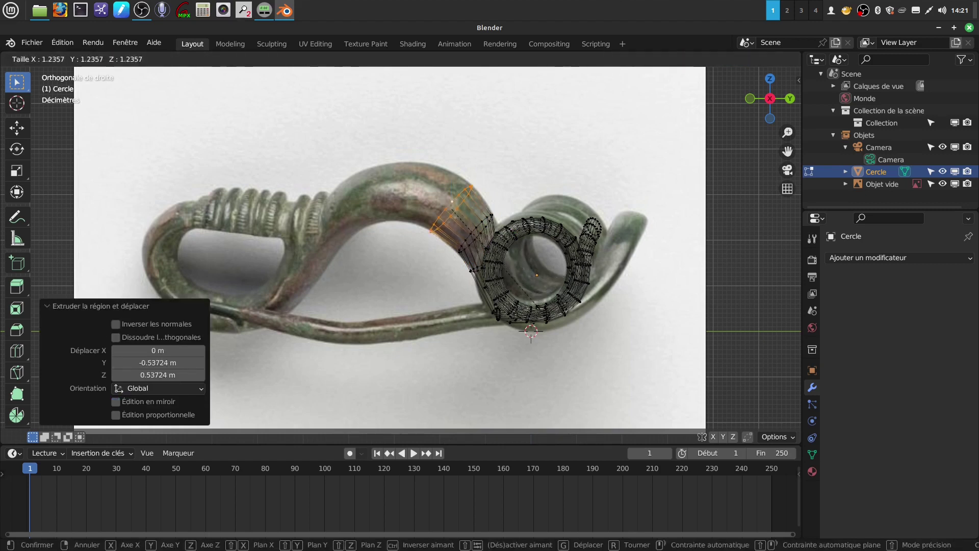
pyautogui.click(571, 306)
# Undo all the bow extrusions and transforms back to the coils' original open-end loop.
pyautogui.moveTo(571, 306); pyautogui.dragTo(519, 287, button='middle')
pyautogui.hotkey('ctrl', 'z')
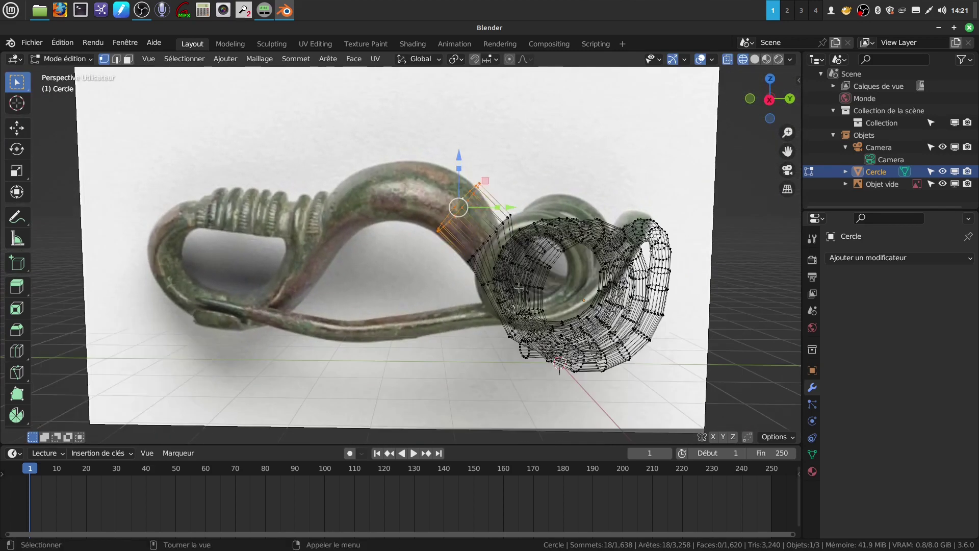
pyautogui.hotkey('ctrl', 'z')
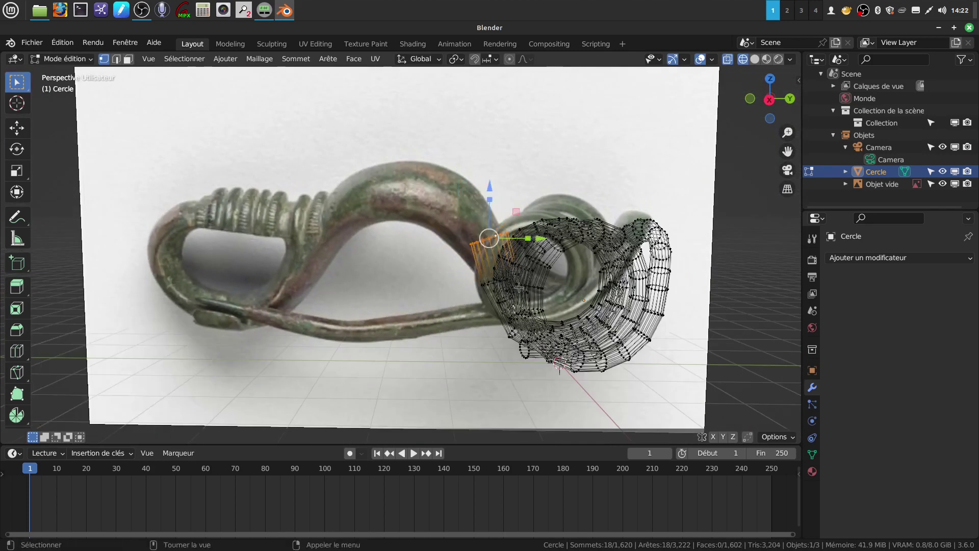
pyautogui.hotkey('ctrl', 'z')
pyautogui.hotkey('ctrl', 'z')
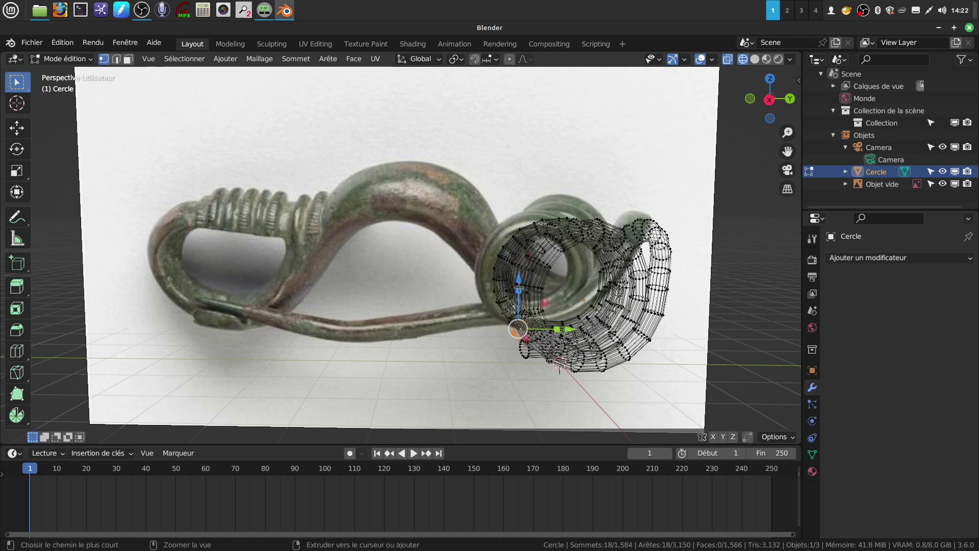
# Show the coils in solid shading and scale the open-end loop uniformly by 1.515 in the right orthographic view.
pyautogui.hotkey('shift', 'z')
pyautogui.moveTo(528, 276)
pyautogui.mouseDown(button='middle')
pyautogui.moveTo(452, 330)
pyautogui.moveTo(483, 350)
pyautogui.moveTo(495, 333)
pyautogui.moveTo(347, 294)
pyautogui.moveTo(349, 266)
pyautogui.mouseUp(button='middle')
pyautogui.scroll(3, 453, 330)
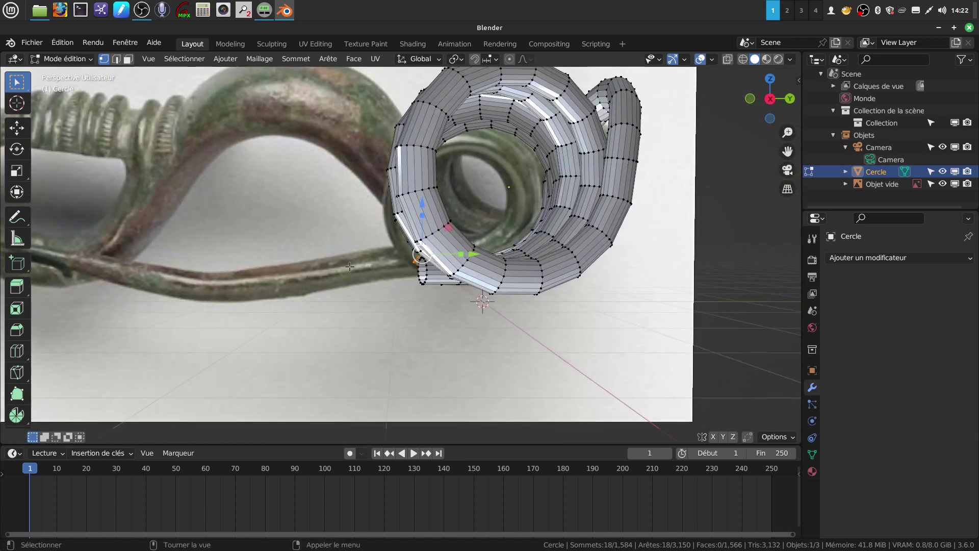
pyautogui.scroll(-5, 350, 266)
pyautogui.keyDown('alt'); pyautogui.moveTo(356, 270); pyautogui.dragTo(546, 345, button='middle'); pyautogui.keyUp('alt')
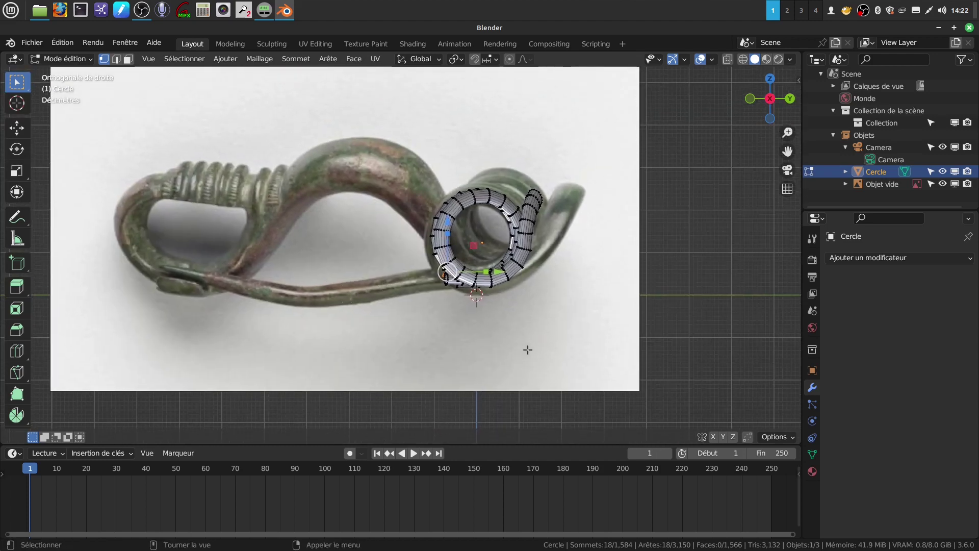
pyautogui.press('s')
pyautogui.click(573, 389)
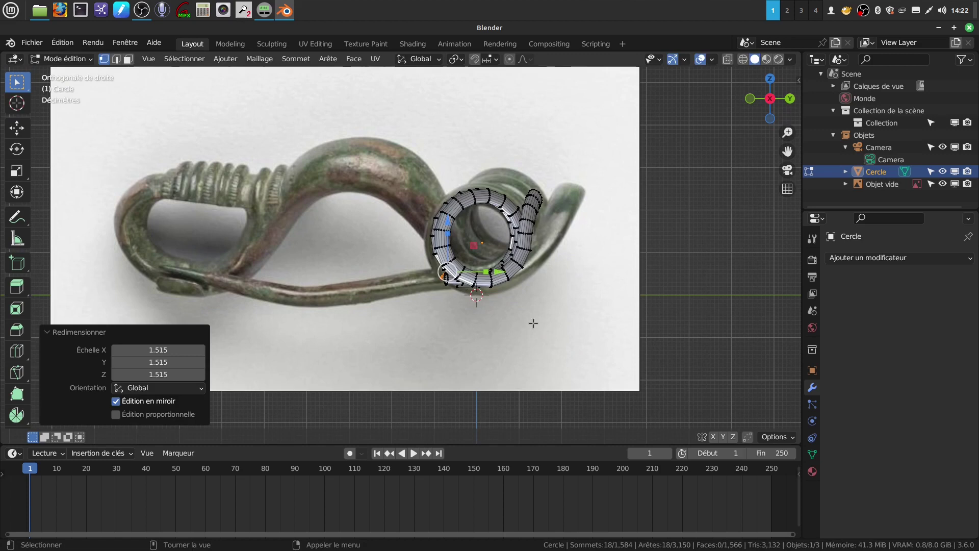
# Show the mesh as a see-through wireframe and move the open-end loop 0.05835 m along Y and 0.050014 m along Z.
pyautogui.hotkey('alt', 'z')
pyautogui.scroll(2, 494, 364)
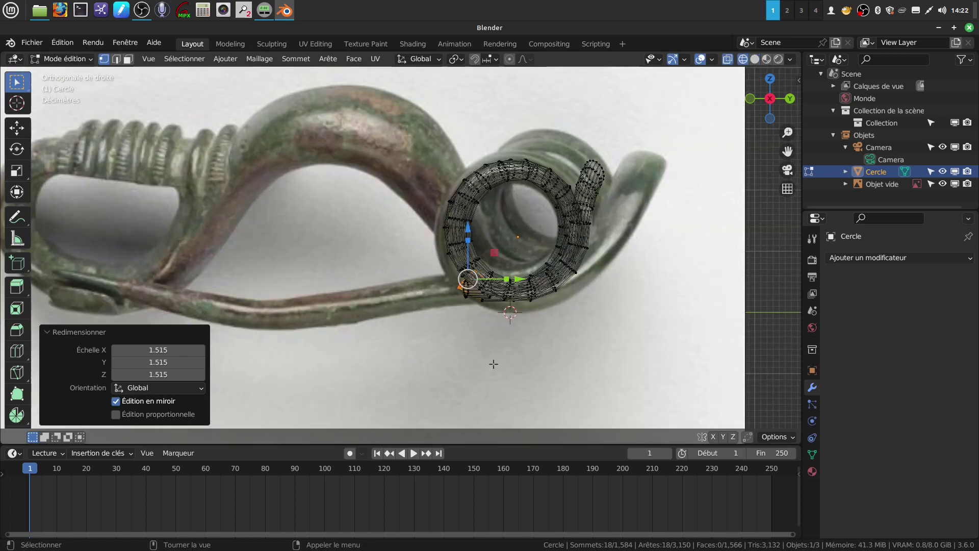
pyautogui.press('g')
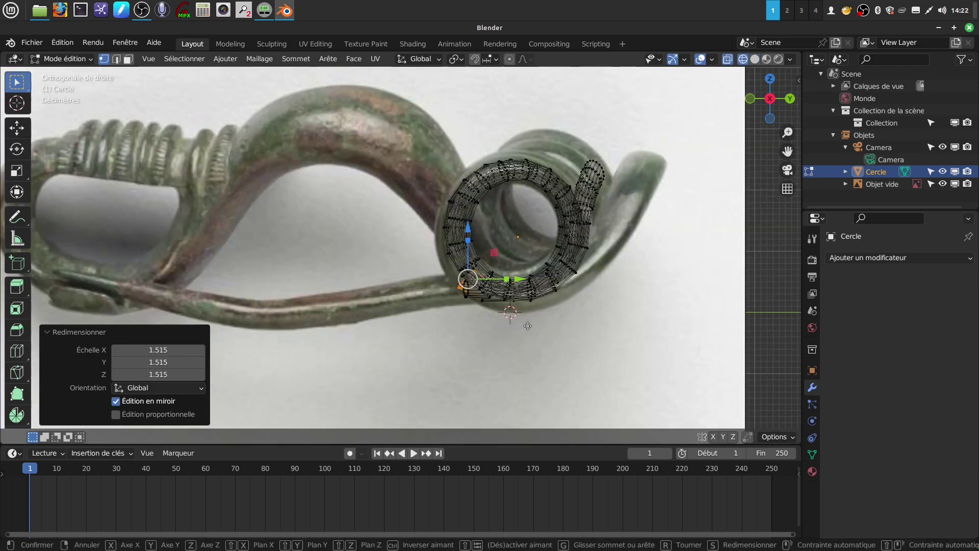
pyautogui.click(530, 323)
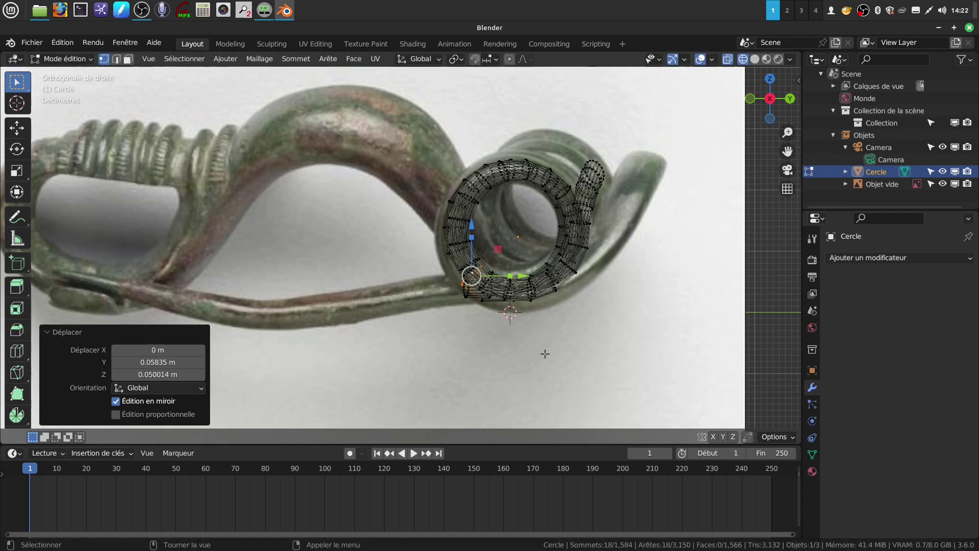
# Extrude the open-end loop -0.20839 m along Y and 0.51682 m along Z, with the new loop rotated 18.3° and scaled by 1.696.
pyautogui.press('e')
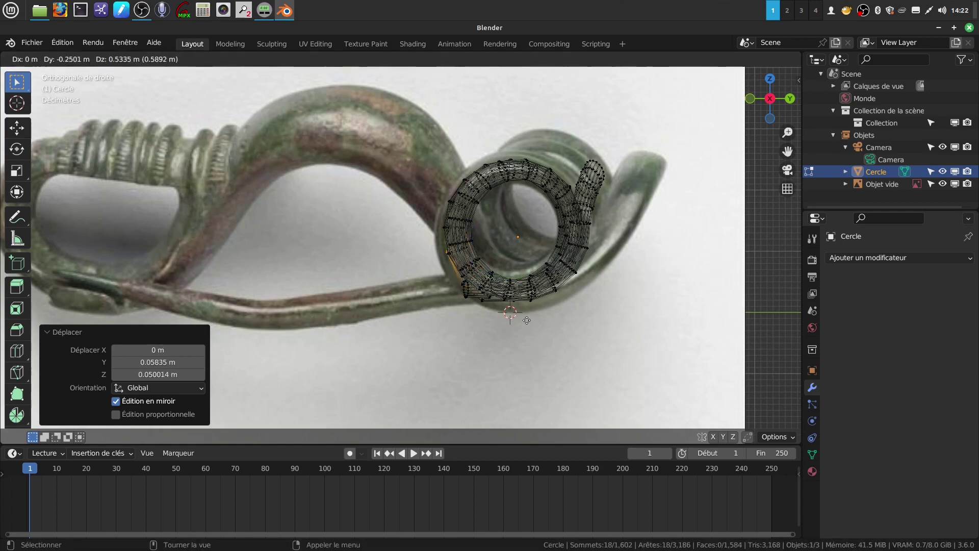
pyautogui.click(530, 321)
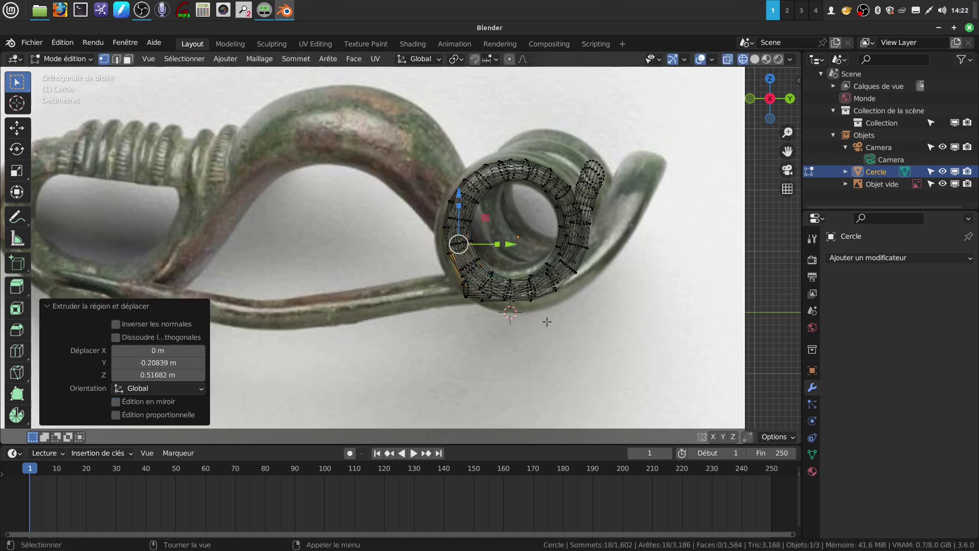
pyautogui.press('r')
pyautogui.click(515, 335)
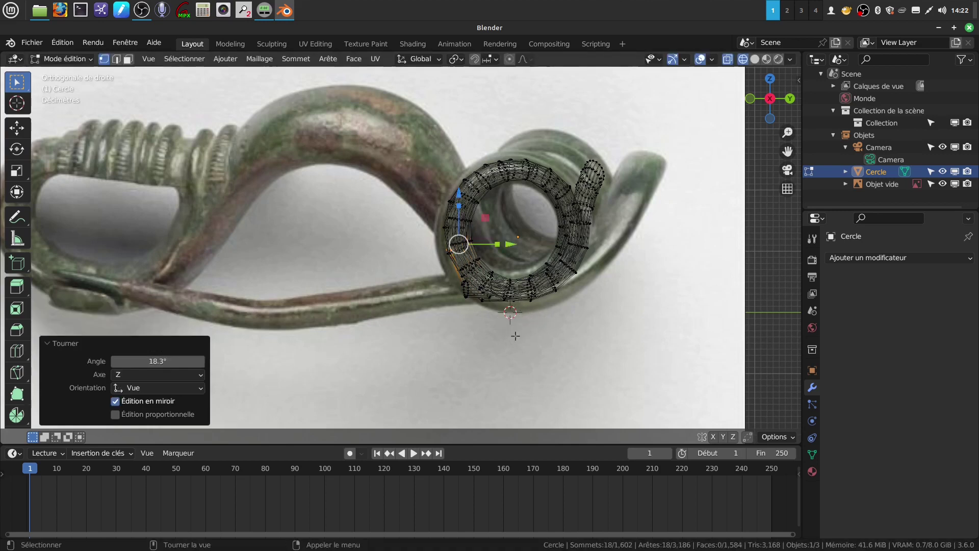
pyautogui.press('s')
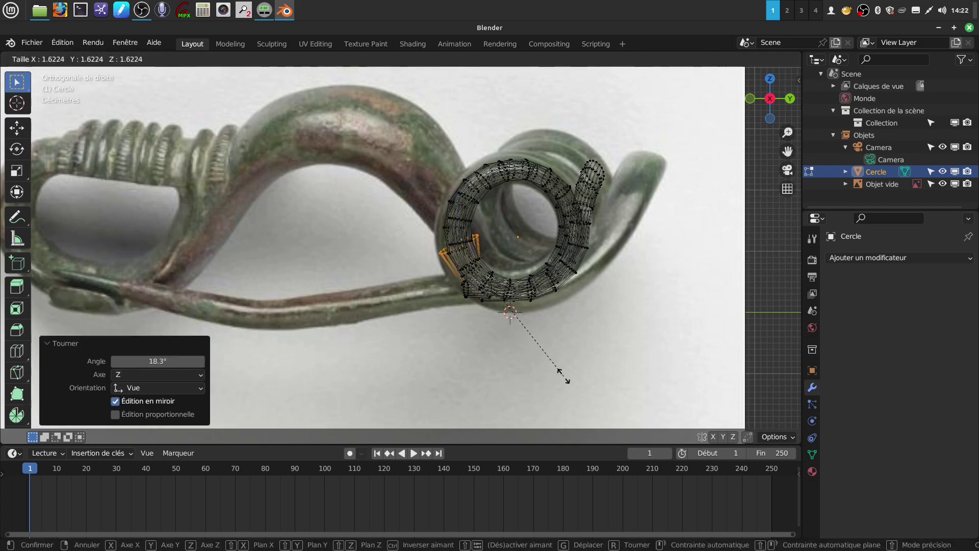
pyautogui.click(571, 378)
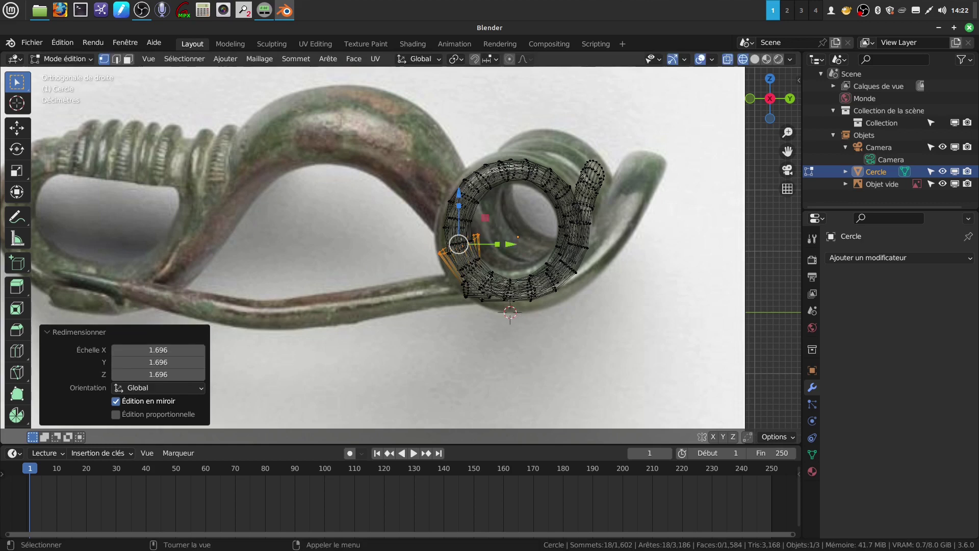
# Extrude the next bow section -0.14171 m along Y and 0.61684 m along Z, with its end loop rotated -13.7° and scaled by 1.349.
pyautogui.press('e')
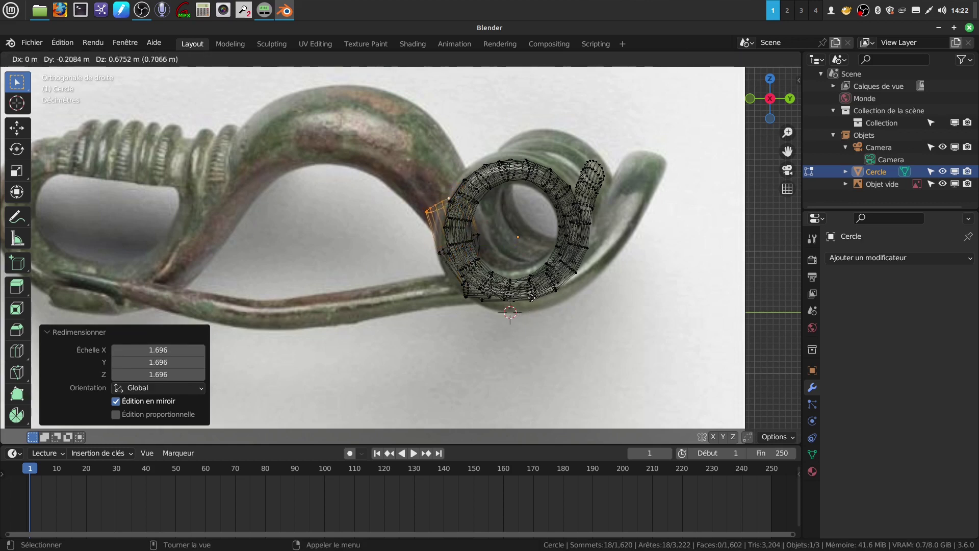
pyautogui.click(536, 301)
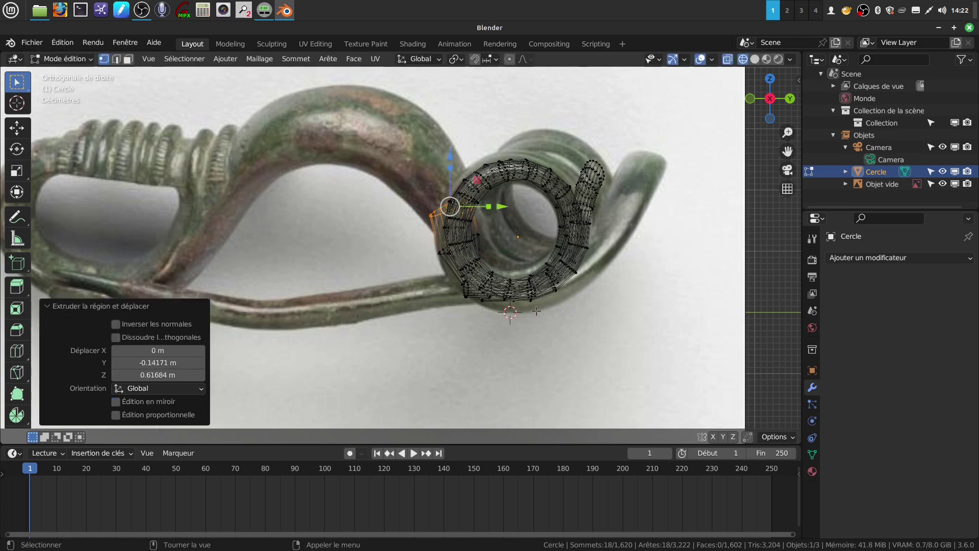
pyautogui.press('r')
pyautogui.click(542, 274)
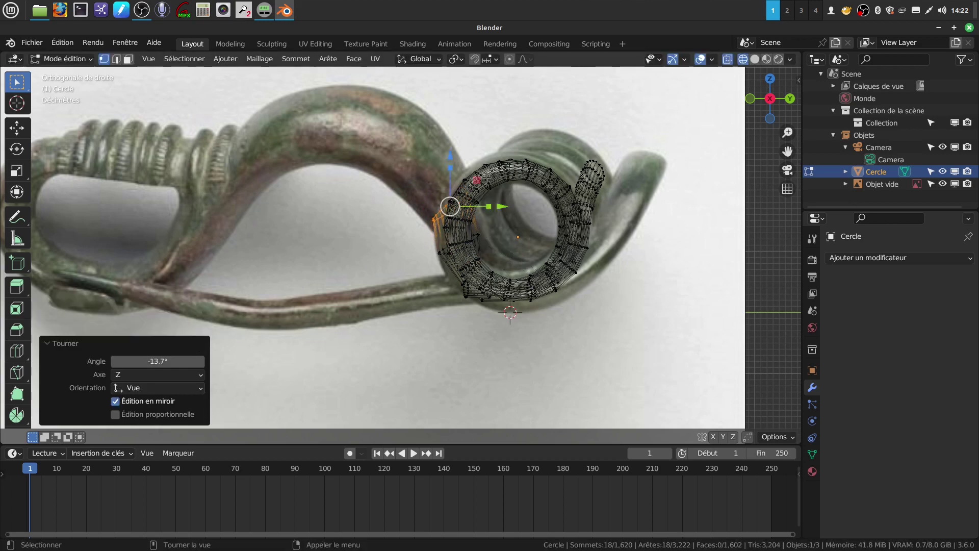
pyautogui.press('s')
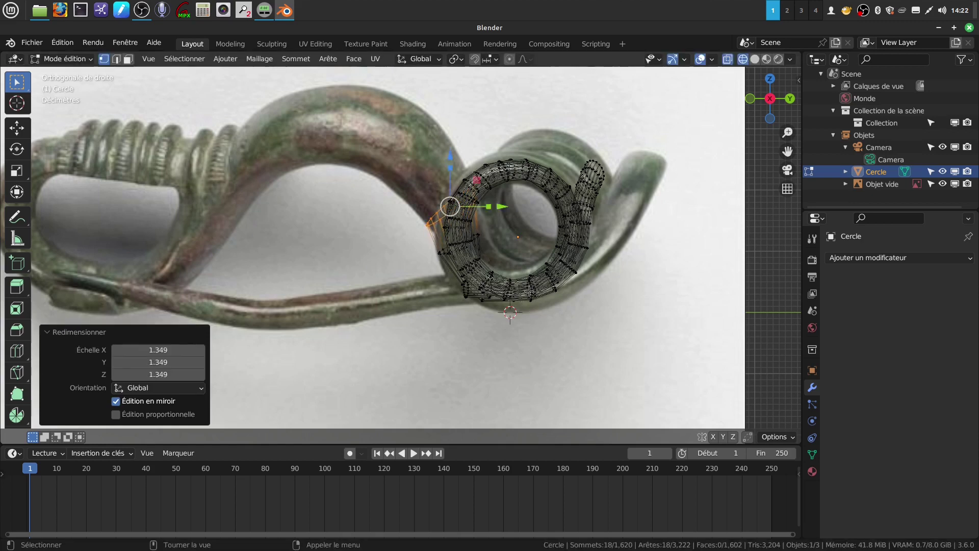
# Extrude the bow another -0.36677 m along Y and 0.60017 m along Z and scale its end loop uniformly by 1.263.
pyautogui.press('e')
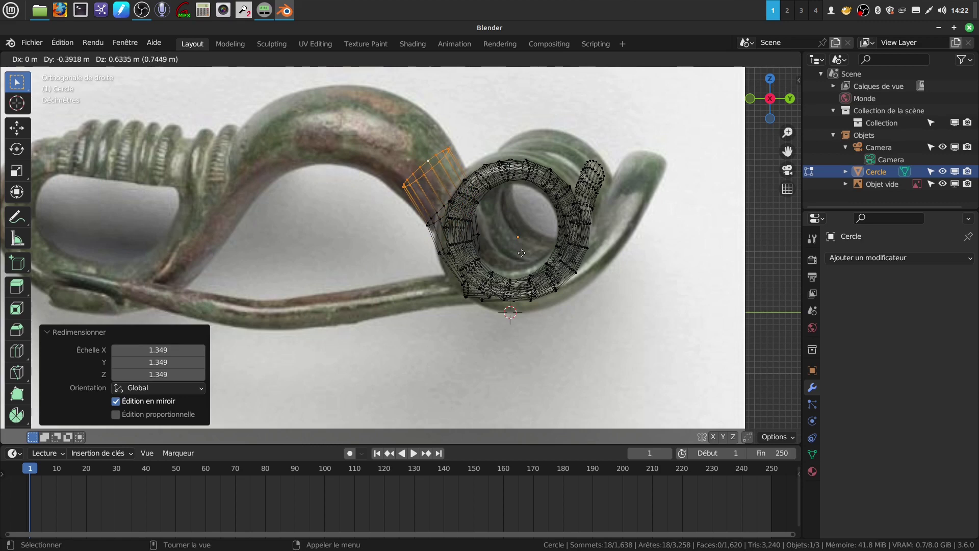
pyautogui.click(522, 253)
pyautogui.press('s')
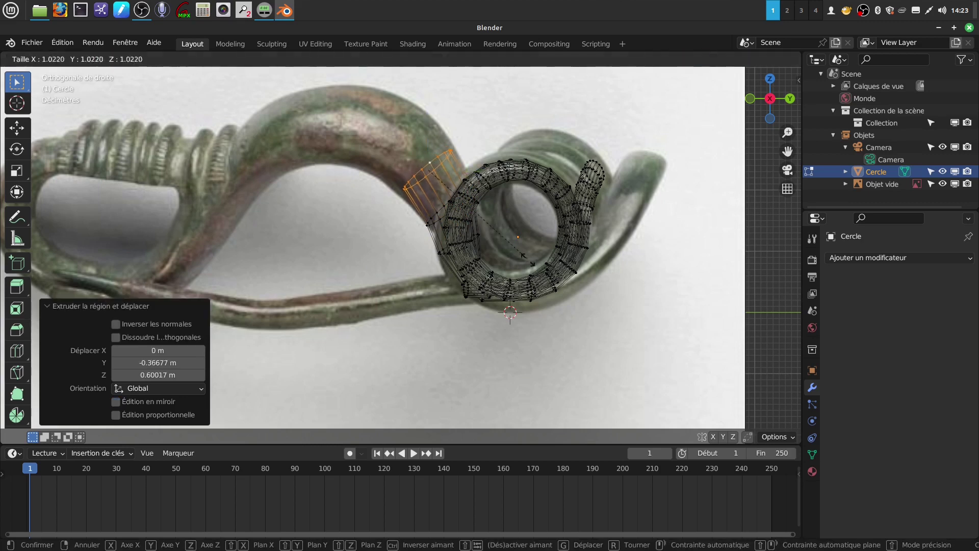
pyautogui.click(431, 161)
pyautogui.moveTo(431, 161); pyautogui.dragTo(506, 261, button='middle')
pyautogui.press('KP_3')
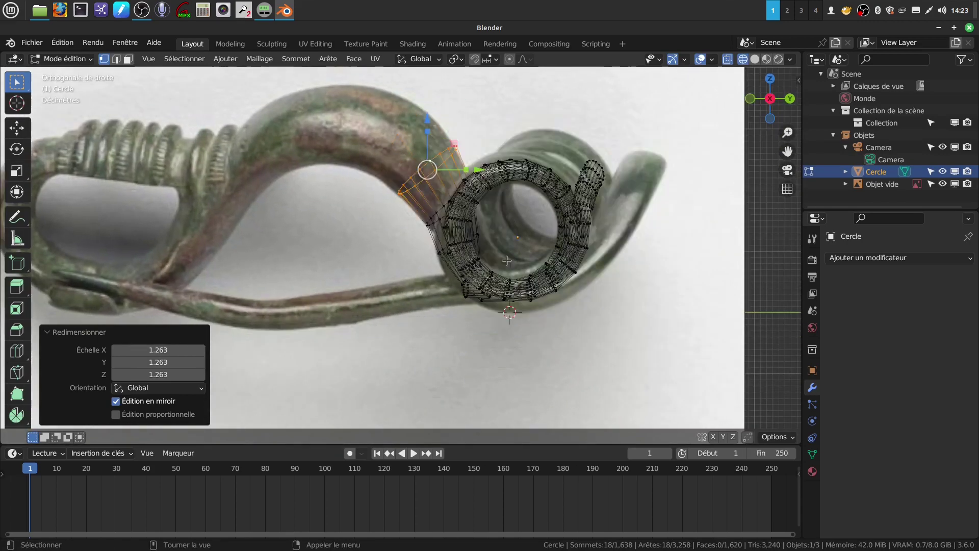
pyautogui.scroll(-2, 504, 235)
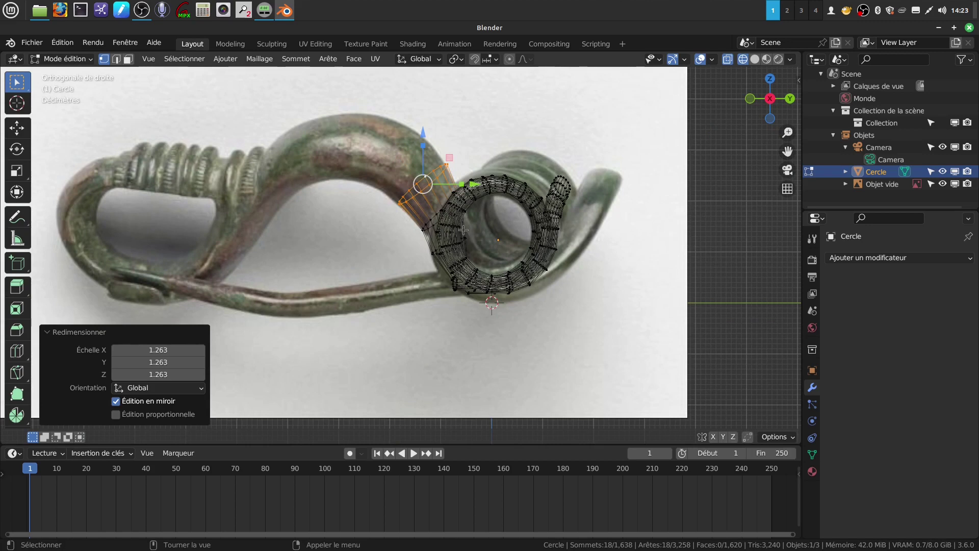
# Extrude the bow -0.65019 m along Y and 0.55016 m along Z, with its end loop rotated -18° and enlarged to the photo's outline.
pyautogui.press('e')
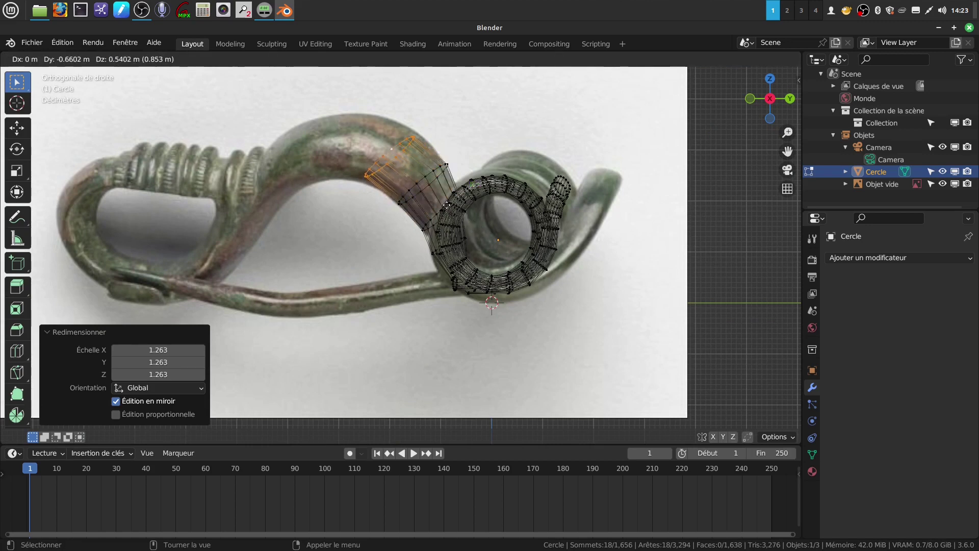
pyautogui.click(447, 204)
pyautogui.press('r')
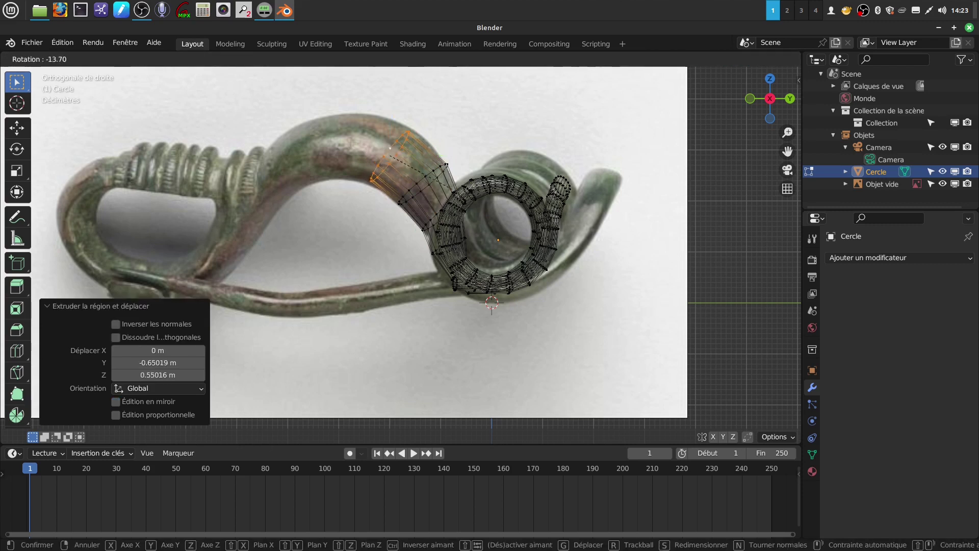
pyautogui.click(466, 188)
pyautogui.press('s')
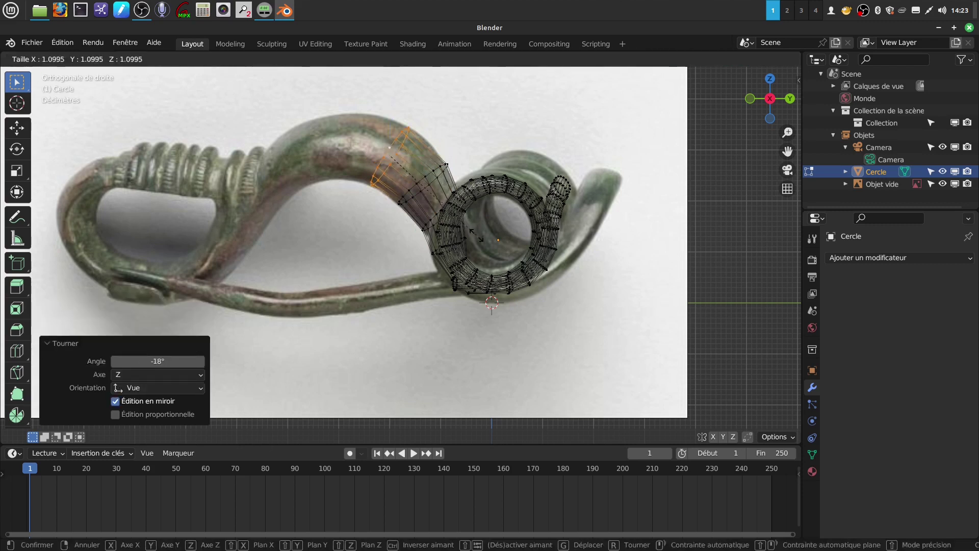
# Scale the bow's end ring by 1.075 and extrude a new ring about -0.54 m in Y and 0.17 m in Z, rotated -26.1°.
pyautogui.click(473, 234)
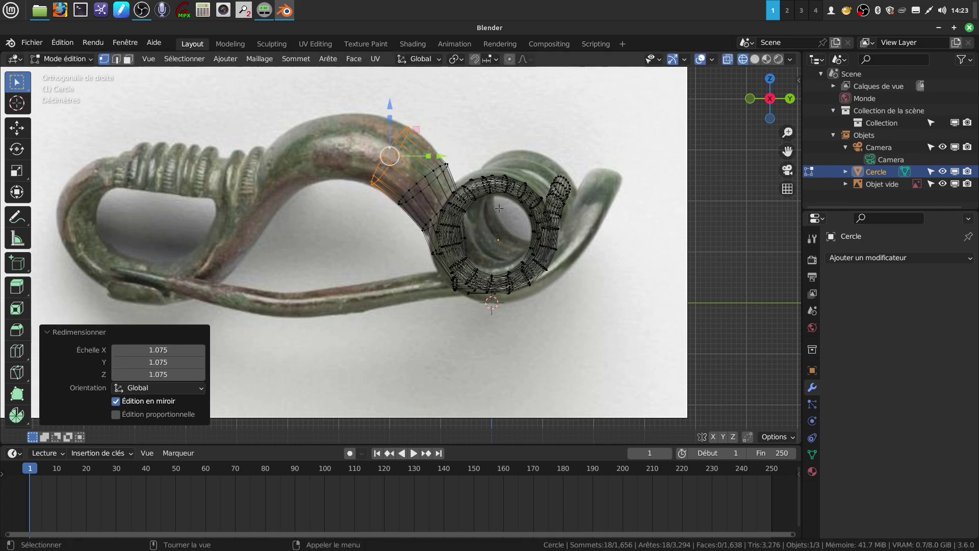
pyautogui.press('e')
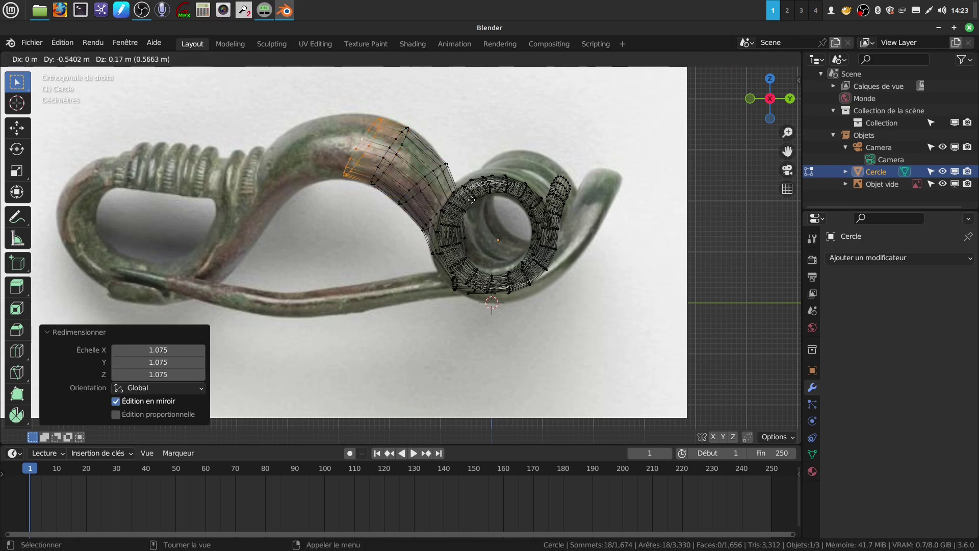
pyautogui.click(472, 200)
pyautogui.press('r')
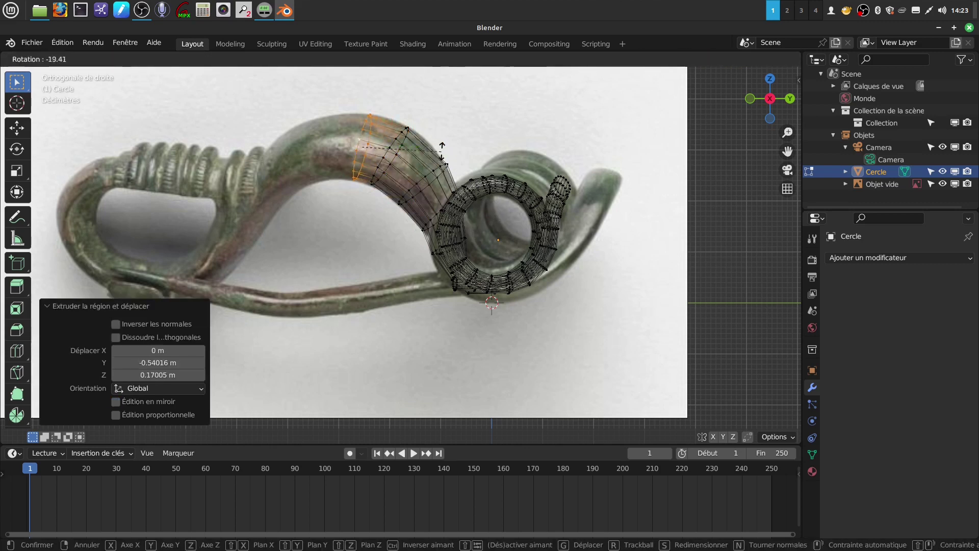
pyautogui.click(441, 142)
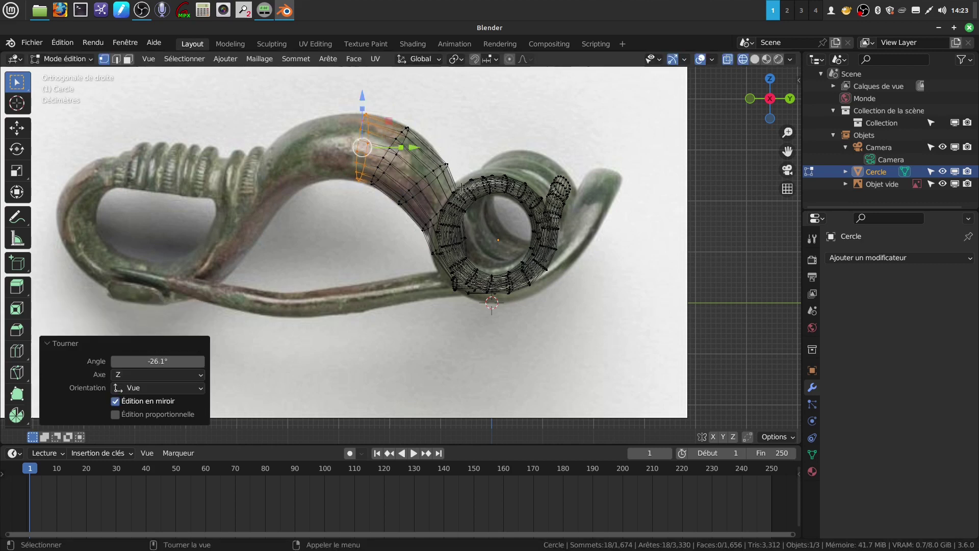
# Extrude the end ring about -0.65 m in Y along the bow's crest, rotated -17.7° and scaled by 0.941.
pyautogui.press('e')
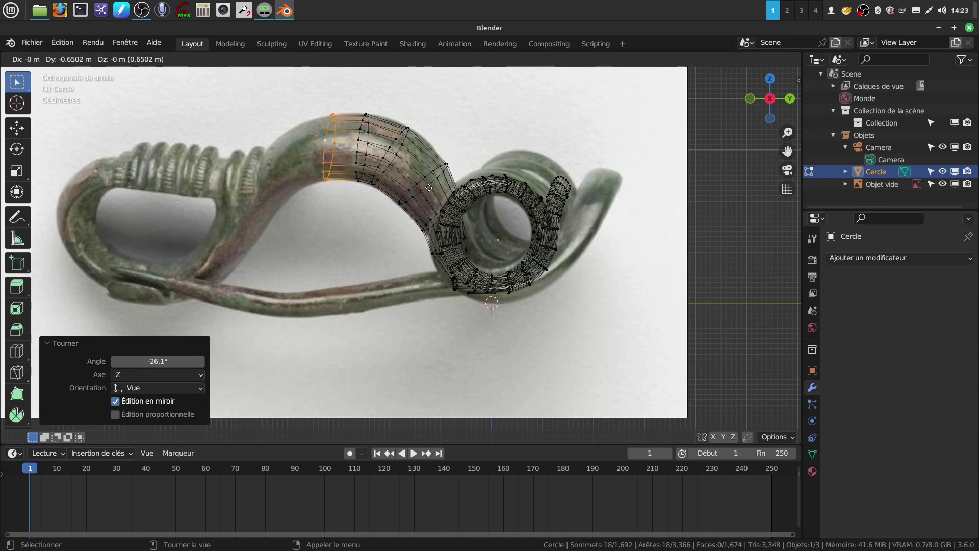
pyautogui.click(429, 189)
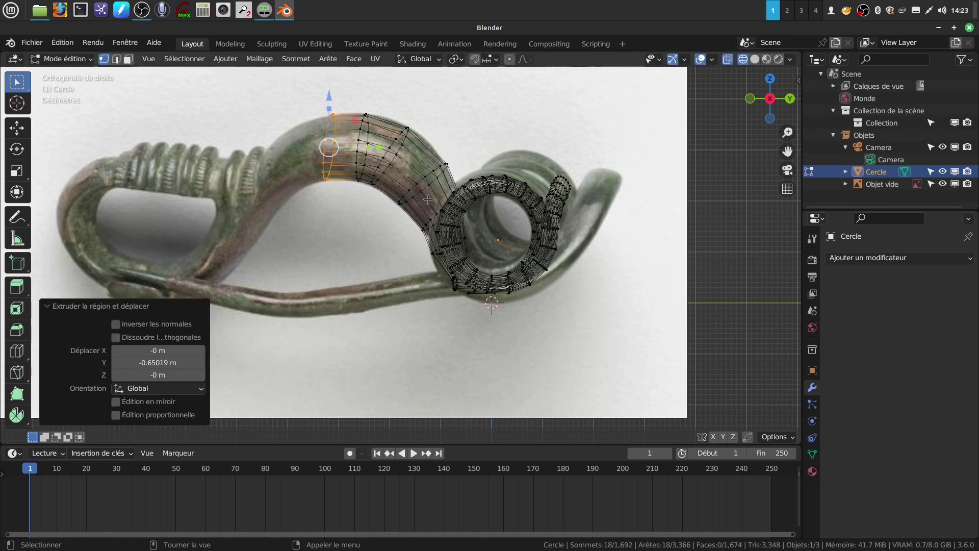
pyautogui.press('r')
pyautogui.click(427, 165)
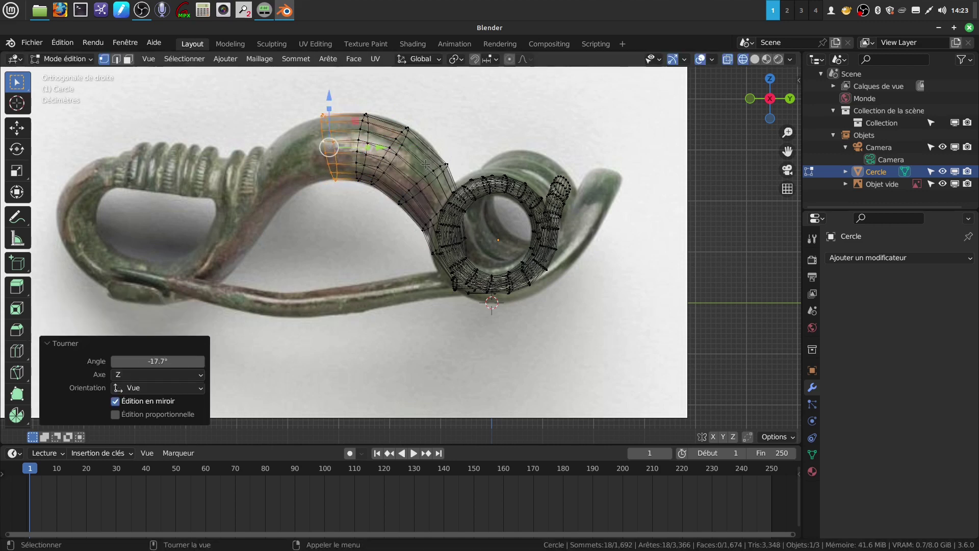
pyautogui.press('s')
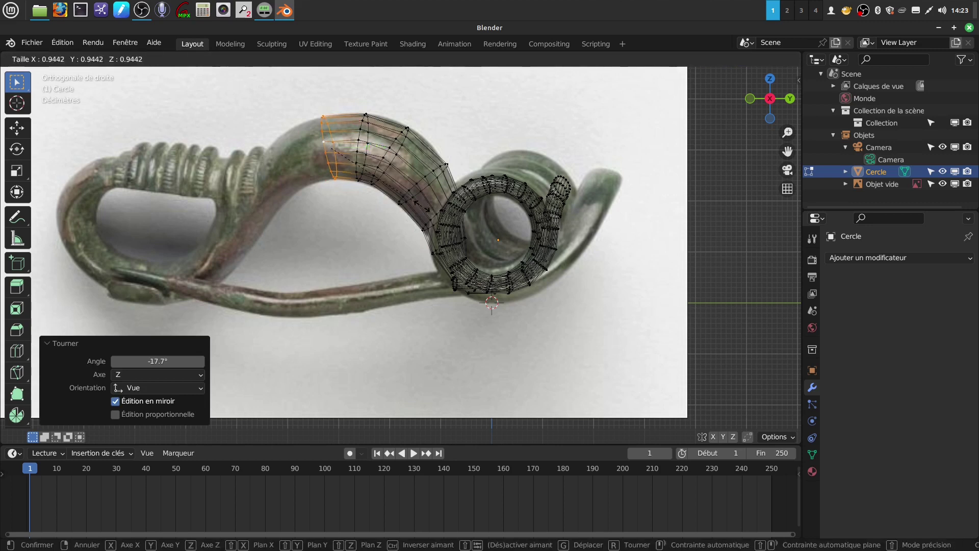
pyautogui.click(409, 191)
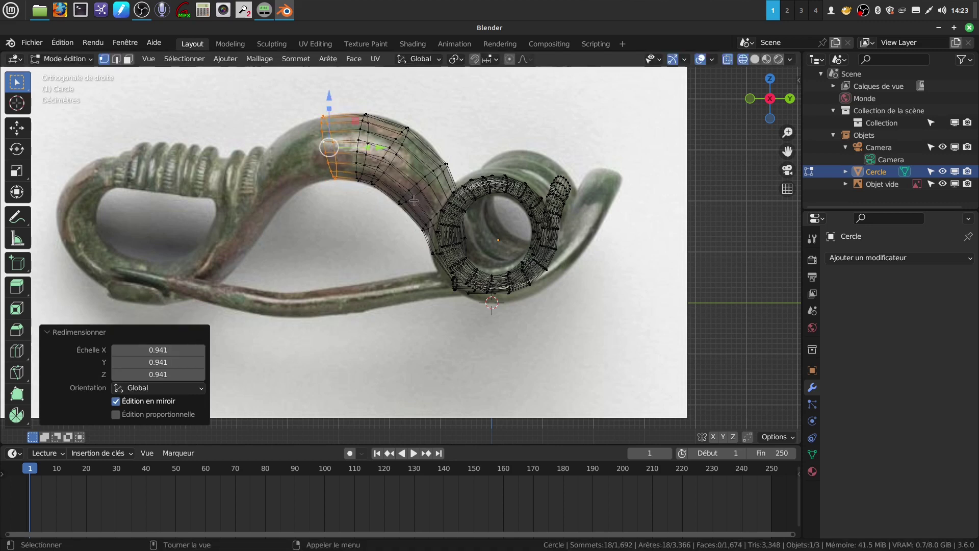
# Extrude the bow further by about -0.64 m in Y and -0.23 m in Z, with the end ring rotated -21.7° and scaled by 0.921.
pyautogui.press('e')
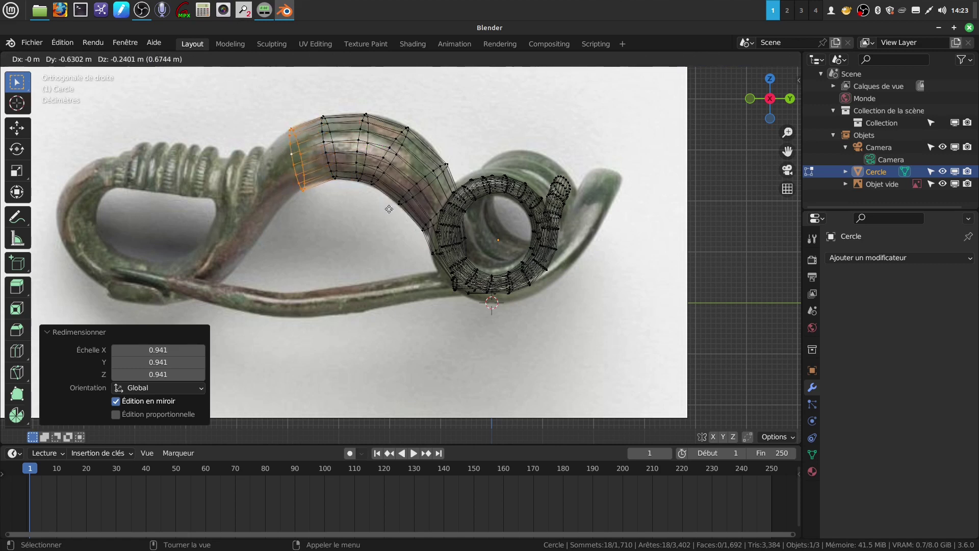
pyautogui.click(390, 209)
pyautogui.press('r')
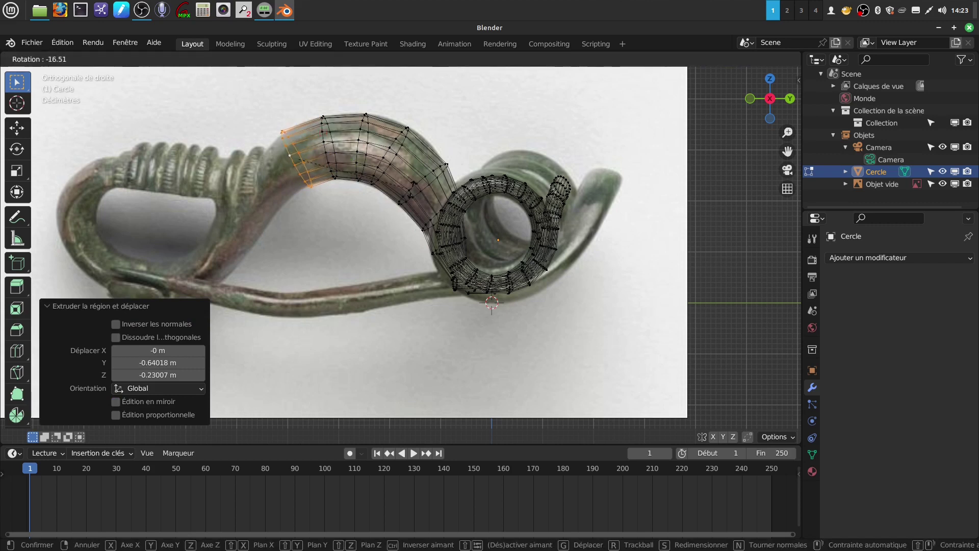
pyautogui.click(412, 173)
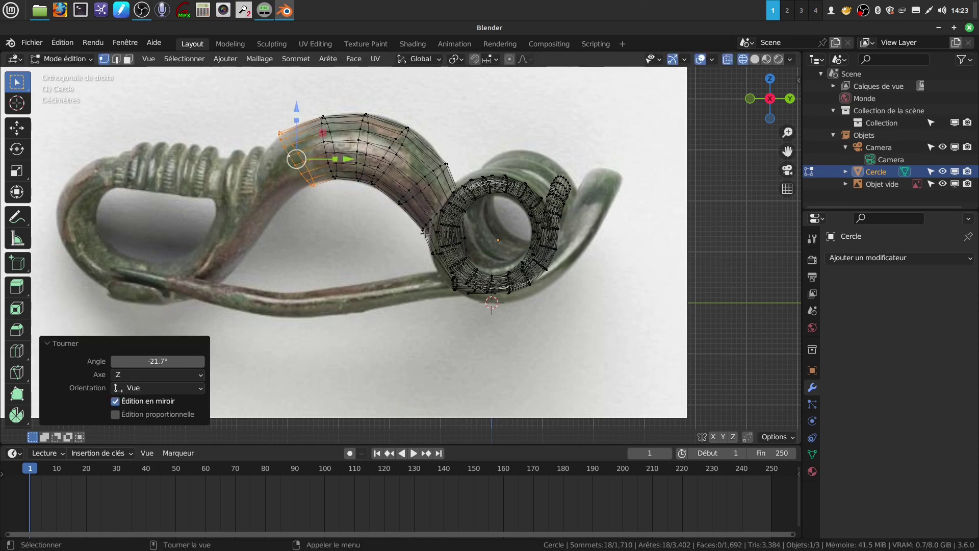
pyautogui.press('s')
pyautogui.click(413, 224)
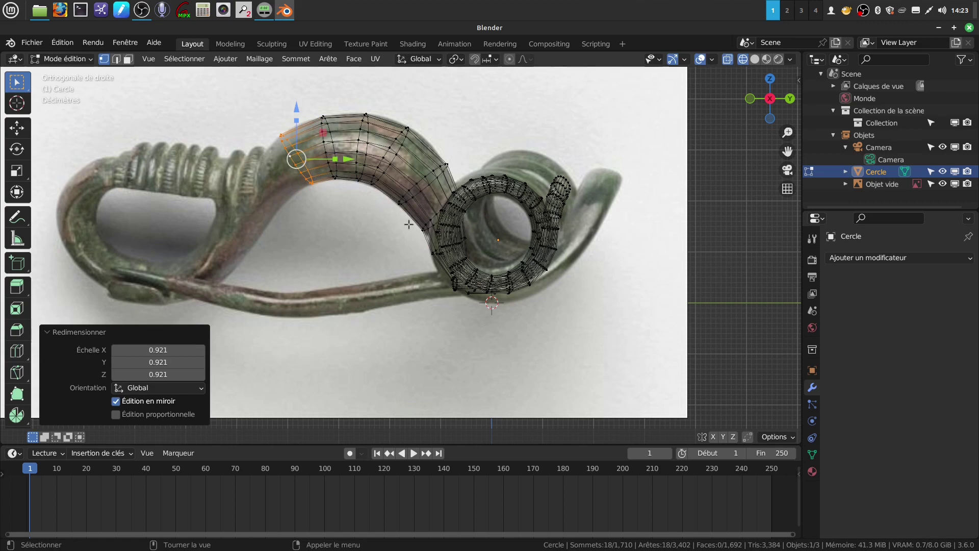
# Extrude a short segment about -0.34 m in Y and -0.26 m in Z toward the wire coils, with the end ring rotated -6.36°.
pyautogui.keyDown('shift'); pyautogui.moveTo(453, 236); pyautogui.dragTo(539, 203, button='middle'); pyautogui.keyUp('shift')
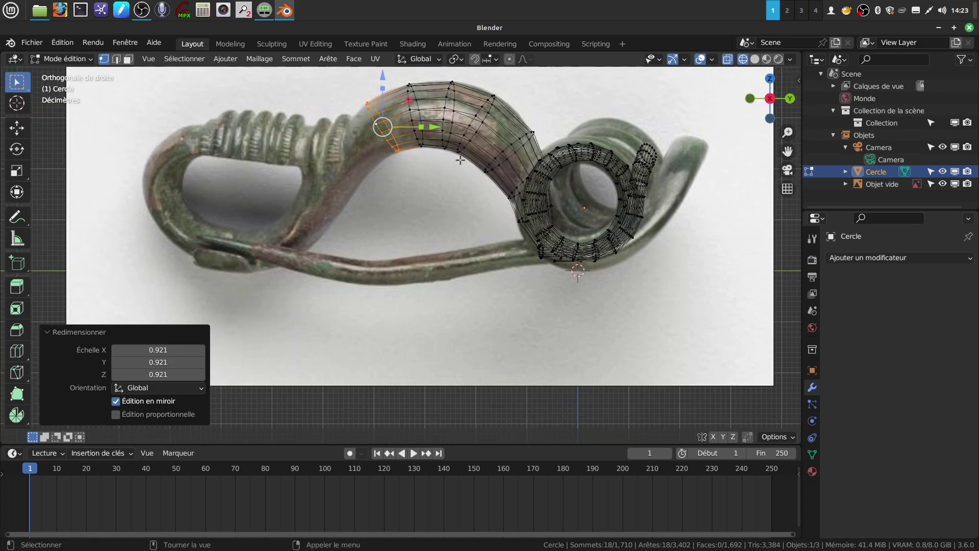
pyautogui.press('g')
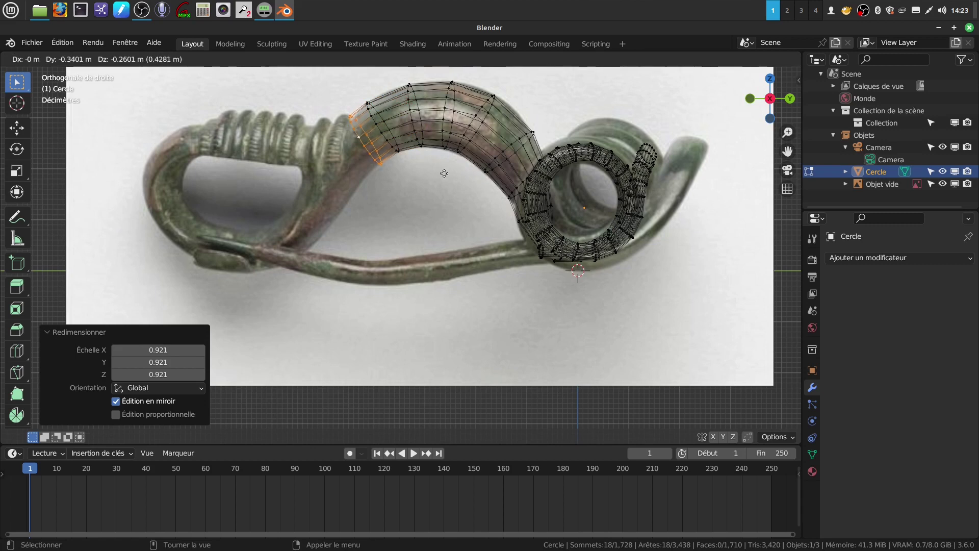
pyautogui.click(445, 174)
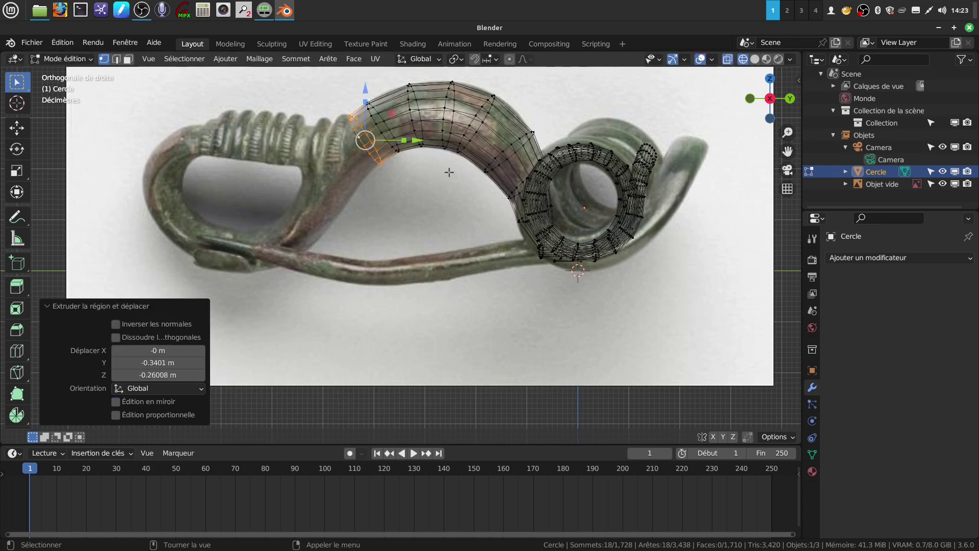
pyautogui.press('r')
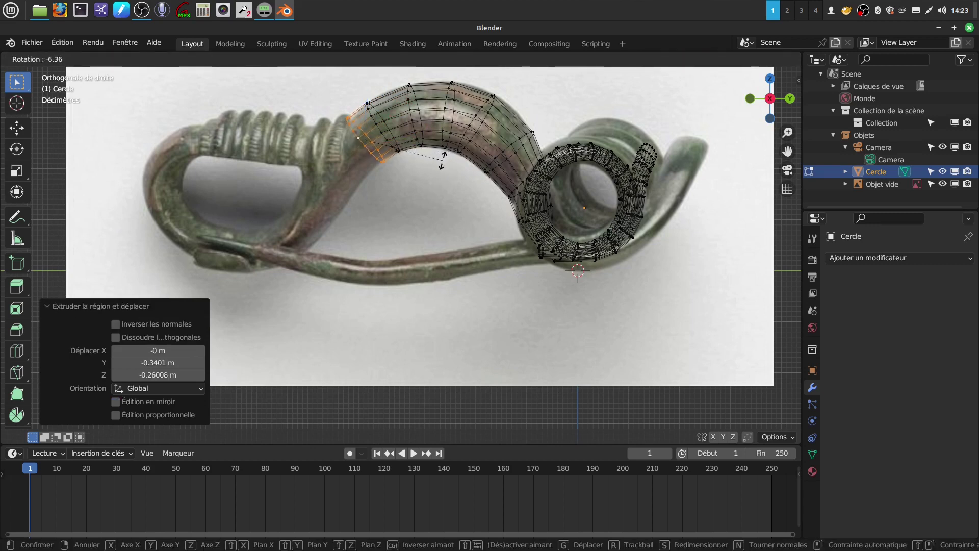
pyautogui.click(442, 161)
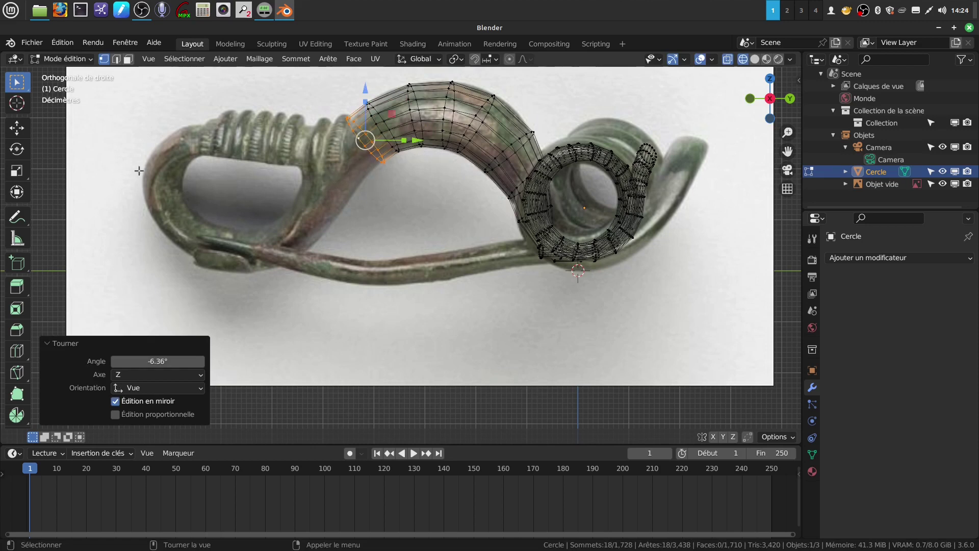
# Extrude down the bow's descending part by about -0.78 m in Y and -0.87 m in Z, end ring rotated -16.2° and scaled by about 0.87.
pyautogui.press('e')
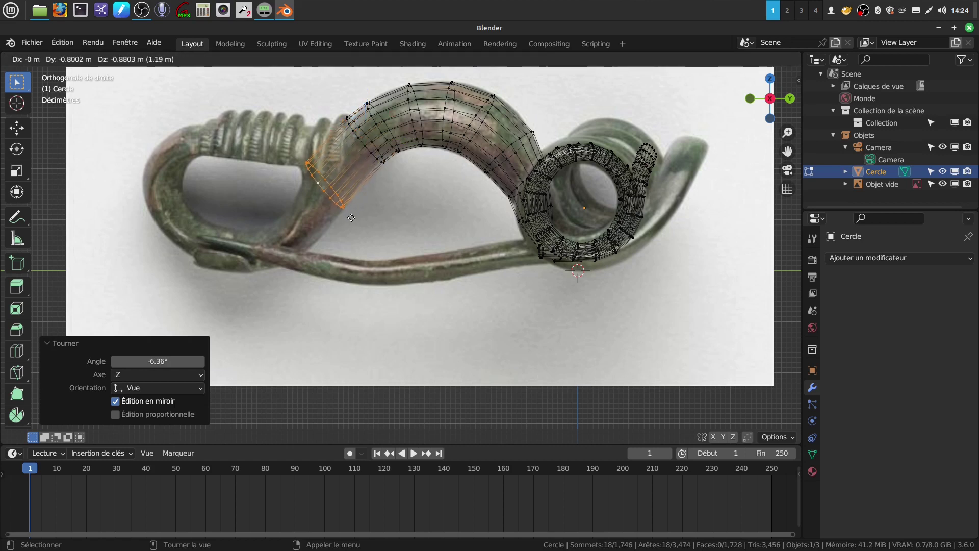
pyautogui.click(352, 217)
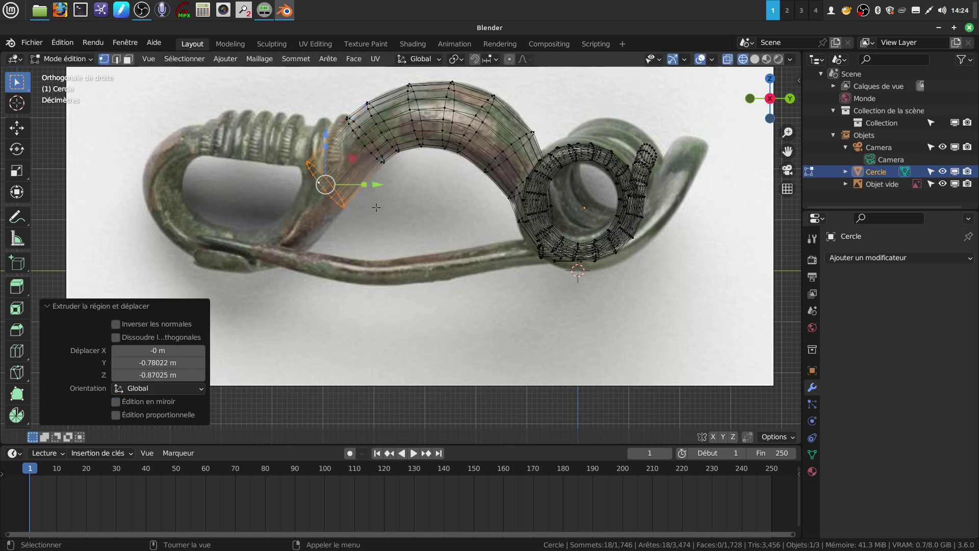
pyautogui.press('r')
pyautogui.click(385, 229)
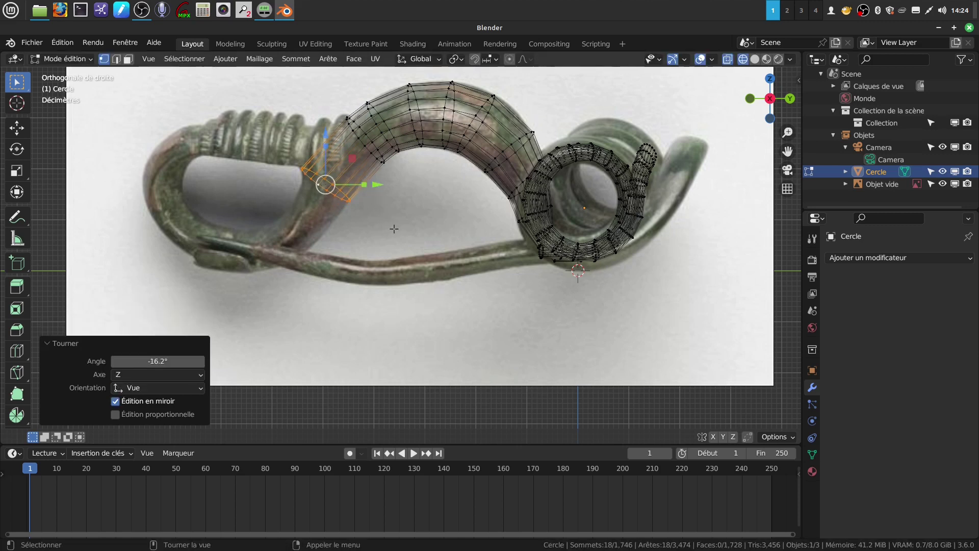
pyautogui.press('s')
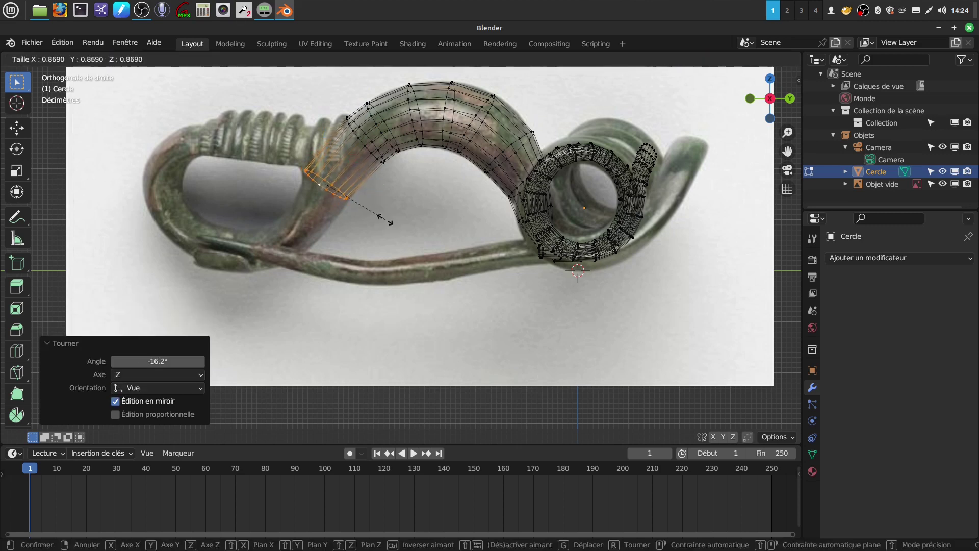
pyautogui.click(389, 216)
# Shift the end ring 0.03 m in Y and extrude it about -0.32 m in Y and -0.63 m in Z, scaled by 0.832.
pyautogui.keyDown('shift'); pyautogui.moveTo(375, 205); pyautogui.dragTo(393, 196, button='middle'); pyautogui.keyUp('shift')
pyautogui.moveTo(392, 171); pyautogui.dragTo(395, 171)
pyautogui.press('e')
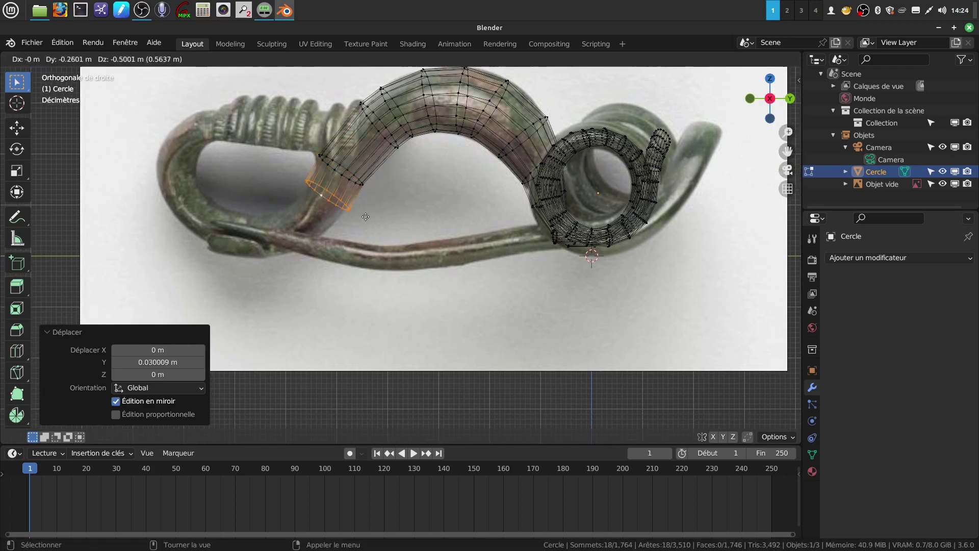
pyautogui.click(362, 220)
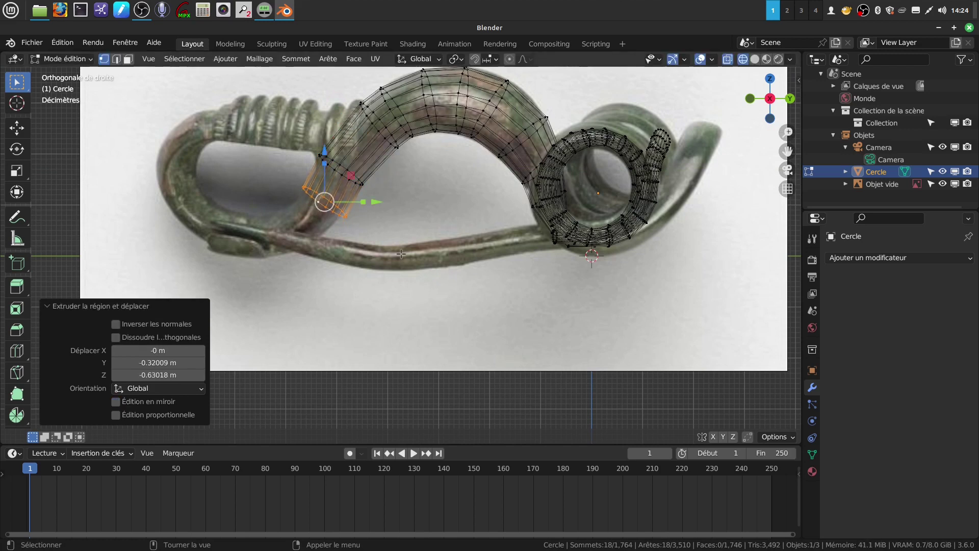
pyautogui.press('s')
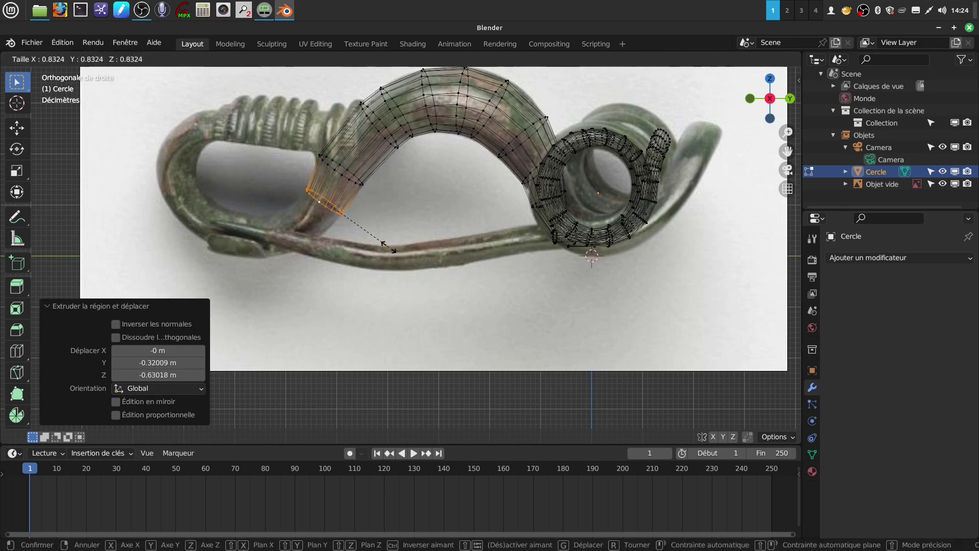
pyautogui.click(387, 244)
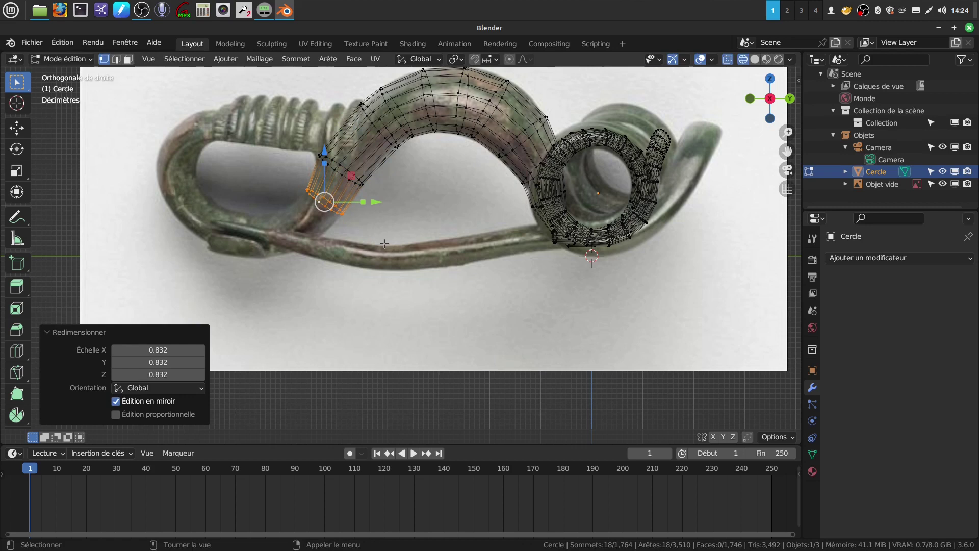
# Extrude the end ring about -0.33 m in Y and -0.34 m in Z toward the bow's foot, rotated 18.3°.
pyautogui.press('e')
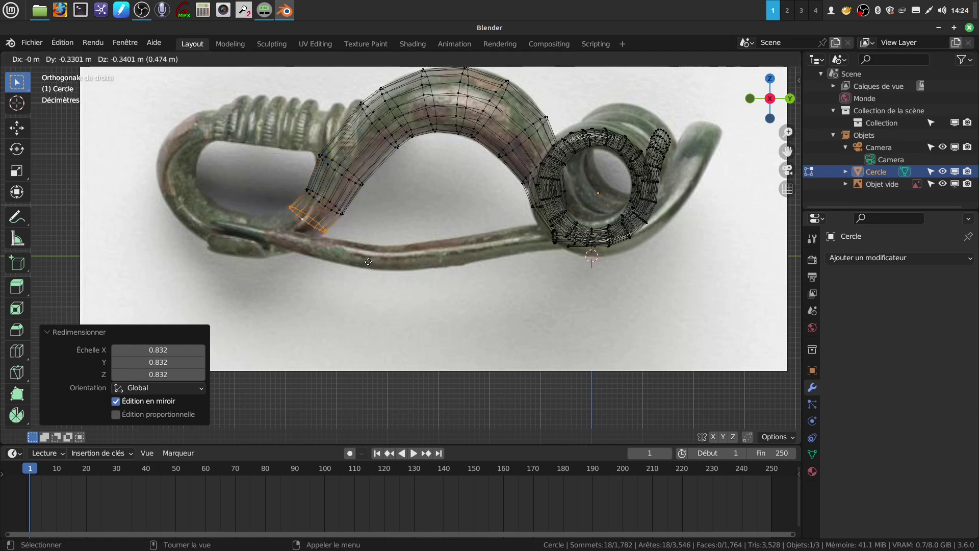
pyautogui.click(368, 261)
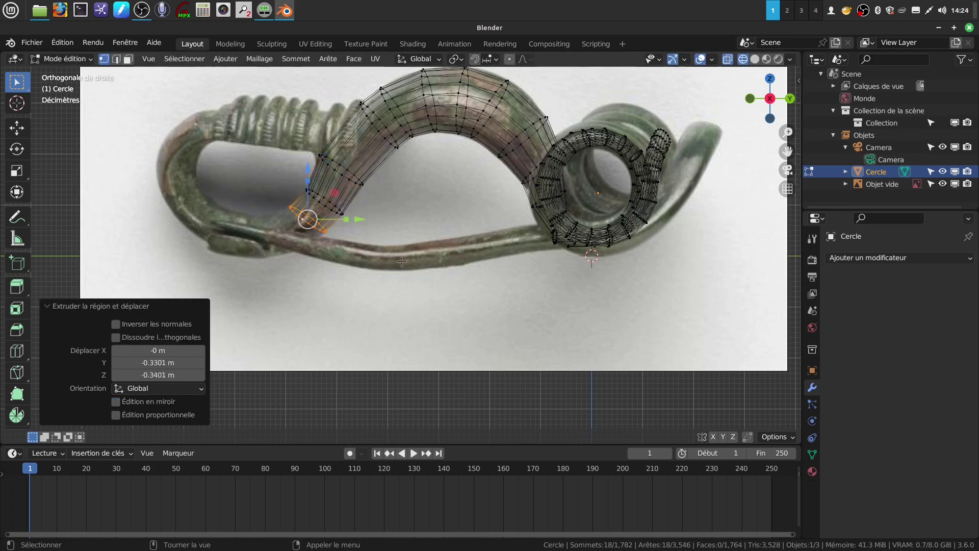
pyautogui.press('r')
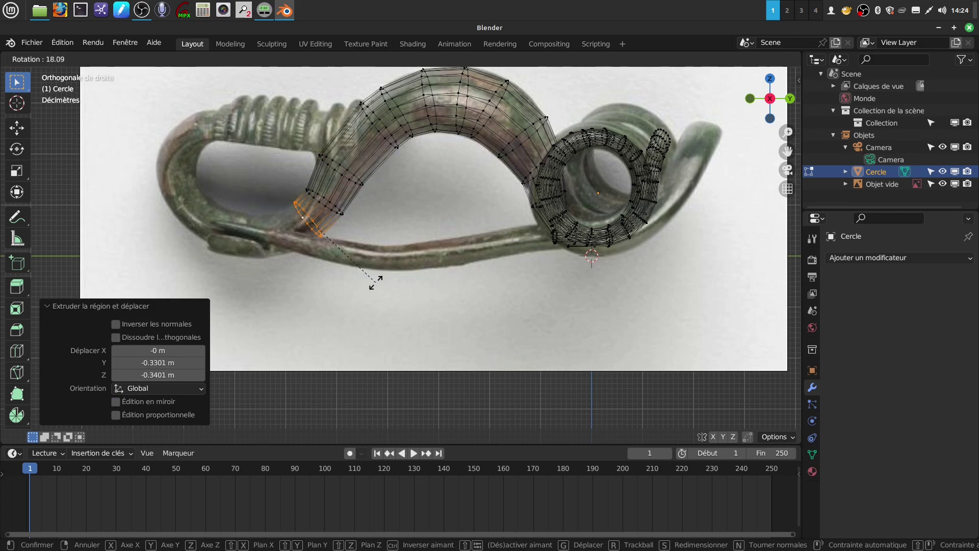
pyautogui.click(375, 282)
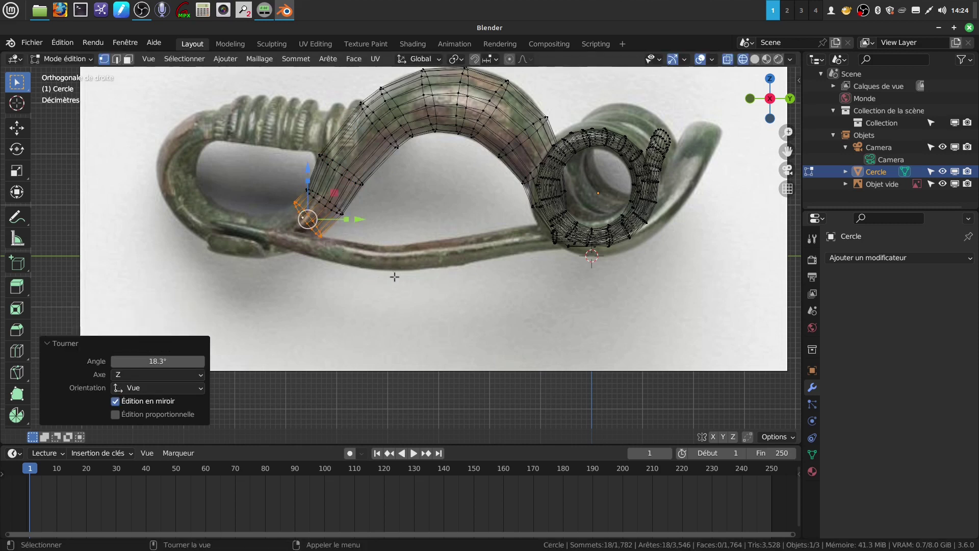
# Extrude the foot of the bow by about -0.39 m in Y and -0.28 m in Z, with the end ring rotated 16.1°.
pyautogui.press('e')
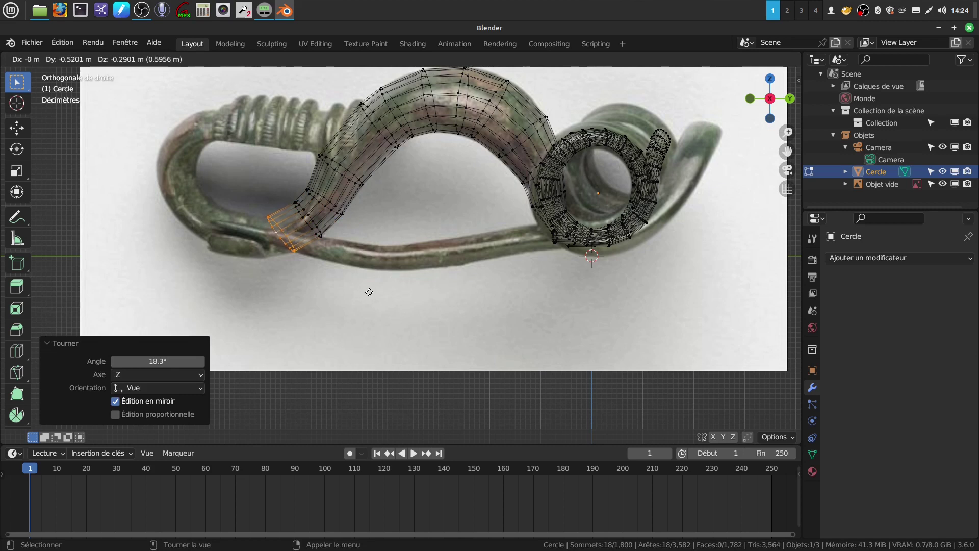
pyautogui.click(375, 291)
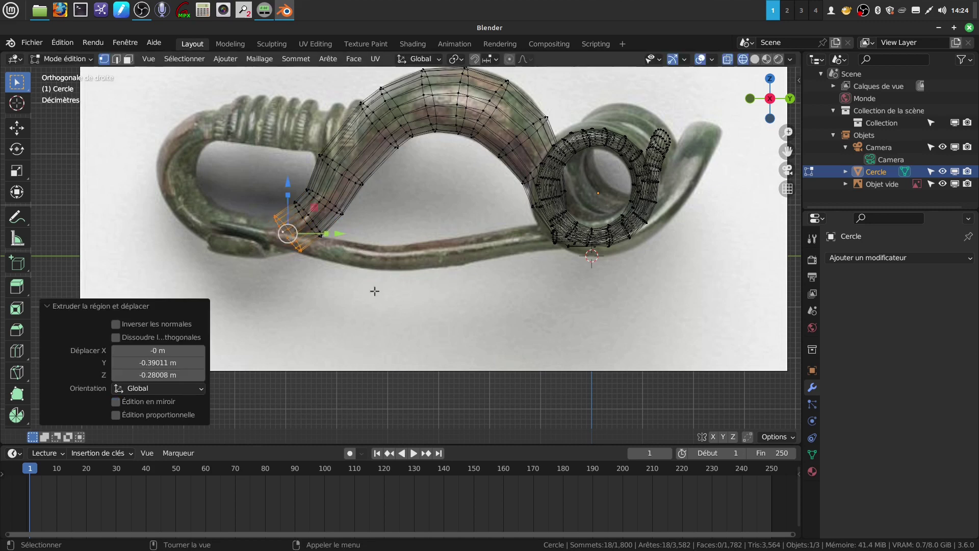
pyautogui.press('r')
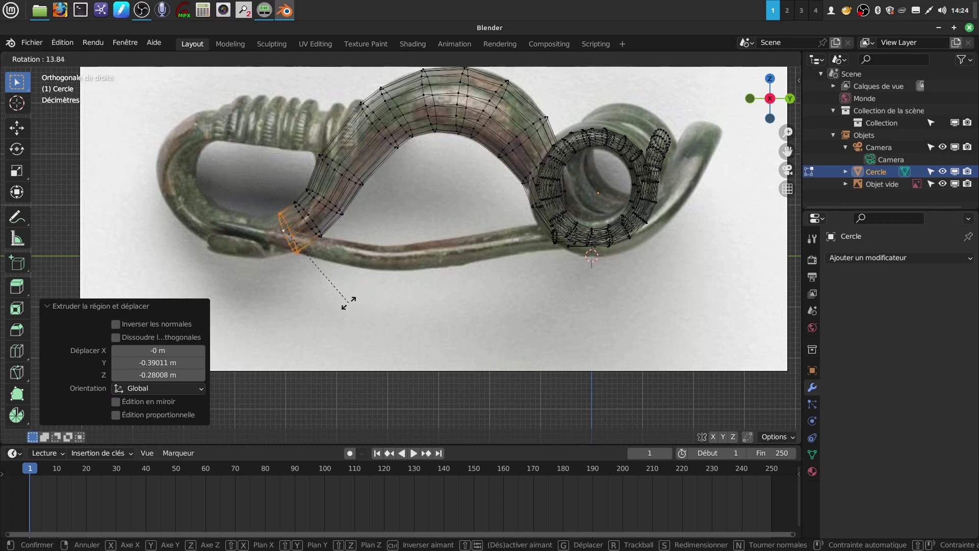
pyautogui.click(344, 302)
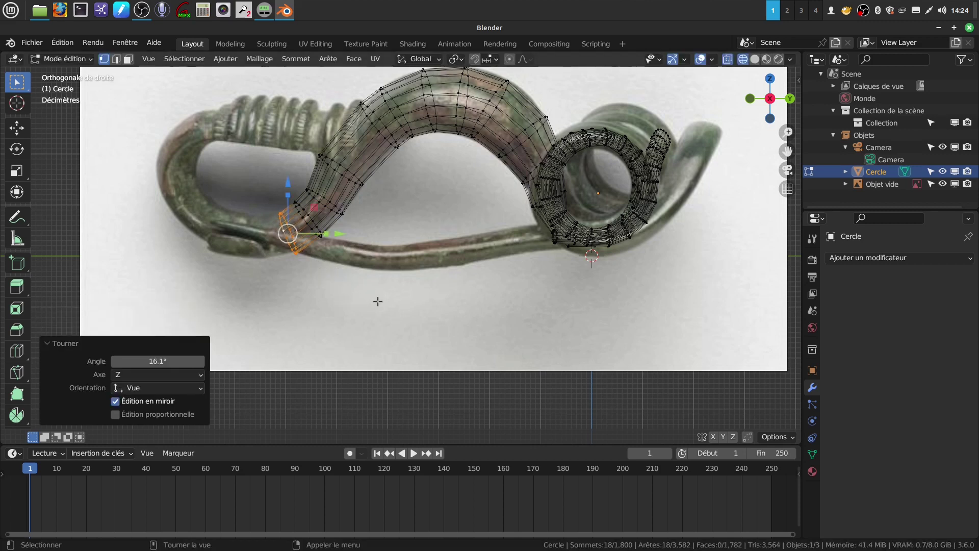
# Extrude the bow's foot about -0.51 m in Y and -0.03 m in Z, rotate the end ring 21.4° and shift it 0.09 m in Y.
pyautogui.press('e')
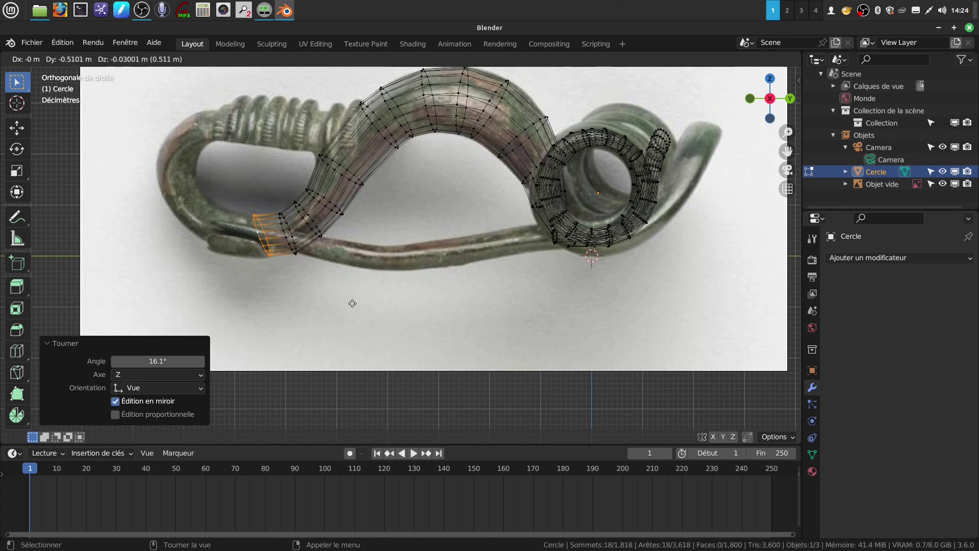
pyautogui.click(352, 302)
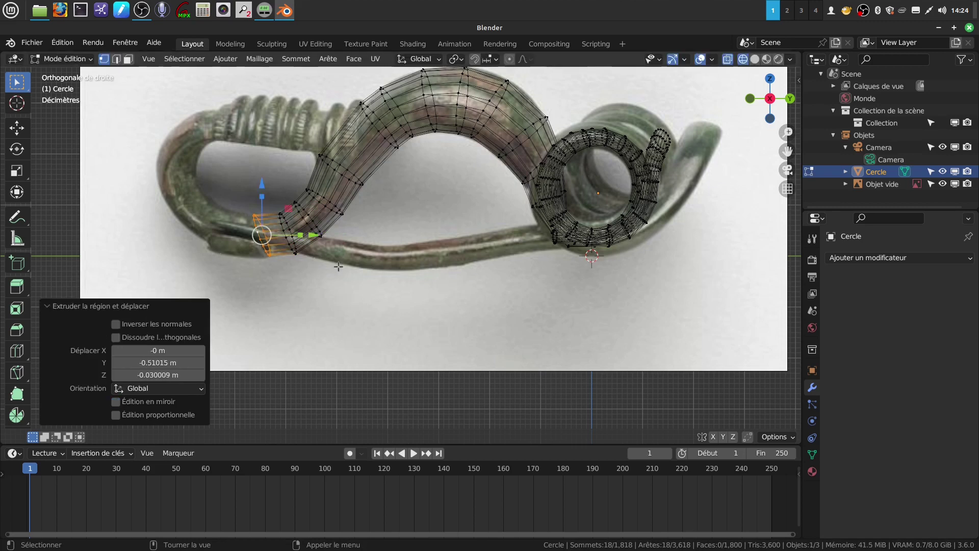
pyautogui.press('r')
pyautogui.click(308, 279)
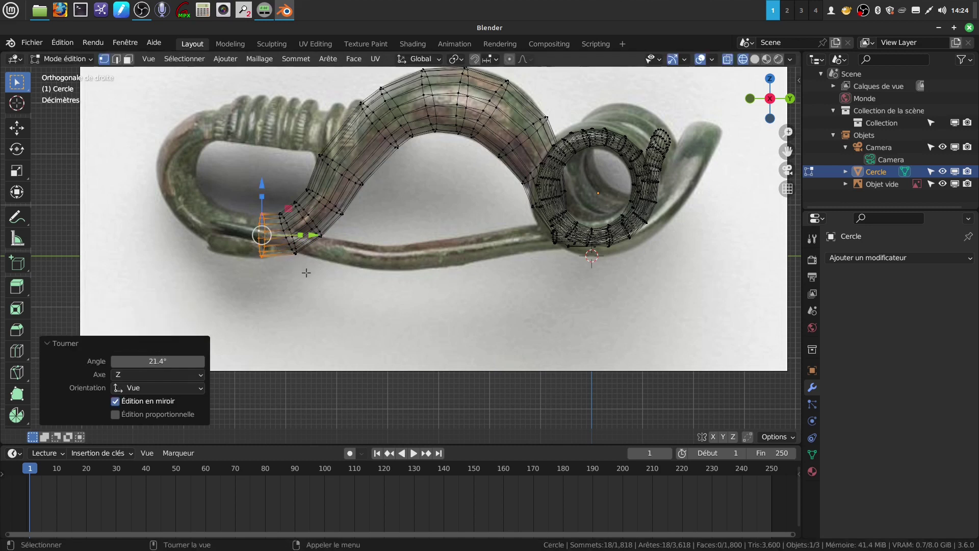
pyautogui.moveTo(310, 235); pyautogui.dragTo(318, 235)
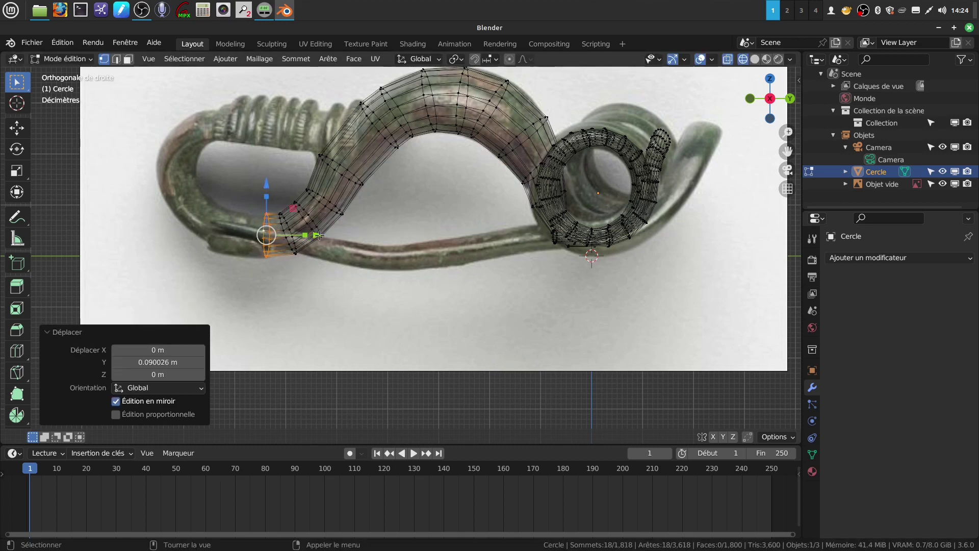
# Extrude the end ring about -0.90 m in Y and 0.14 m in Z along the catch loop's base, rotated 27.2° and scaled by 0.897.
pyautogui.keyDown('shift'); pyautogui.moveTo(317, 263); pyautogui.dragTo(384, 272, button='middle'); pyautogui.keyUp('shift')
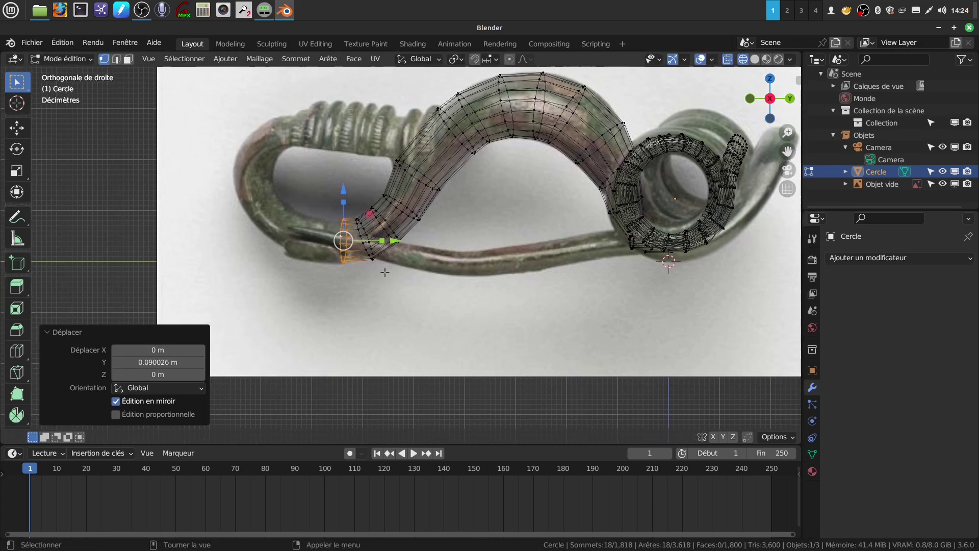
pyautogui.press('e')
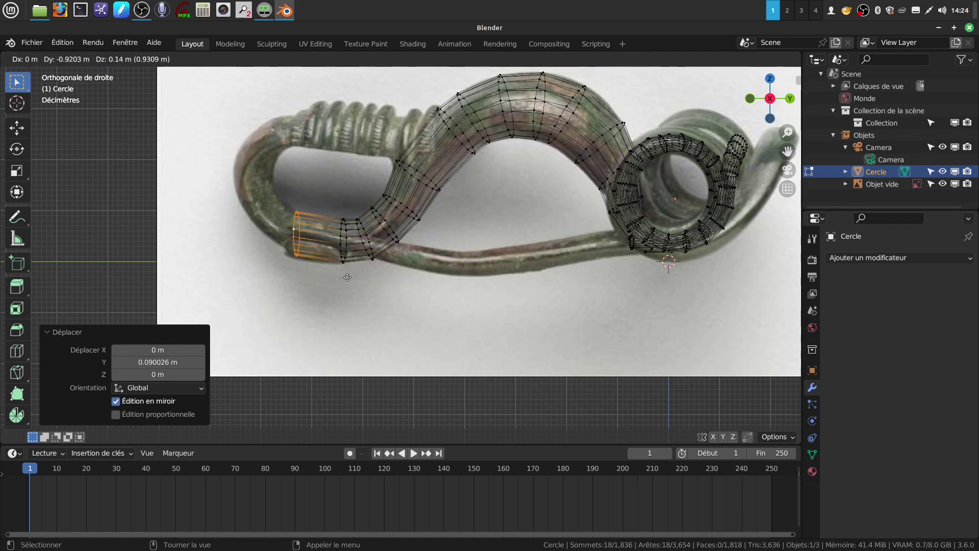
pyautogui.click(346, 278)
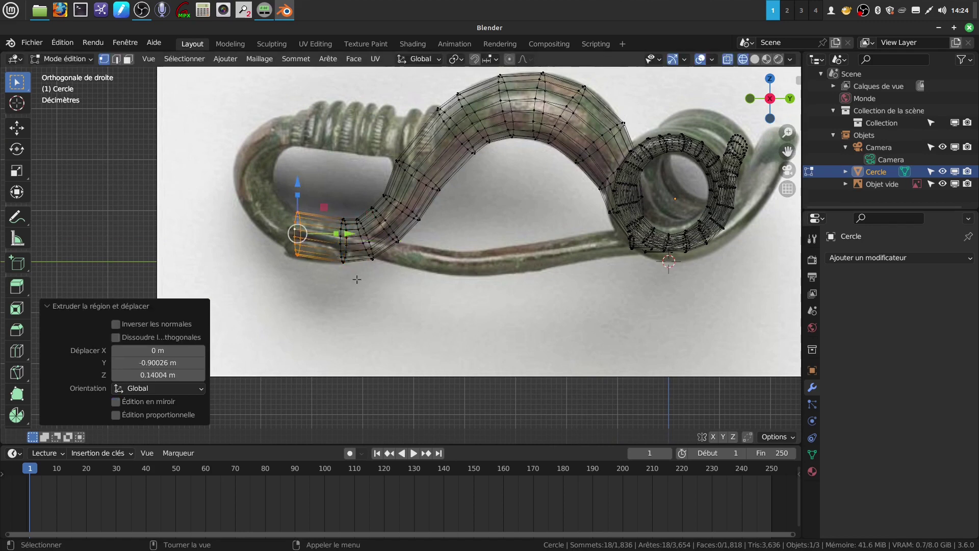
pyautogui.press('r')
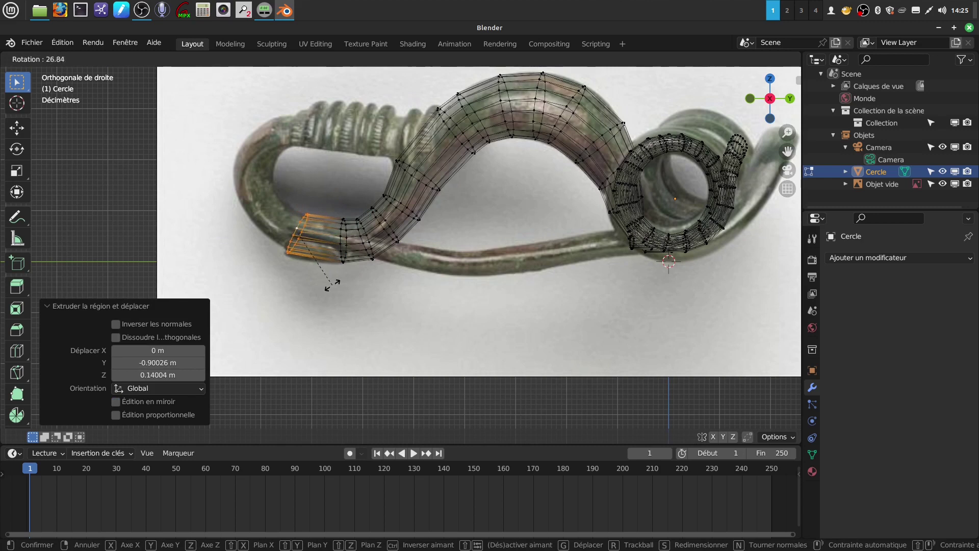
pyautogui.click(332, 285)
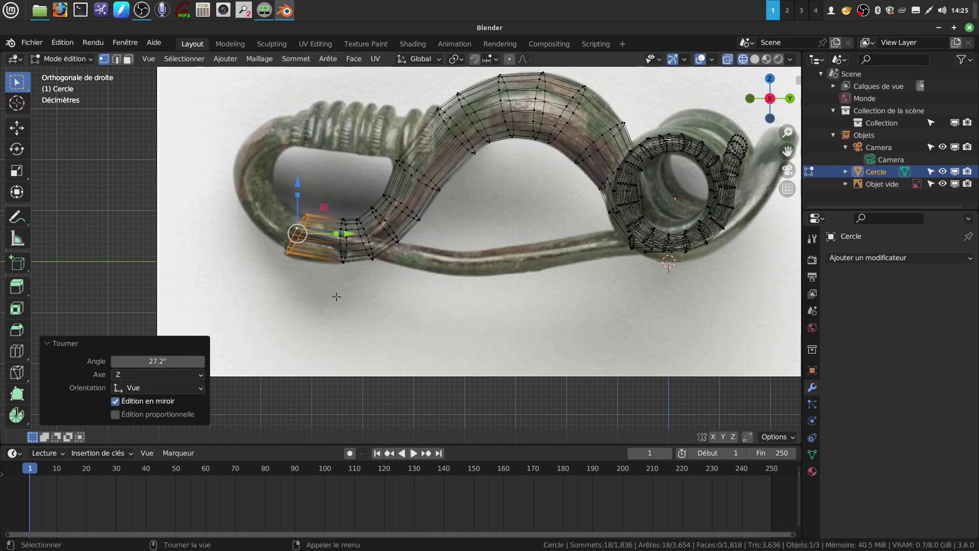
pyautogui.press('s')
pyautogui.click(363, 287)
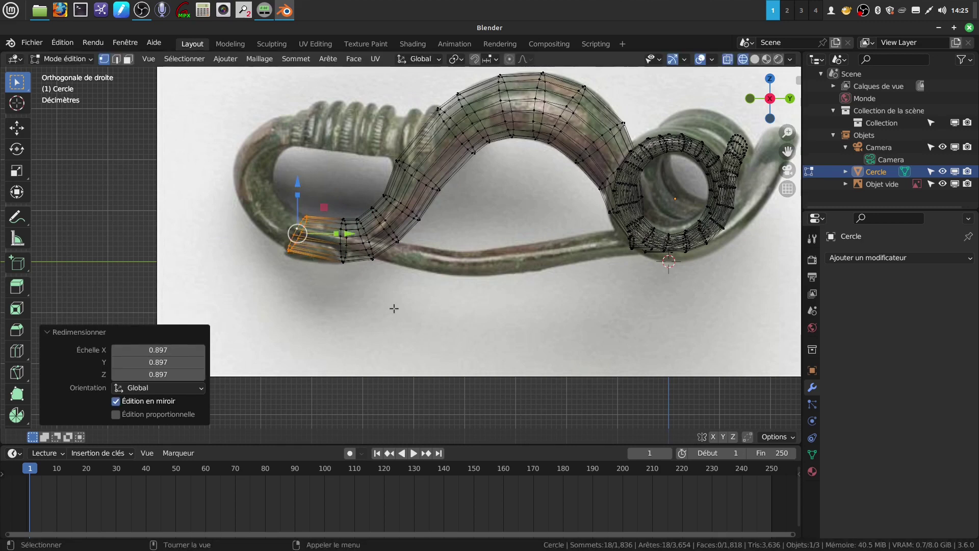
# Extrude the end ring about -0.44 m in Y and 0.26 m in Z into the loop's lower curve, rotated 15.7° and scaled by 0.968.
pyautogui.press('e')
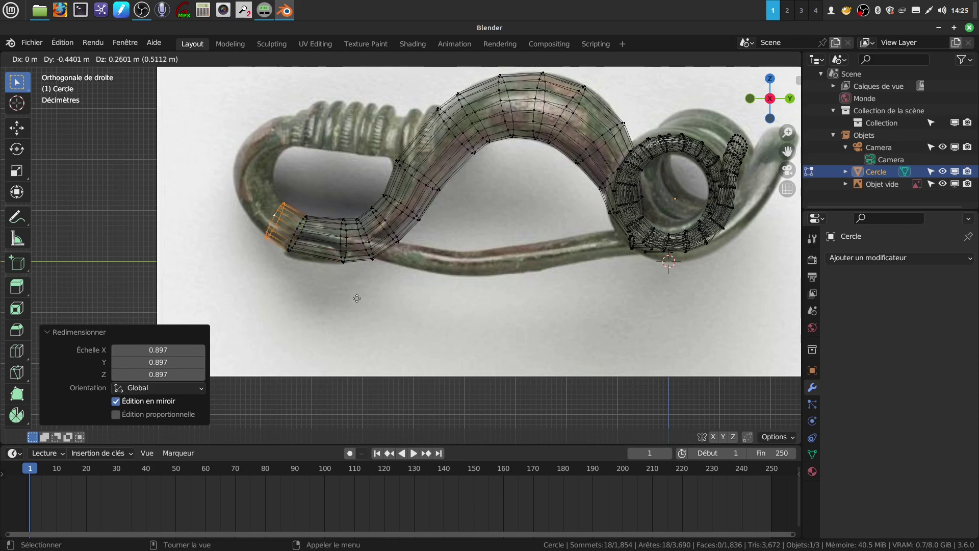
pyautogui.click(361, 298)
pyautogui.press('r')
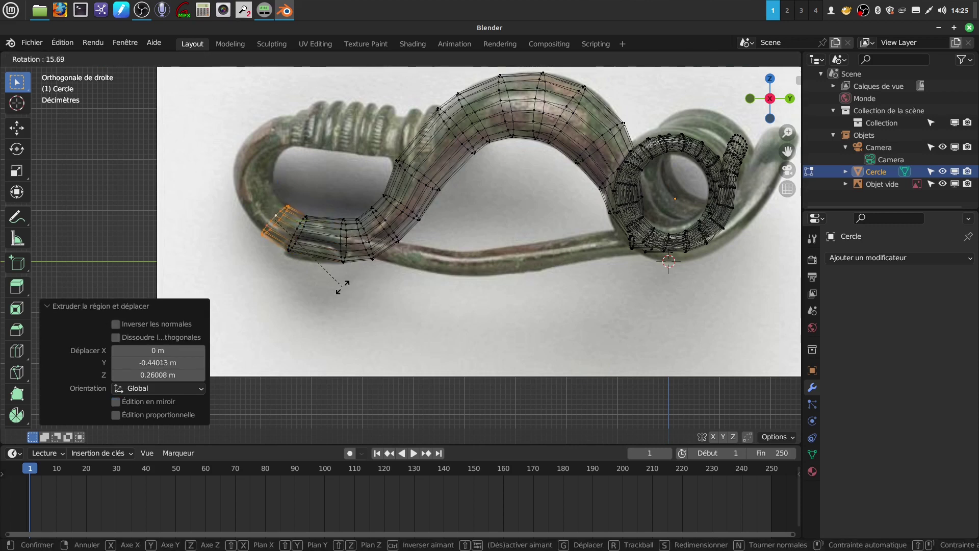
pyautogui.click(342, 287)
pyautogui.press('s')
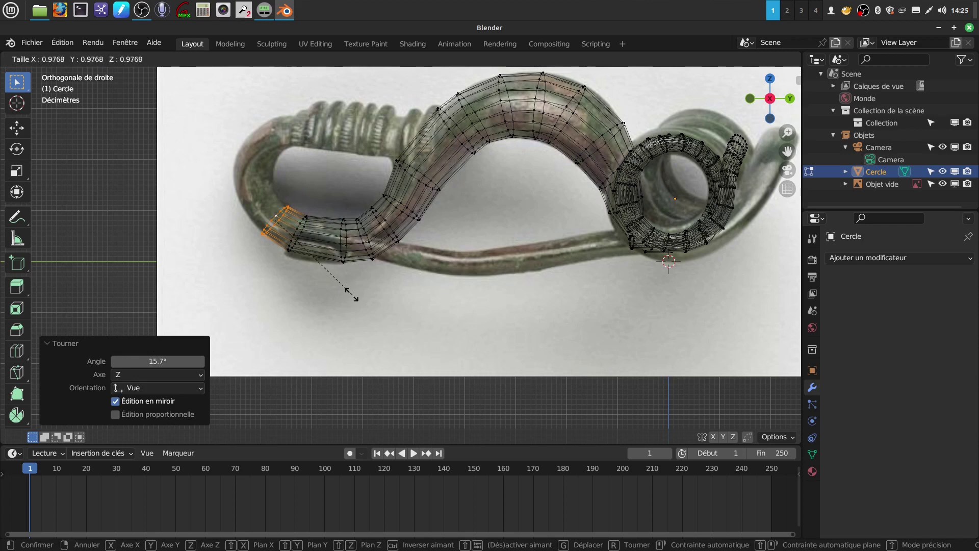
pyautogui.click(353, 289)
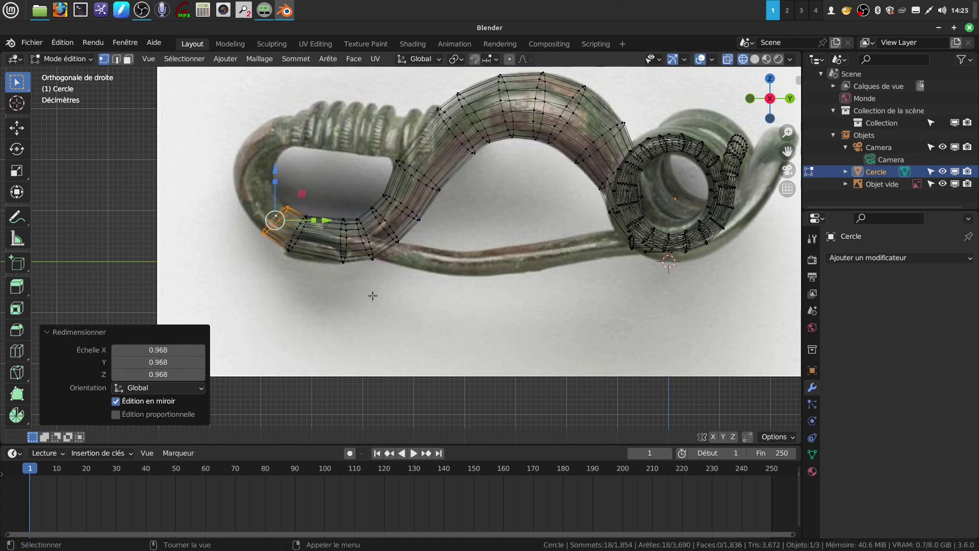
# Extrude the loop about -0.26 m in Y and 0.30 m in Z, with the end ring rotated 19.6°.
pyautogui.press('e')
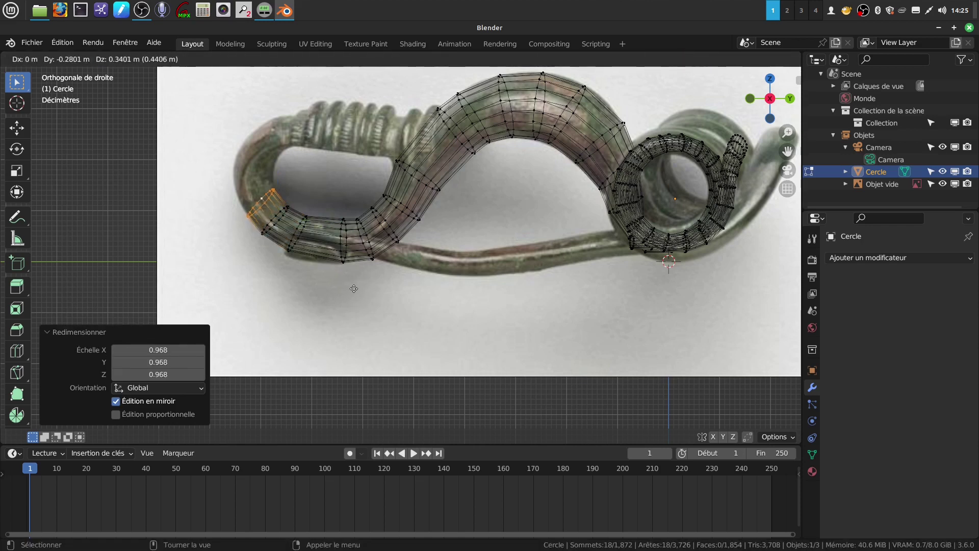
pyautogui.click(355, 290)
pyautogui.press('r')
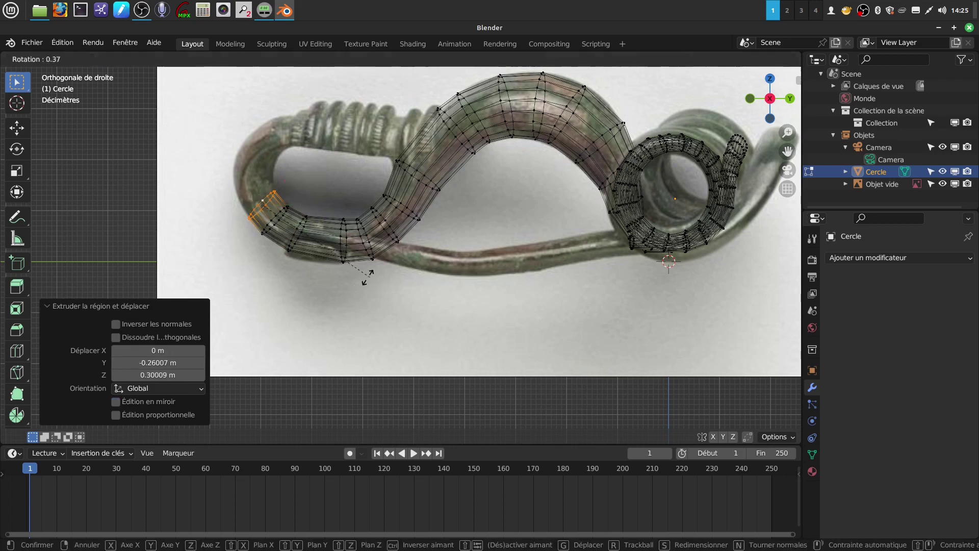
pyautogui.click(326, 290)
# Extrude the loop's outer side about -0.16 m in Y and 0.40 m in Z, with the end ring rotated 18.5° and scaled by 1.012.
pyautogui.press('e')
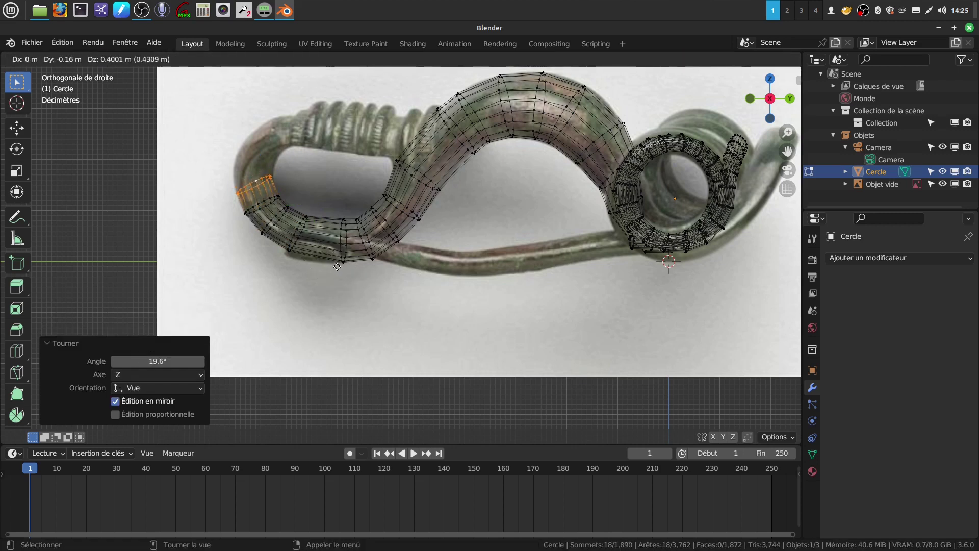
pyautogui.click(337, 267)
pyautogui.press('r')
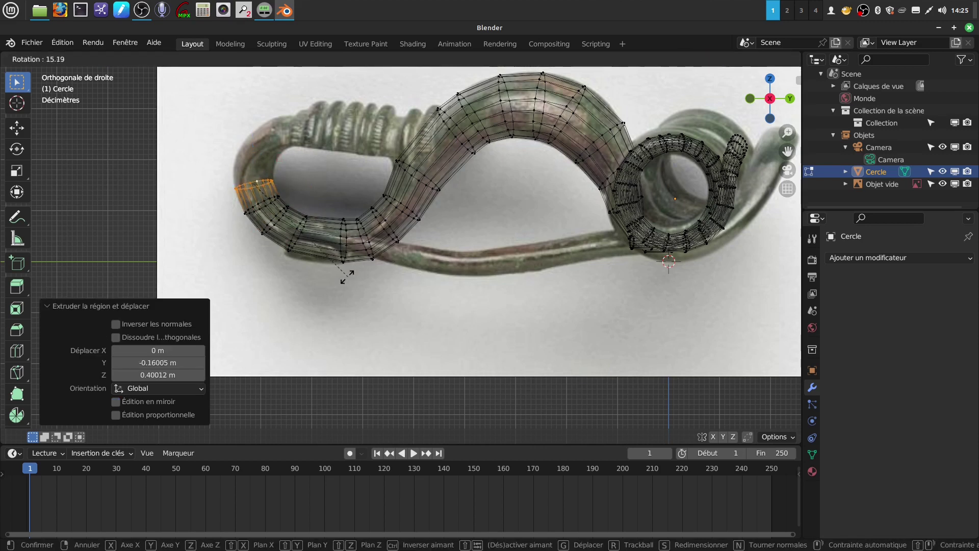
pyautogui.click(337, 276)
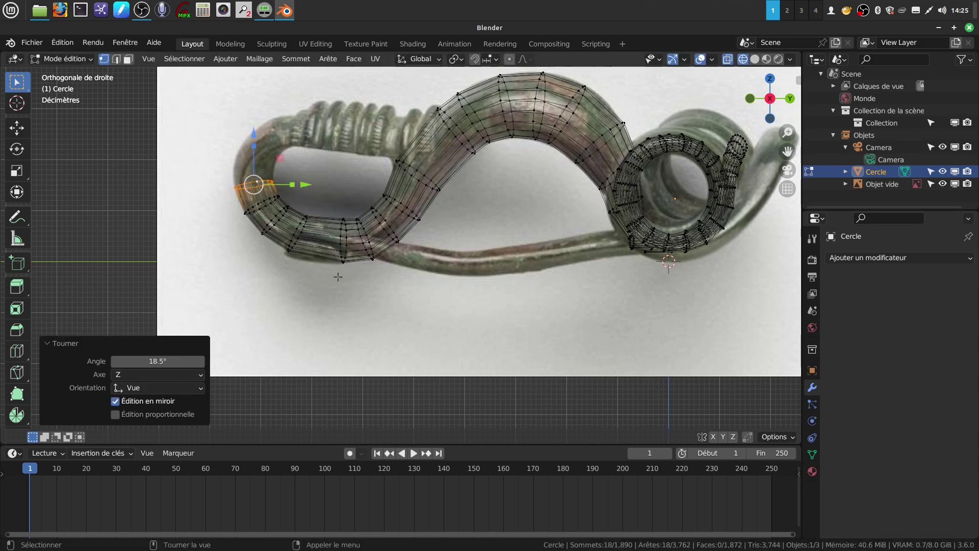
pyautogui.press('s')
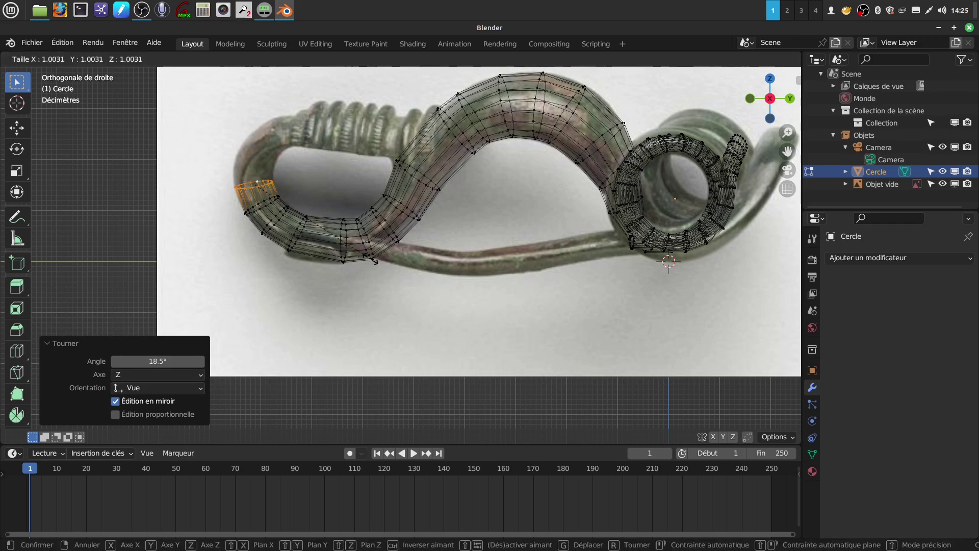
pyautogui.click(371, 259)
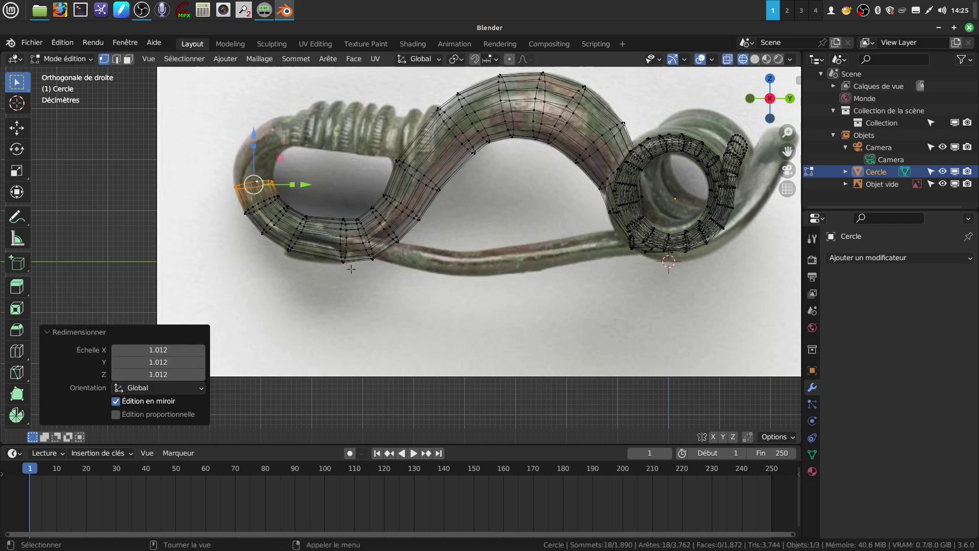
# Extrude the end ring about -0.03 m in Y and 0.37 m in Z, rotate it 28.1° and shift it 0.05 m in Y.
pyautogui.press('e')
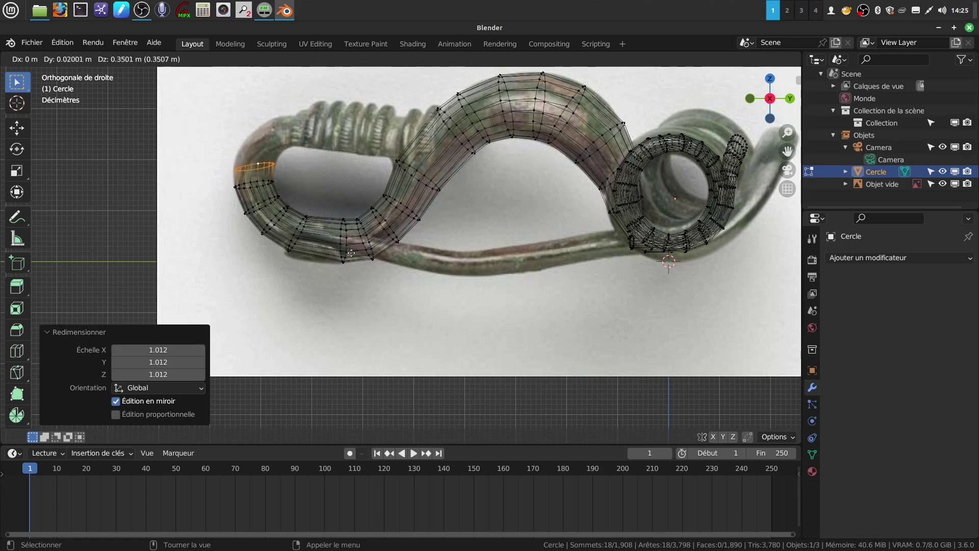
pyautogui.click(349, 252)
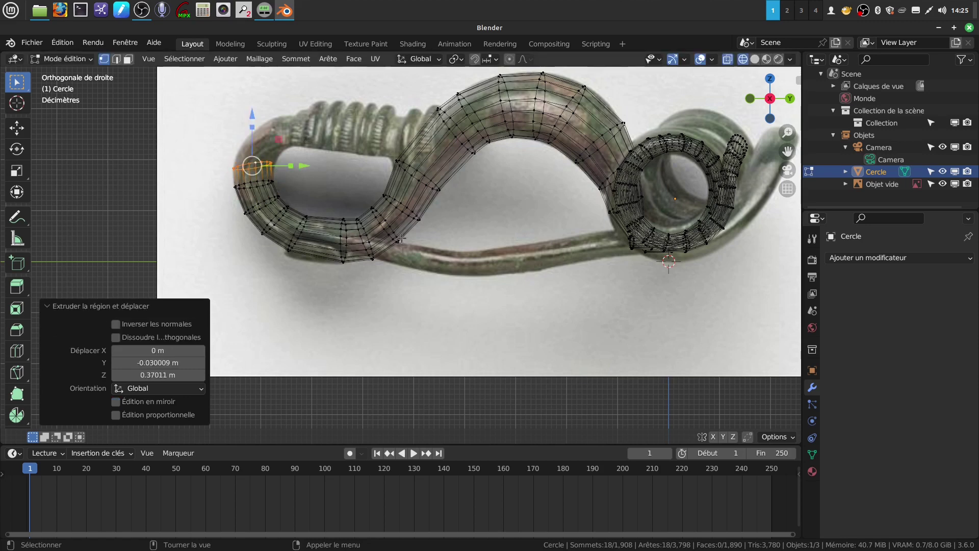
pyautogui.press('r')
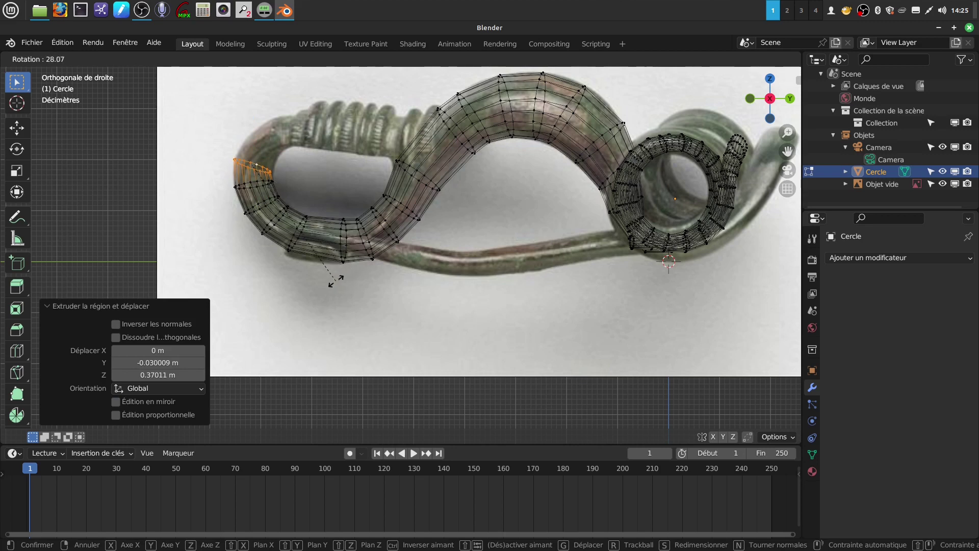
pyautogui.click(336, 273)
pyautogui.press('g')
pyautogui.press('y')
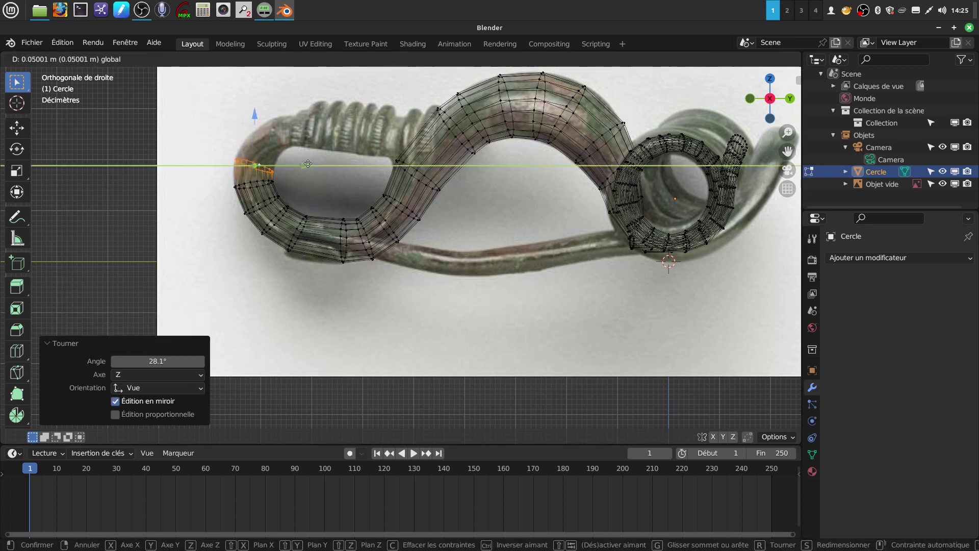
pyautogui.click(288, 204)
# Extrude the loop's upper curve about 0.12 m in Y and 0.32 m in Z, with the end ring rotated 23.9°.
pyautogui.press('e')
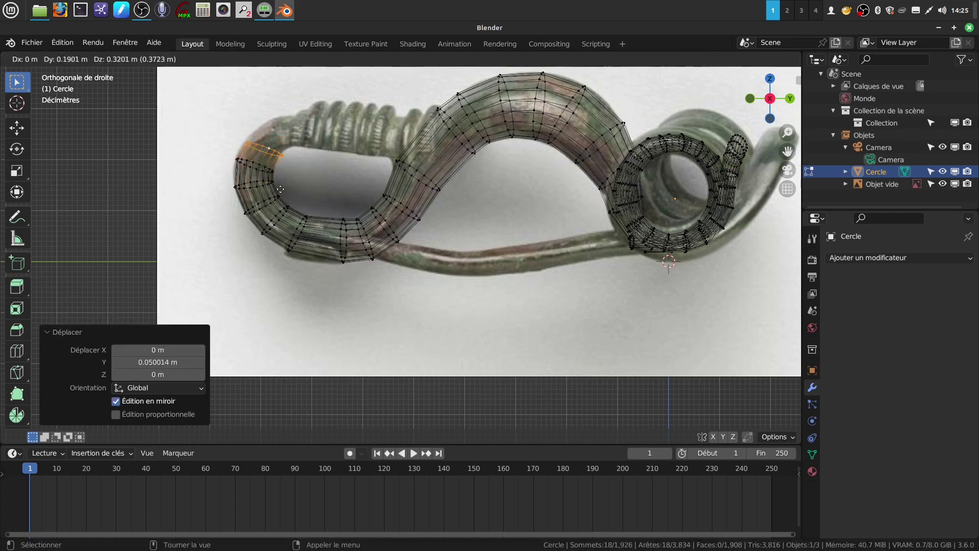
pyautogui.click(277, 189)
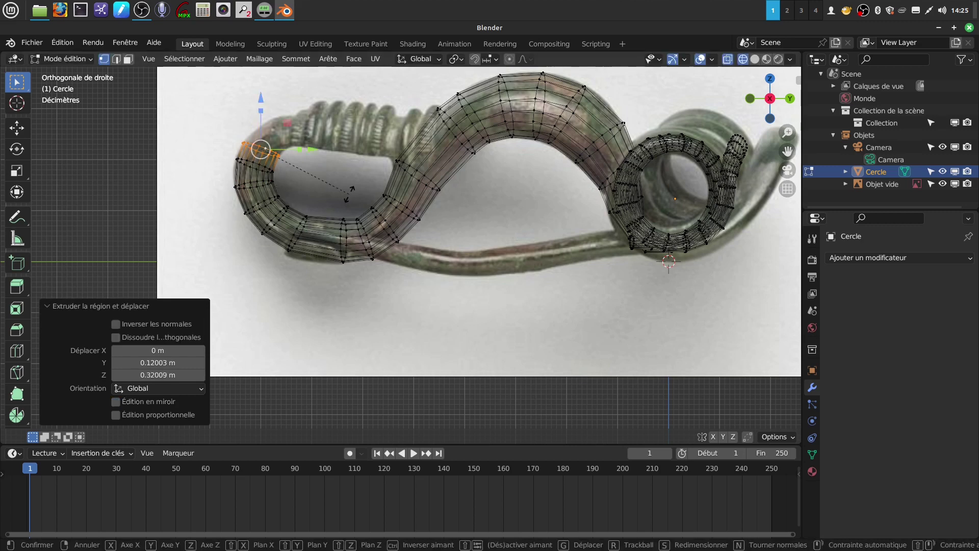
pyautogui.press('r')
pyautogui.click(310, 209)
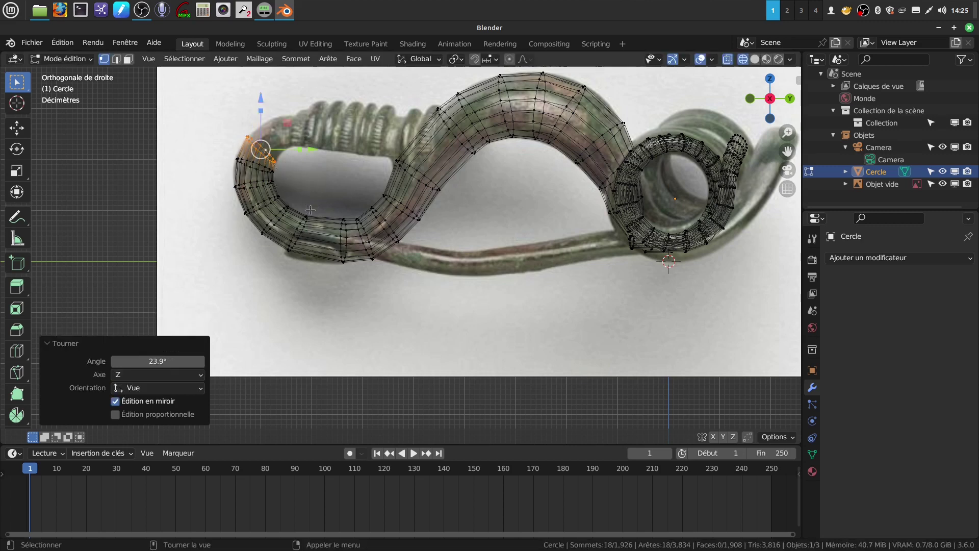
# Extrude the end ring about 0.24 m in both Y and Z around the loop's upper bend, rotated 22.2°.
pyautogui.press('e')
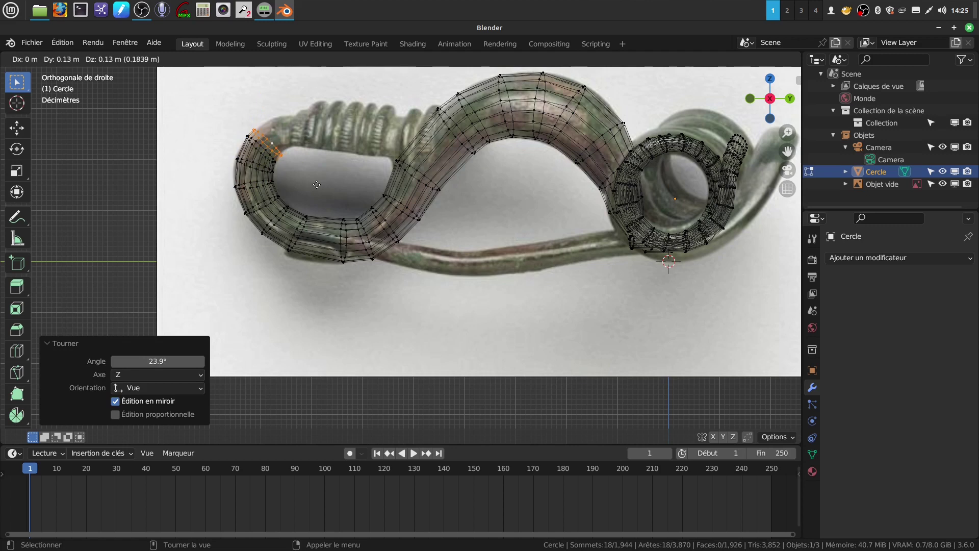
pyautogui.click(321, 184)
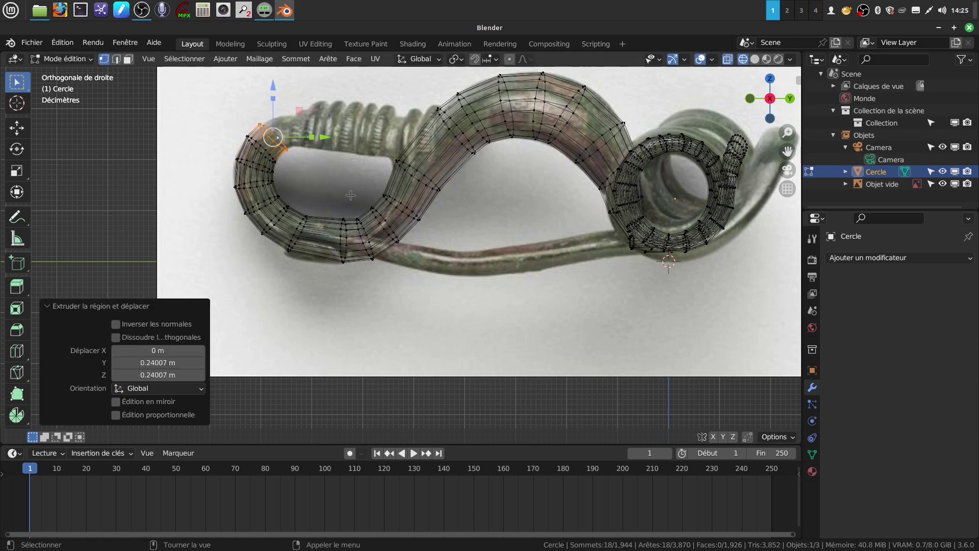
pyautogui.press('r')
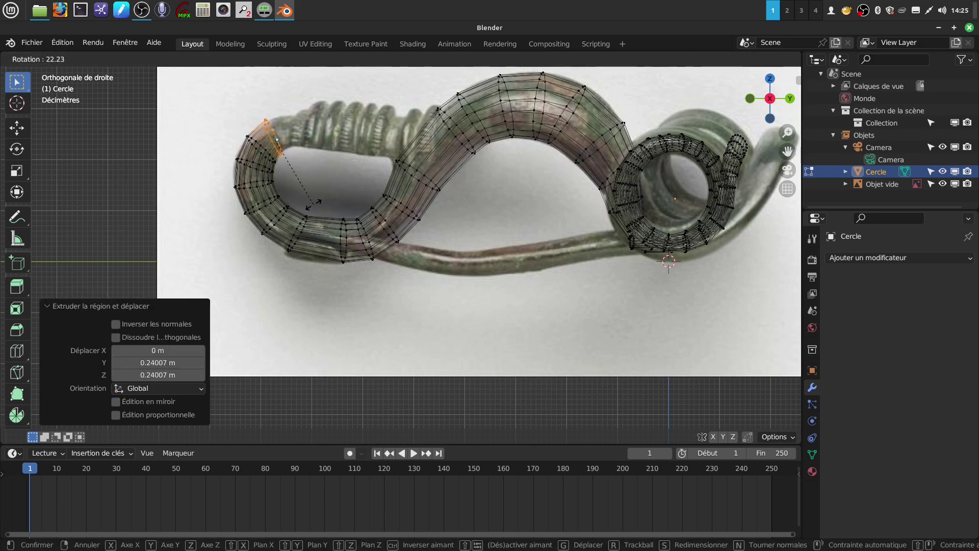
pyautogui.click(313, 204)
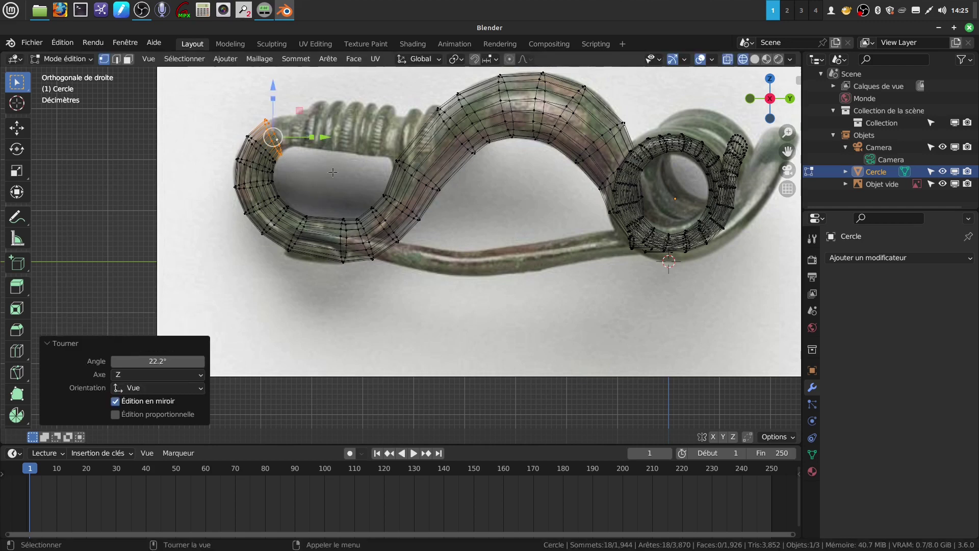
# Extrude the end ring about 0.25 m in Y and 0.15 m in Z, rotate it 24° and shift it 0.06 m in Y.
pyautogui.press('e')
pyautogui.click(345, 165)
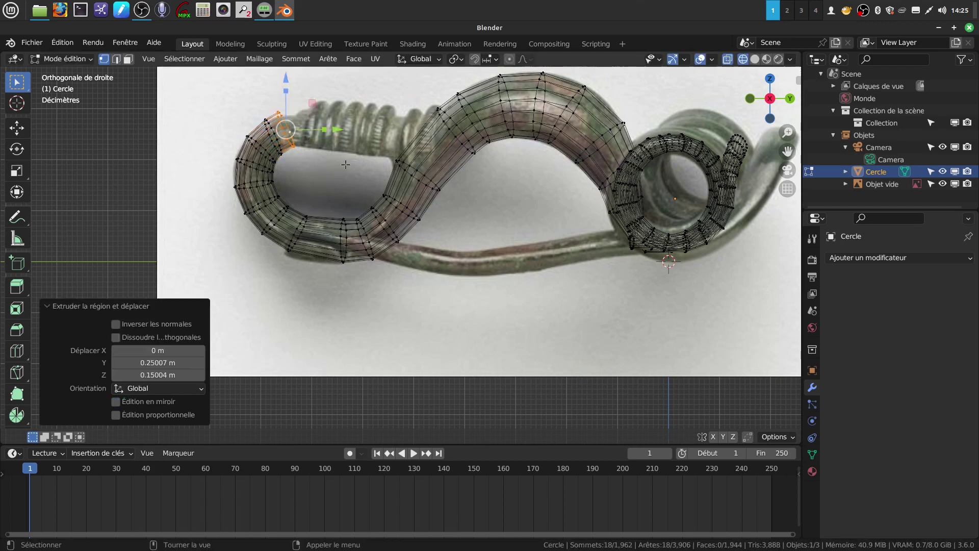
pyautogui.press('r')
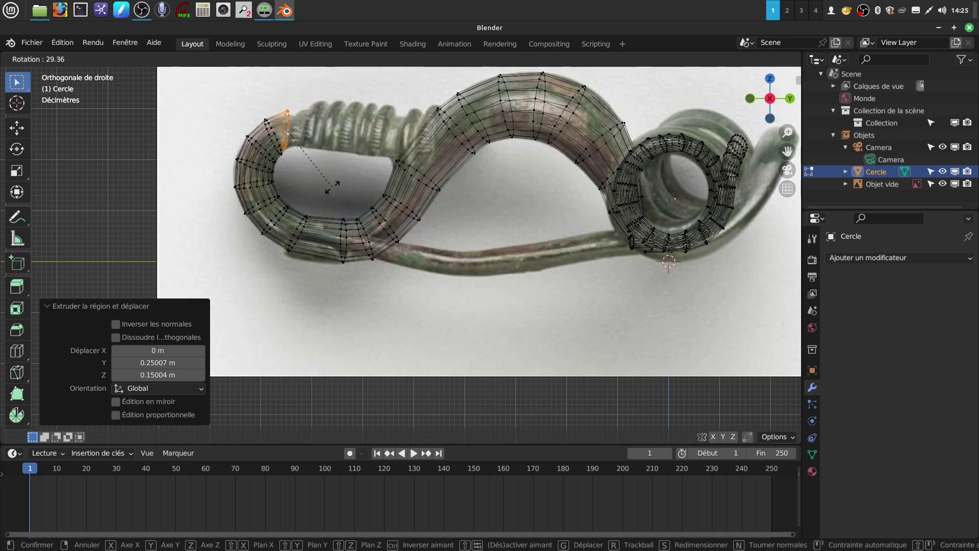
pyautogui.click(336, 186)
pyautogui.press('g')
pyautogui.press('y')
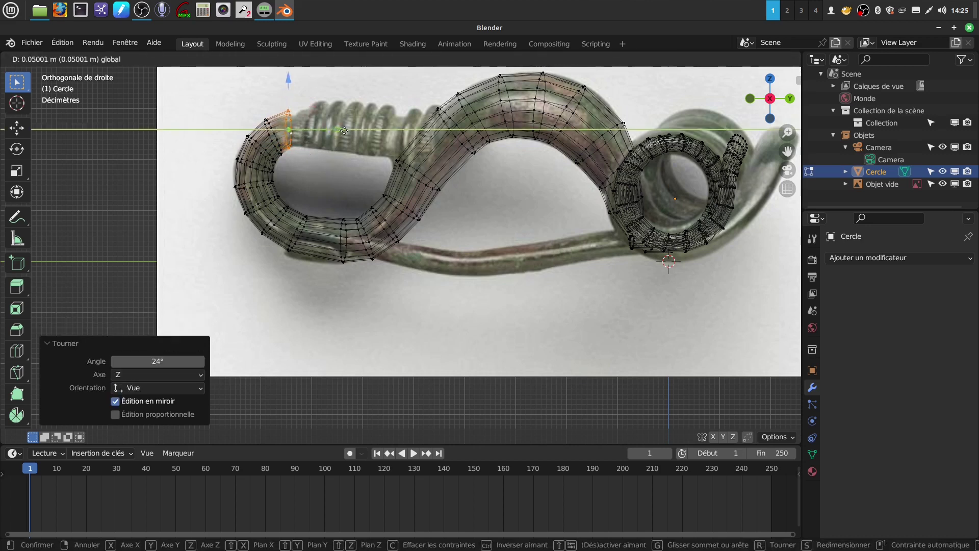
pyautogui.click(345, 130)
# Scale the end ring by 0.904 and lower it about 0.03 m in Z to match the photo.
pyautogui.press('s')
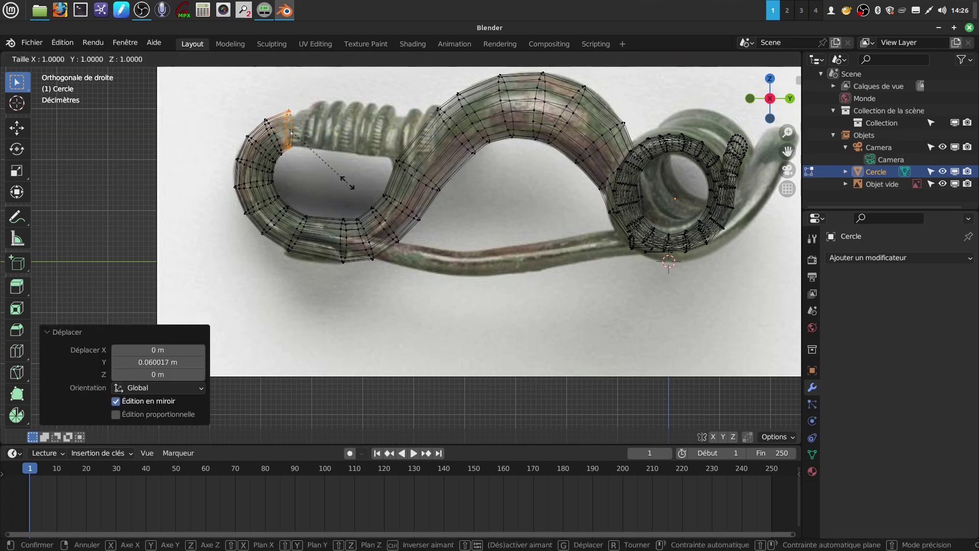
pyautogui.click(341, 180)
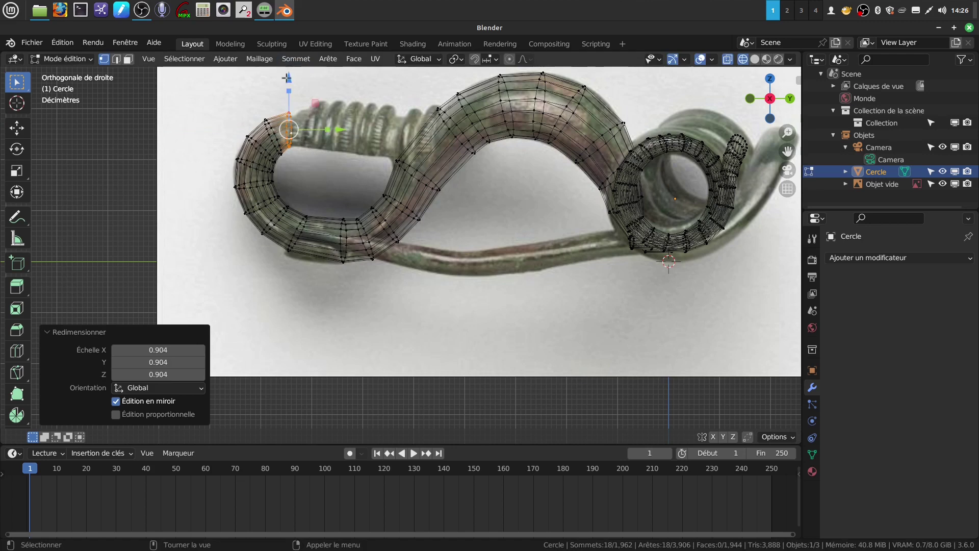
pyautogui.press('g')
pyautogui.press('z')
pyautogui.click(289, 79)
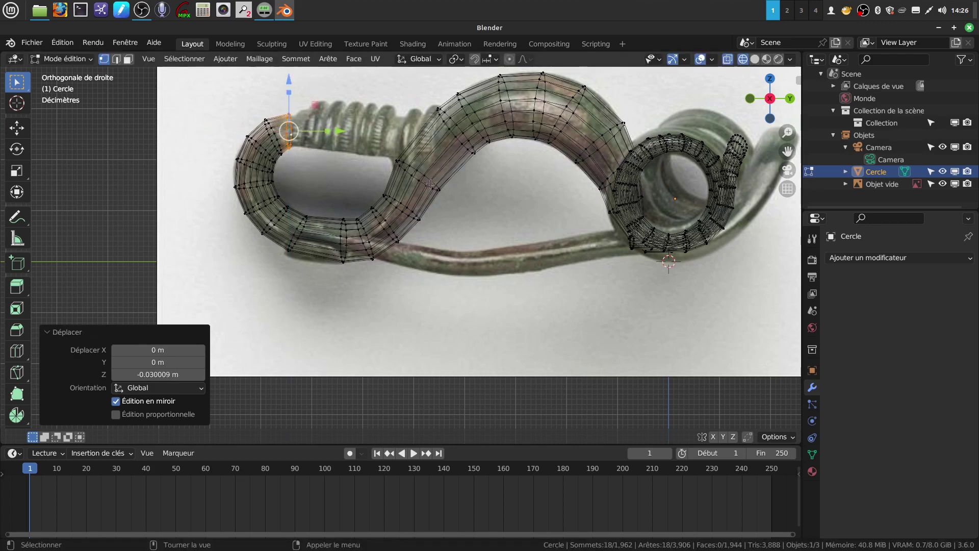
# Extrude the end ring into a flared ring scaled by 1.302 and shift it about 0.18 m in Y.
pyautogui.keyDown('shift'); pyautogui.moveTo(489, 132); pyautogui.dragTo(498, 174, button='middle'); pyautogui.keyUp('shift')
pyautogui.scroll(2, 349, 208)
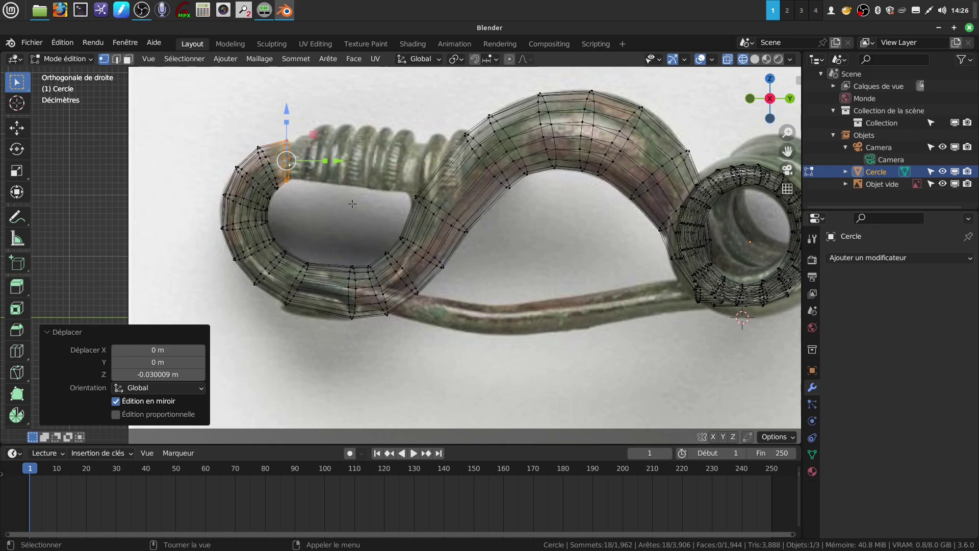
pyautogui.press('s')
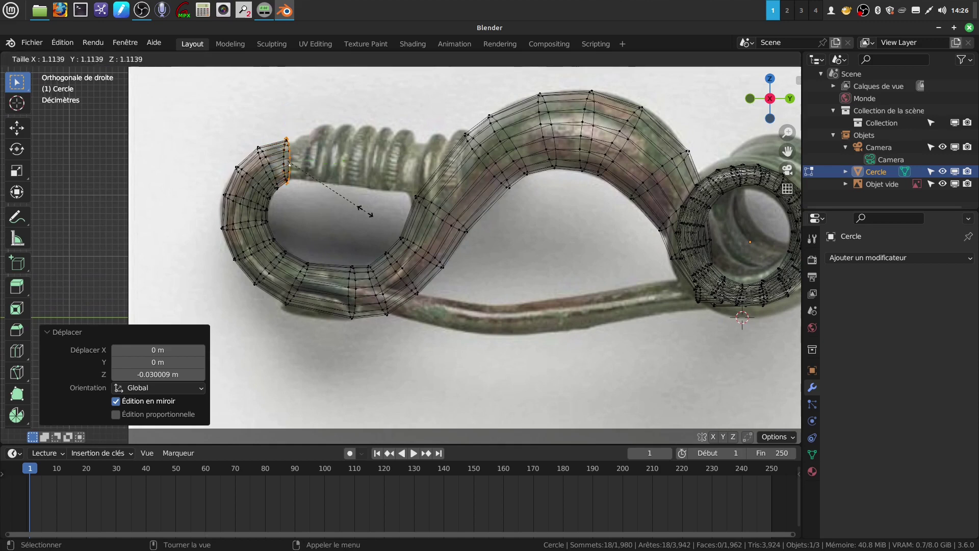
pyautogui.click(378, 220)
pyautogui.press('g')
pyautogui.press('y')
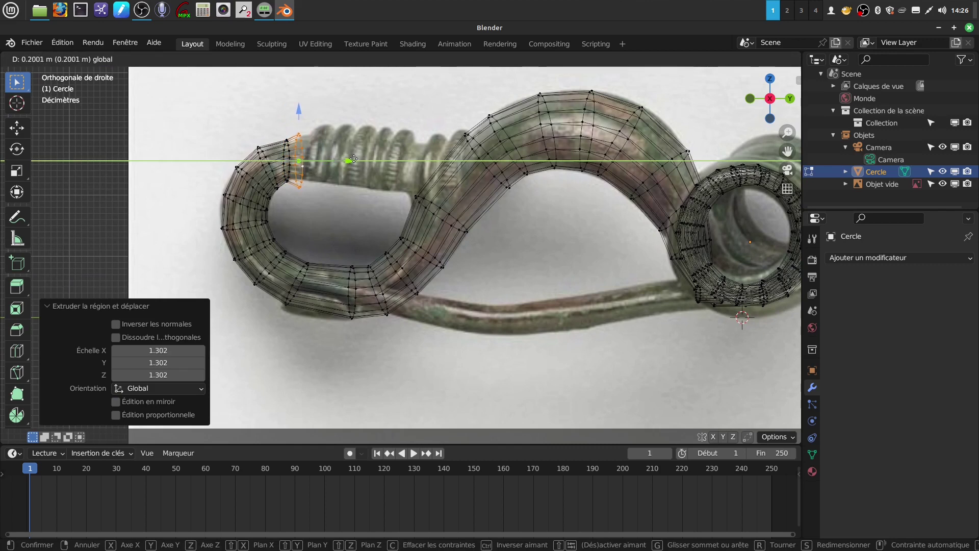
pyautogui.click(350, 159)
# Raise the flared ring about 0.12 m in Z, scale it by 0.85, and lower it about 0.06 m.
pyautogui.press('g')
pyautogui.press('z')
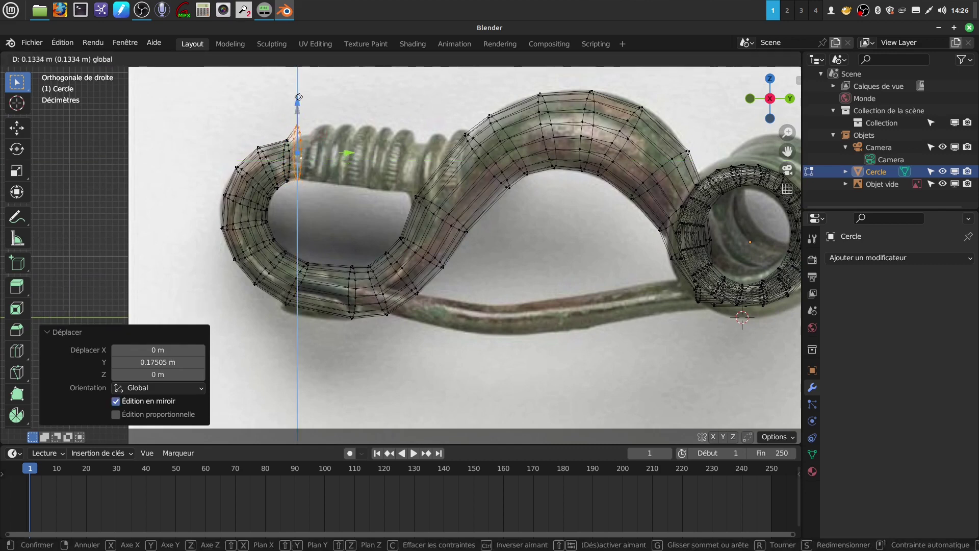
pyautogui.click(299, 104)
pyautogui.press('s')
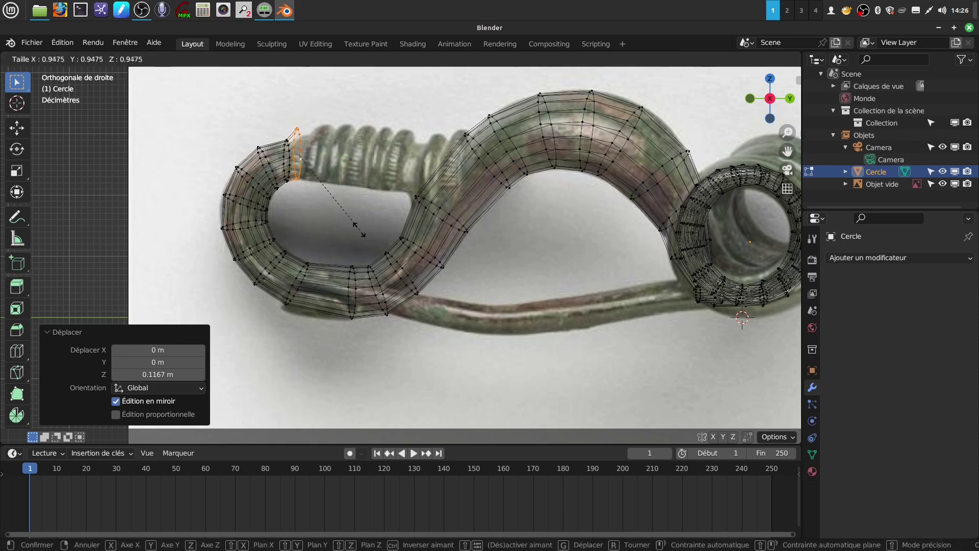
pyautogui.click(352, 222)
pyautogui.moveTo(299, 104); pyautogui.dragTo(298, 108)
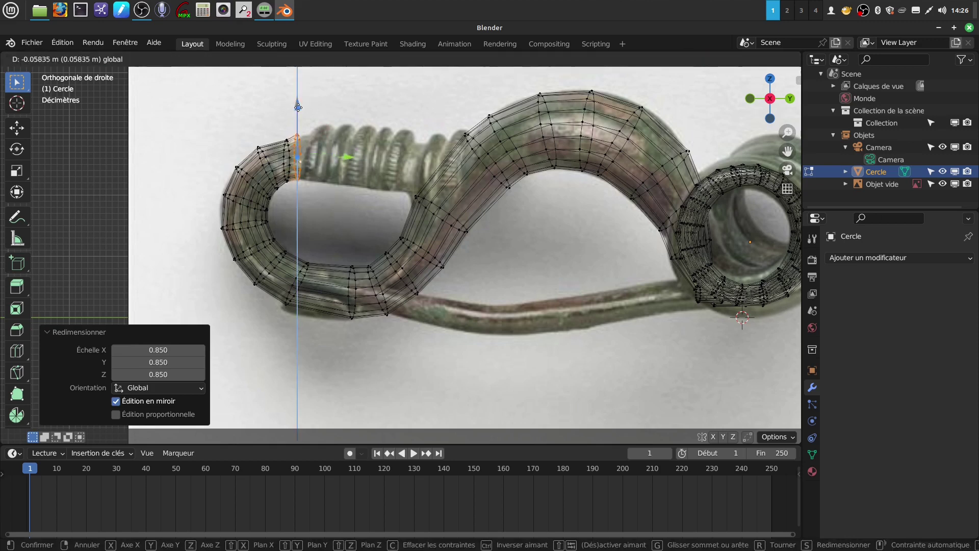
pyautogui.rightClick(298, 107)
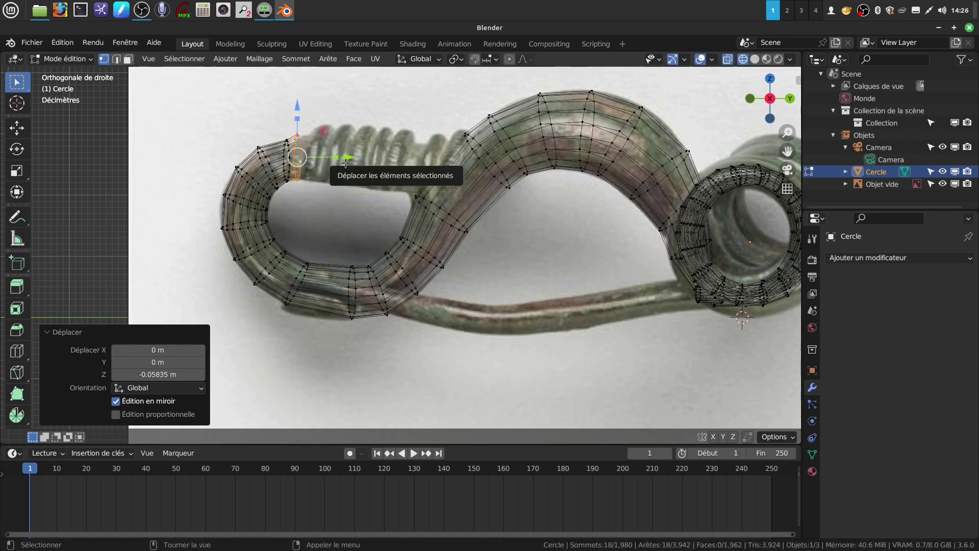
# Extrude the end ring about 0.11 m in Y at the start of the coil and show the mesh in solid shading.
pyautogui.moveTo(348, 157); pyautogui.dragTo(358, 154)
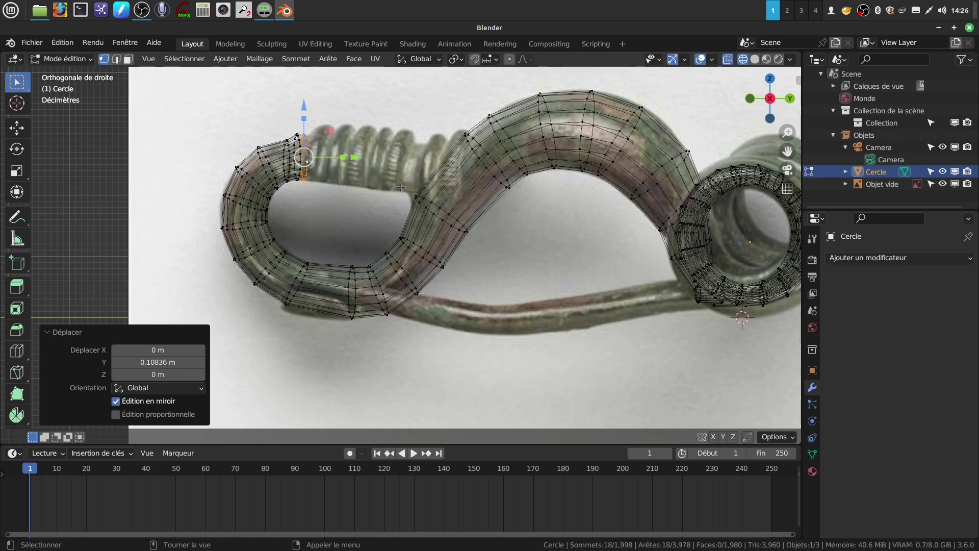
pyautogui.keyDown('shift'); pyautogui.moveTo(400, 188); pyautogui.dragTo(403, 232, button='middle'); pyautogui.keyUp('shift')
pyautogui.hotkey('shift', 'z')
pyautogui.moveTo(312, 258)
pyautogui.keyDown('ctrl'); pyautogui.mouseDown(button='middle')
pyautogui.moveTo(269, 199)
pyautogui.moveTo(373, 254)
pyautogui.moveTo(334, 270)
pyautogui.moveTo(240, 257)
pyautogui.mouseUp(button='middle'); pyautogui.keyUp('ctrl')
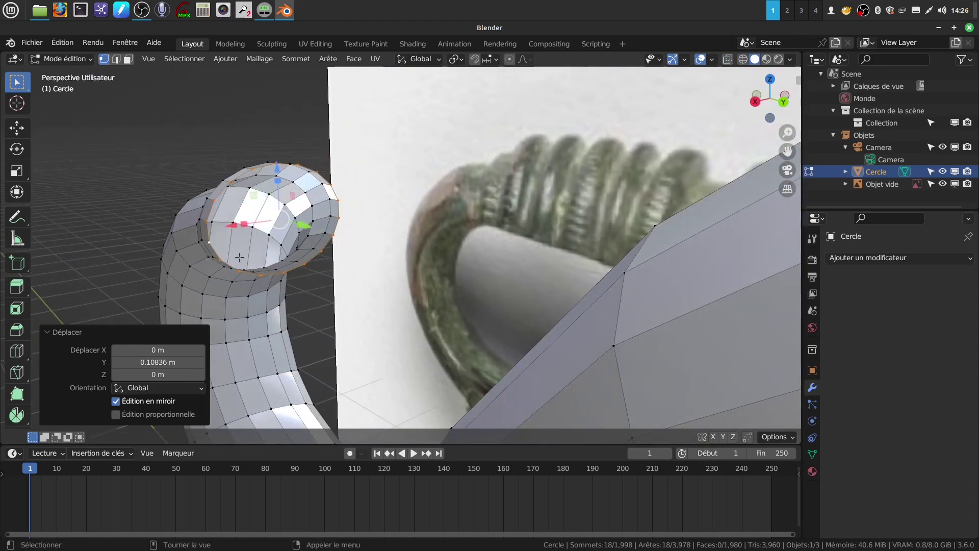
# Select the vertices along the lower half of the tube's open end ring.
pyautogui.click(206, 242)
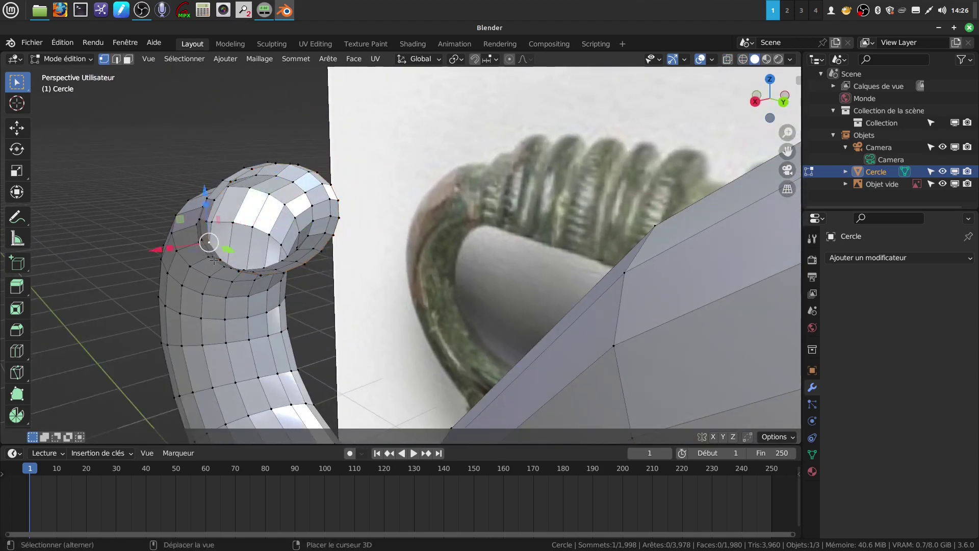
pyautogui.keyDown('shift'); pyautogui.click(333, 232); pyautogui.keyUp('shift')
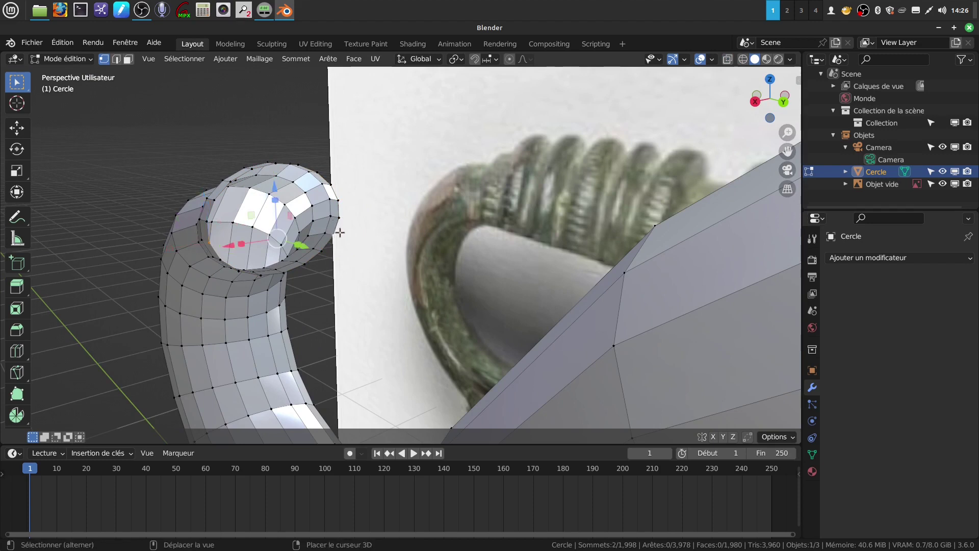
pyautogui.moveTo(323, 251); pyautogui.dragTo(242, 300, button='middle')
pyautogui.keyDown('shift'); pyautogui.click(238, 302); pyautogui.keyUp('shift')
pyautogui.press('g')
pyautogui.click(248, 297)
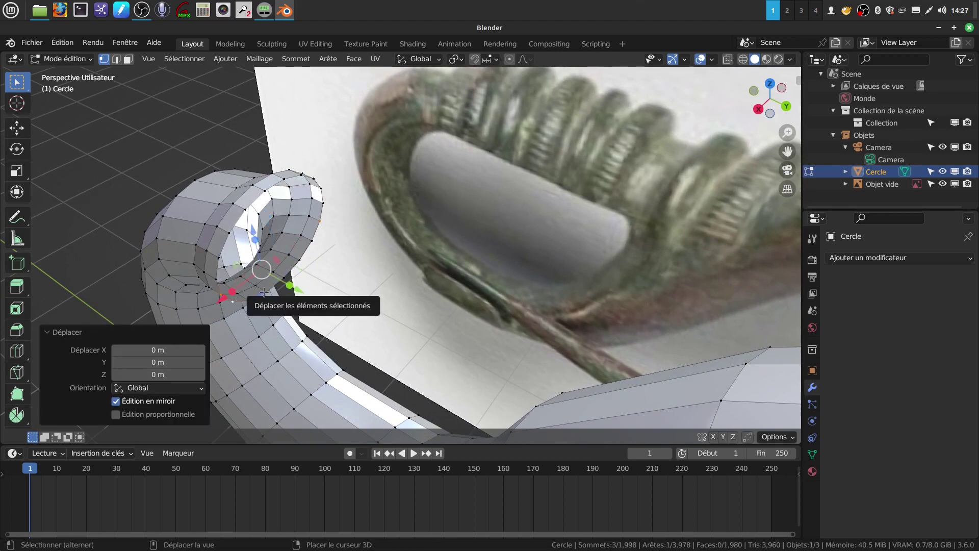
pyautogui.scroll(3, 321, 310)
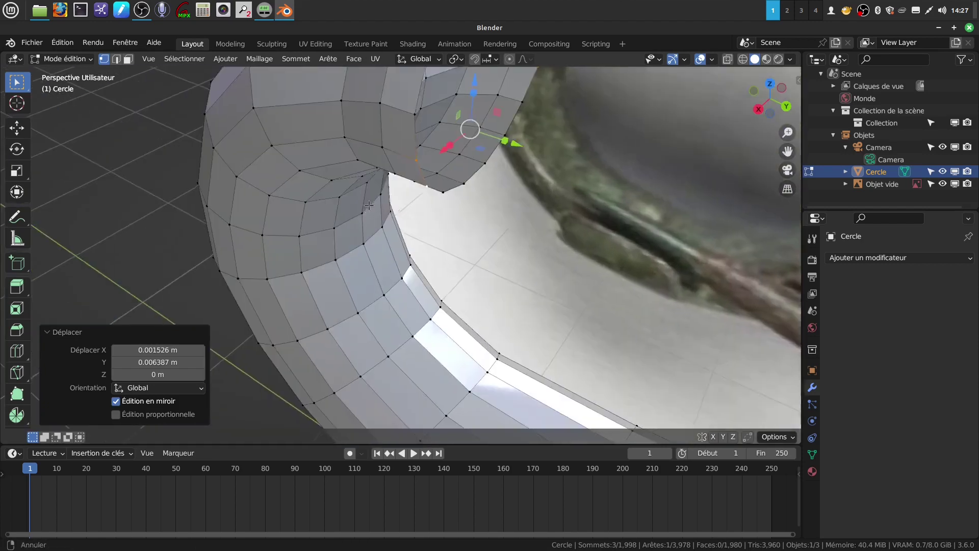
pyautogui.moveTo(369, 205); pyautogui.dragTo(600, 87, button='middle')
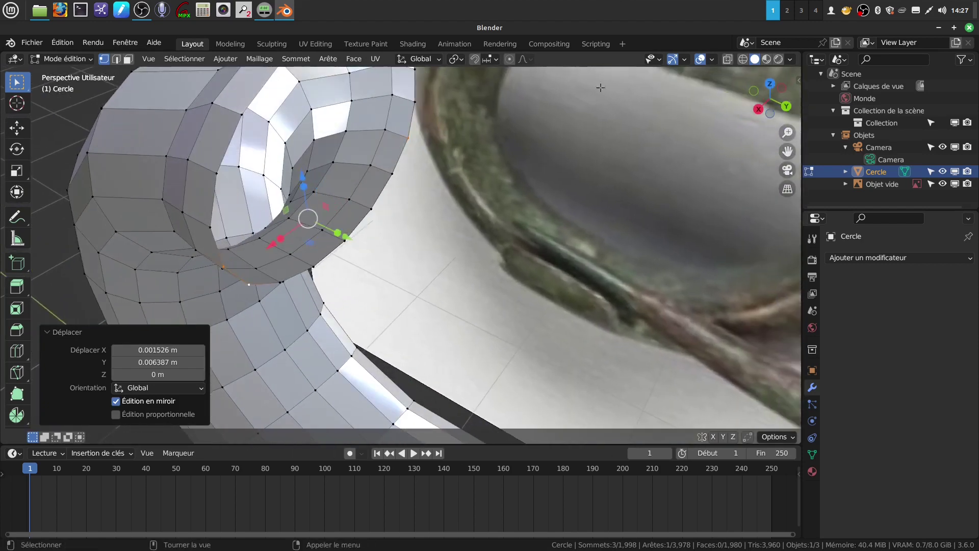
pyautogui.keyDown('shift'); pyautogui.click(276, 279); pyautogui.keyUp('shift')
pyautogui.moveTo(326, 254); pyautogui.dragTo(306, 260, button='middle')
pyautogui.keyDown('shift'); pyautogui.click(312, 263); pyautogui.keyUp('shift')
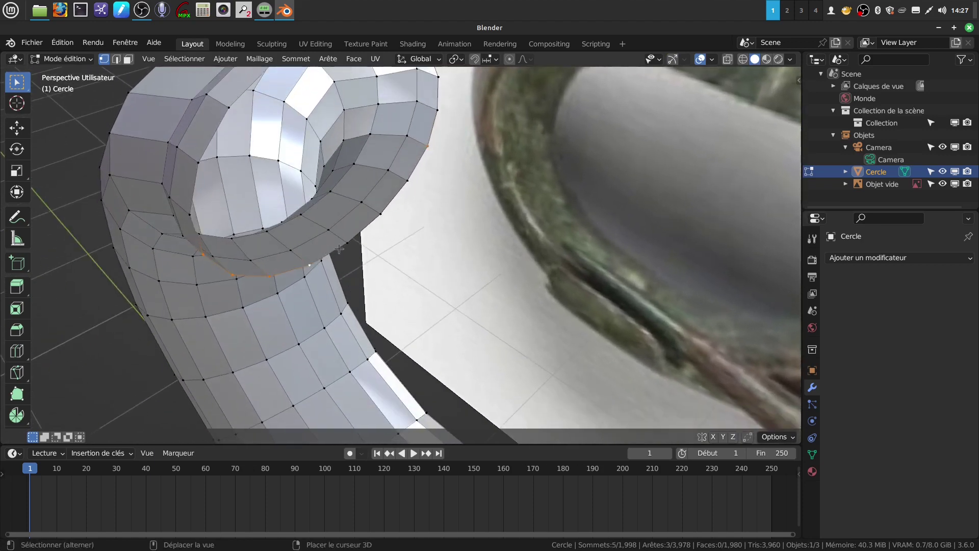
pyautogui.keyDown('shift'); pyautogui.click(355, 238); pyautogui.keyUp('shift')
pyautogui.keyDown('shift'); pyautogui.click(381, 215); pyautogui.keyUp('shift')
# Show the transform gizmos and flatten the selected lower ring vertices with a Z scale of about 0.28.
pyautogui.scroll(-4, 432, 175)
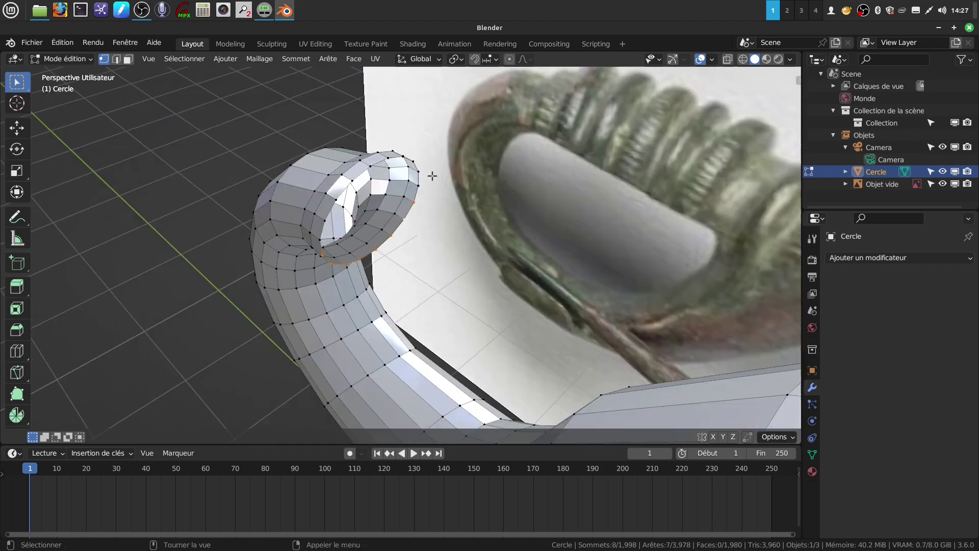
pyautogui.moveTo(426, 183); pyautogui.dragTo(414, 165, button='middle')
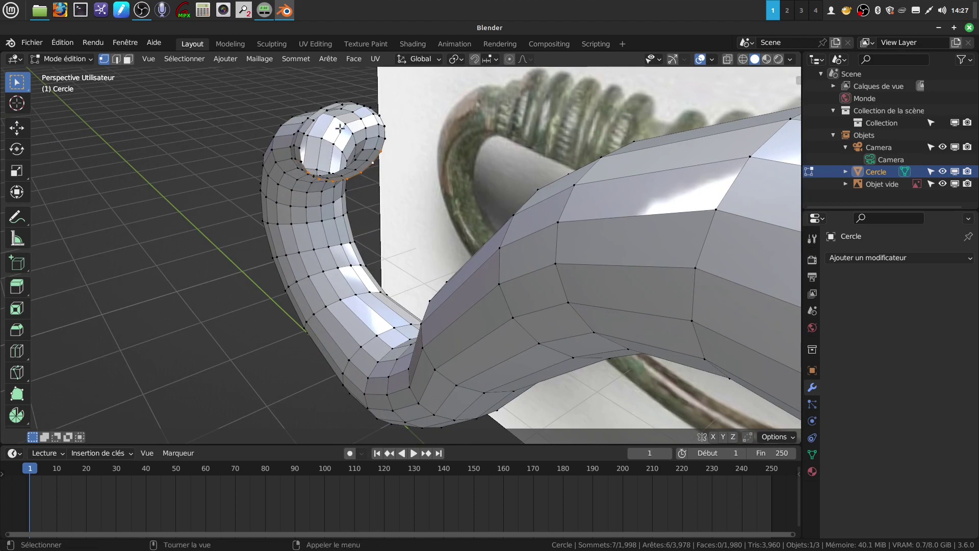
pyautogui.click(672, 60)
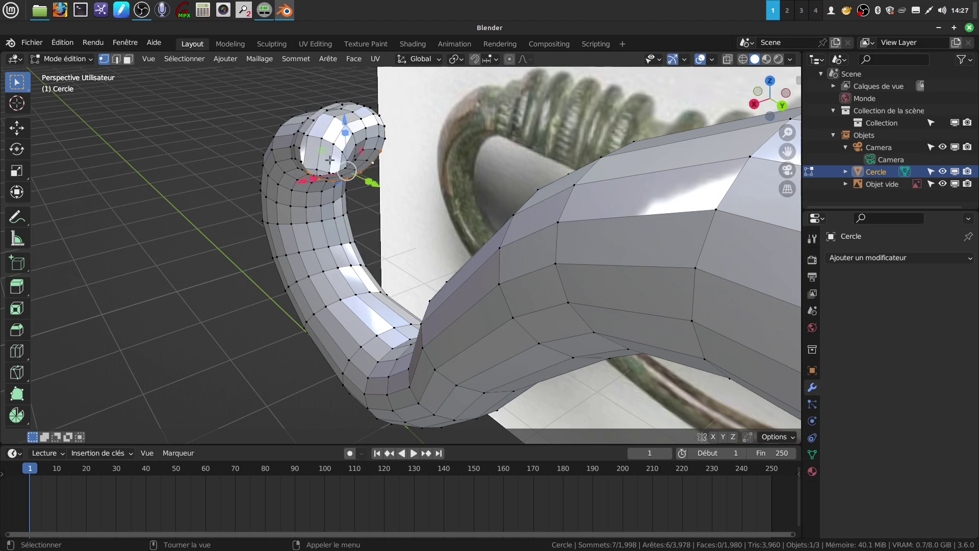
pyautogui.moveTo(345, 132); pyautogui.dragTo(343, 153)
pyautogui.moveTo(343, 153); pyautogui.dragTo(403, 180, button='middle')
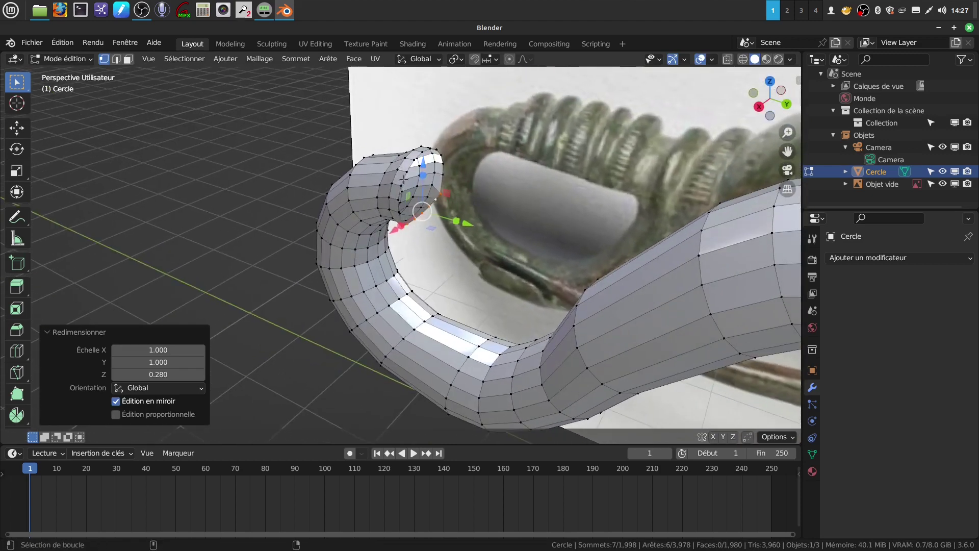
# Select the whole open end ring, scale it by about 1.08 in the right side view and lower it about 0.04 m.
pyautogui.keyDown('alt'); pyautogui.click(403, 180); pyautogui.keyUp('alt')
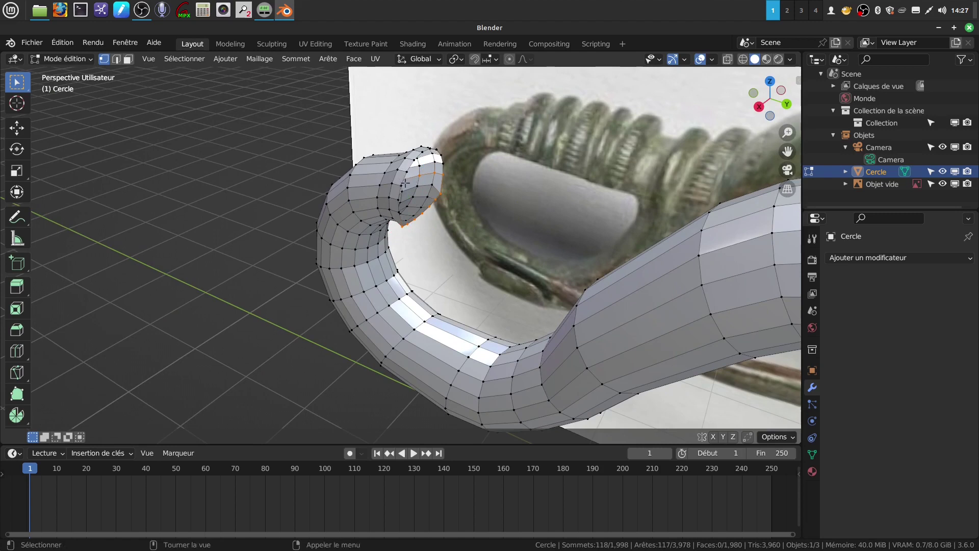
pyautogui.hotkey('alt', 'a')
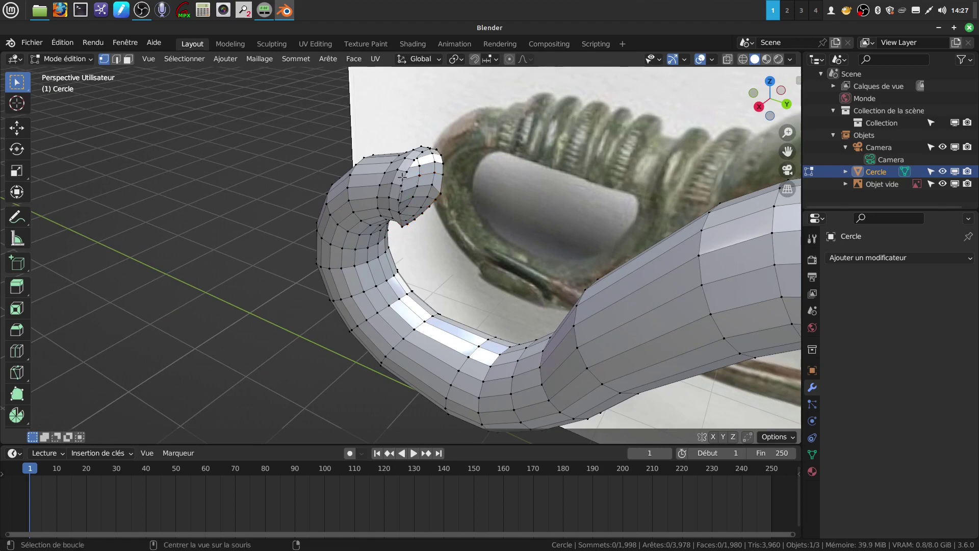
pyautogui.keyDown('alt'); pyautogui.click(403, 177); pyautogui.keyUp('alt')
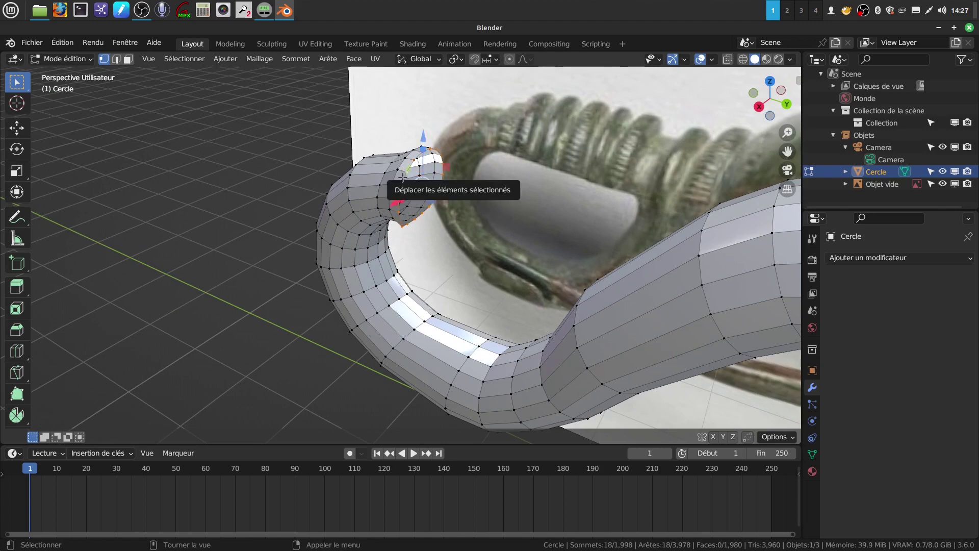
pyautogui.press('KP_3')
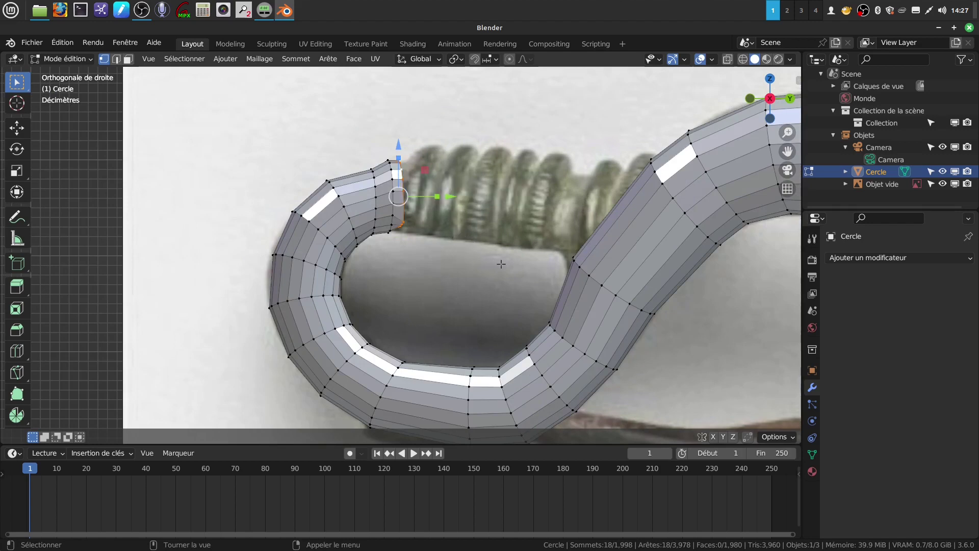
pyautogui.press('s')
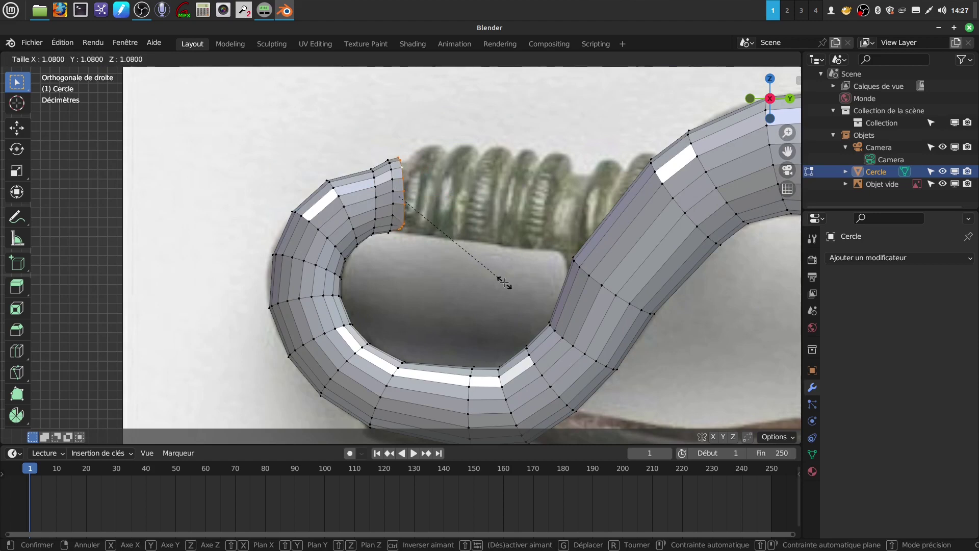
pyautogui.click(504, 283)
pyautogui.moveTo(398, 148); pyautogui.dragTo(399, 149)
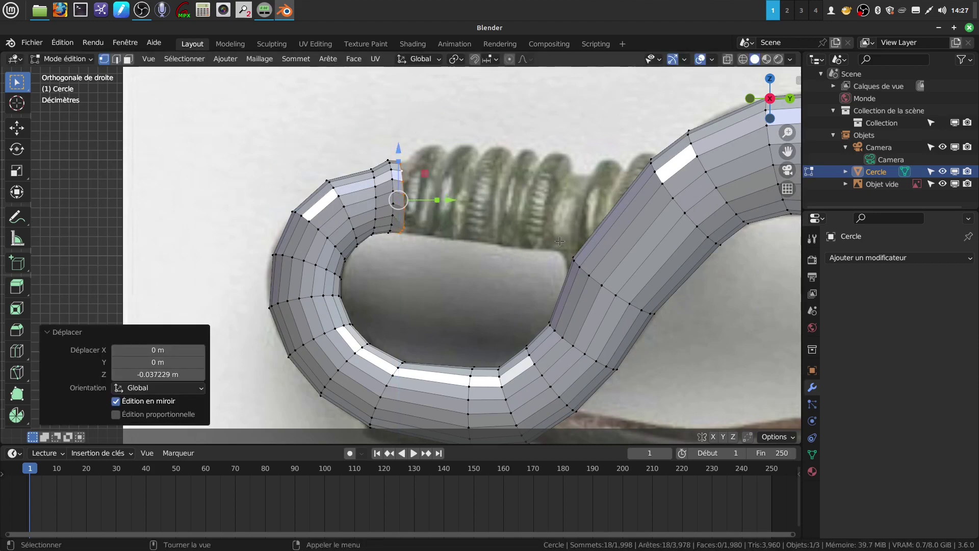
# Extrude the end ring about 1.75 m in Y along the coil, enlarge it by about 1.1 and lower it about 0.17 m in Z.
pyautogui.press('e')
pyautogui.rightClick(519, 275)
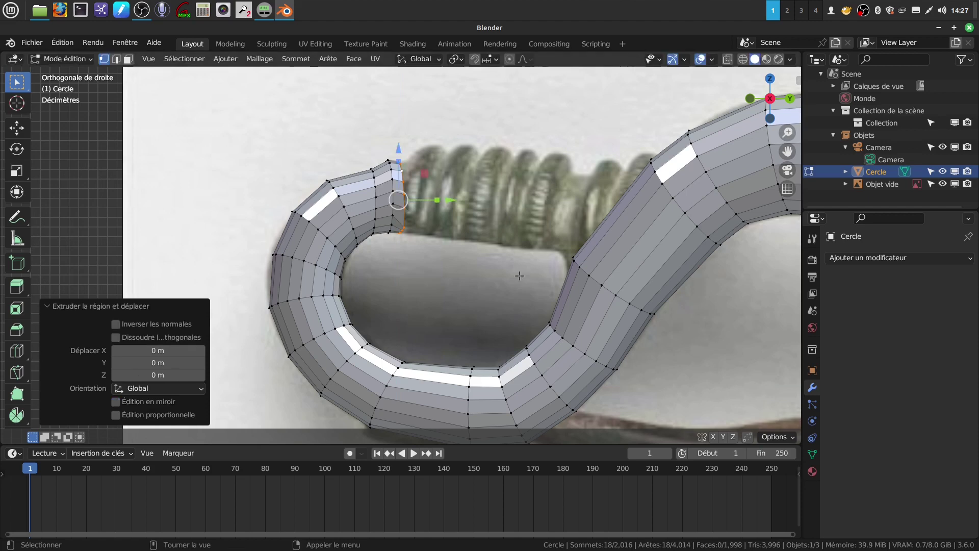
pyautogui.moveTo(453, 202); pyautogui.dragTo(620, 201)
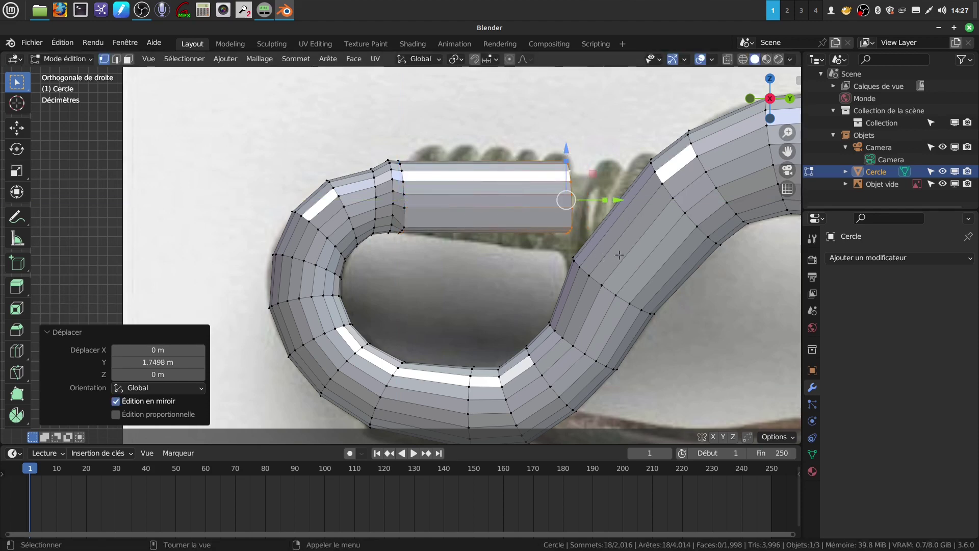
pyautogui.press('s')
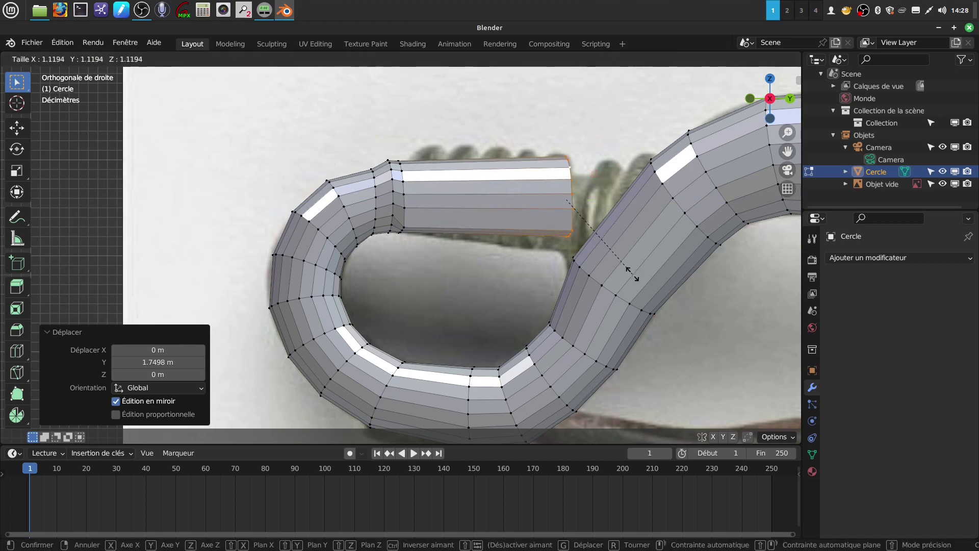
pyautogui.click(587, 147)
pyautogui.moveTo(574, 150); pyautogui.dragTo(574, 166)
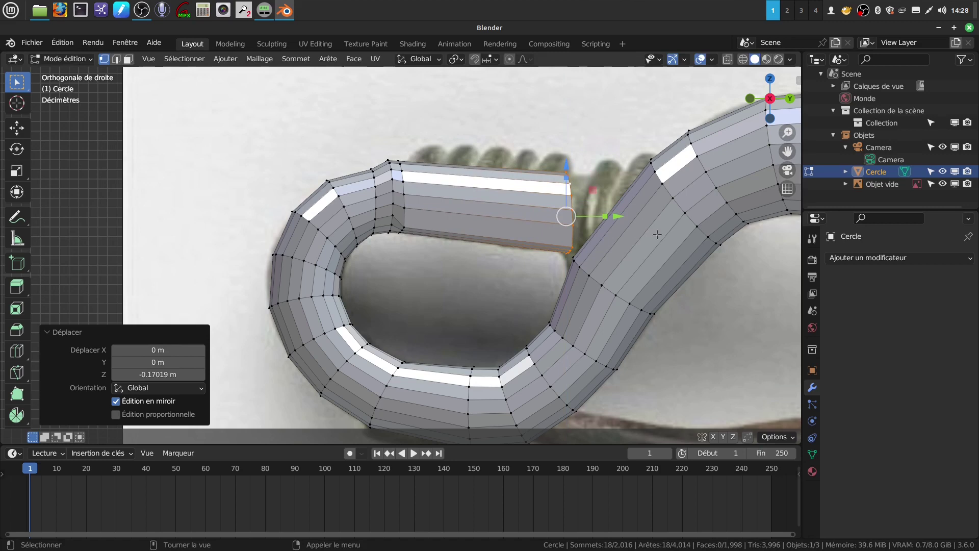
# Rotate the tube's open end ring by about 27.9° in the side view and scale it by about 1.05.
pyautogui.press('r')
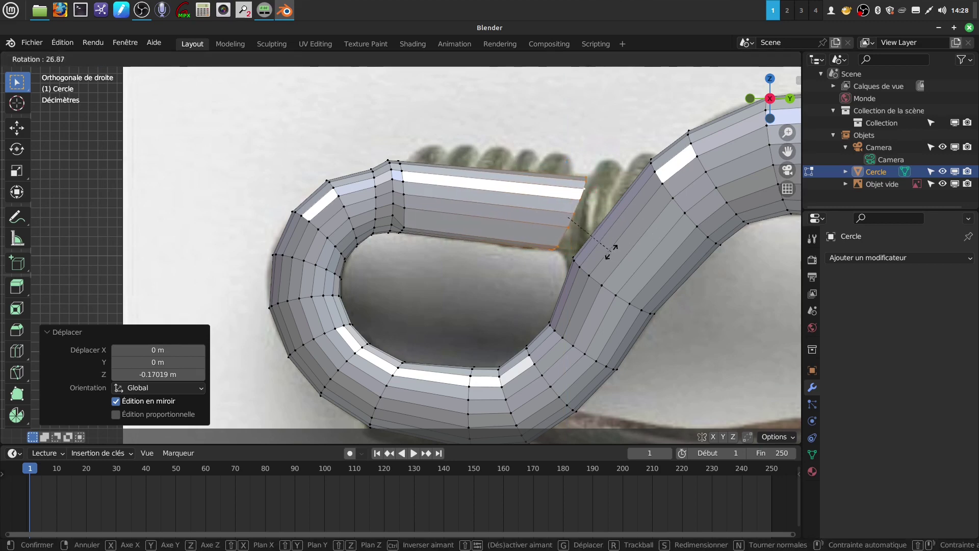
pyautogui.click(607, 250)
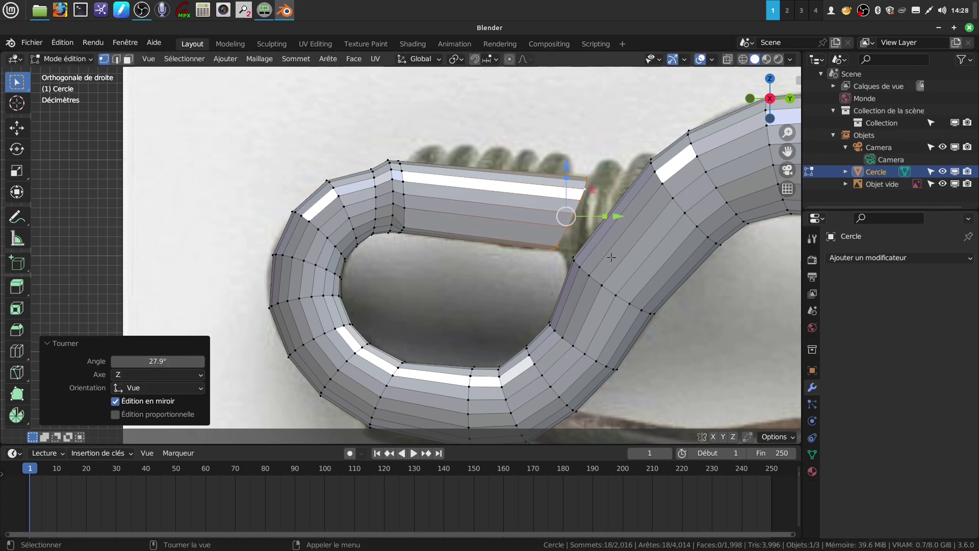
pyautogui.press('s')
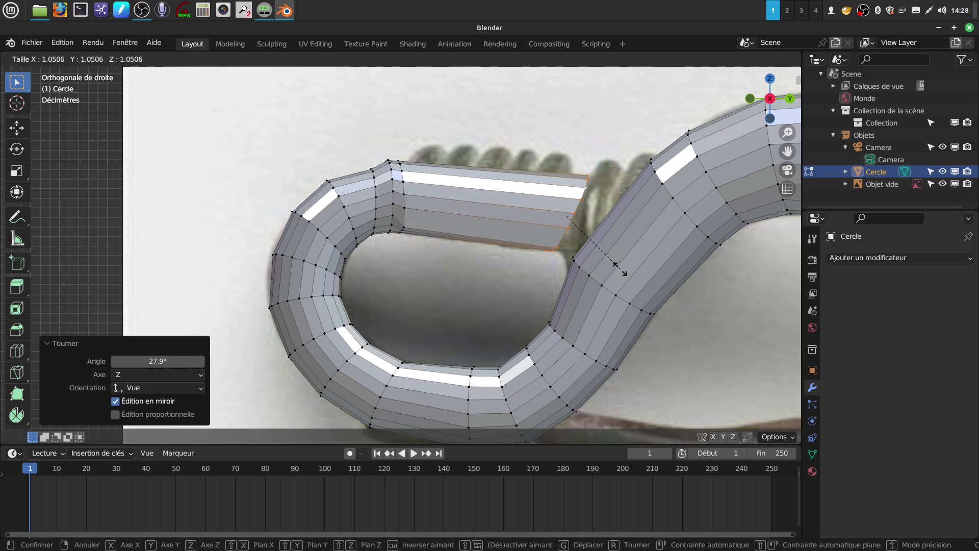
pyautogui.click(620, 269)
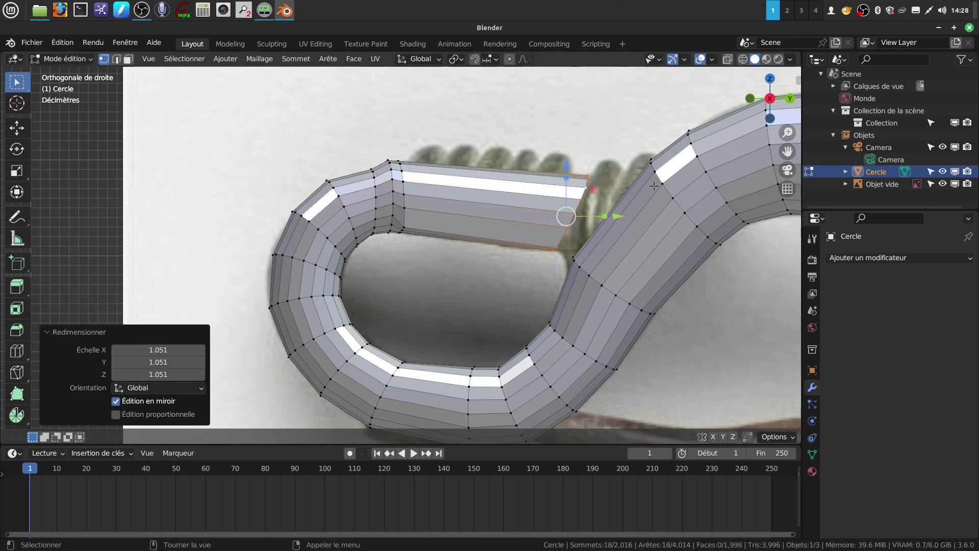
# Select the six adjacent bow faces that face the tube's open end and delete them to make an opening.
pyautogui.moveTo(633, 230)
pyautogui.mouseDown(button='middle')
pyautogui.moveTo(664, 263)
pyautogui.moveTo(628, 239)
pyautogui.mouseUp(button='middle')
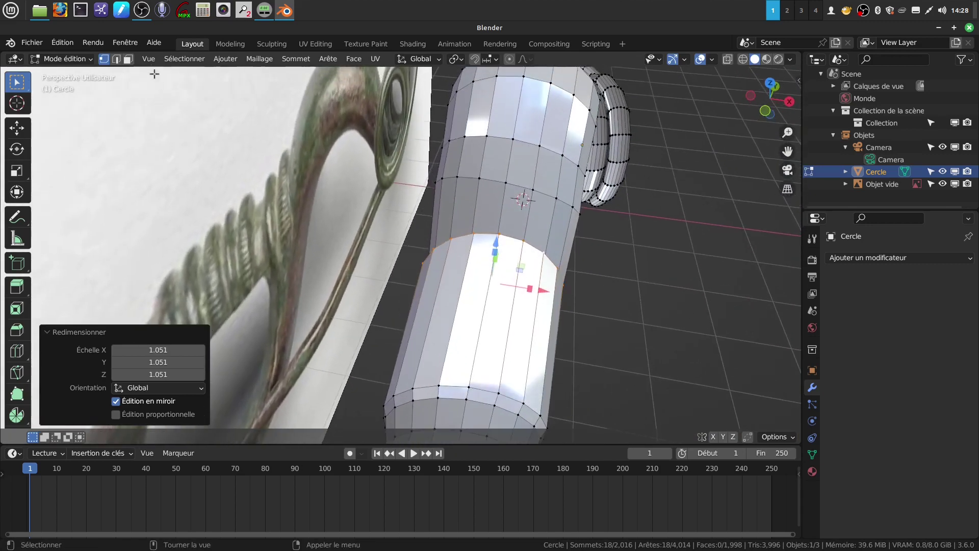
pyautogui.click(128, 60)
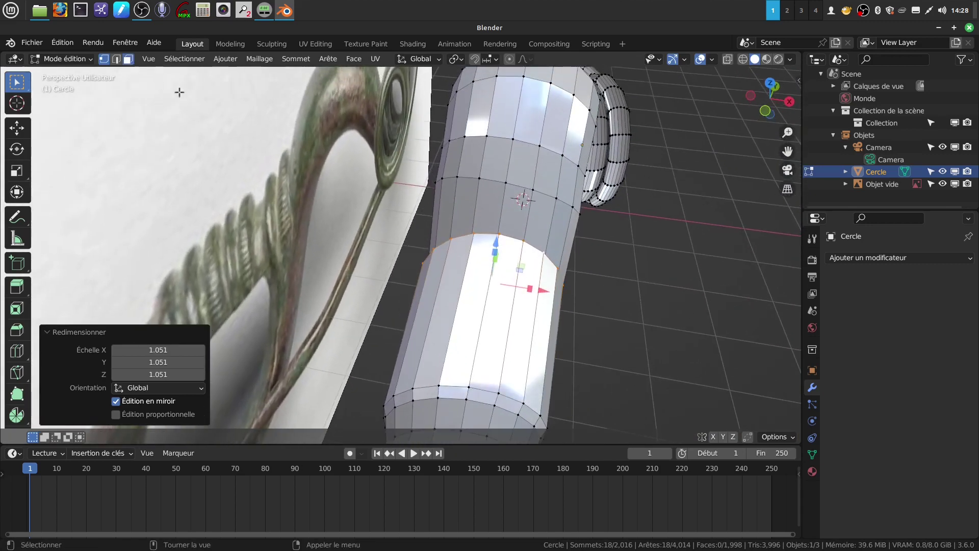
pyautogui.click(451, 197)
pyautogui.keyDown('shift'); pyautogui.click(562, 230); pyautogui.keyUp('shift')
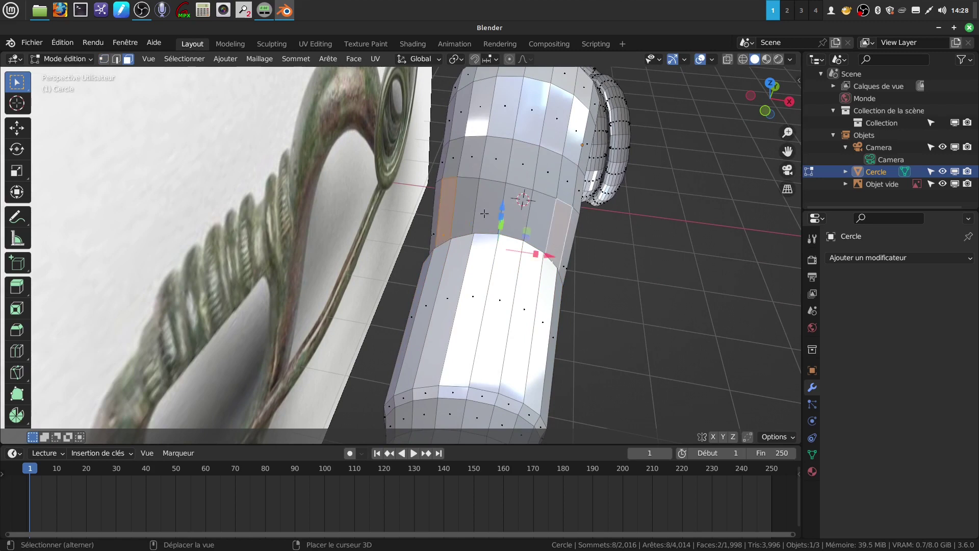
pyautogui.keyDown('shift'); pyautogui.click(471, 201); pyautogui.keyUp('shift')
pyautogui.keyDown('shift'); pyautogui.click(493, 196); pyautogui.keyUp('shift')
pyautogui.keyDown('shift'); pyautogui.click(530, 216); pyautogui.keyUp('shift')
pyautogui.keyDown('shift'); pyautogui.click(542, 216); pyautogui.keyUp('shift')
pyautogui.moveTo(542, 216); pyautogui.dragTo(374, 186, button='middle')
pyautogui.press('x')
pyautogui.click(525, 290)
# Select the tube's end ring and the border of the bow opening in vertex mode to compare their vertex counts.
pyautogui.click(101, 58)
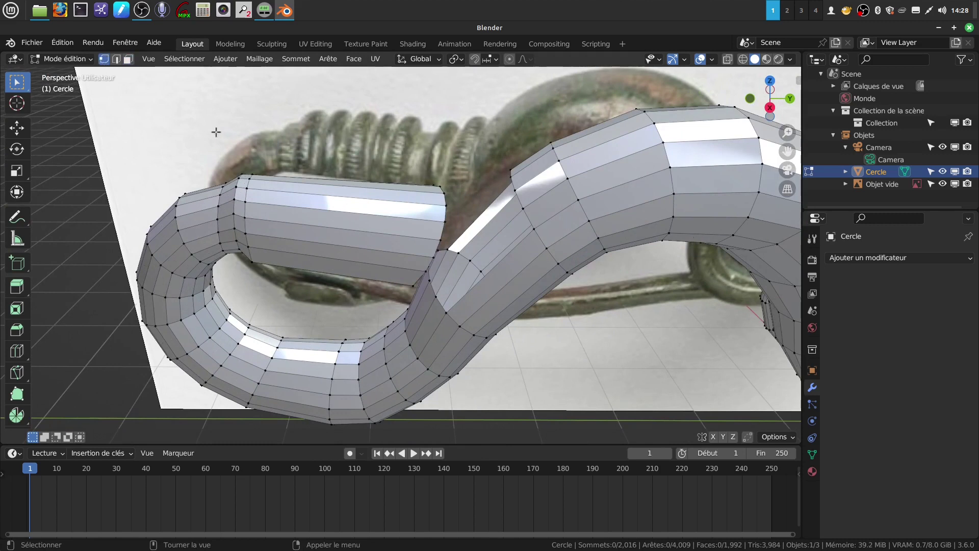
pyautogui.keyDown('alt'); pyautogui.click(442, 232); pyautogui.keyUp('alt')
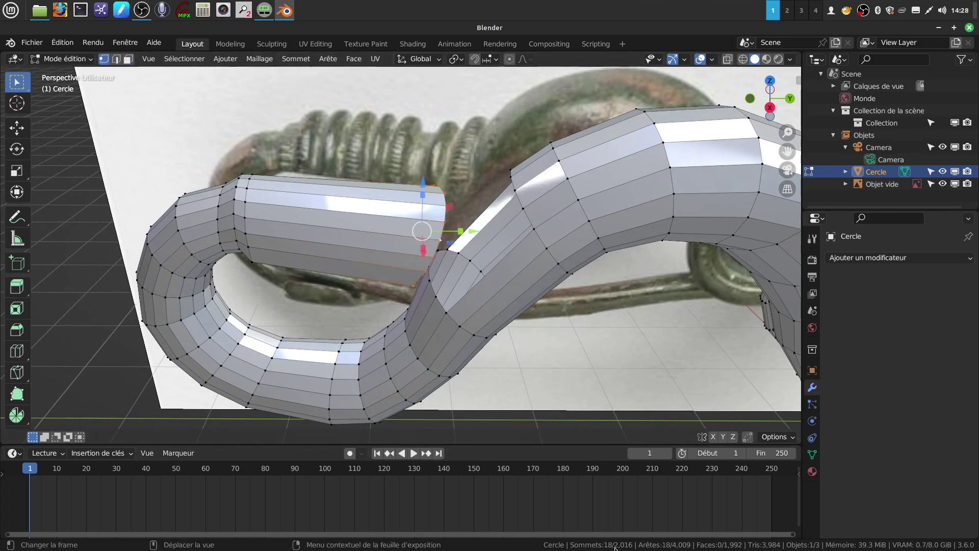
pyautogui.keyDown('shift'); pyautogui.moveTo(539, 251); pyautogui.dragTo(485, 245, button='middle'); pyautogui.keyUp('shift')
pyautogui.moveTo(645, 192); pyautogui.dragTo(467, 214, button='middle')
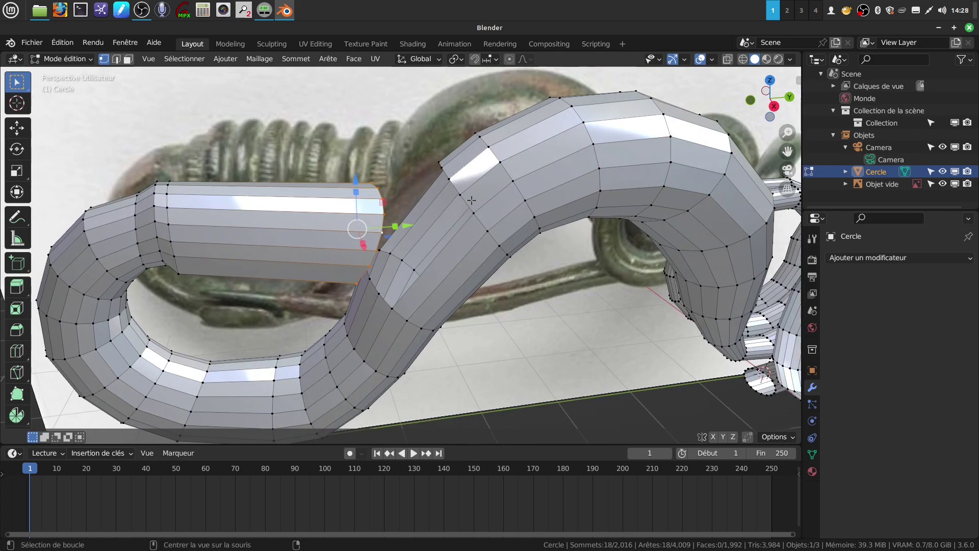
pyautogui.keyDown('alt'); pyautogui.click(466, 203); pyautogui.keyUp('alt')
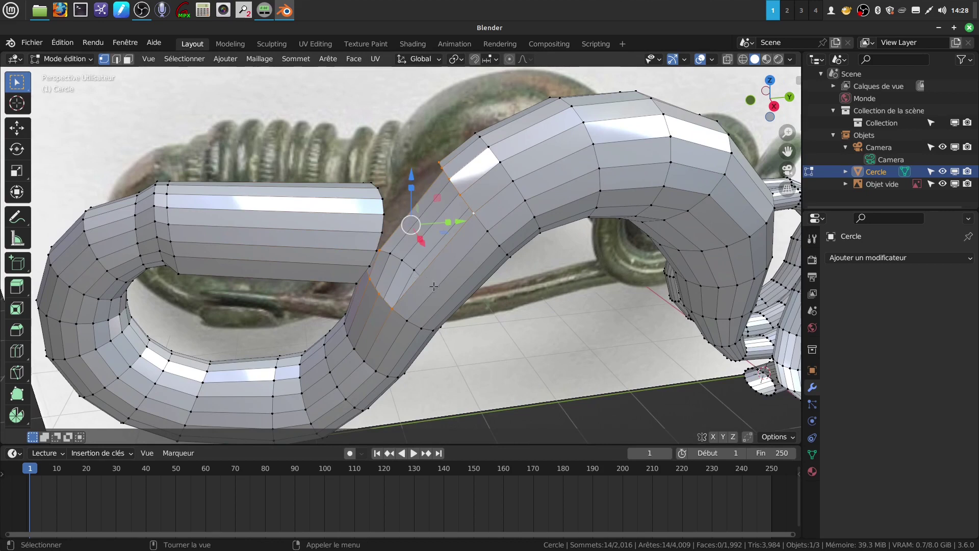
# Add two loop cuts around the bow section beside the opening and check the vertex count of the opening's border.
pyautogui.hotkey('ctrl', 'r')
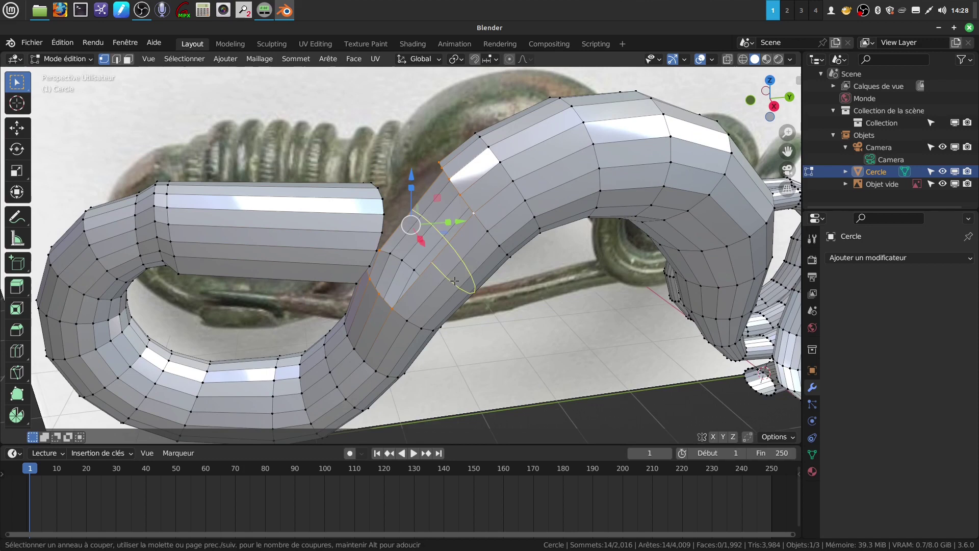
pyautogui.scroll(1, 455, 281)
pyautogui.click(454, 281)
pyautogui.rightClick(455, 297)
pyautogui.hotkey('alt', 'a')
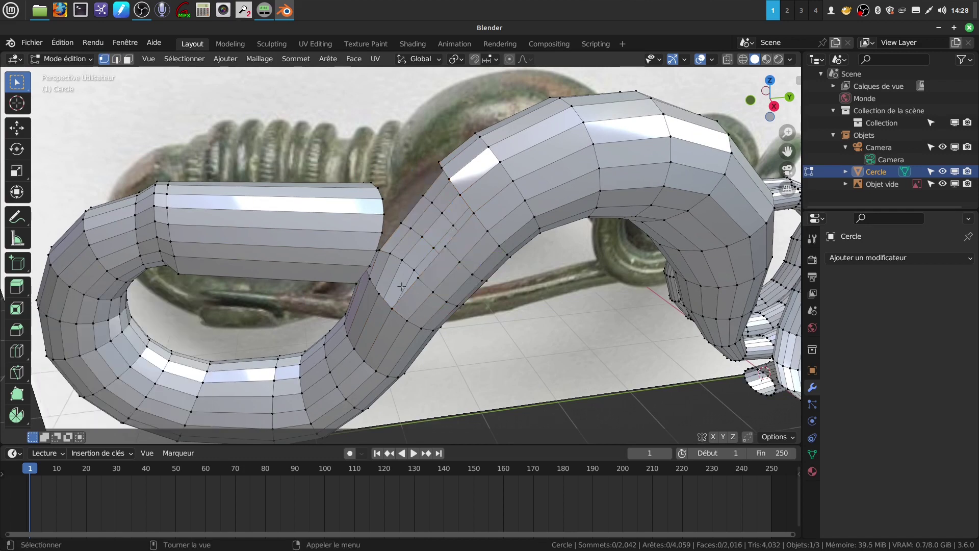
pyautogui.keyDown('alt'); pyautogui.click(409, 288); pyautogui.keyUp('alt')
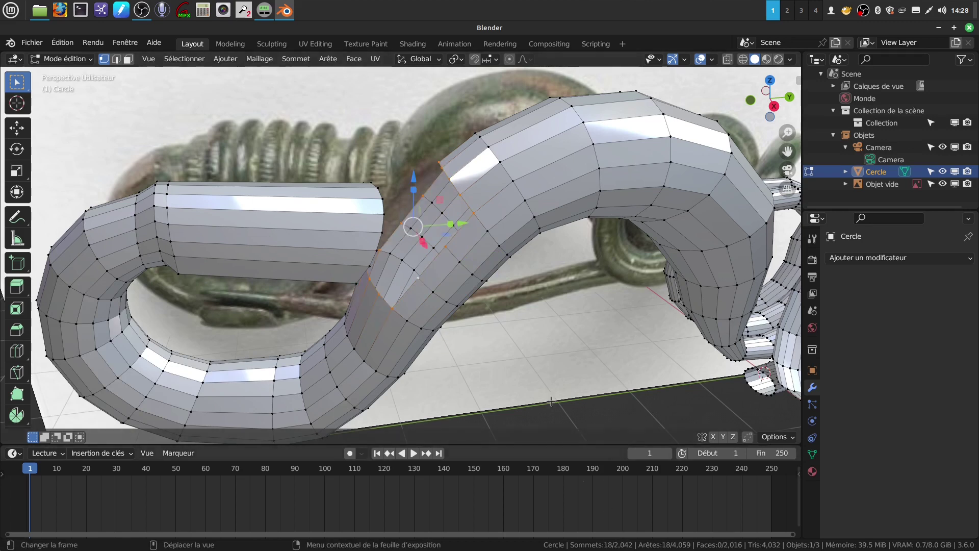
pyautogui.moveTo(381, 222); pyautogui.dragTo(401, 201, button='middle')
pyautogui.keyDown('alt'); pyautogui.keyDown('shift'); pyautogui.click(376, 244); pyautogui.keyUp('shift'); pyautogui.keyUp('alt')
pyautogui.hotkey('alt', 'a')
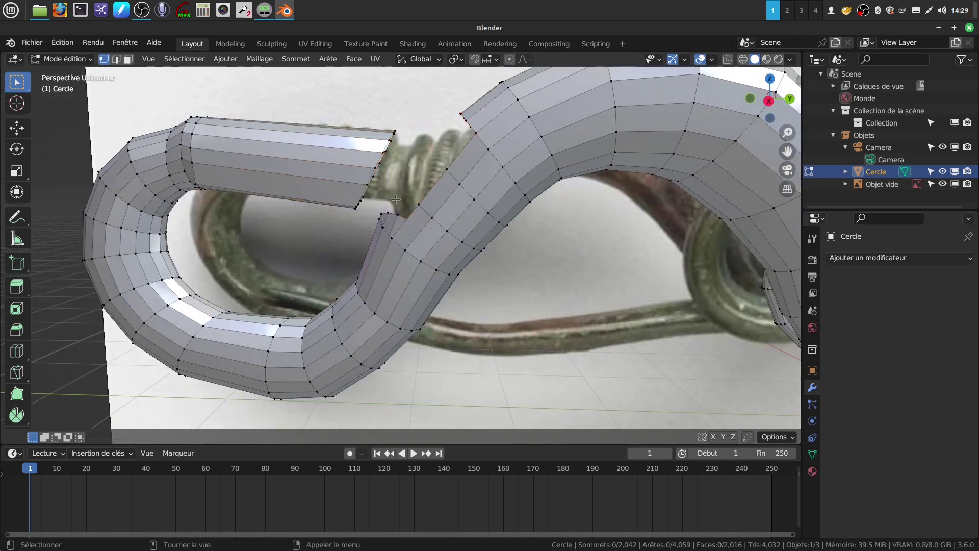
# Select the tube's end ring, move it about 0.19 m in Y, scale it by about 1.075 and raise it about 0.04 m.
pyautogui.click(379, 164)
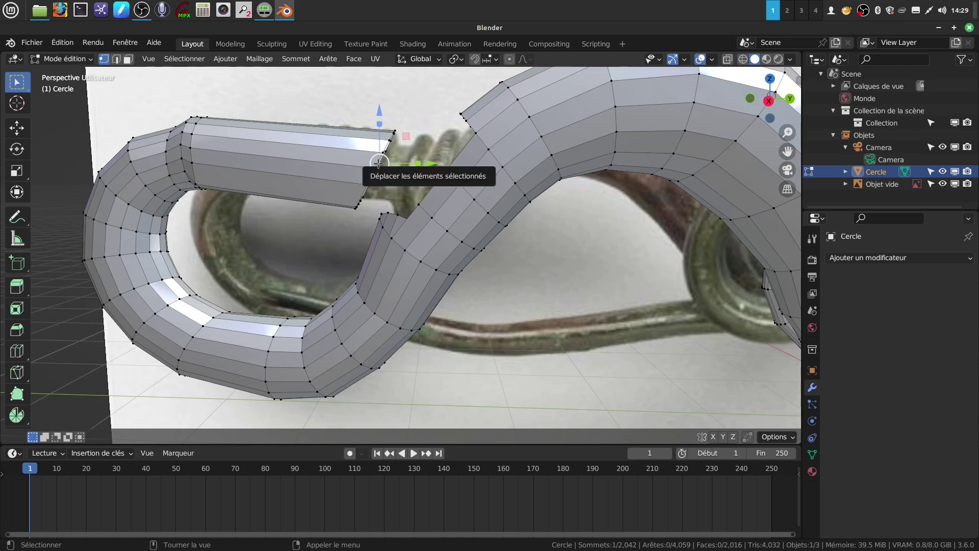
pyautogui.keyDown('alt'); pyautogui.click(390, 137); pyautogui.keyUp('alt')
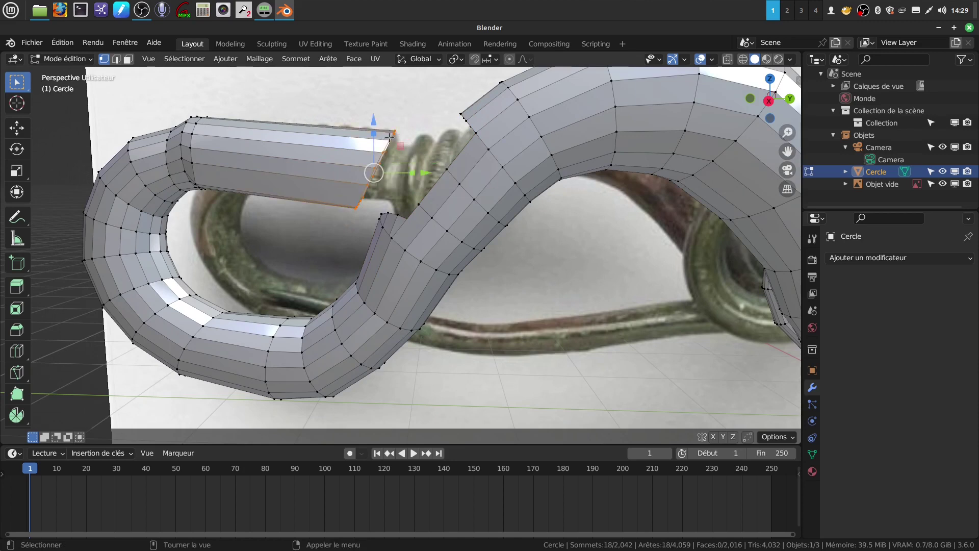
pyautogui.press('KP_3')
pyautogui.moveTo(447, 177); pyautogui.dragTo(459, 171)
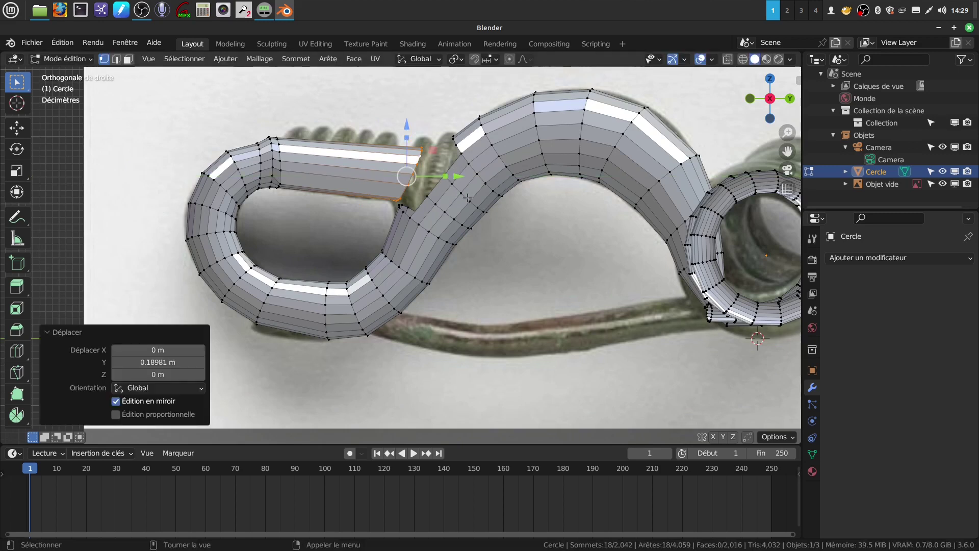
pyautogui.press('s')
pyautogui.click(442, 179)
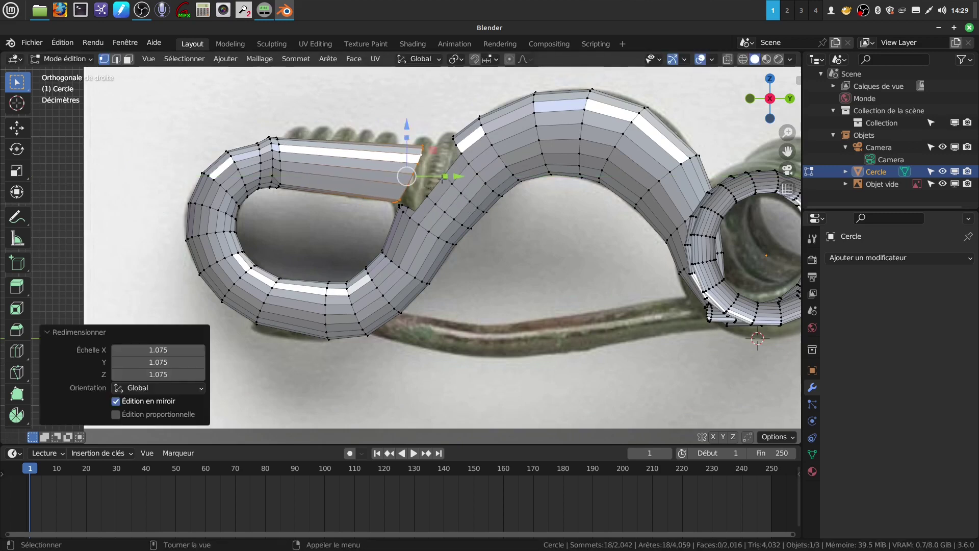
pyautogui.moveTo(406, 124); pyautogui.dragTo(409, 122)
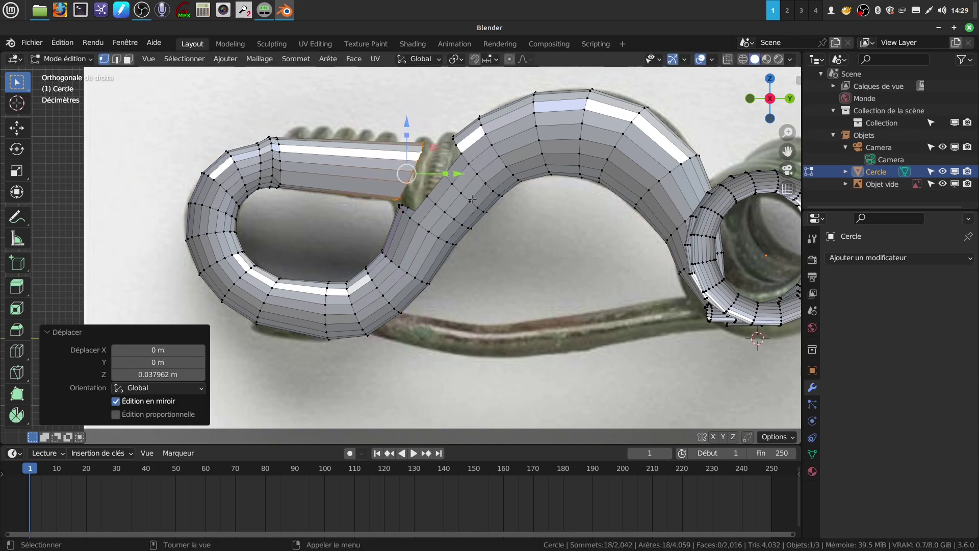
# Rotate the end ring by about 11.9° and shift it about 0.076 m in Y toward the bow.
pyautogui.press('r')
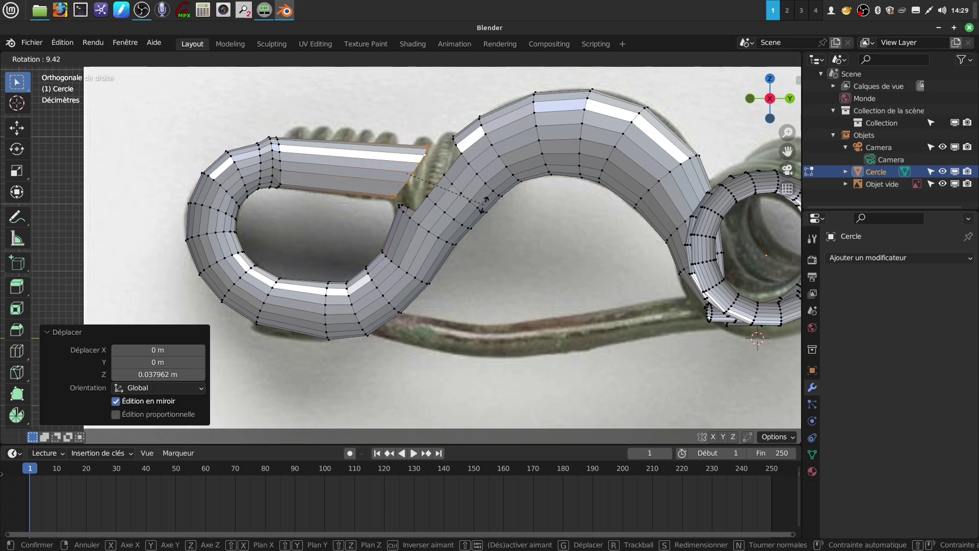
pyautogui.click(481, 207)
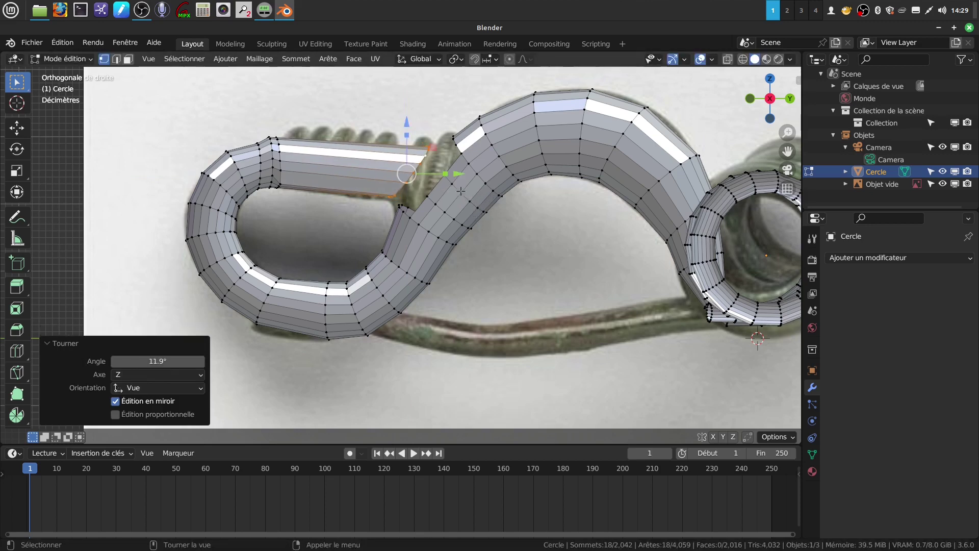
pyautogui.moveTo(460, 176); pyautogui.dragTo(460, 195)
# Add the bow opening's border to the end ring selection and bridge the two edge loops.
pyautogui.scroll(2, 474, 294)
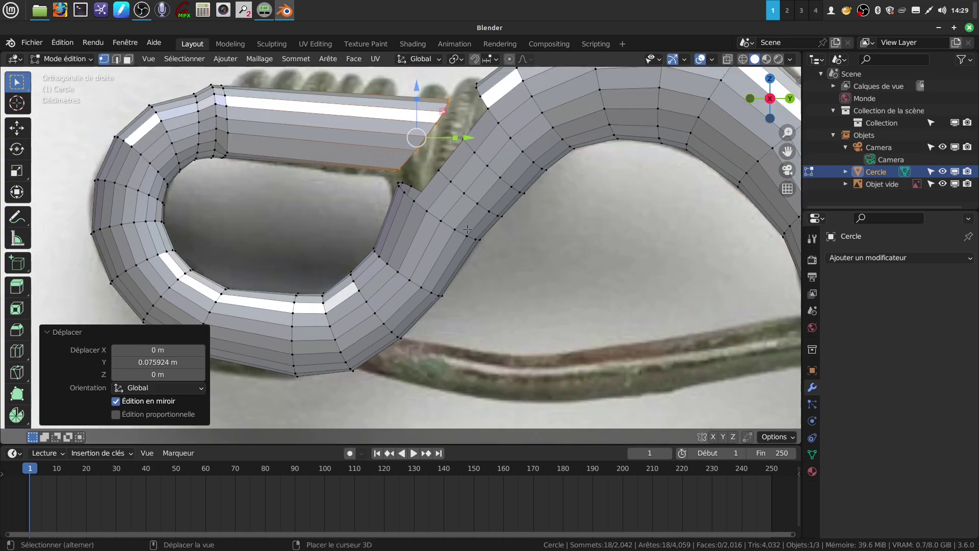
pyautogui.keyDown('shift'); pyautogui.moveTo(463, 225); pyautogui.dragTo(425, 243, button='middle'); pyautogui.keyUp('shift')
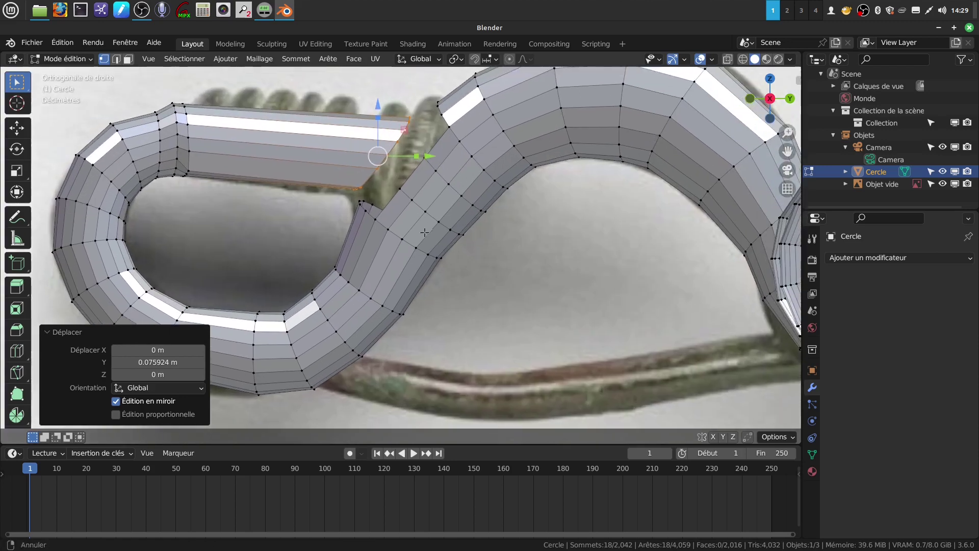
pyautogui.keyDown('alt'); pyautogui.keyDown('shift'); pyautogui.click(391, 196); pyautogui.keyUp('shift'); pyautogui.keyUp('alt')
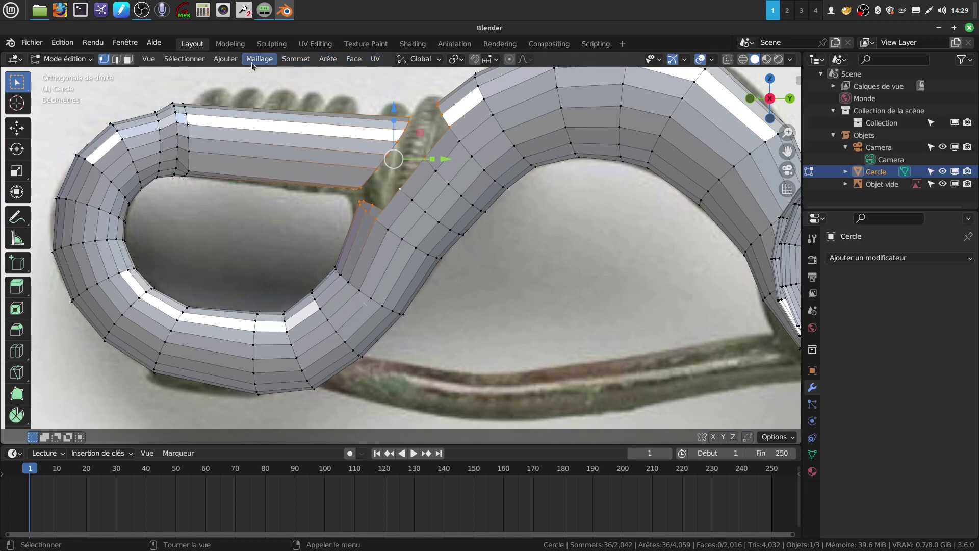
pyautogui.click(328, 59)
pyautogui.click(386, 109)
pyautogui.moveTo(394, 152); pyautogui.dragTo(426, 194, button='middle')
pyautogui.moveTo(392, 225); pyautogui.dragTo(452, 228, button='middle')
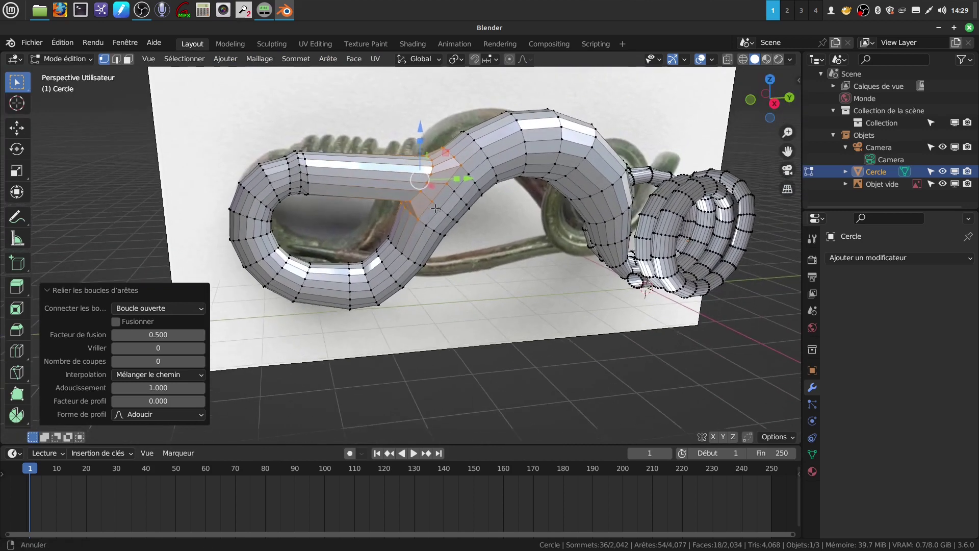
# Return to Object Mode and add a Subdivision Surface modifier to the fibula with 2 viewport levels.
pyautogui.press('Tab')
pyautogui.moveTo(458, 181); pyautogui.dragTo(529, 200, button='middle')
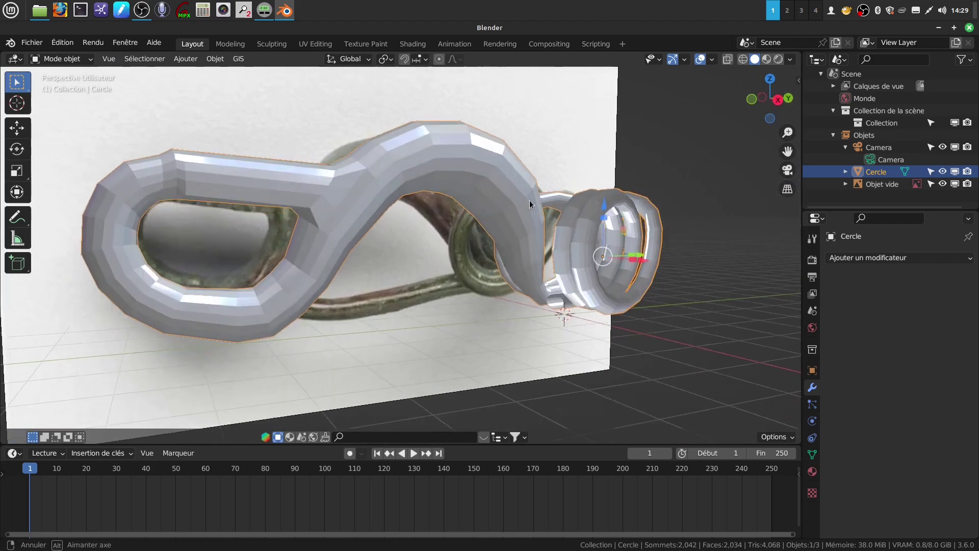
pyautogui.click(971, 259)
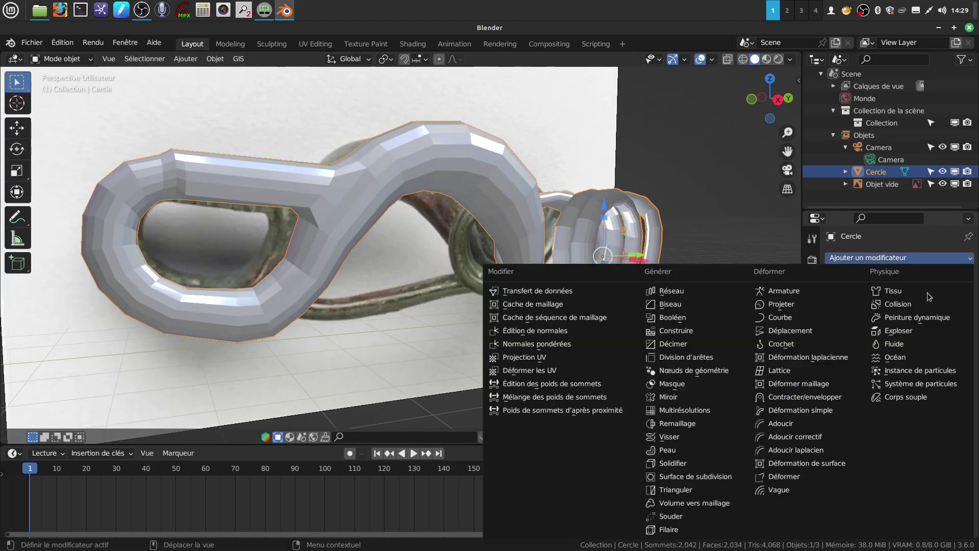
pyautogui.click(710, 476)
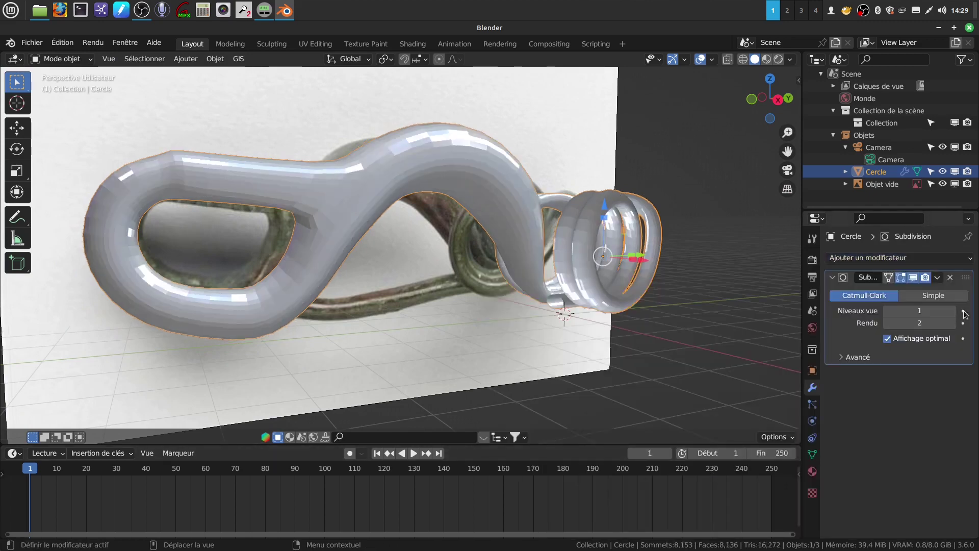
# Apply smooth shading to the fibula and turn off the subdivision modifier's viewport display.
pyautogui.moveTo(336, 224)
pyautogui.mouseDown(button='middle')
pyautogui.moveTo(340, 213)
pyautogui.moveTo(358, 221)
pyautogui.moveTo(347, 194)
pyautogui.moveTo(316, 188)
pyautogui.moveTo(311, 160)
pyautogui.moveTo(390, 148)
pyautogui.moveTo(397, 188)
pyautogui.moveTo(351, 212)
pyautogui.moveTo(342, 188)
pyautogui.moveTo(286, 249)
pyautogui.moveTo(299, 344)
pyautogui.moveTo(323, 350)
pyautogui.moveTo(340, 303)
pyautogui.moveTo(337, 203)
pyautogui.moveTo(422, 184)
pyautogui.mouseUp(button='middle')
pyautogui.rightClick(346, 193)
pyautogui.click(316, 191)
pyautogui.click(912, 277)
pyautogui.moveTo(605, 287); pyautogui.dragTo(476, 267, button='middle')
pyautogui.scroll(5, 444, 289)
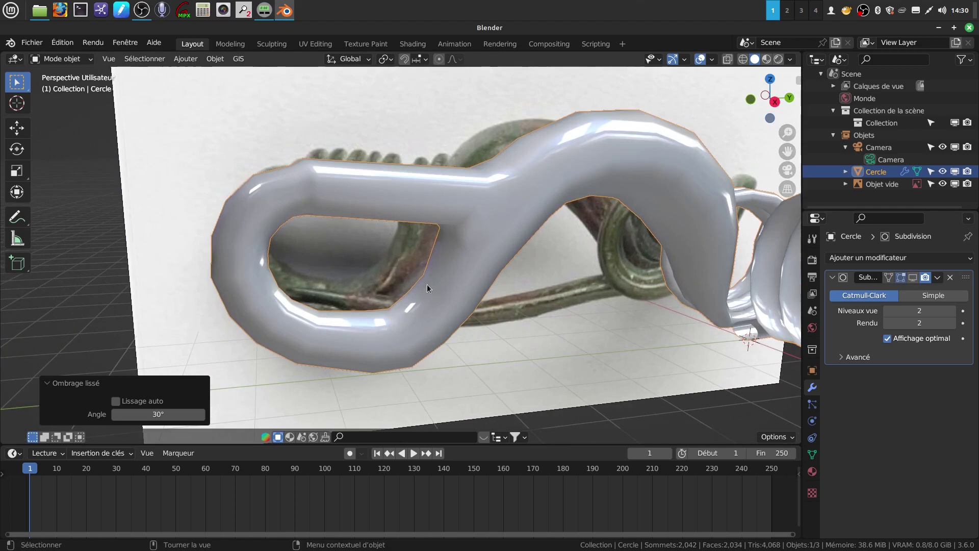
# In Edit Mode, add a loop cut across the straight upper bar with a slide factor of about -0.22 and rotate it about -11.2°.
pyautogui.press('Tab')
pyautogui.moveTo(410, 219)
pyautogui.mouseDown(button='middle')
pyautogui.moveTo(340, 208)
pyautogui.moveTo(347, 182)
pyautogui.moveTo(388, 202)
pyautogui.moveTo(421, 200)
pyautogui.moveTo(406, 205)
pyautogui.moveTo(415, 209)
pyautogui.mouseUp(button='middle')
pyautogui.hotkey('ctrl', 'r')
pyautogui.click(416, 210)
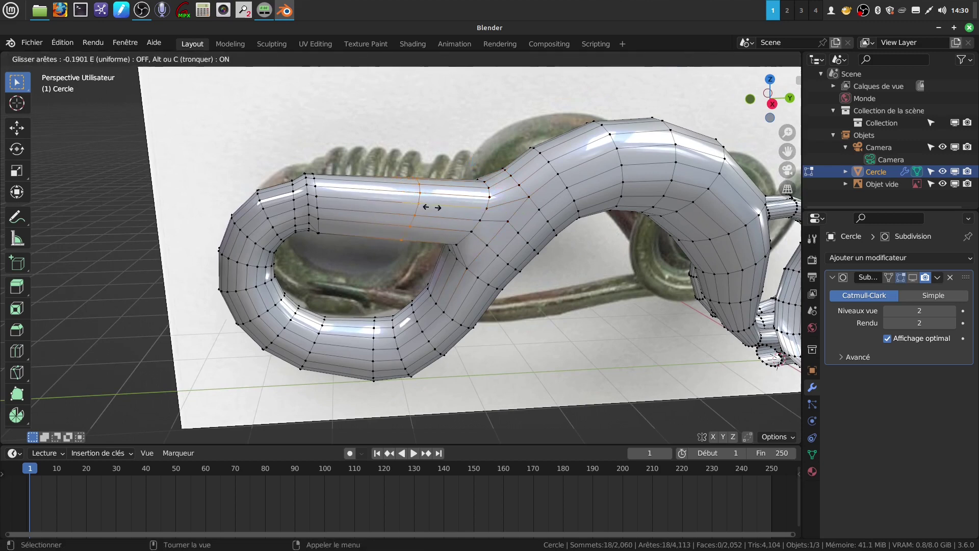
pyautogui.click(434, 204)
pyautogui.moveTo(434, 205); pyautogui.dragTo(441, 189, button='middle')
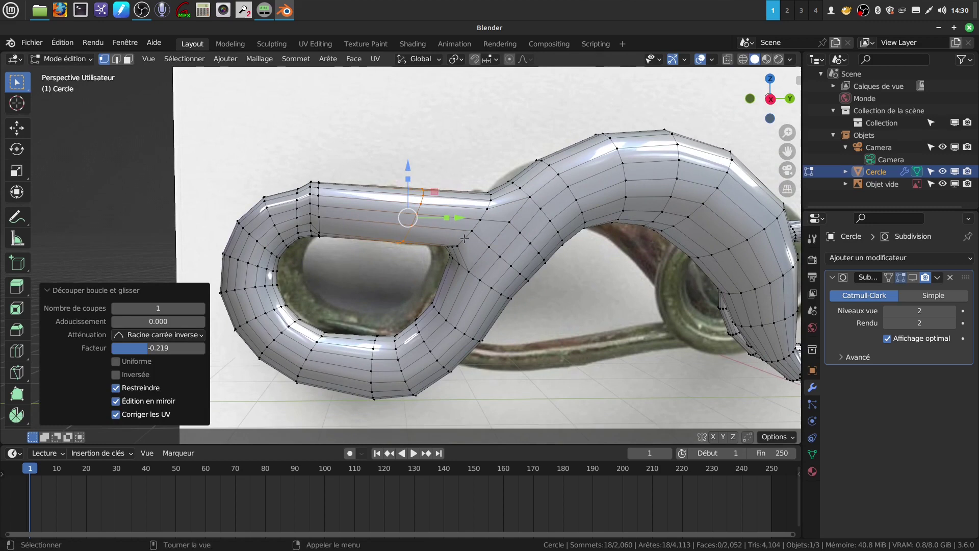
pyautogui.press('r')
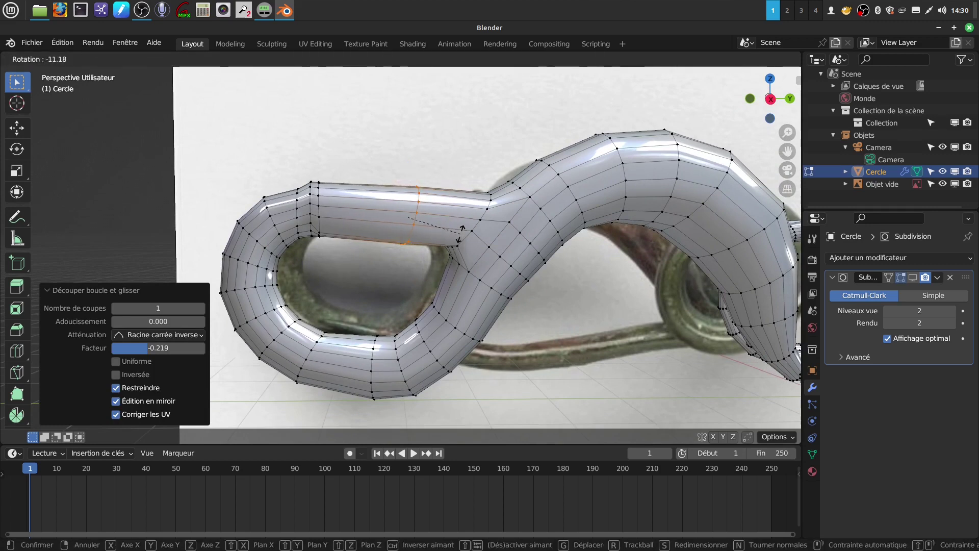
pyautogui.click(461, 233)
# Add a loop cut on the upper bar near the bow junction with a slide factor of about 0.36 and rotate it about -5°.
pyautogui.hotkey('ctrl', 'r')
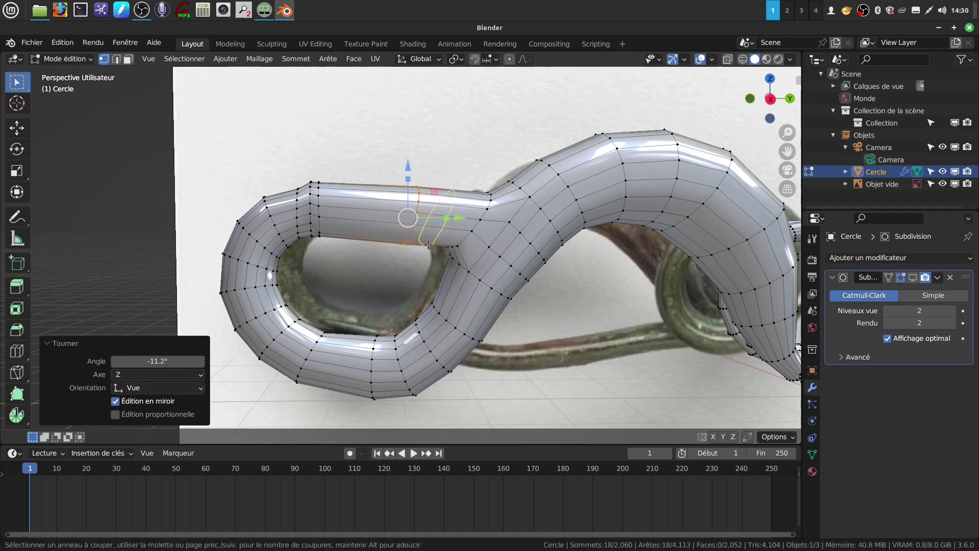
pyautogui.click(428, 245)
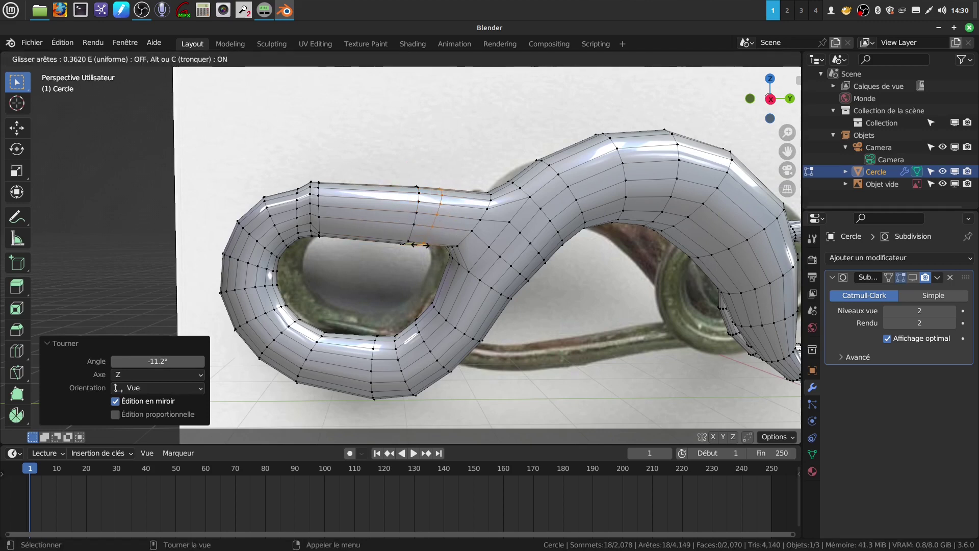
pyautogui.click(419, 245)
pyautogui.press('r')
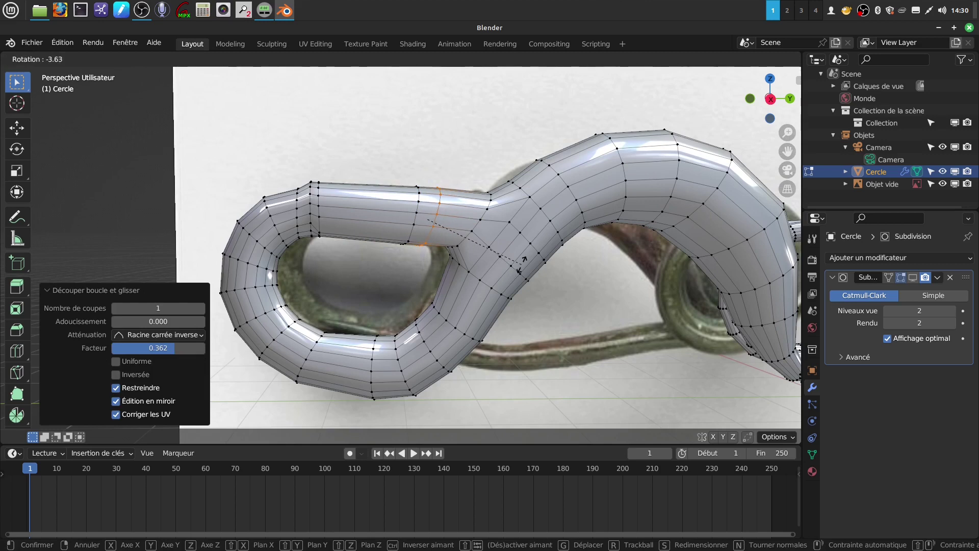
pyautogui.click(522, 262)
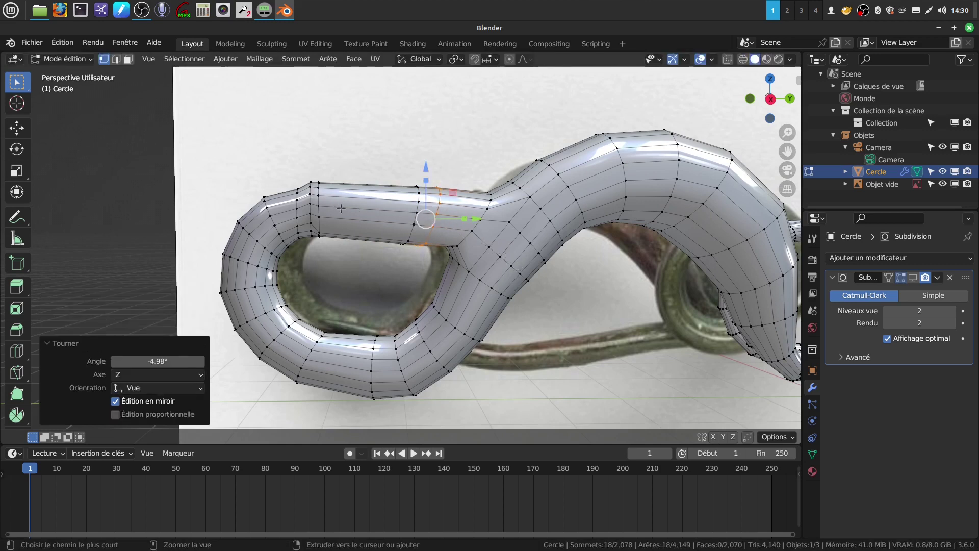
# Add six evenly spaced loop cuts, without sliding them, across the long undivided section of the straight upper bar.
pyautogui.hotkey('ctrl', 'r')
pyautogui.scroll(4, 340, 209)
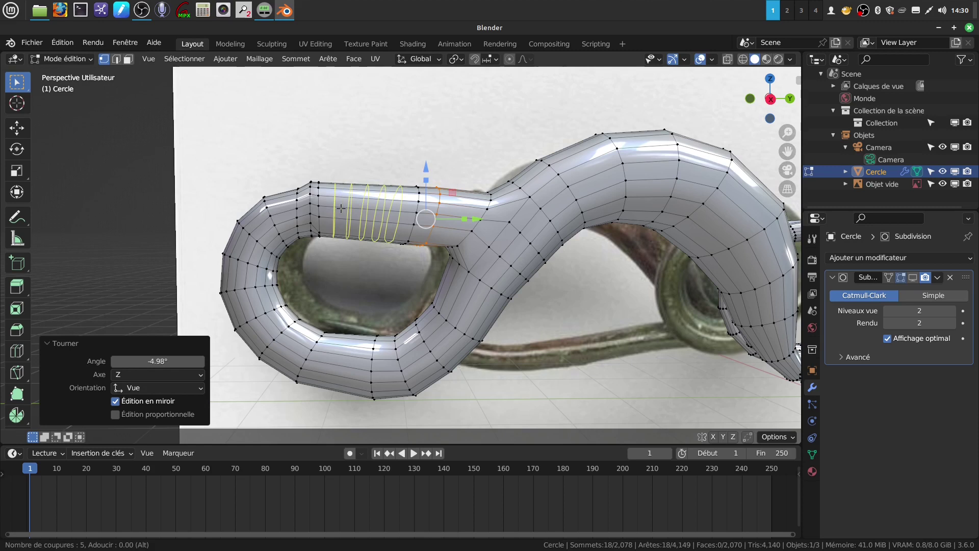
pyautogui.scroll(2, 341, 208)
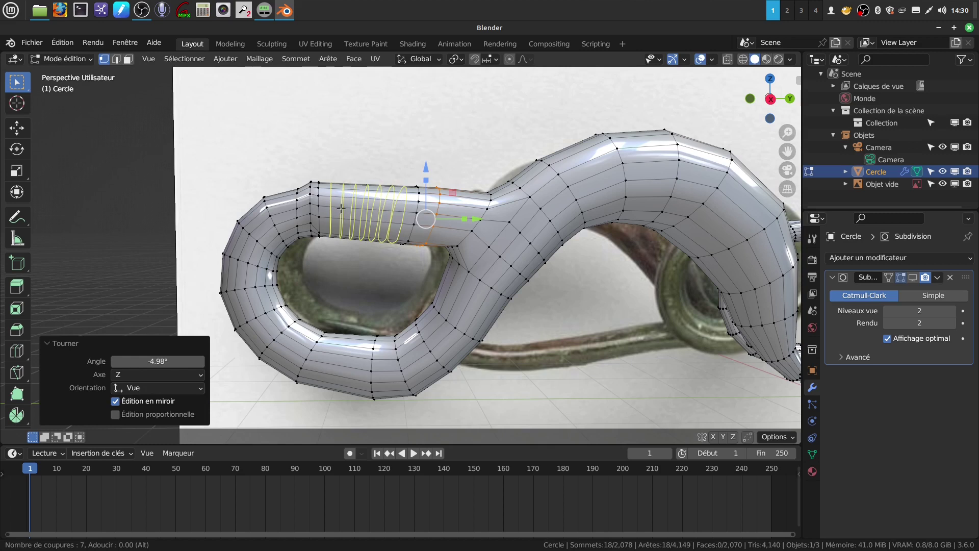
pyautogui.scroll(-1, 340, 208)
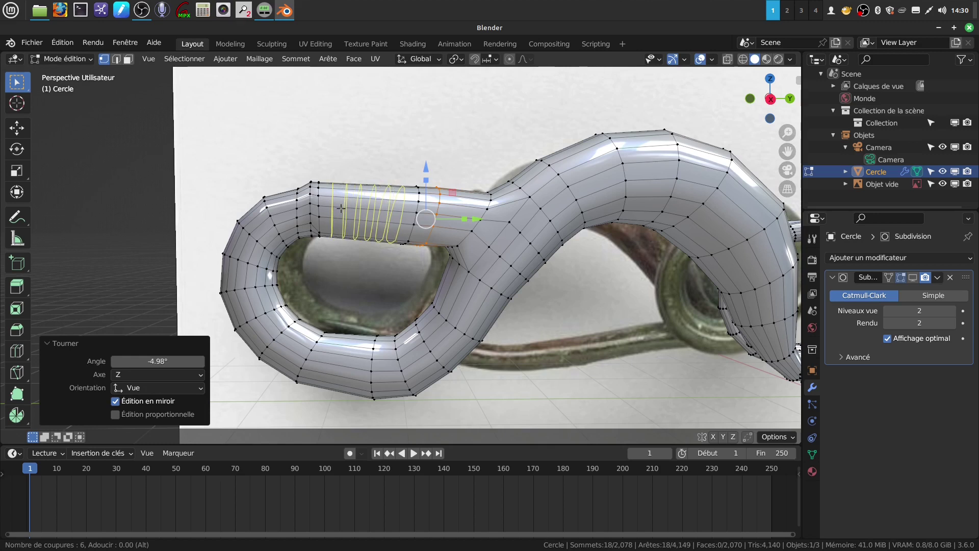
pyautogui.click(341, 208)
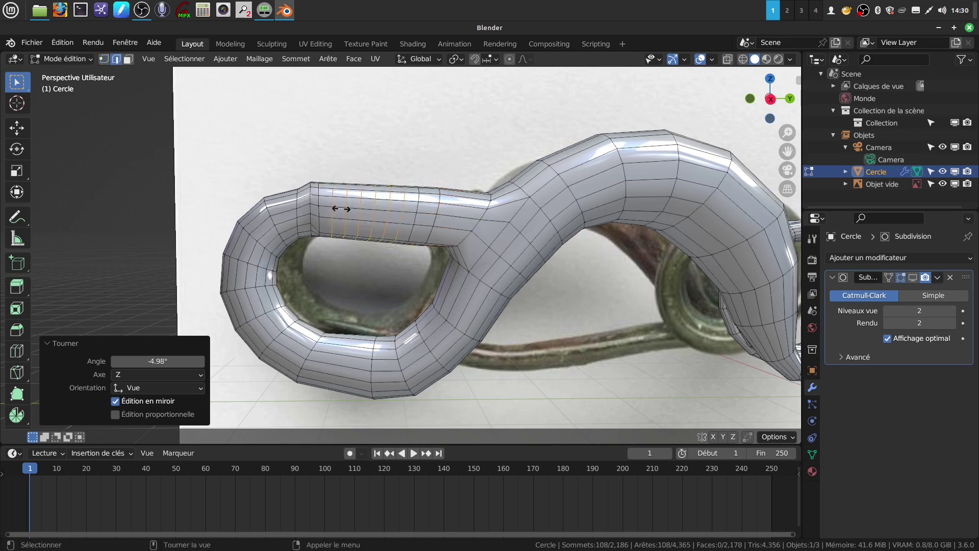
pyautogui.rightClick(341, 208)
# Add two evenly spaced loop cuts, without sliding them, between the upper bar's last cut and the bow junction.
pyautogui.moveTo(459, 219)
pyautogui.mouseDown(button='middle')
pyautogui.moveTo(438, 234)
pyautogui.moveTo(463, 217)
pyautogui.mouseUp(button='middle')
pyautogui.hotkey('ctrl', 'r')
pyautogui.scroll(1, 460, 211)
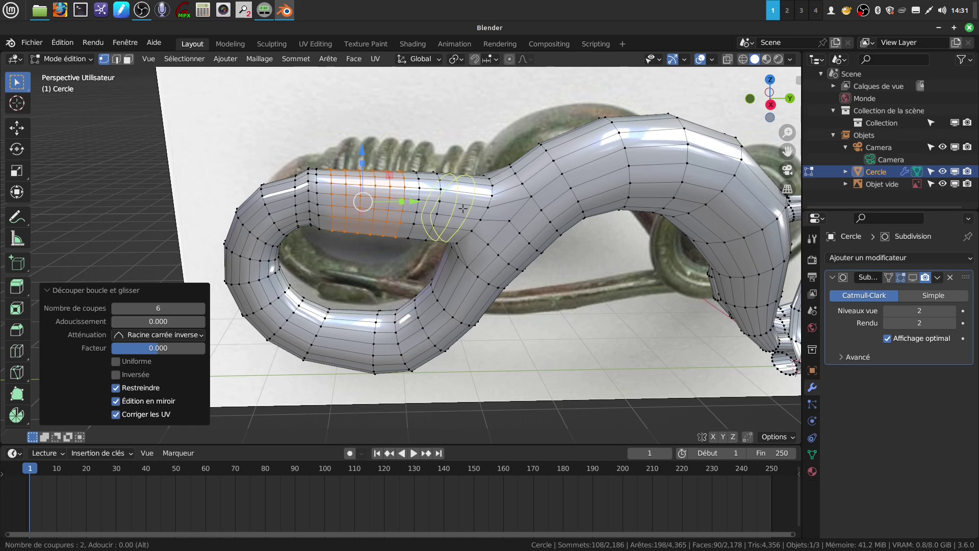
pyautogui.click(463, 209)
pyautogui.rightClick(462, 210)
# Switch to face selection and select the near-side faces of the narrow ring where the upper bar meets the rounded loop.
pyautogui.moveTo(455, 228); pyautogui.dragTo(406, 252, button='middle')
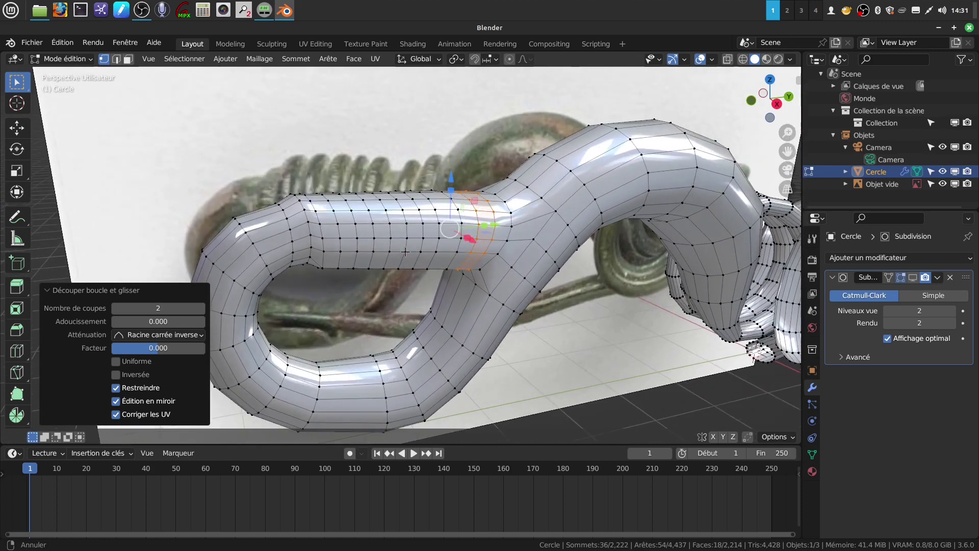
pyautogui.click(128, 59)
pyautogui.moveTo(326, 264); pyautogui.dragTo(306, 182, button='middle')
pyautogui.click(315, 263)
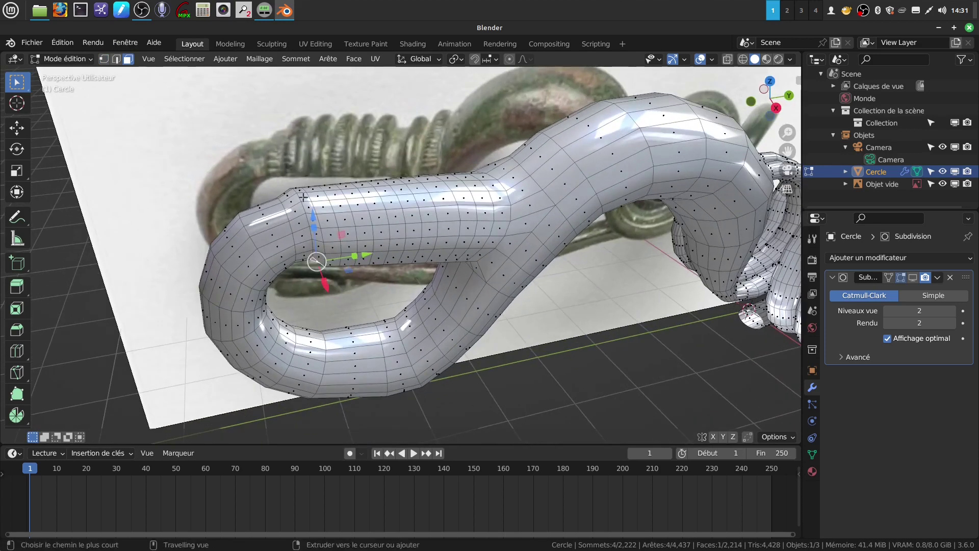
pyautogui.keyDown('ctrl'); pyautogui.keyDown('shift'); pyautogui.click(305, 197); pyautogui.keyUp('shift'); pyautogui.keyUp('ctrl')
# Hide the reference image and extend the face selection around the far side of the bar's first ring.
pyautogui.moveTo(304, 197); pyautogui.dragTo(495, 201, button='middle')
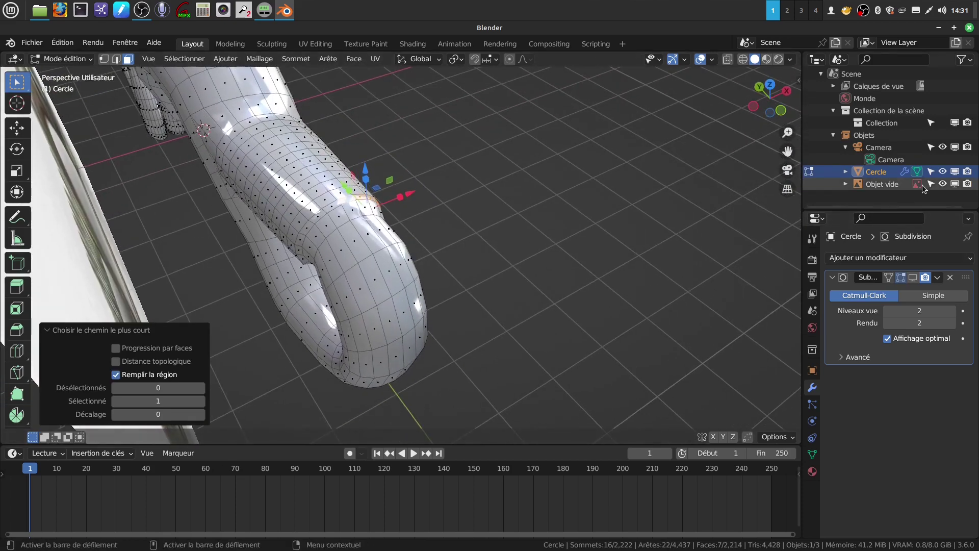
pyautogui.click(941, 184)
pyautogui.scroll(3, 297, 215)
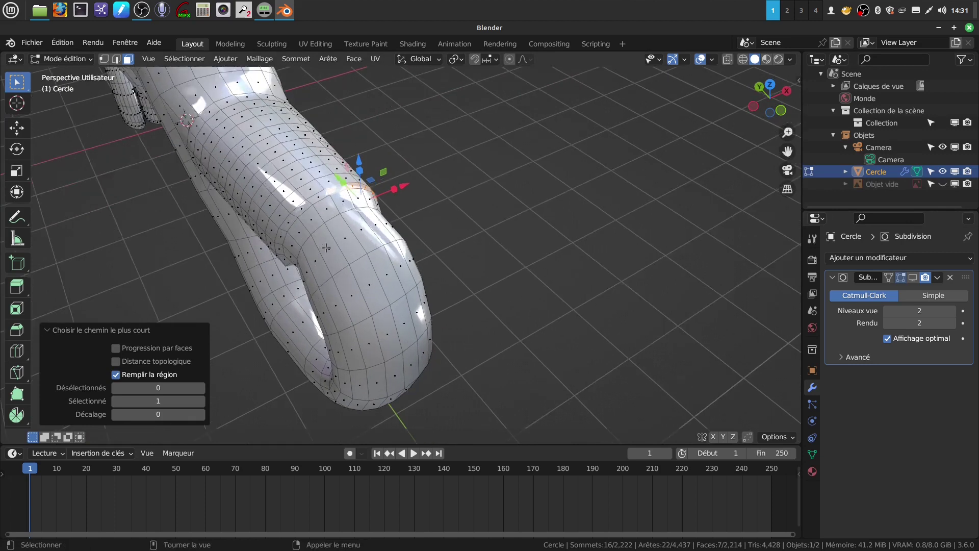
pyautogui.scroll(2, 244, 205)
pyautogui.keyDown('ctrl'); pyautogui.click(260, 194); pyautogui.keyUp('ctrl')
pyautogui.moveTo(260, 195); pyautogui.dragTo(239, 293, button='middle')
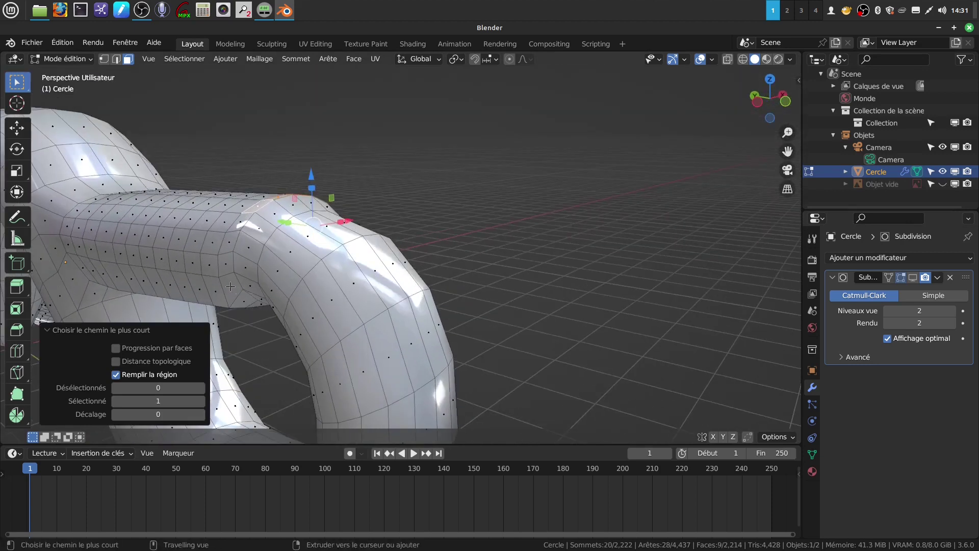
pyautogui.keyDown('ctrl'); pyautogui.click(231, 287); pyautogui.keyUp('ctrl')
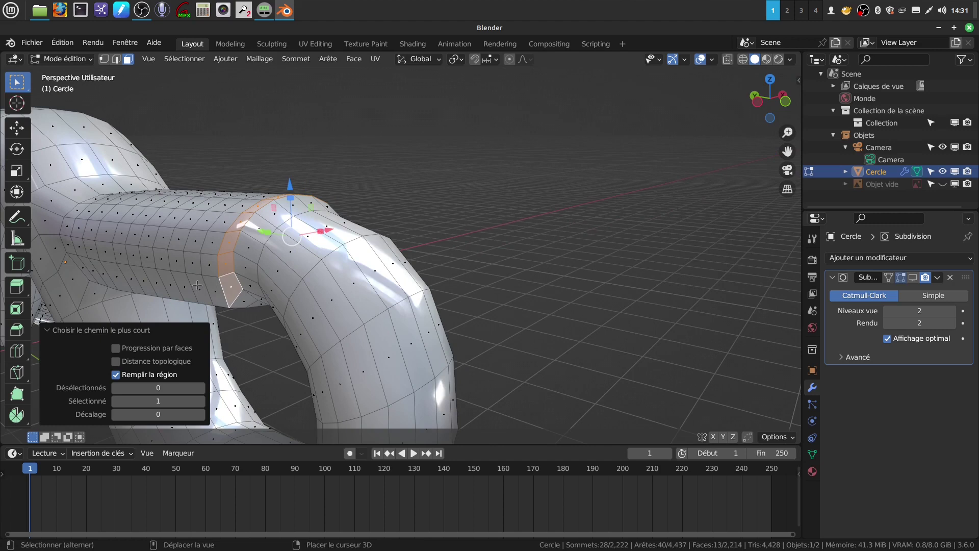
# Skip one ring along the bar and add the second band of faces around it to the selection.
pyautogui.keyDown('ctrl'); pyautogui.click(197, 284); pyautogui.keyUp('ctrl')
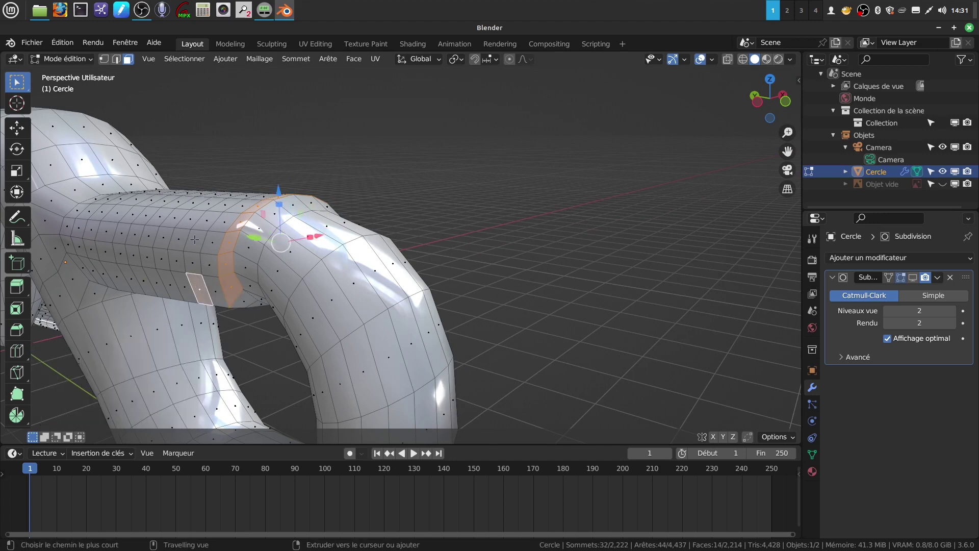
pyautogui.keyDown('ctrl'); pyautogui.click(205, 218); pyautogui.keyUp('ctrl')
pyautogui.moveTo(206, 218); pyautogui.dragTo(255, 235, button='middle')
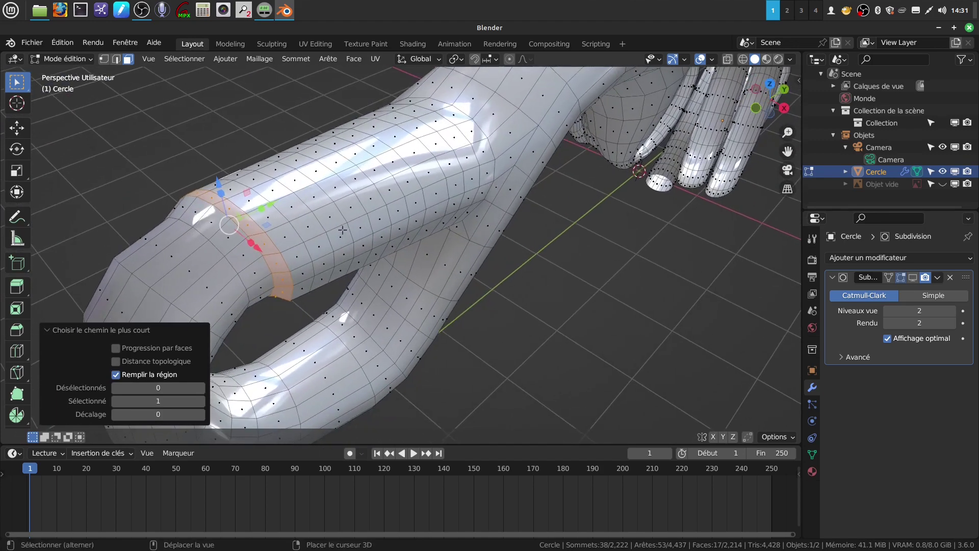
pyautogui.keyDown('ctrl'); pyautogui.click(303, 209); pyautogui.keyUp('ctrl')
pyautogui.keyDown('ctrl'); pyautogui.click(320, 280); pyautogui.keyUp('ctrl')
pyautogui.moveTo(320, 279); pyautogui.dragTo(341, 250, button='middle')
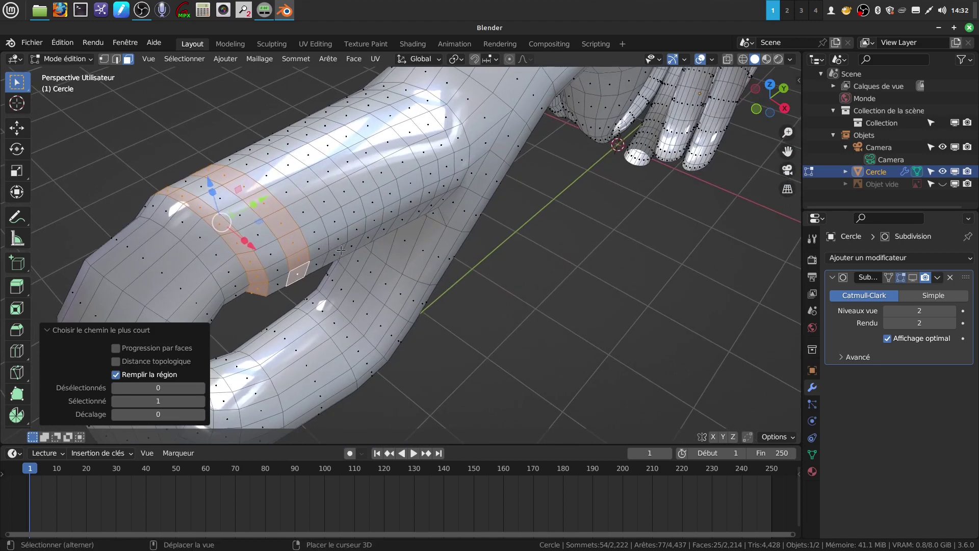
# Add the third alternate ring of faces around the bar to the selection, leaving one ring unselected before it.
pyautogui.keyDown('ctrl'); pyautogui.click(338, 252); pyautogui.keyUp('ctrl')
pyautogui.keyDown('ctrl'); pyautogui.click(291, 166); pyautogui.keyUp('ctrl')
pyautogui.moveTo(291, 167); pyautogui.dragTo(333, 277, button='middle')
pyautogui.keyDown('ctrl'); pyautogui.click(241, 287); pyautogui.keyUp('ctrl')
pyautogui.keyDown('ctrl'); pyautogui.click(263, 252); pyautogui.keyUp('ctrl')
pyautogui.scroll(2, 265, 253)
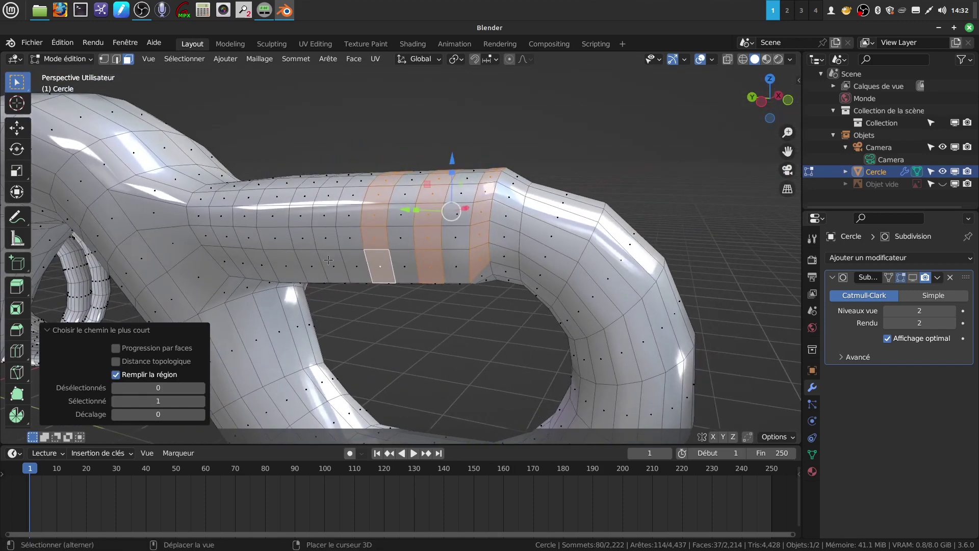
# Skip another ring and add the far-side faces of the fourth alternate band on the bar to the selection.
pyautogui.keyDown('ctrl'); pyautogui.click(329, 259); pyautogui.keyUp('ctrl')
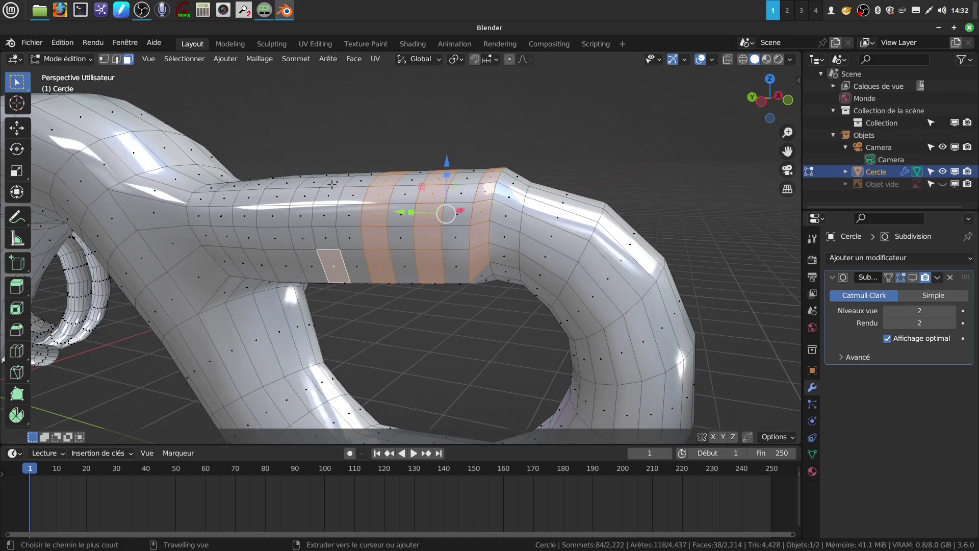
pyautogui.keyDown('ctrl'); pyautogui.click(332, 184); pyautogui.keyUp('ctrl')
pyautogui.moveTo(332, 184); pyautogui.dragTo(543, 217, button='middle')
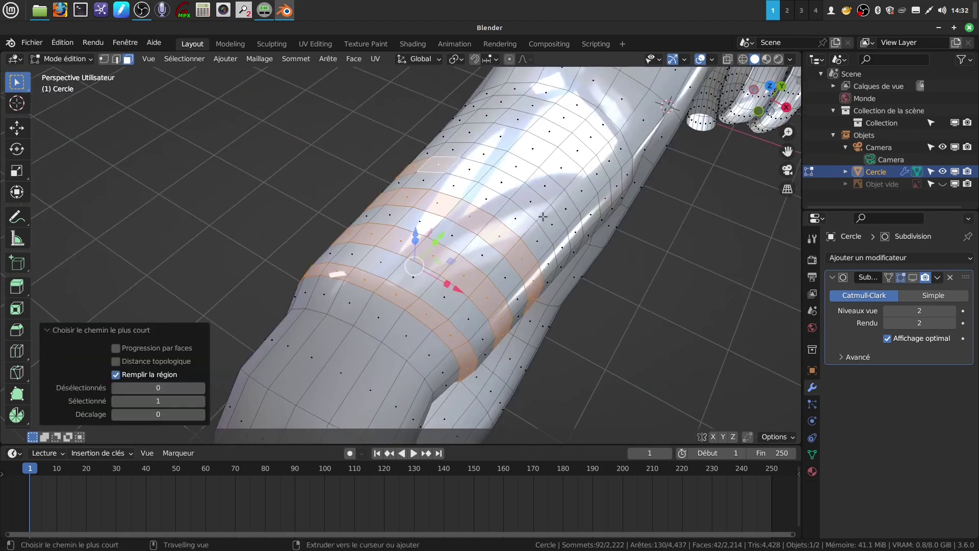
pyautogui.hotkey('alt', 'a')
pyautogui.keyDown('shift'); pyautogui.moveTo(507, 255); pyautogui.dragTo(478, 248, button='middle'); pyautogui.keyUp('shift')
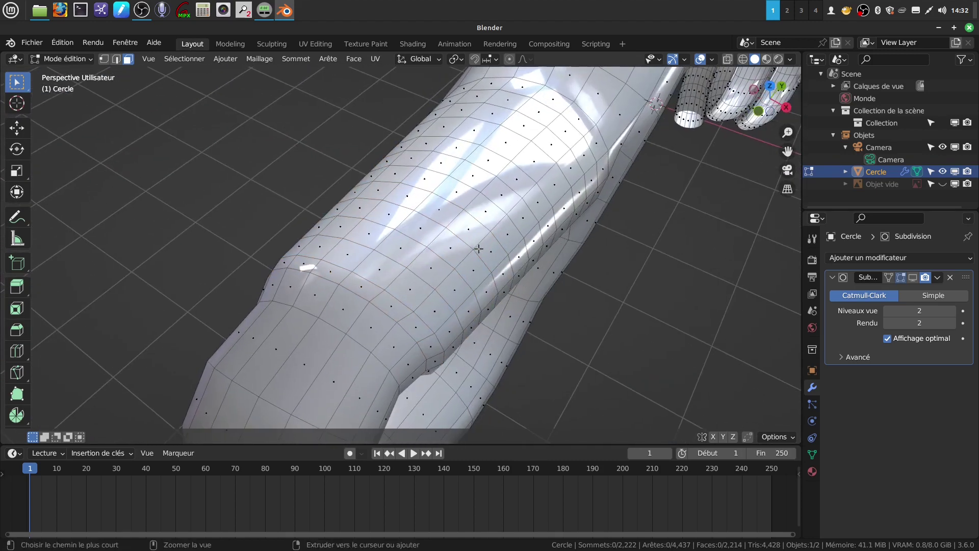
pyautogui.hotkey('ctrl', 'z')
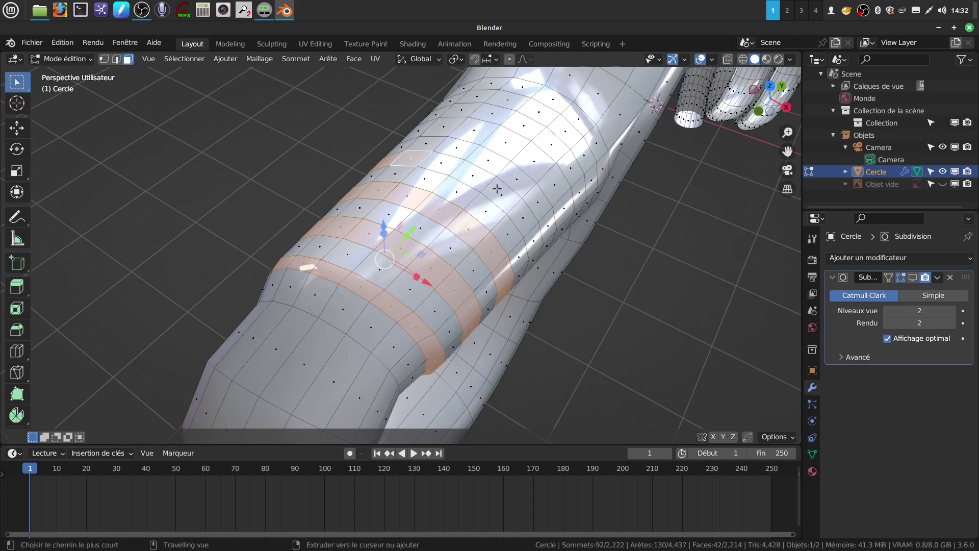
# Extend the selection over the top and near side of the bar to complete the fourth face band.
pyautogui.keyDown('ctrl'); pyautogui.click(502, 194); pyautogui.keyUp('ctrl')
pyautogui.moveTo(503, 194); pyautogui.dragTo(440, 299, button='middle')
pyautogui.keyDown('ctrl'); pyautogui.click(520, 289); pyautogui.keyUp('ctrl')
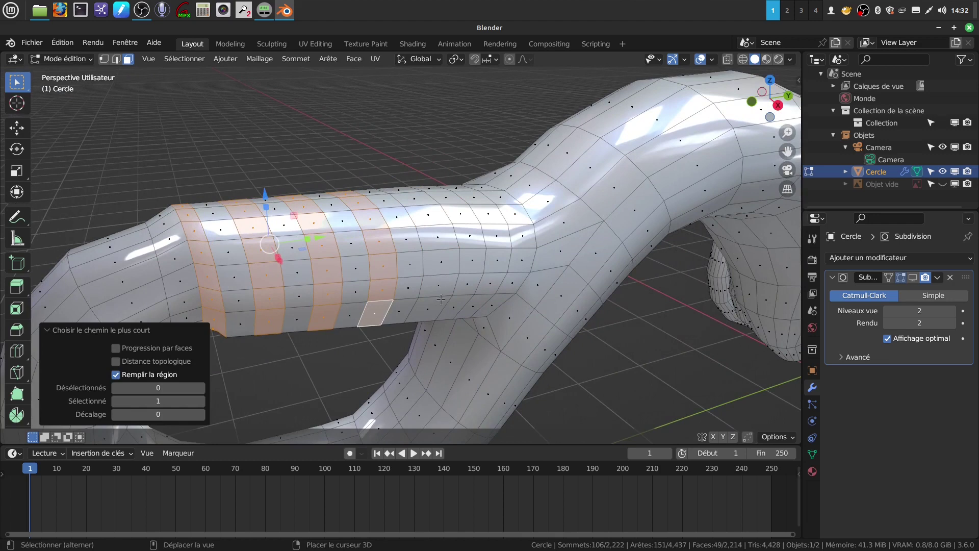
# Add the fifth alternate ring of faces, on both sides of the bar, to the selection.
pyautogui.keyDown('ctrl'); pyautogui.click(432, 308); pyautogui.keyUp('ctrl')
pyautogui.keyDown('ctrl'); pyautogui.click(424, 215); pyautogui.keyUp('ctrl')
pyautogui.moveTo(421, 218); pyautogui.dragTo(447, 266, button='middle')
pyautogui.keyDown('ctrl'); pyautogui.click(426, 268); pyautogui.keyUp('ctrl')
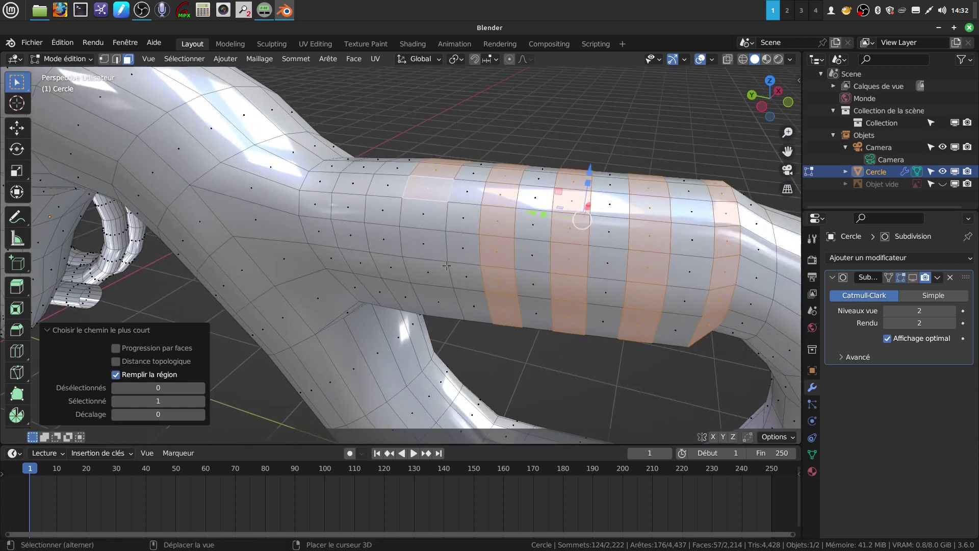
pyautogui.keyDown('ctrl'); pyautogui.click(437, 302); pyautogui.keyUp('ctrl')
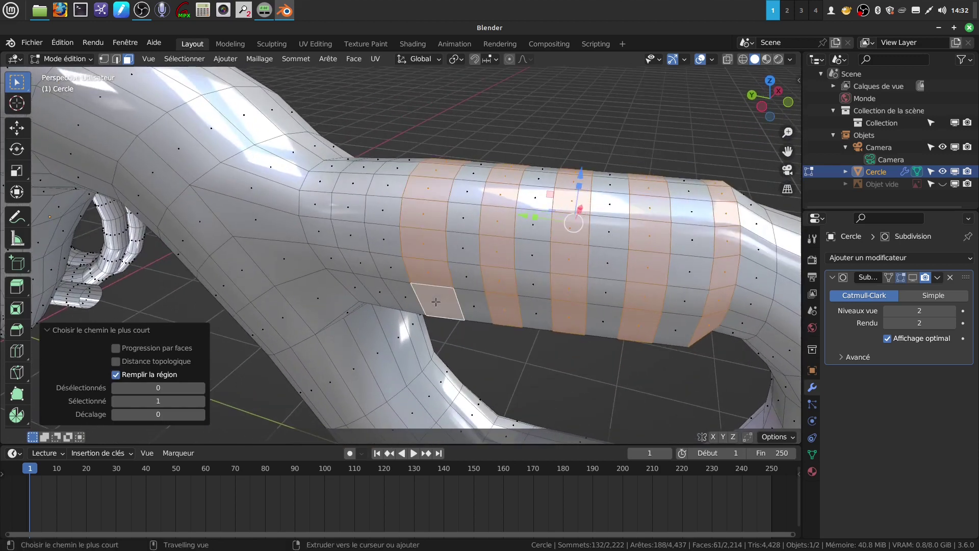
# Add the sixth and last alternate ring of faces, nearest the bow junction, to the selection.
pyautogui.keyDown('shift'); pyautogui.click(377, 288); pyautogui.keyUp('shift')
pyautogui.moveTo(378, 288); pyautogui.dragTo(380, 247, button='middle')
pyautogui.keyDown('ctrl'); pyautogui.click(349, 200); pyautogui.keyUp('ctrl')
pyautogui.moveTo(349, 200)
pyautogui.mouseDown(button='middle')
pyautogui.moveTo(520, 171)
pyautogui.moveTo(490, 203)
pyautogui.moveTo(491, 228)
pyautogui.moveTo(474, 253)
pyautogui.moveTo(549, 254)
pyautogui.moveTo(521, 266)
pyautogui.moveTo(392, 253)
pyautogui.moveTo(431, 261)
pyautogui.moveTo(362, 188)
pyautogui.mouseUp(button='middle')
pyautogui.keyDown('ctrl'); pyautogui.click(488, 166); pyautogui.keyUp('ctrl')
pyautogui.keyDown('ctrl'); pyautogui.click(491, 228); pyautogui.keyUp('ctrl')
pyautogui.keyDown('ctrl'); pyautogui.click(464, 254); pyautogui.keyUp('ctrl')
pyautogui.scroll(-2, 459, 260)
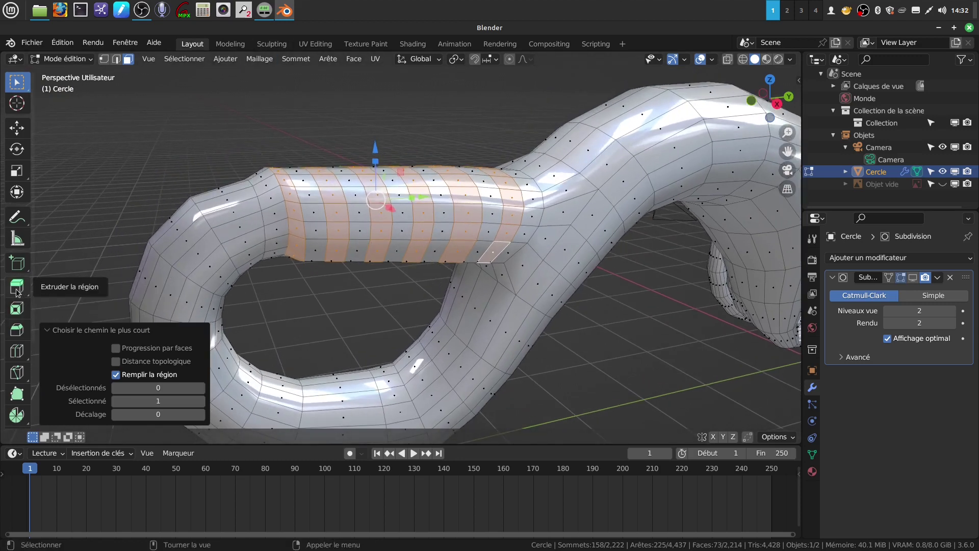
# Extrude the six selected face rings outward along their normals by about 0.028 m to form raised ridges.
pyautogui.moveTo(18, 289); pyautogui.dragTo(111, 344)
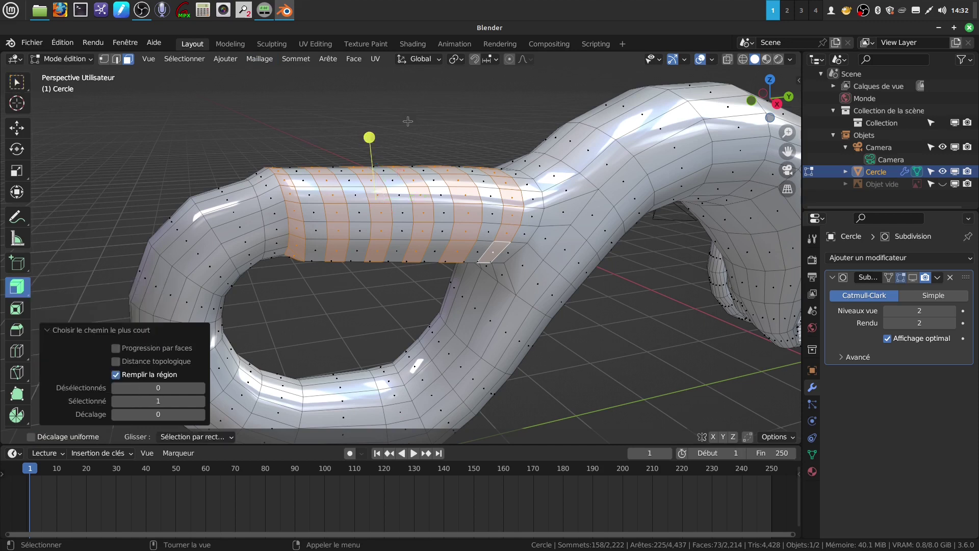
pyautogui.moveTo(369, 136); pyautogui.dragTo(373, 132)
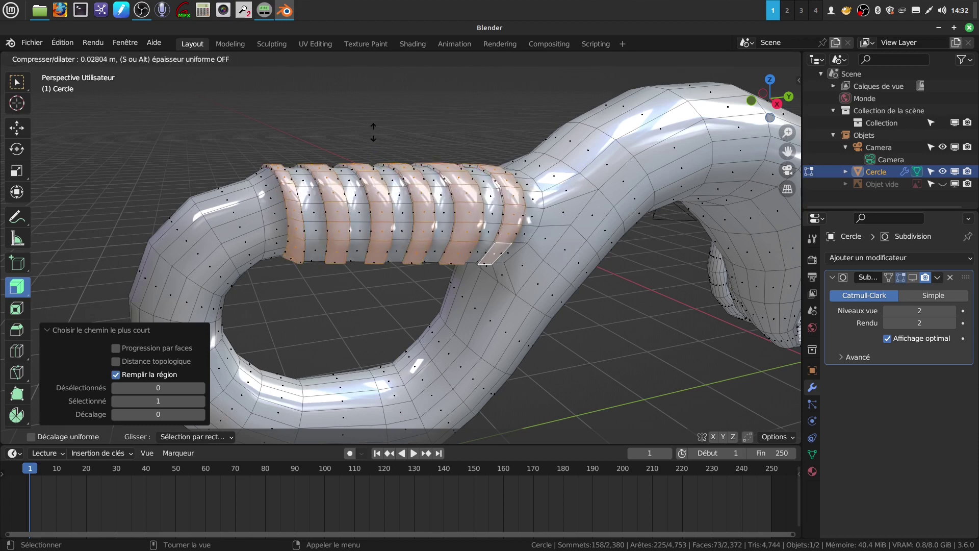
pyautogui.moveTo(373, 131); pyautogui.dragTo(374, 131)
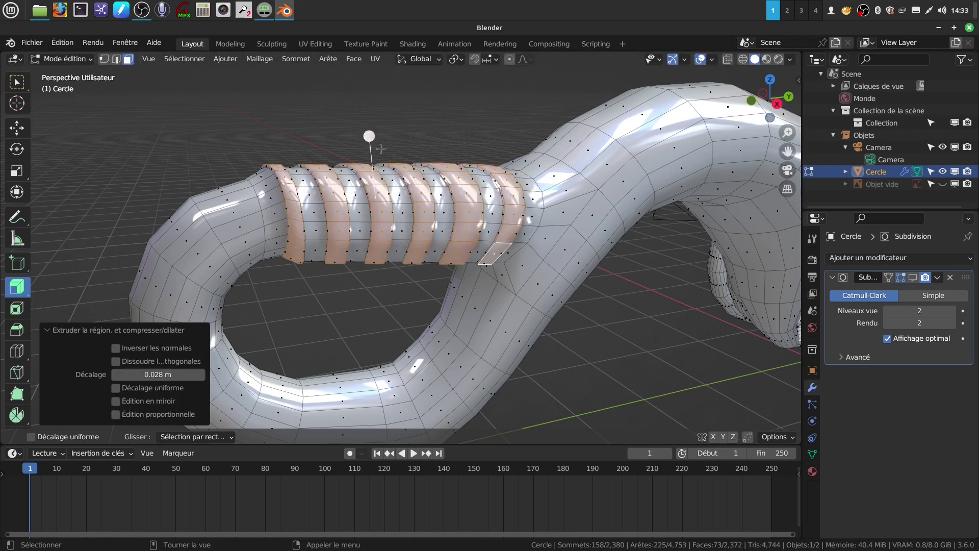
# Add a loop cut across the rounded loop's upper end, beside the first ridge, with a slide factor of about -0.48.
pyautogui.moveTo(390, 203); pyautogui.dragTo(295, 254, button='middle')
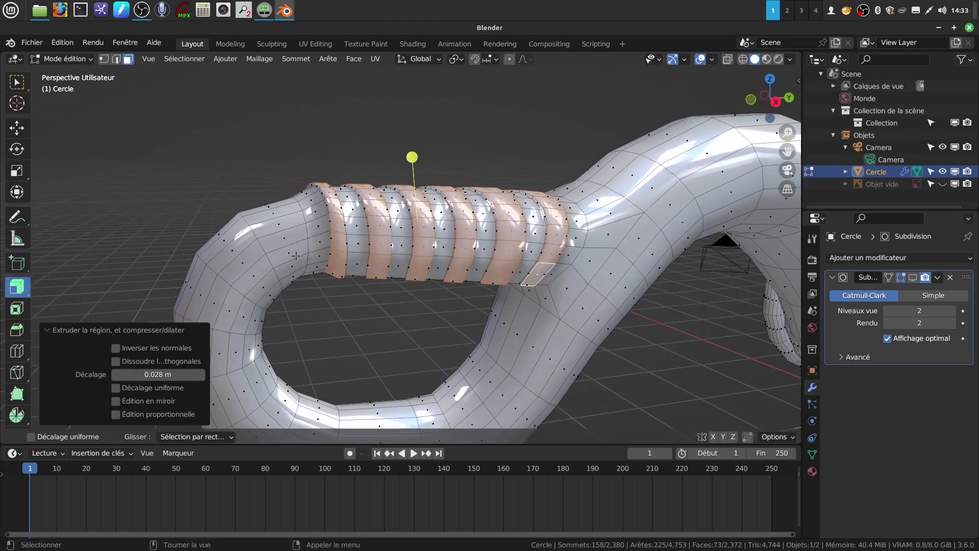
pyautogui.hotkey('ctrl', 'r')
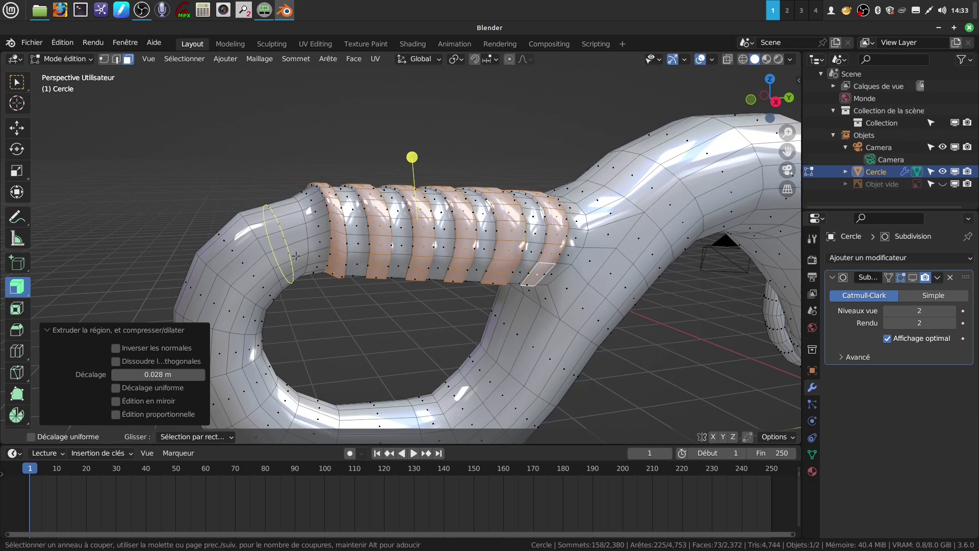
pyautogui.click(301, 250)
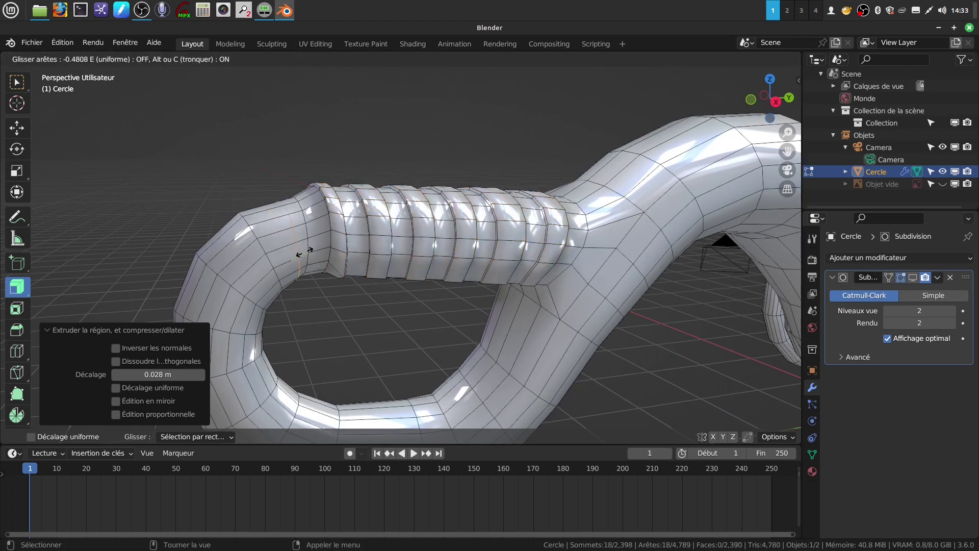
pyautogui.click(305, 251)
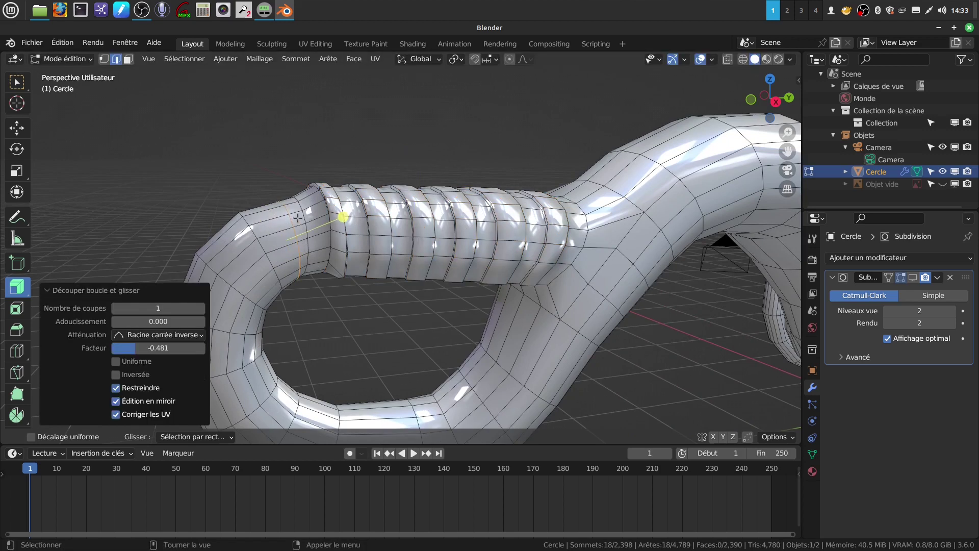
pyautogui.moveTo(318, 261); pyautogui.dragTo(341, 266, button='middle')
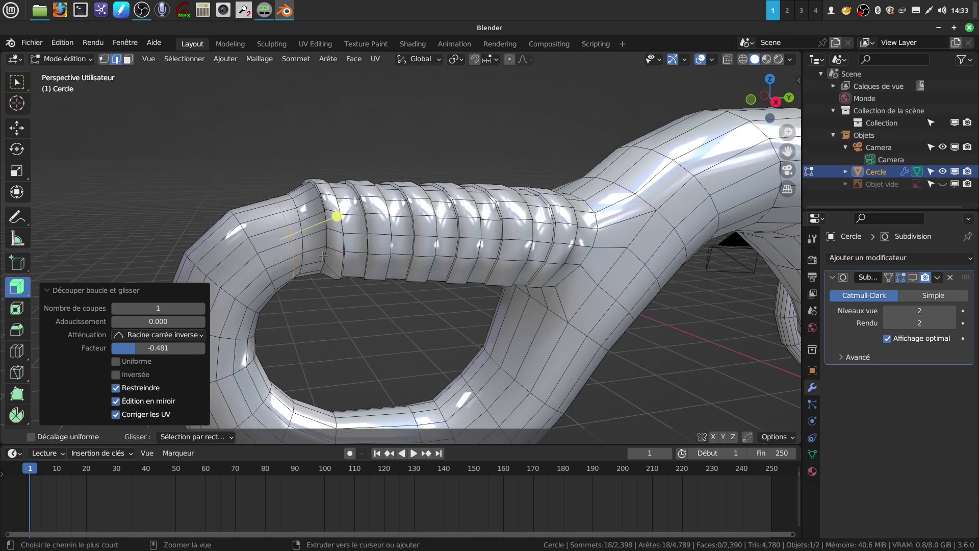
# Undo the last loop cut at the rounded loop's upper end.
pyautogui.hotkey('ctrl', 'z')
pyautogui.moveTo(323, 255); pyautogui.dragTo(454, 249, button='middle')
pyautogui.scroll(3, 467, 248)
pyautogui.moveTo(504, 171); pyautogui.dragTo(504, 177, button='middle')
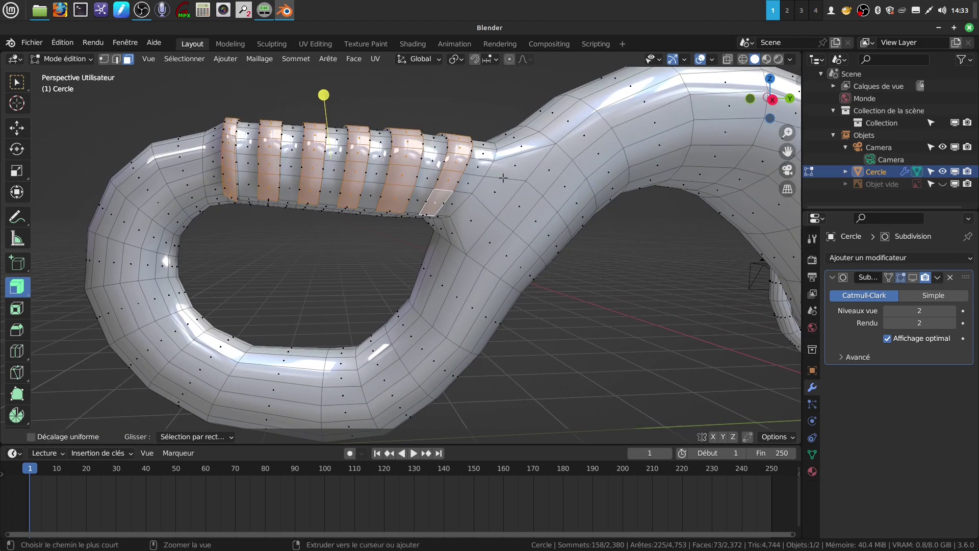
# Try a centred loop cut around the bow junction, just beyond the last ridge.
pyautogui.hotkey('ctrl', 'r')
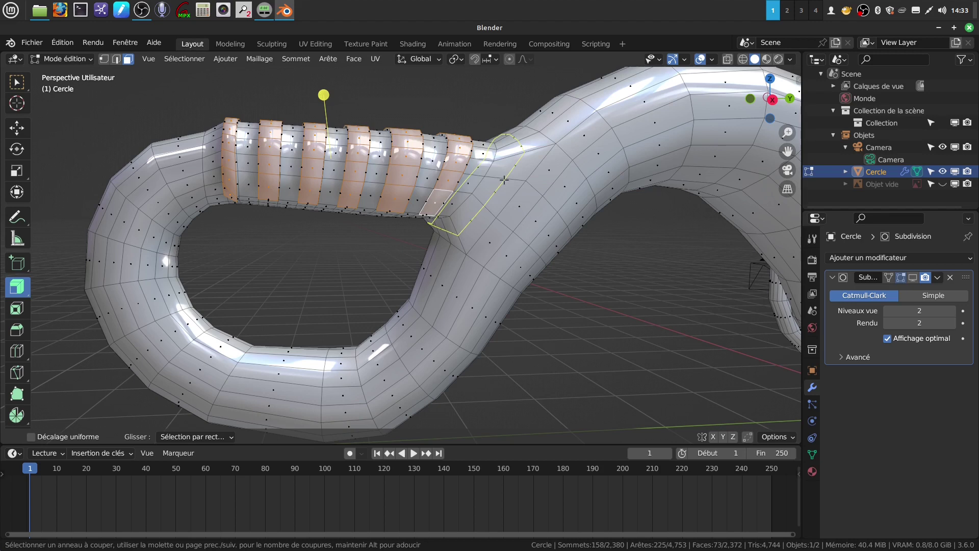
pyautogui.click(503, 180)
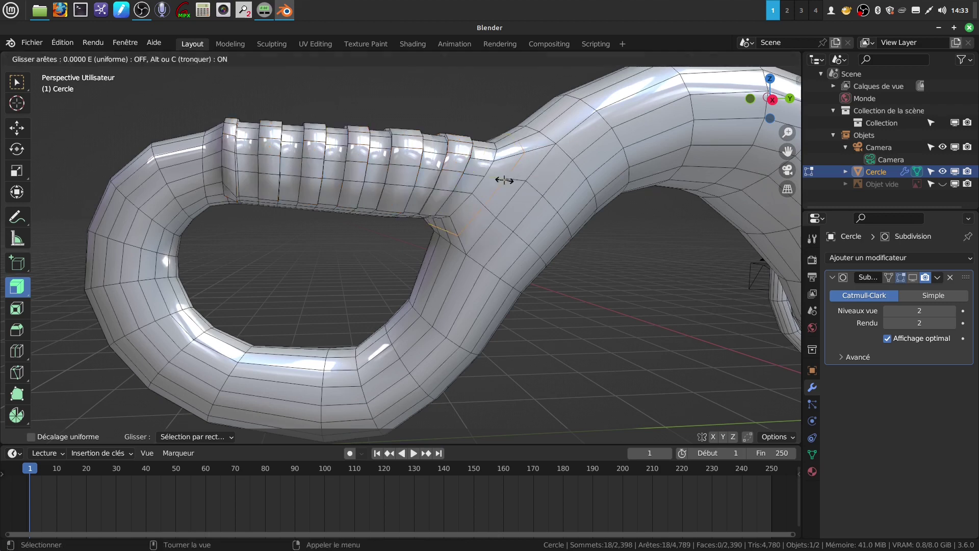
pyautogui.click(505, 181)
pyautogui.moveTo(517, 225); pyautogui.dragTo(475, 227, button='middle')
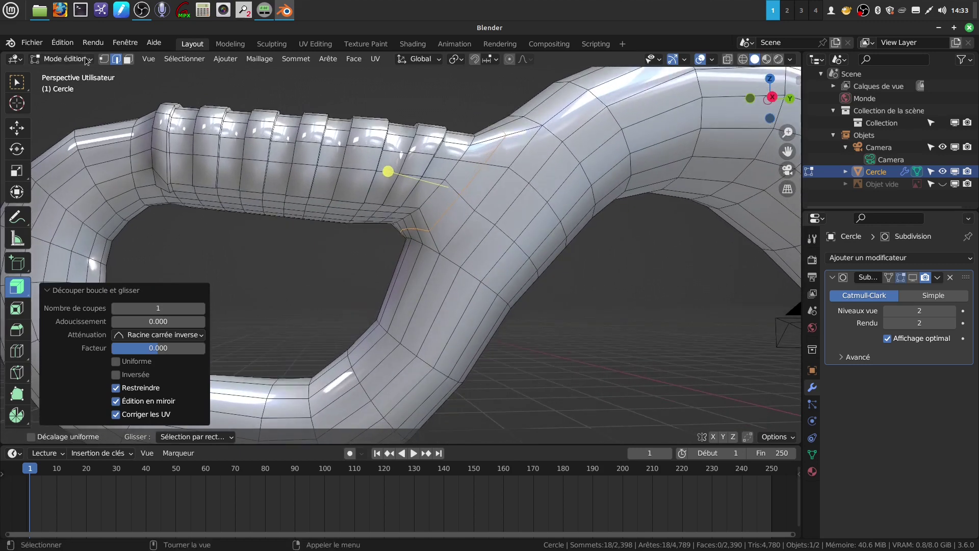
# Try moving the cut's lower vertex near the loop's inner corner about 0.109 m in Y and 0.011 m in Z, and undo the move.
pyautogui.click(104, 59)
pyautogui.click(432, 231)
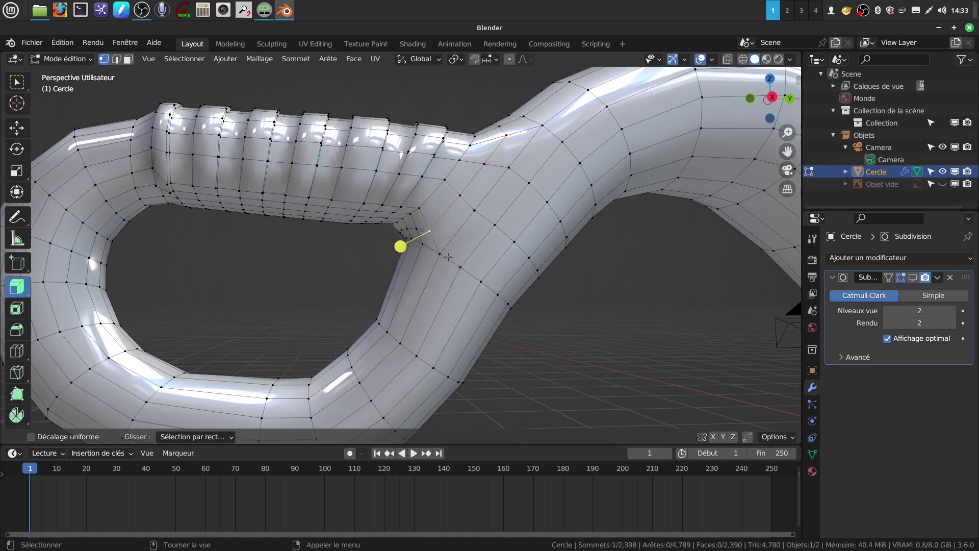
pyautogui.click(17, 82)
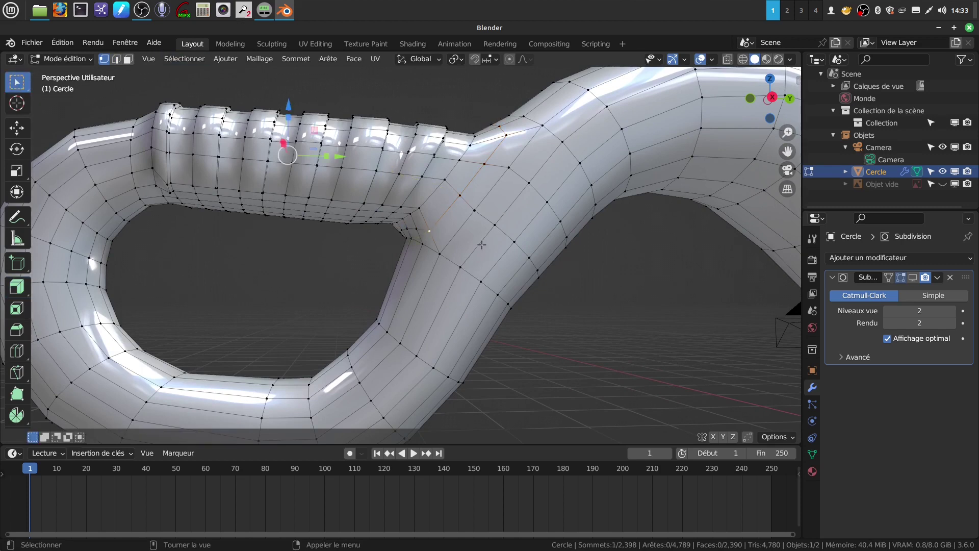
pyautogui.press('KP_3')
pyautogui.press('g')
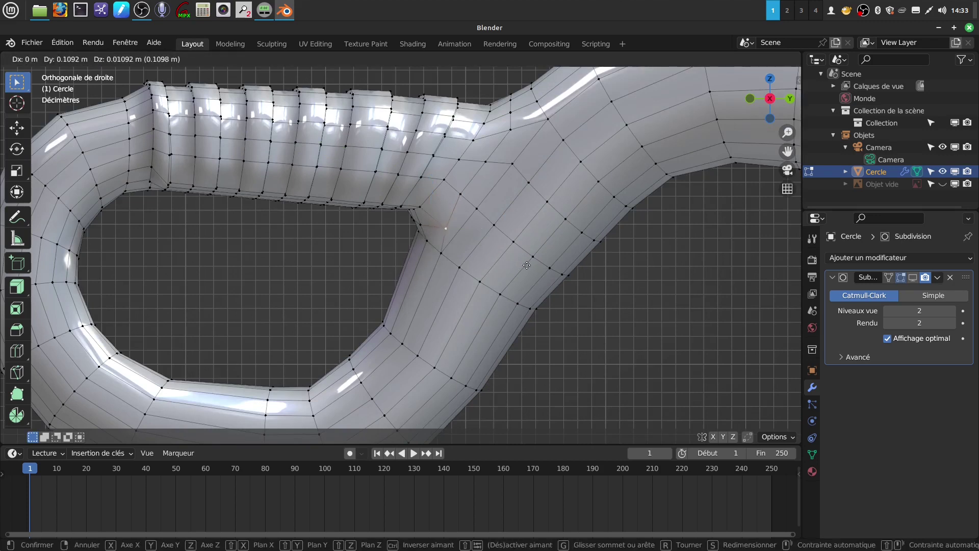
pyautogui.click(526, 265)
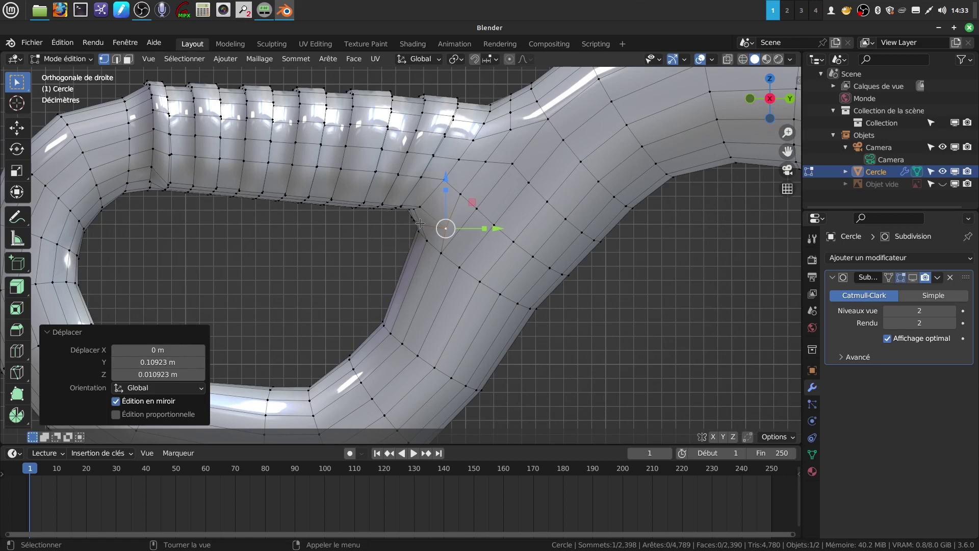
pyautogui.hotkey('ctrl', 'z')
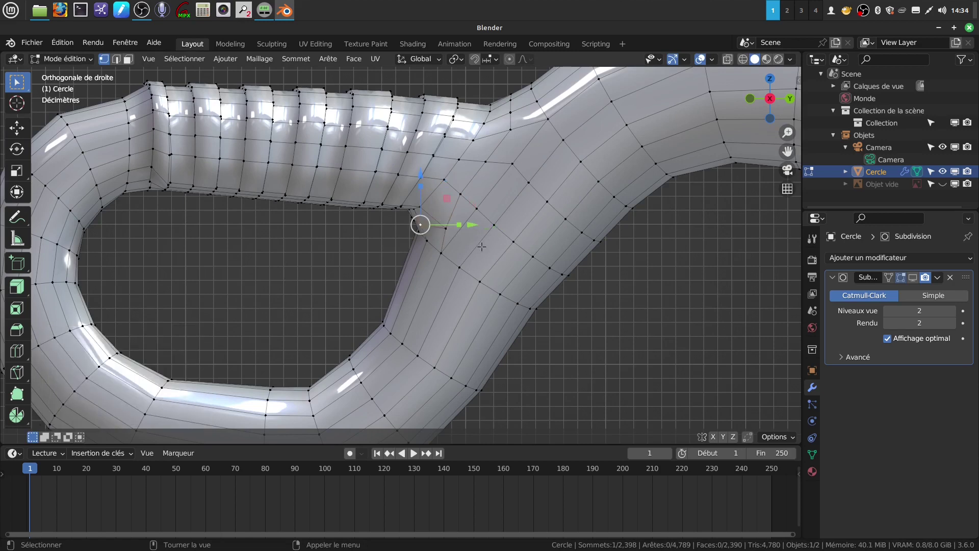
# Try Vertex Slide on two neighbouring vertices at the junction's inner corner, with factors of about 0.431 and 0.471, undoing the first slide.
pyautogui.hotkey('shift', 'v')
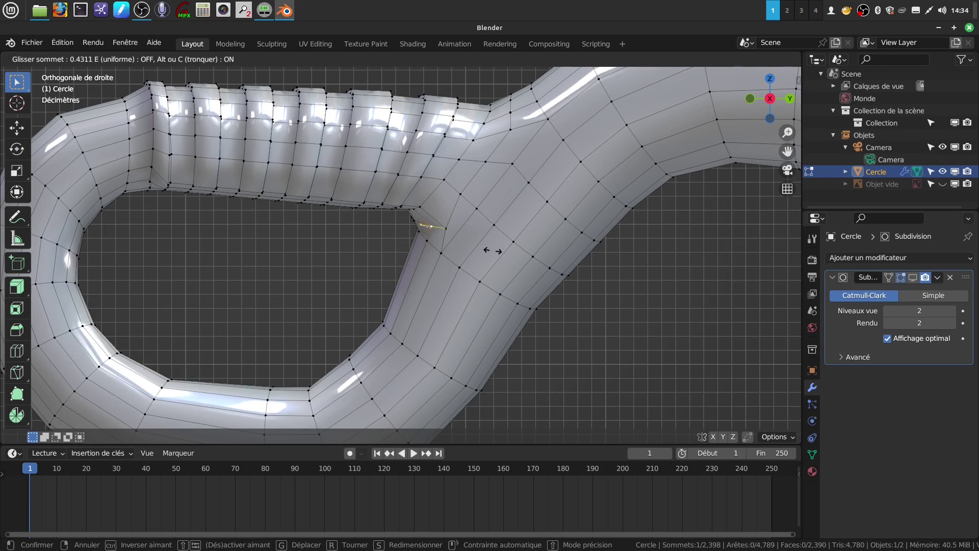
pyautogui.click(492, 250)
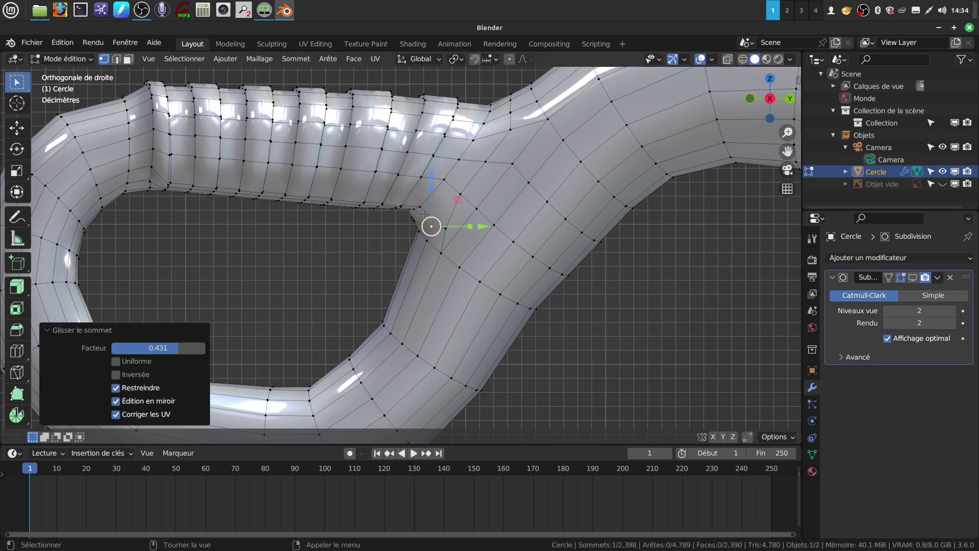
pyautogui.hotkey('ctrl', 'z')
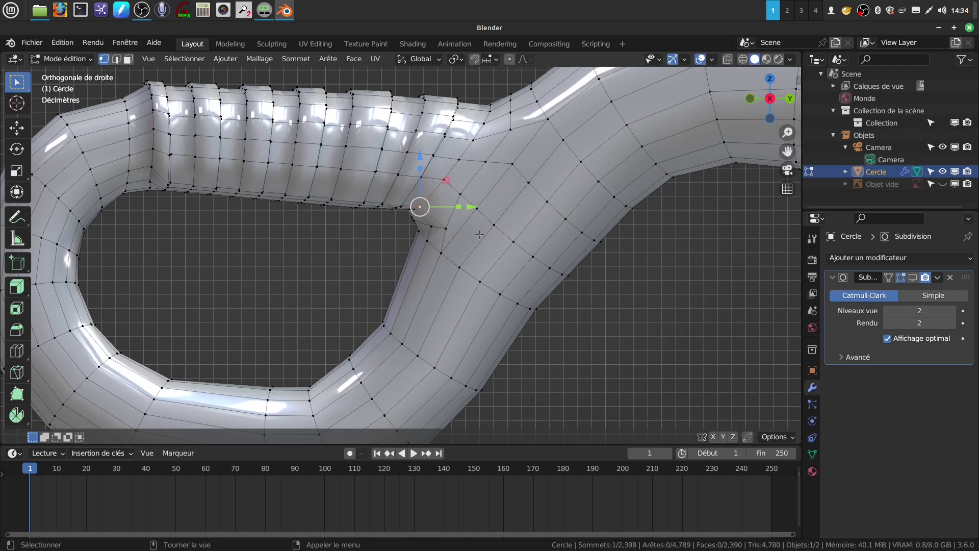
pyautogui.hotkey('shift', 'v')
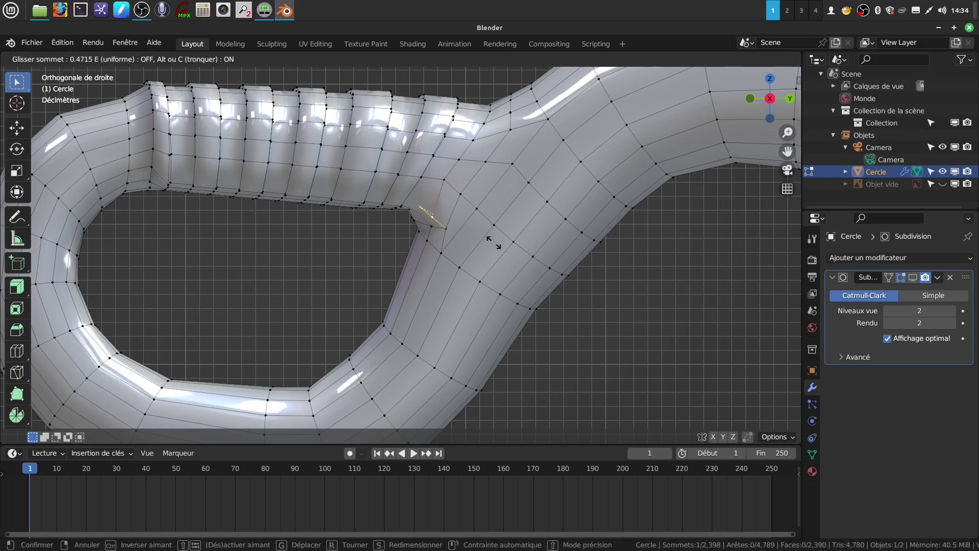
pyautogui.click(494, 243)
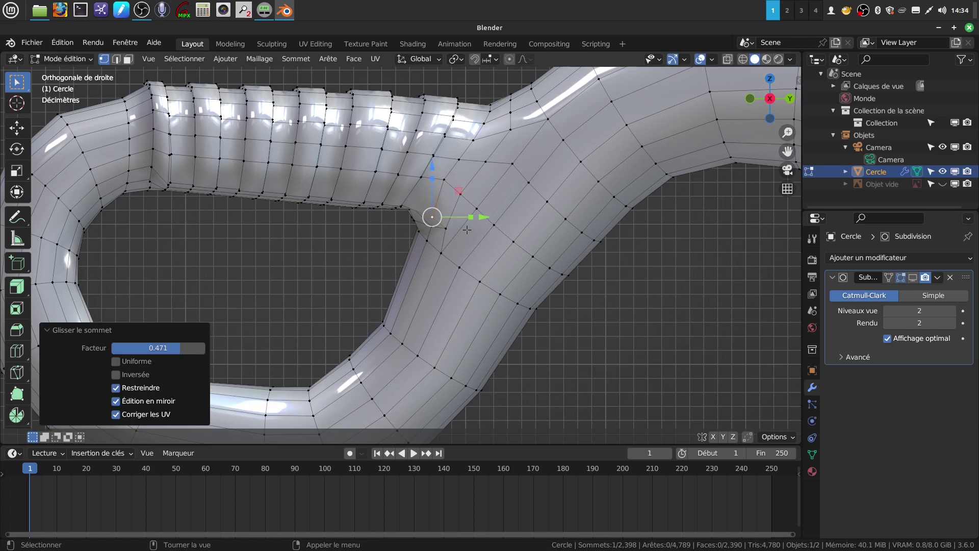
# Undo the vertex slide and the loop cut at the bow junction, back to the selected ridge faces.
pyautogui.hotkey('ctrl', 'z')
pyautogui.hotkey('ctrl', 'z')
pyautogui.hotkey('ctrl', 'z')
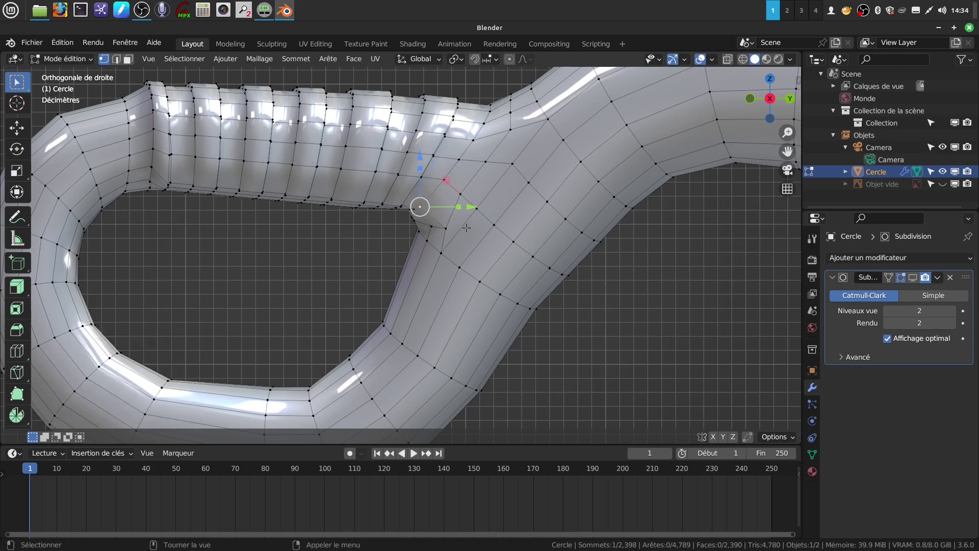
pyautogui.hotkey('ctrl', 'z')
pyautogui.hotkey('ctrl', 'z')
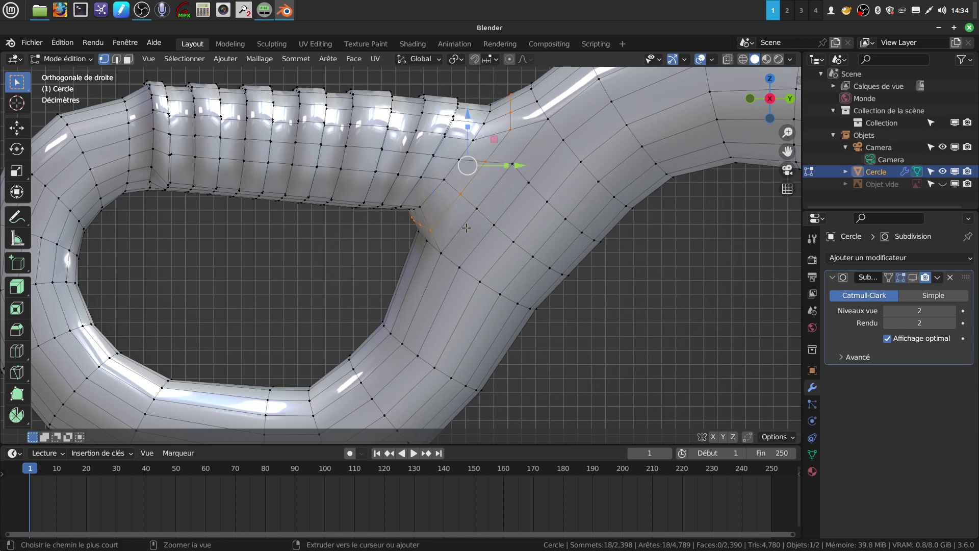
pyautogui.hotkey('ctrl', 'z')
pyautogui.hotkey('ctrl', 'z')
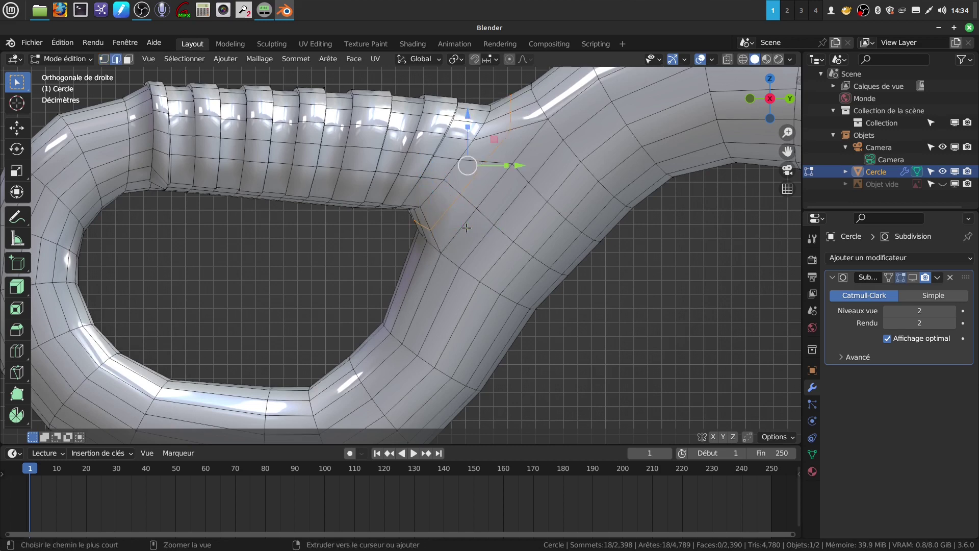
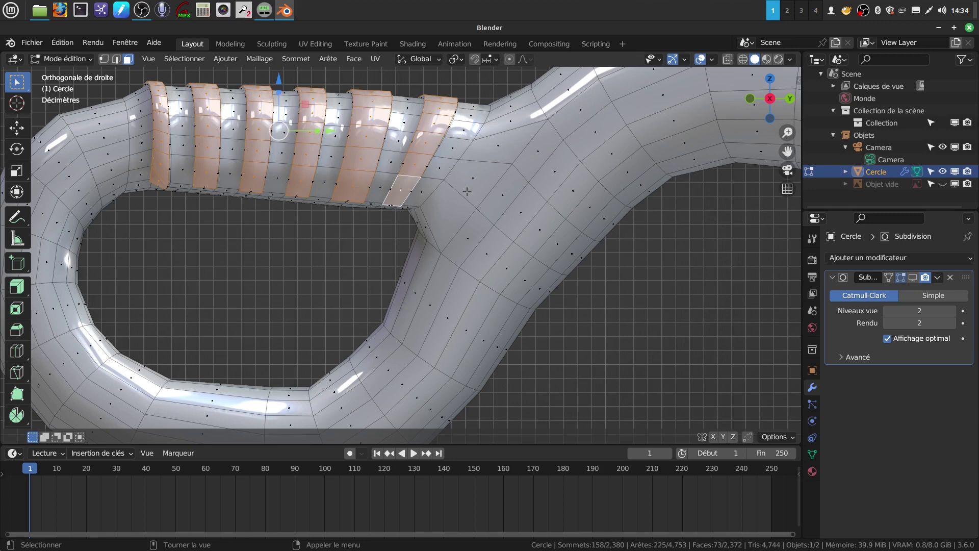
# In vertex selection mode, knife-cut an edge path across the junction's near side, from the loop's inner corner to the bow's upper surface.
pyautogui.moveTo(469, 232)
pyautogui.mouseDown(button='middle')
pyautogui.moveTo(493, 219)
pyautogui.moveTo(461, 234)
pyautogui.mouseUp(button='middle')
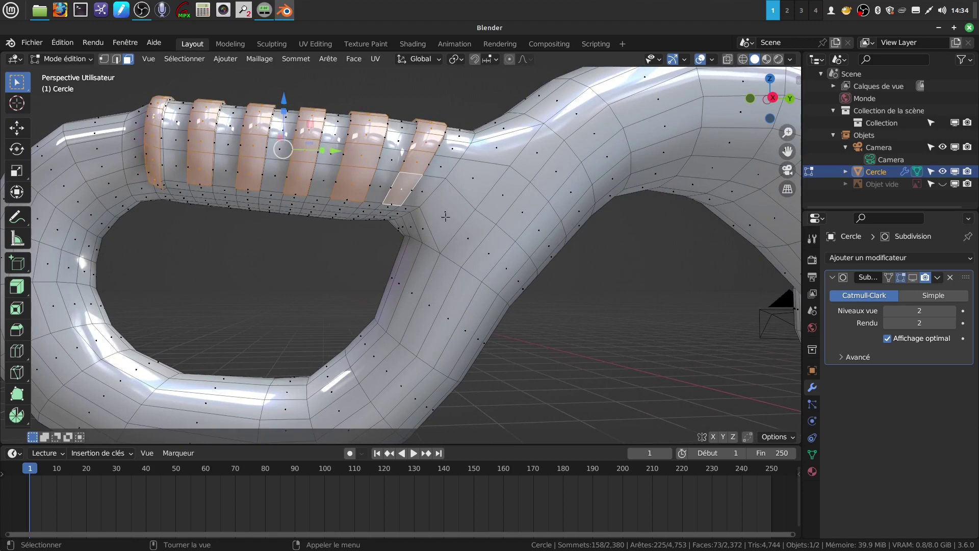
pyautogui.moveTo(452, 213); pyautogui.dragTo(445, 232, button='middle')
pyautogui.click(104, 59)
pyautogui.press('k')
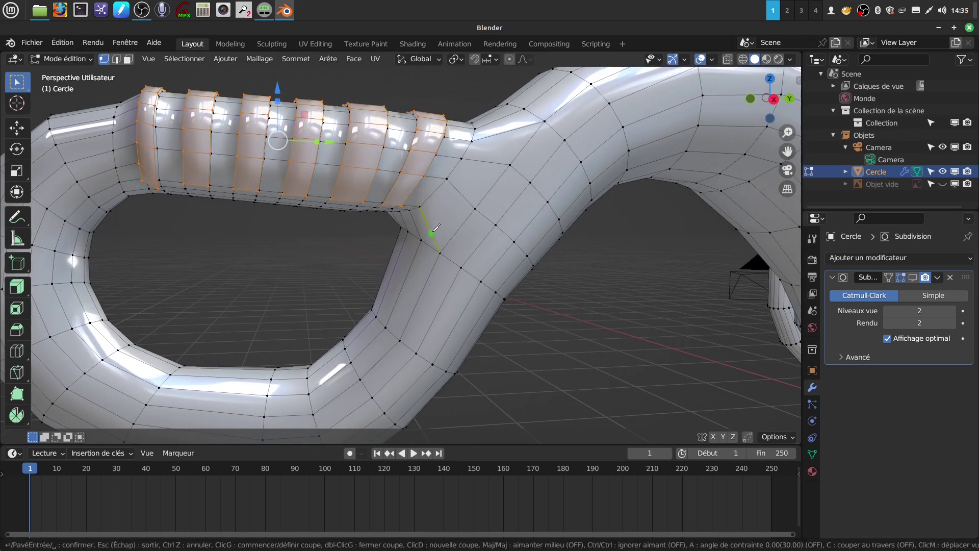
pyautogui.click(426, 237)
pyautogui.click(430, 230)
pyautogui.click(467, 189)
pyautogui.click(489, 161)
pyautogui.click(515, 125)
pyautogui.click(504, 116)
pyautogui.press('Return')
# Continue the knife cut from its upper end across the top of the bow, beside the last ridge, to the far side.
pyautogui.moveTo(506, 117); pyautogui.dragTo(651, 179, button='middle')
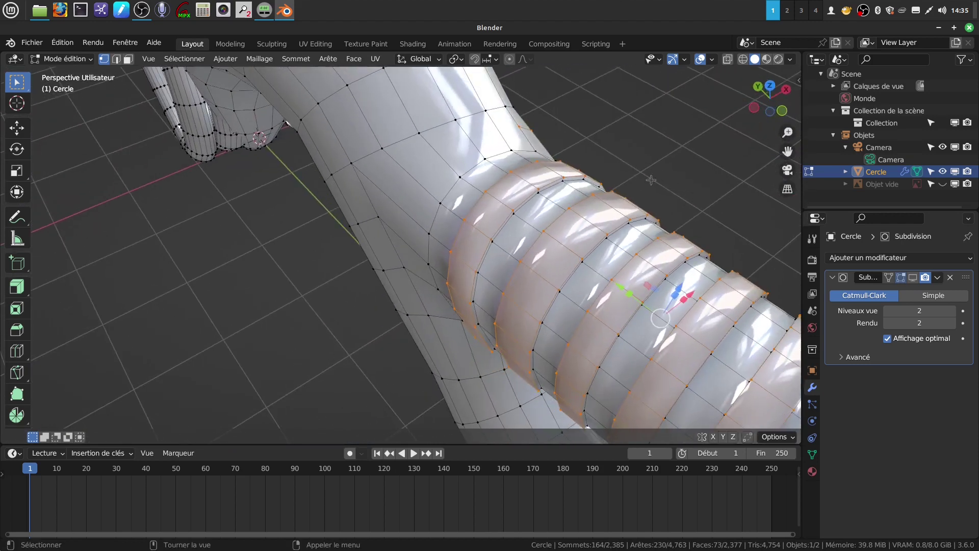
pyautogui.press('k')
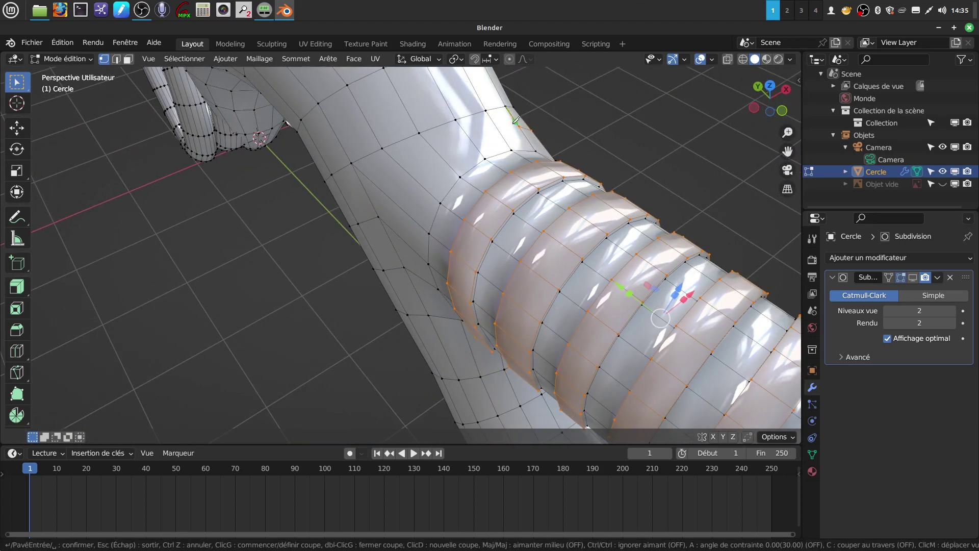
pyautogui.click(520, 126)
pyautogui.click(497, 130)
pyautogui.click(469, 137)
pyautogui.click(418, 182)
pyautogui.press('Return')
# Extend the knife cut down the junction's far side to the edge above the rounded loop's lower branch.
pyautogui.moveTo(423, 176); pyautogui.dragTo(452, 122, button='middle')
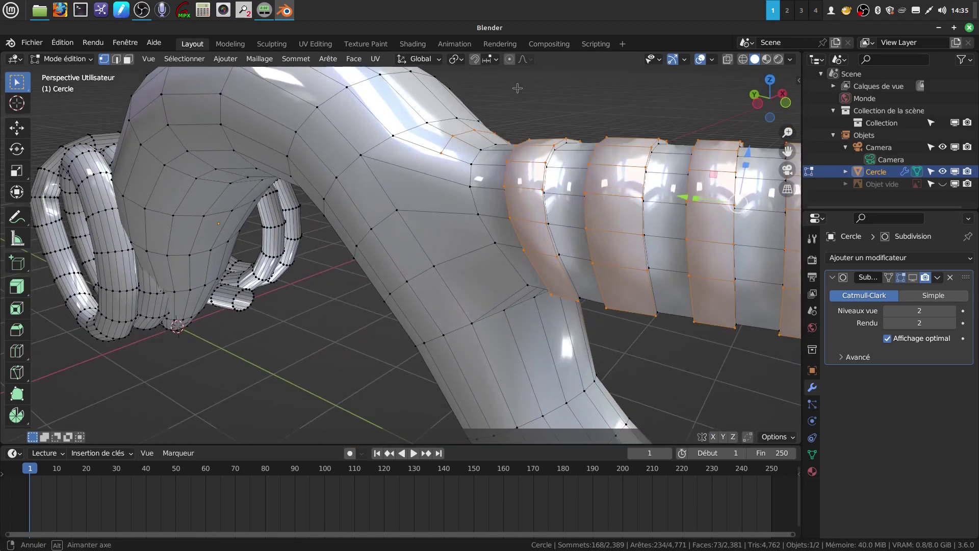
pyautogui.press('k')
pyautogui.click(441, 152)
pyautogui.click(455, 213)
pyautogui.click(480, 248)
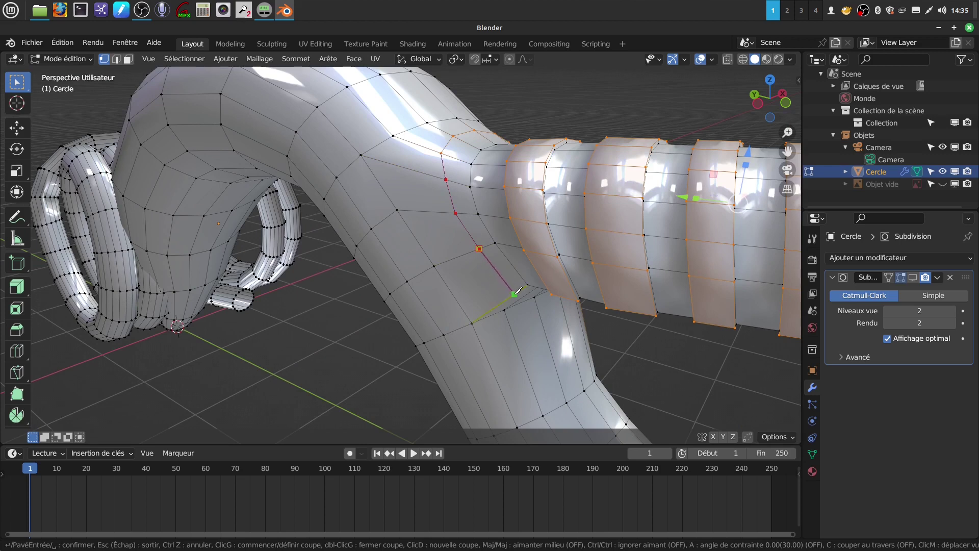
pyautogui.click(511, 294)
pyautogui.press('Return')
# Knife-cut a short edge joining the far-side cut's lower end to the vertex on the lower branch's upper edge.
pyautogui.moveTo(511, 295); pyautogui.dragTo(518, 324, button='middle')
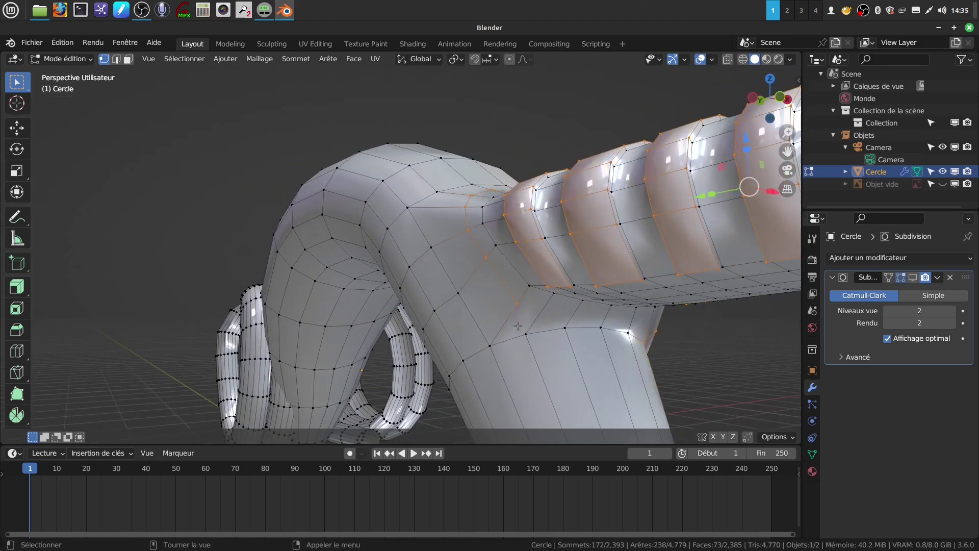
pyautogui.press('k')
pyautogui.click(518, 303)
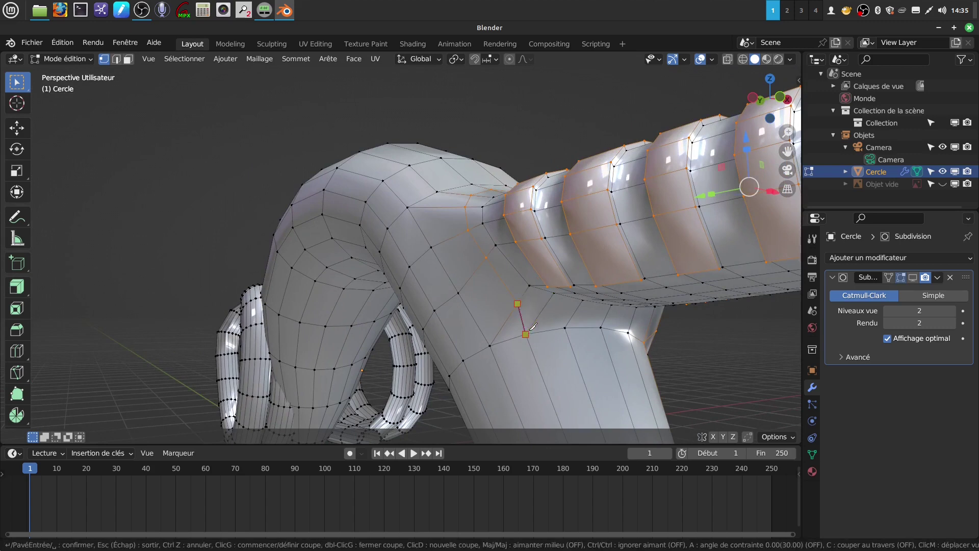
pyautogui.click(526, 334)
pyautogui.press('Return')
# Slide the two upper far-side vertices beside the knife cut toward the ridges, the second with a factor of about 0.37.
pyautogui.moveTo(539, 305); pyautogui.dragTo(507, 304, button='middle')
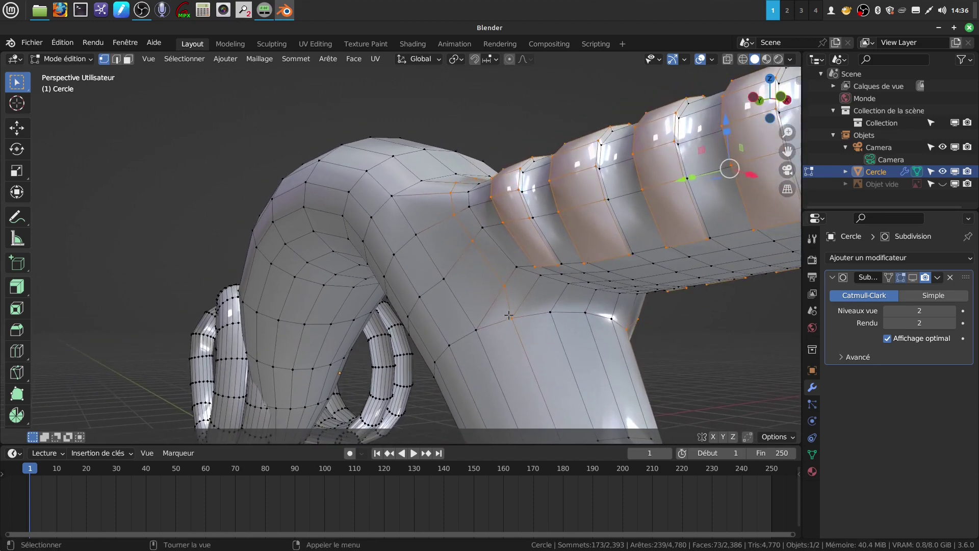
pyautogui.moveTo(501, 316); pyautogui.dragTo(481, 302, button='middle')
pyautogui.moveTo(489, 300); pyautogui.dragTo(341, 322, button='middle')
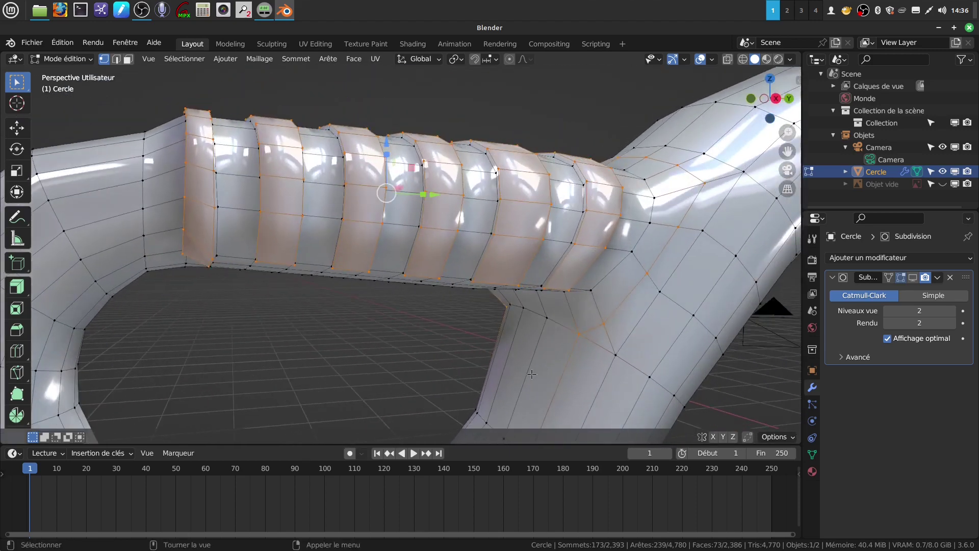
pyautogui.moveTo(586, 198); pyautogui.dragTo(327, 176, button='middle')
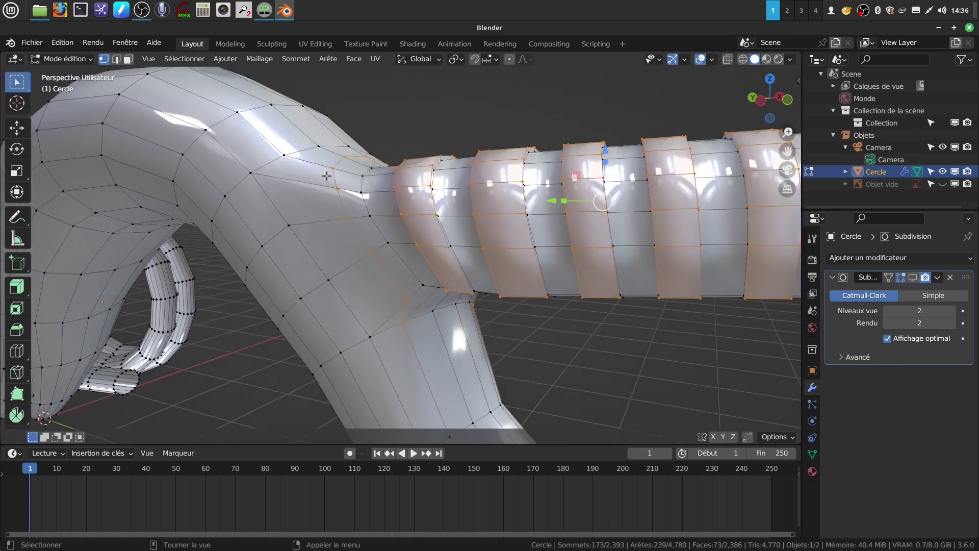
pyautogui.click(258, 176)
pyautogui.hotkey('shift', 'v')
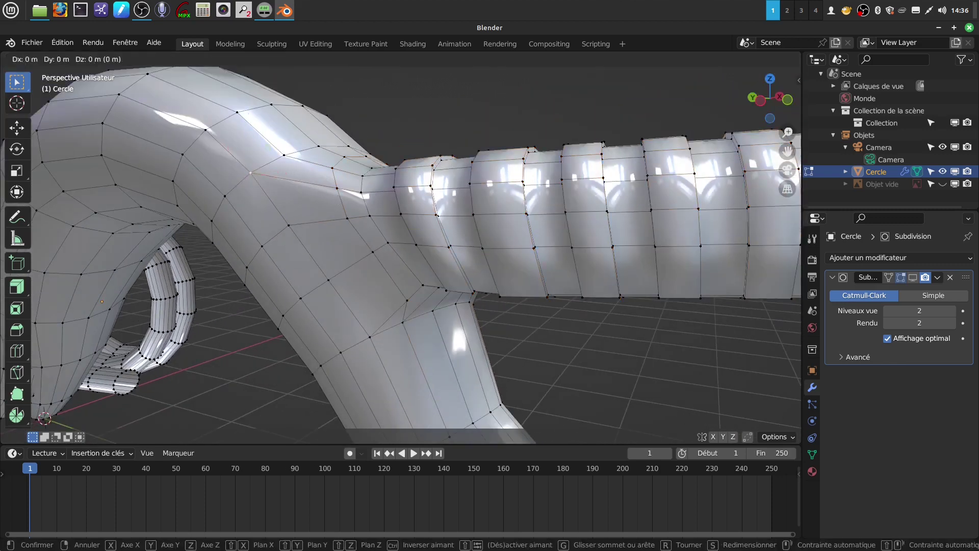
pyautogui.click(367, 208)
pyautogui.click(300, 230)
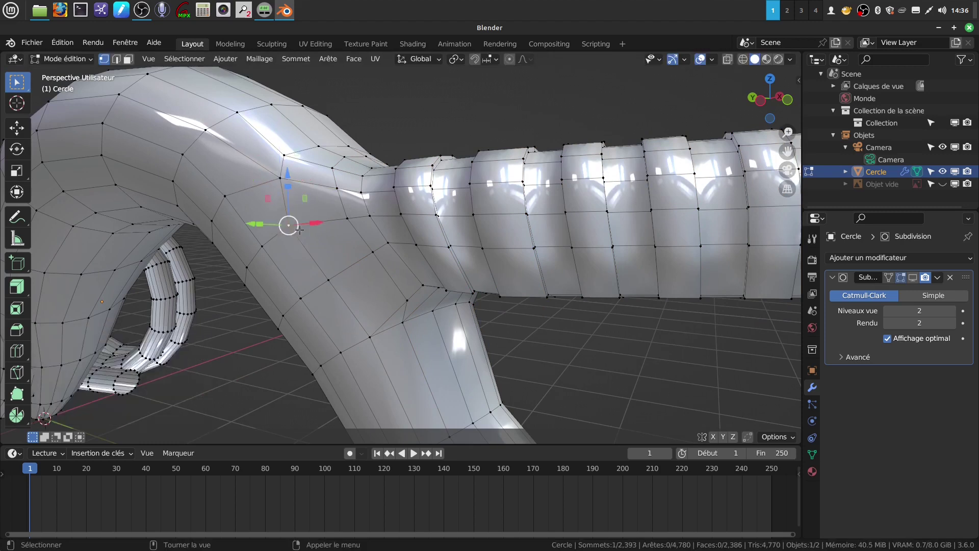
pyautogui.hotkey('shift', 'v')
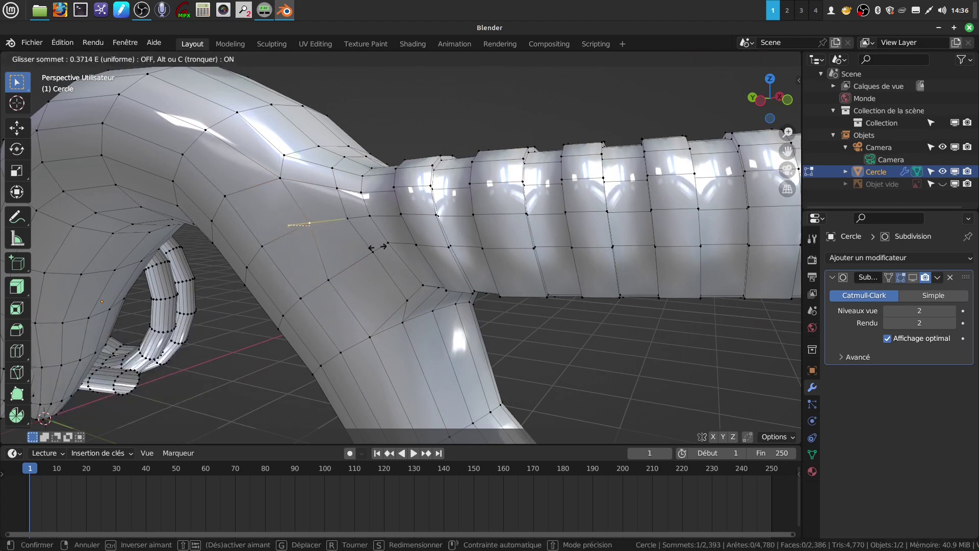
pyautogui.click(378, 247)
# Slide the two lower far-side vertices beside the knife cut along their edges toward the ridged bar.
pyautogui.click(340, 278)
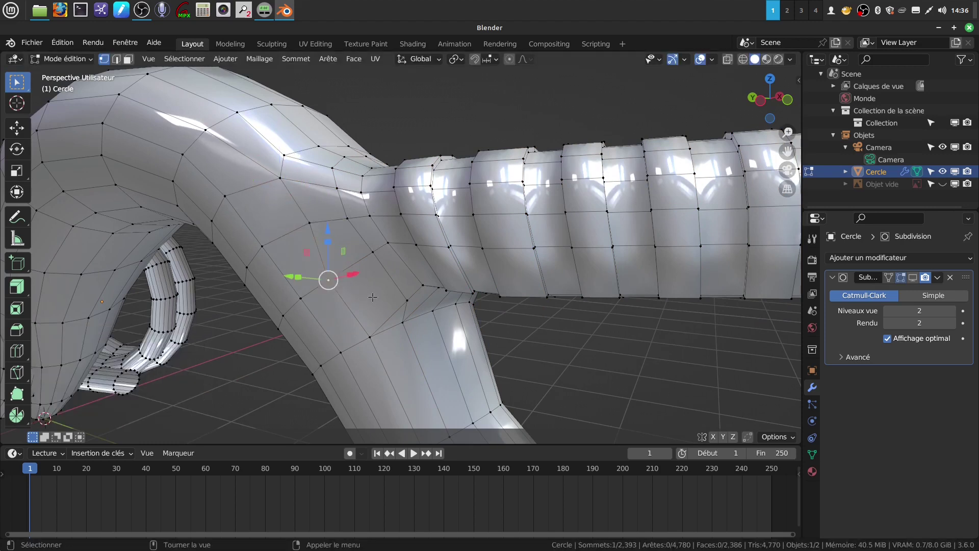
pyautogui.hotkey('shift', 'v')
pyautogui.click(389, 289)
pyautogui.click(376, 344)
pyautogui.hotkey('shift', 'v')
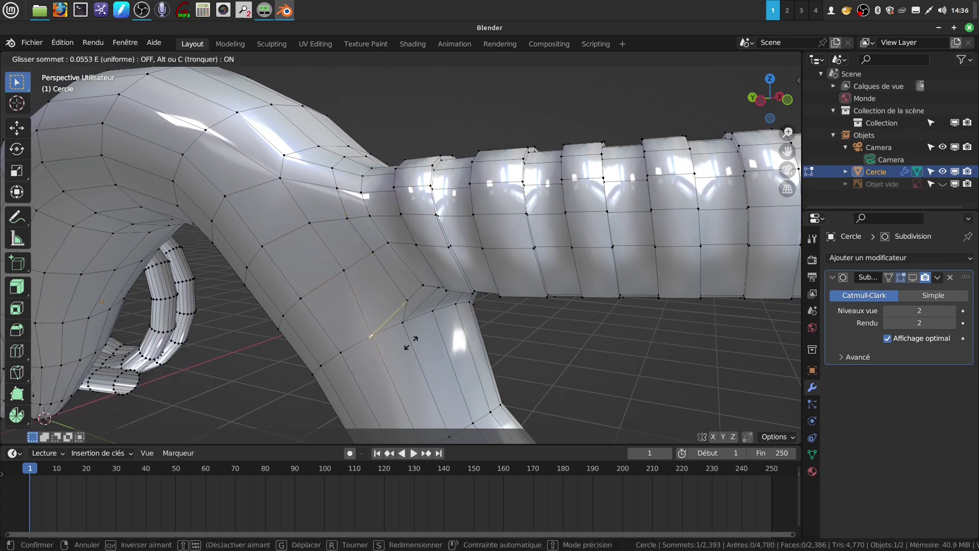
pyautogui.click(426, 338)
# Slide the two upper vertices on this side of the bow junction along their edges toward the ridges, with factors 0.399 and 0.347.
pyautogui.moveTo(328, 168); pyautogui.dragTo(366, 154, button='middle')
pyautogui.click(286, 155)
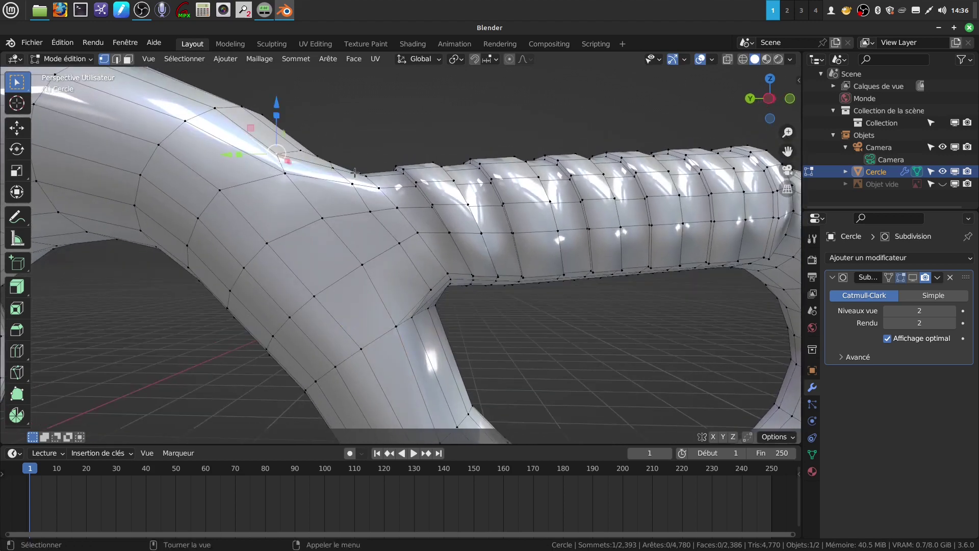
pyautogui.hotkey('shift', 'v')
pyautogui.click(368, 177)
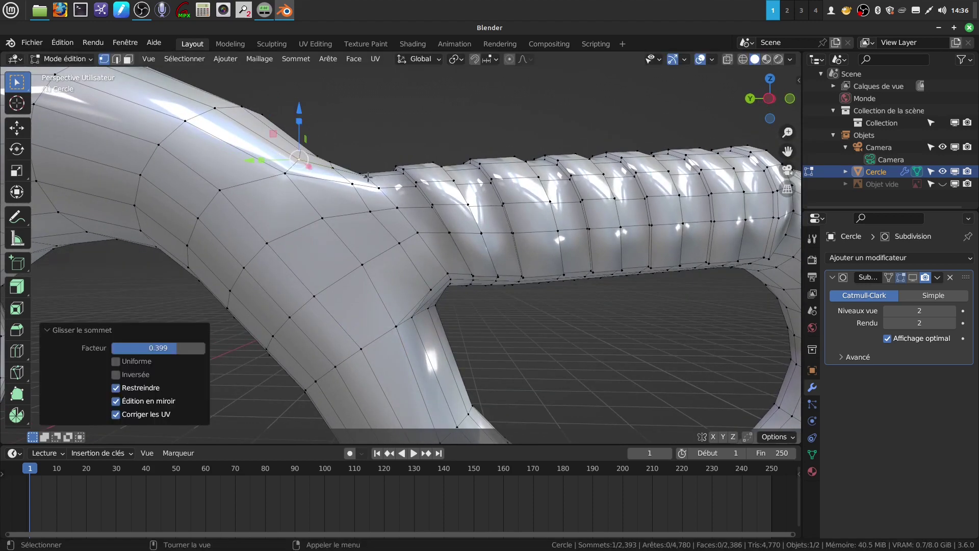
pyautogui.click(287, 179)
pyautogui.hotkey('shift', 'v')
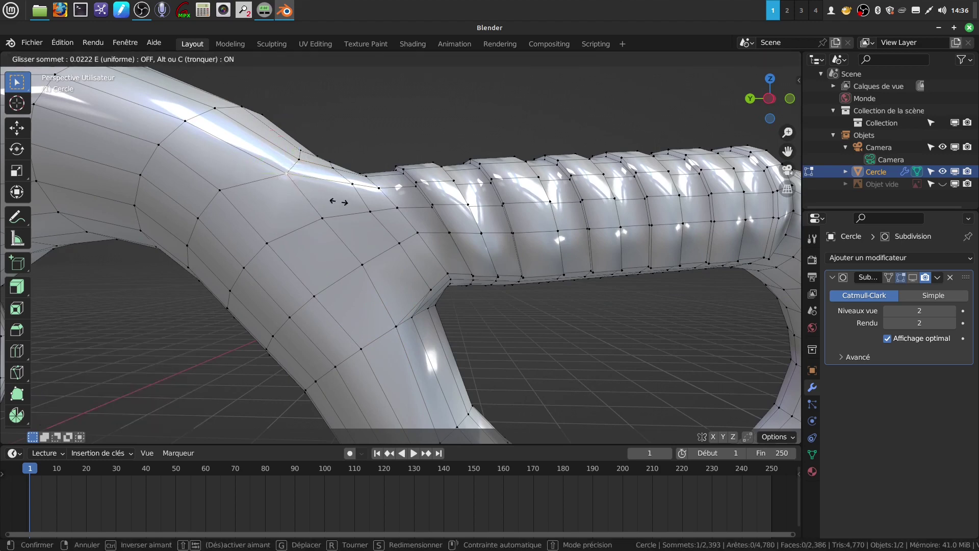
pyautogui.click(360, 202)
# Slide the vertex near the fork toward the lower branch by about 0.36, and the vertex above it toward the bow by about 0.24.
pyautogui.moveTo(333, 196); pyautogui.dragTo(338, 172, button='middle')
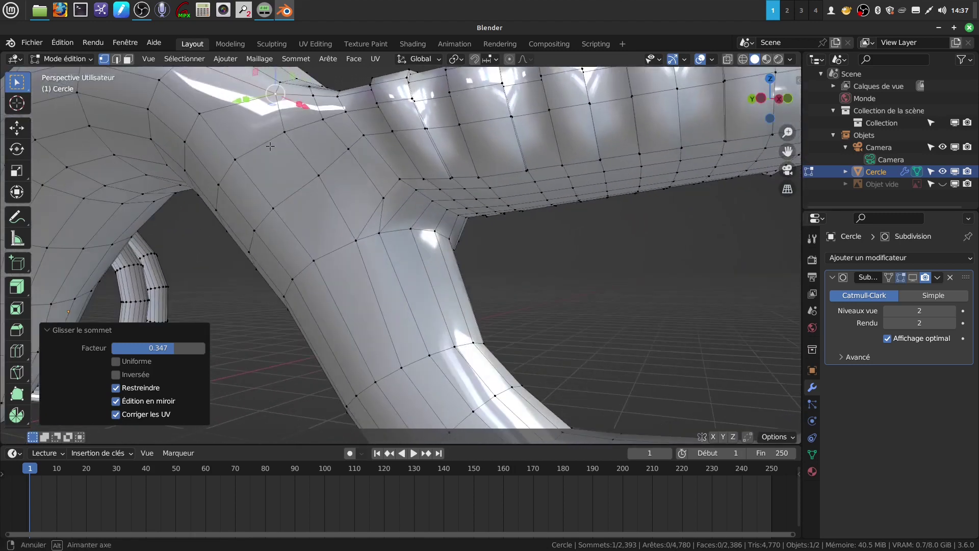
pyautogui.scroll(2, 338, 172)
pyautogui.click(357, 214)
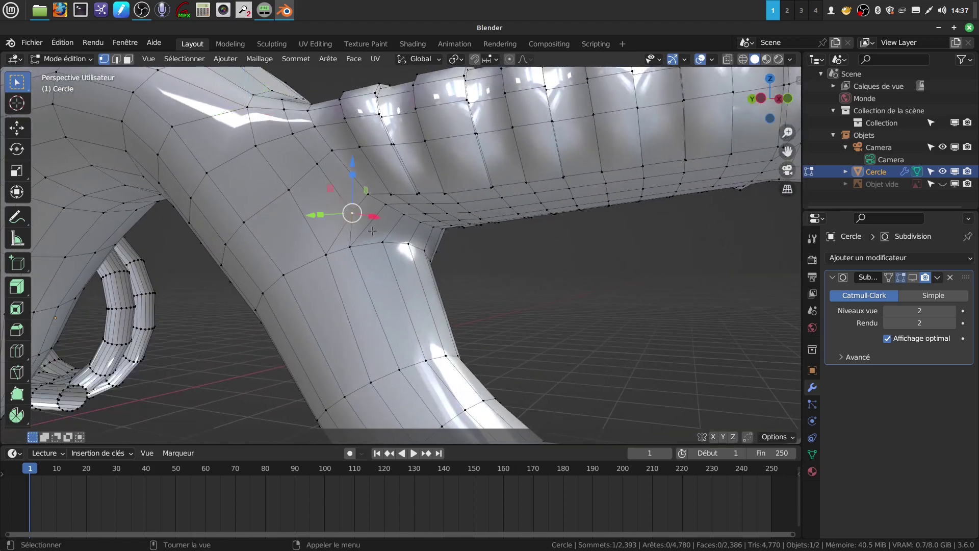
pyautogui.hotkey('shift', 'v')
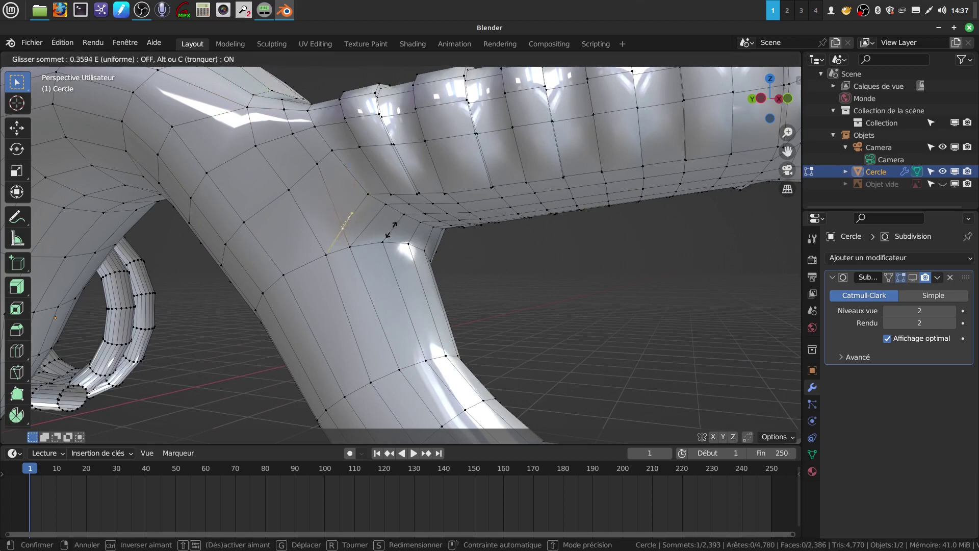
pyautogui.click(390, 229)
pyautogui.click(332, 170)
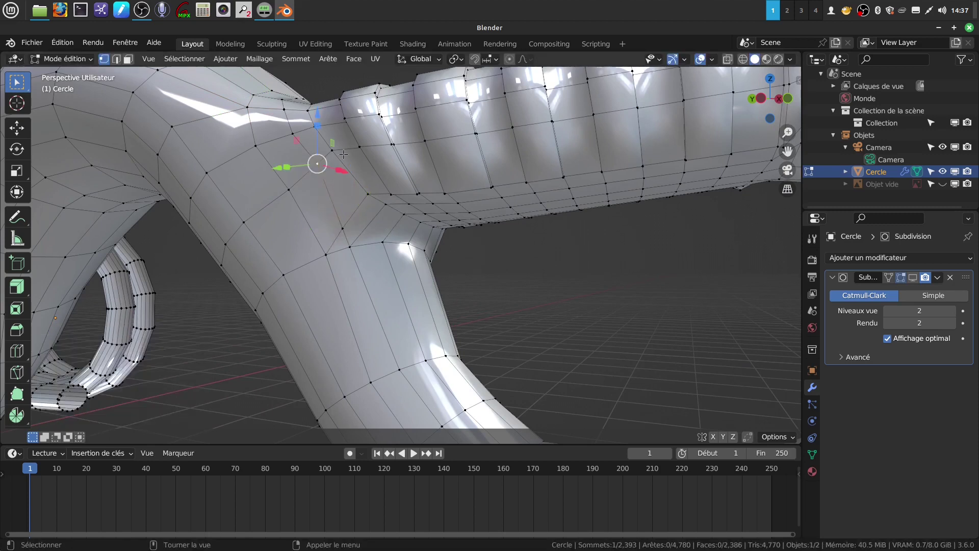
pyautogui.hotkey('shift', 'v')
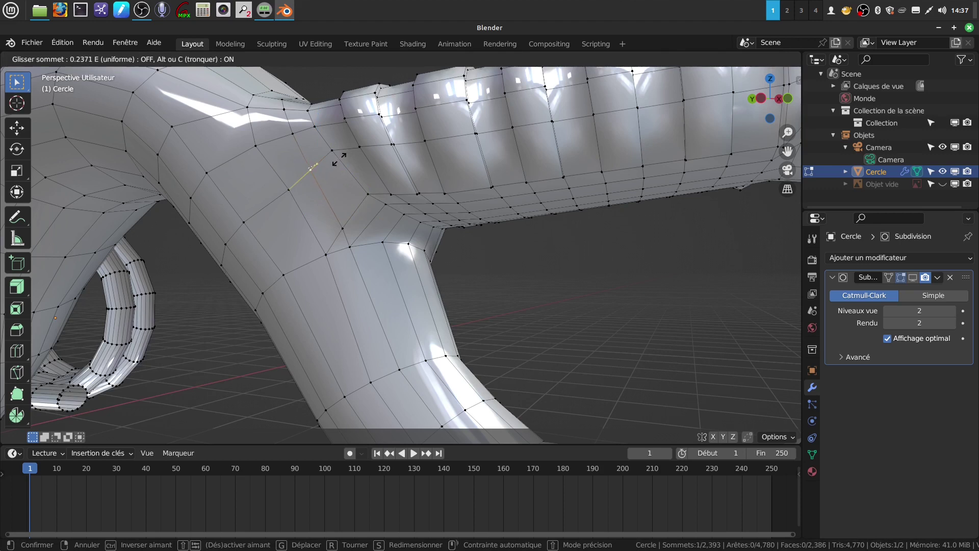
pyautogui.click(339, 159)
# Adjust the remaining vertex placement at the top of this side of the junction by vertex sliding, finishing with a factor of 0.226.
pyautogui.click(294, 143)
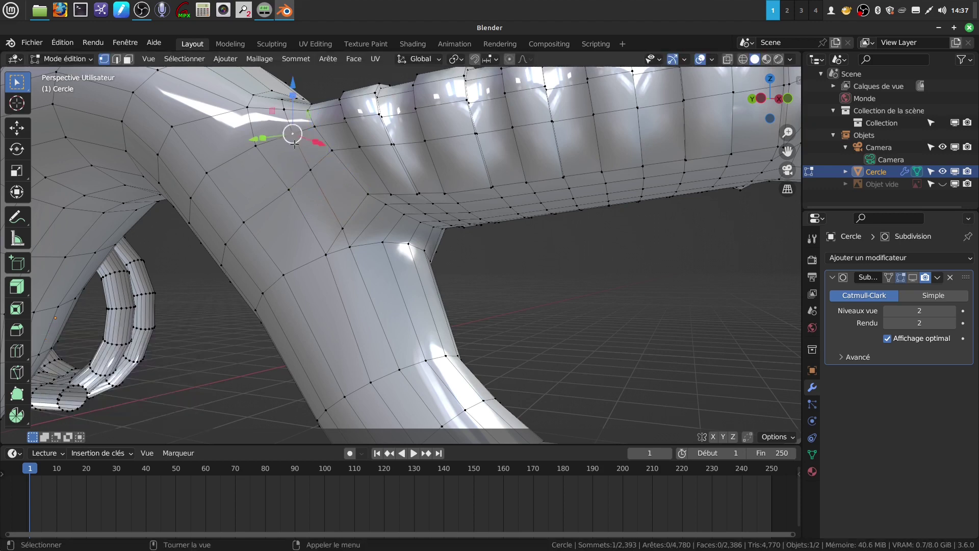
pyautogui.hotkey('shift', 'v')
pyautogui.click(328, 149)
pyautogui.moveTo(327, 150); pyautogui.dragTo(332, 201, button='middle')
pyautogui.press('g')
pyautogui.click(309, 161)
pyautogui.press('g')
pyautogui.moveTo(316, 163); pyautogui.dragTo(316, 164)
pyautogui.click(610, 82)
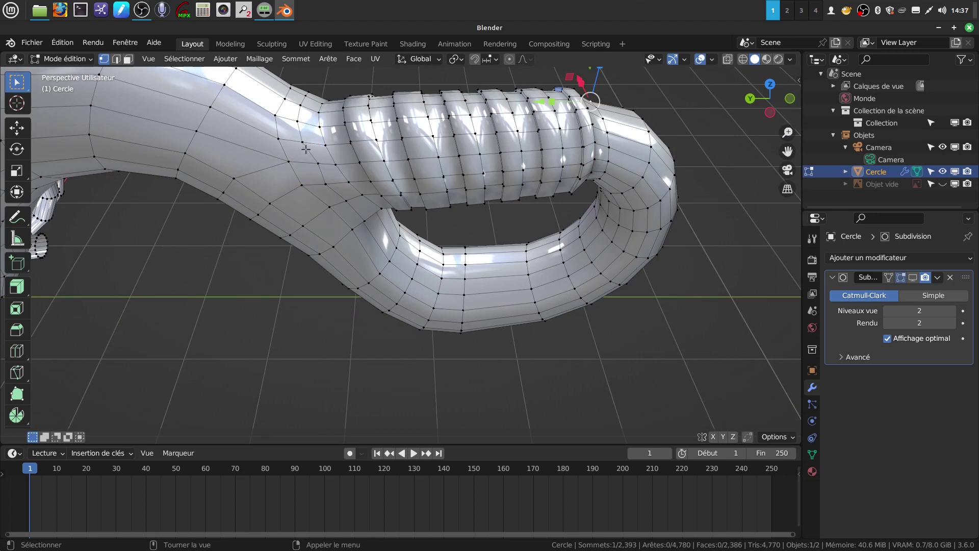
pyautogui.click(311, 163)
pyautogui.hotkey('shift', 'v')
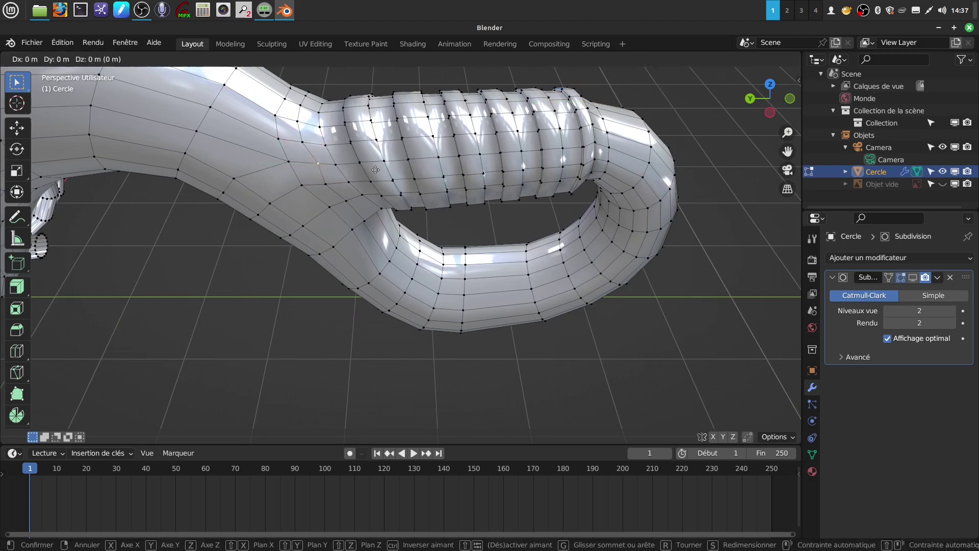
pyautogui.click(368, 170)
pyautogui.moveTo(368, 170); pyautogui.dragTo(355, 203, button='middle')
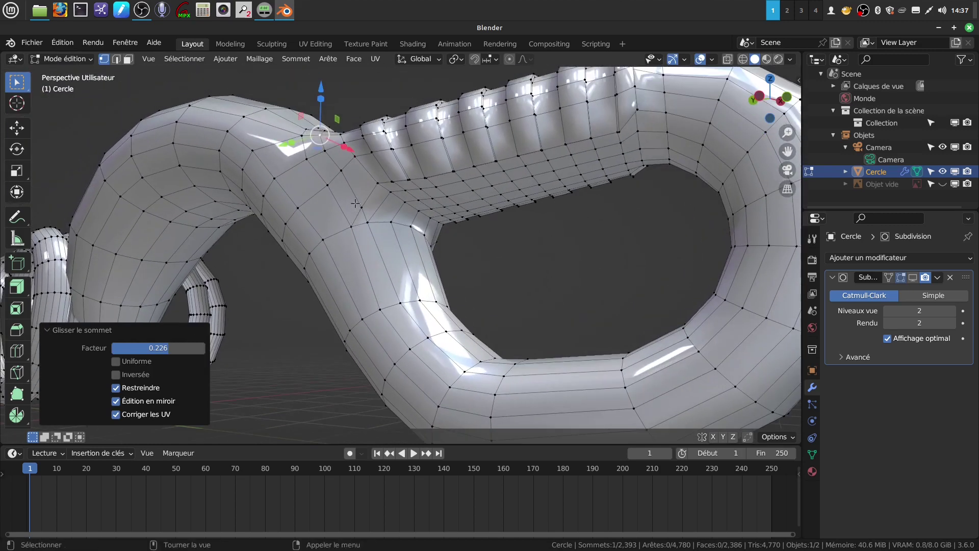
# Select the strip of faces running from the loop's lower branch up this side of the junction in face mode.
pyautogui.click(128, 59)
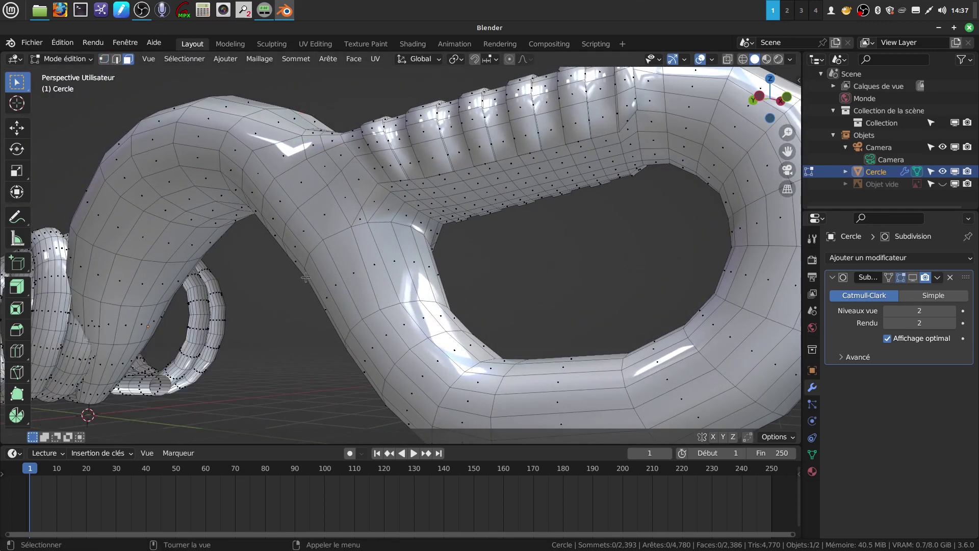
pyautogui.click(385, 290)
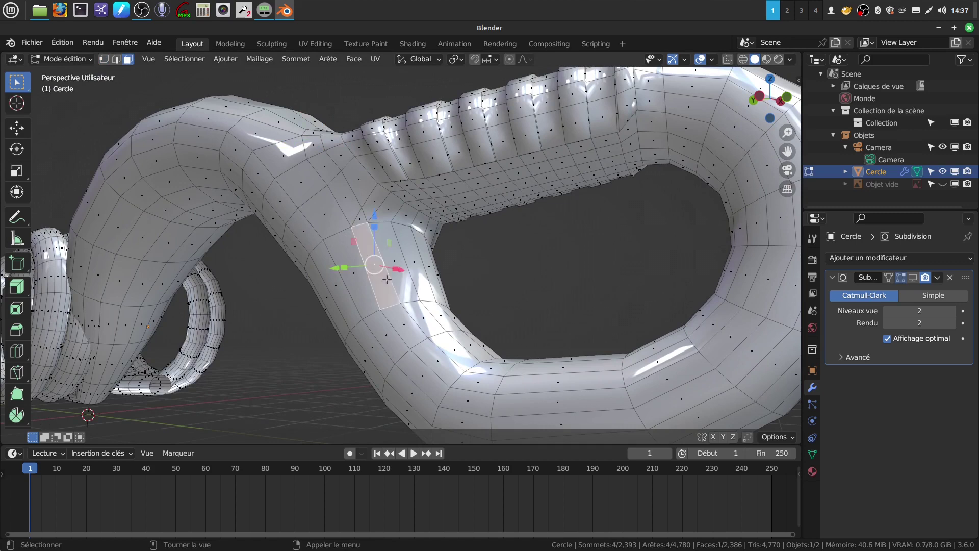
pyautogui.keyDown('shift'); pyautogui.click(359, 219); pyautogui.keyUp('shift')
pyautogui.keyDown('shift'); pyautogui.click(350, 205); pyautogui.keyUp('shift')
pyautogui.moveTo(350, 205)
pyautogui.mouseDown(button='middle')
pyautogui.moveTo(394, 244)
pyautogui.moveTo(365, 212)
pyautogui.mouseUp(button='middle')
pyautogui.keyDown('shift'); pyautogui.click(341, 178); pyautogui.keyUp('shift')
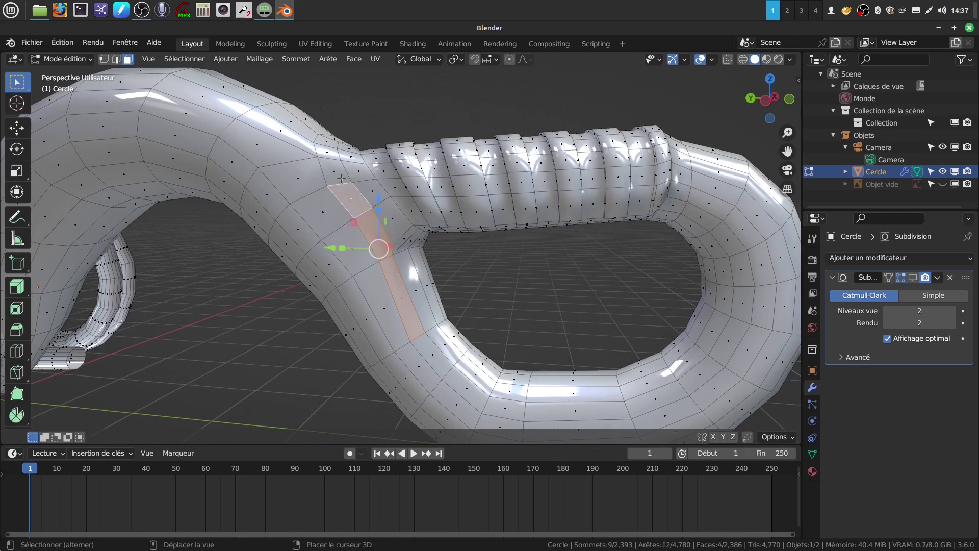
pyautogui.keyDown('shift'); pyautogui.click(337, 173); pyautogui.keyUp('shift')
# Extend the face selection over the top of the bow, just ahead of the first ridge, onto the opposite side.
pyautogui.moveTo(337, 173); pyautogui.dragTo(436, 87, button='middle')
pyautogui.keyDown('shift'); pyautogui.click(343, 135); pyautogui.keyUp('shift')
pyautogui.keyDown('shift'); pyautogui.click(360, 116); pyautogui.keyUp('shift')
pyautogui.keyDown('shift'); pyautogui.click(362, 112); pyautogui.keyUp('shift')
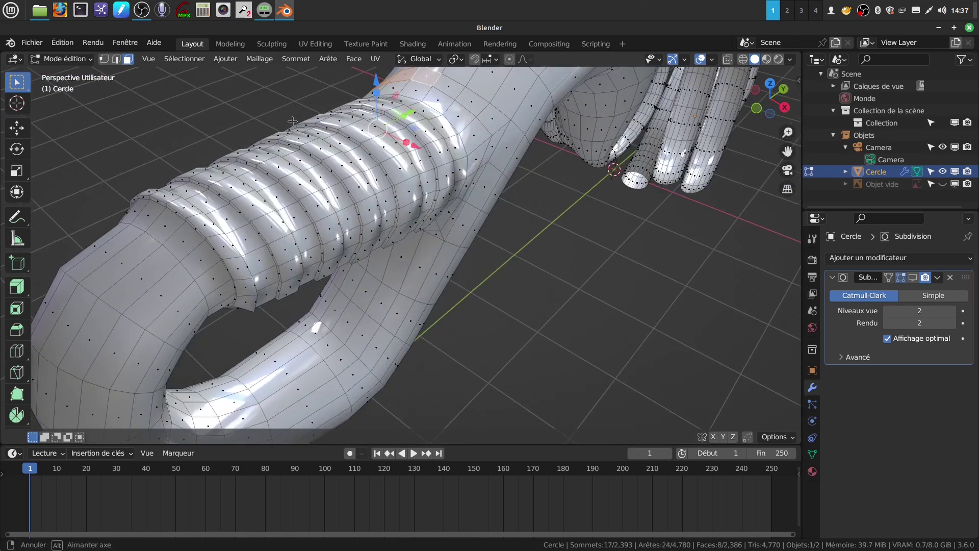
pyautogui.keyDown('shift'); pyautogui.click(465, 91); pyautogui.keyUp('shift')
pyautogui.keyDown('shift'); pyautogui.click(489, 115); pyautogui.keyUp('shift')
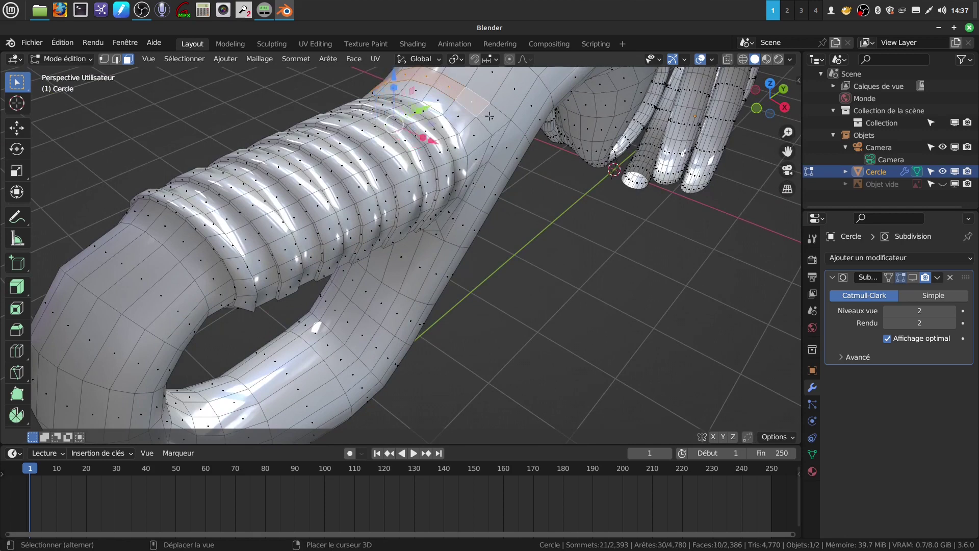
pyautogui.keyDown('shift'); pyautogui.click(495, 118); pyautogui.keyUp('shift')
pyautogui.keyDown('shift'); pyautogui.click(493, 134); pyautogui.keyUp('shift')
# Continue the face selection down the opposite side of the junction to the loop's lower branch.
pyautogui.moveTo(494, 134); pyautogui.dragTo(437, 148, button='middle')
pyautogui.keyDown('shift'); pyautogui.click(474, 191); pyautogui.keyUp('shift')
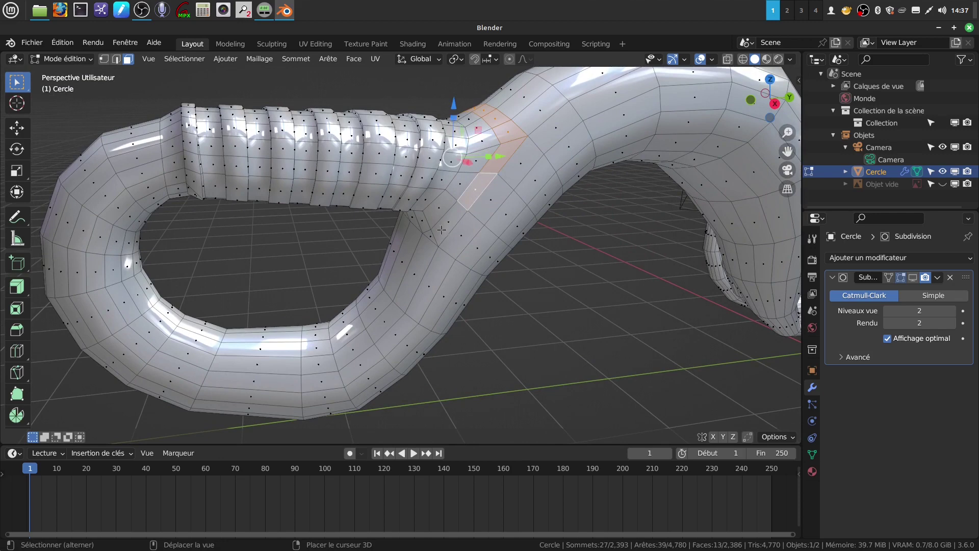
pyautogui.keyDown('shift'); pyautogui.click(448, 222); pyautogui.keyUp('shift')
pyautogui.keyDown('shift'); pyautogui.click(428, 238); pyautogui.keyUp('shift')
pyautogui.keyDown('shift'); pyautogui.click(417, 266); pyautogui.keyUp('shift')
pyautogui.moveTo(417, 266)
pyautogui.mouseDown(button='middle')
pyautogui.moveTo(567, 277)
pyautogui.moveTo(461, 226)
pyautogui.moveTo(413, 263)
pyautogui.mouseUp(button='middle')
pyautogui.scroll(1, 531, 304)
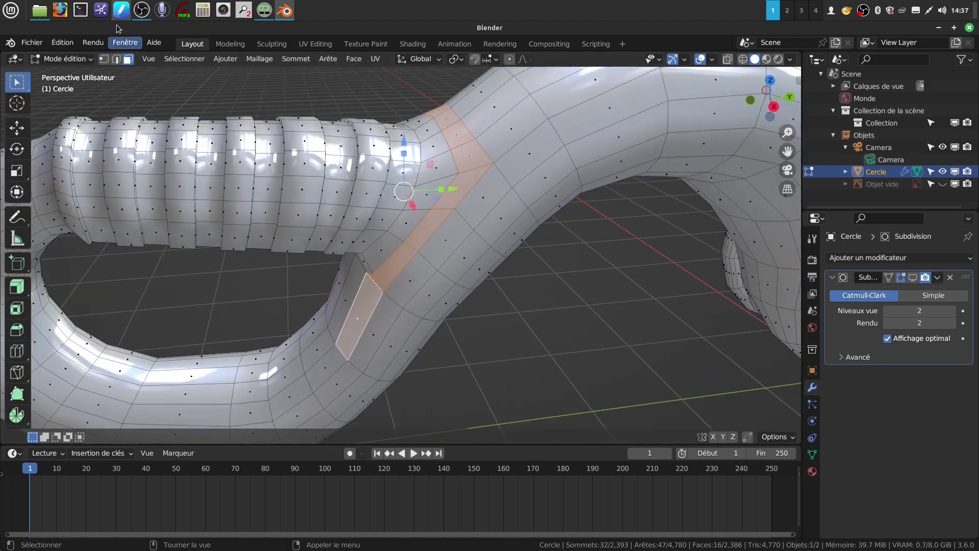
# Slide three upper vertices on the opposite side of the junction along their edges, with factors of about 0.37, 0.33 and 0.175.
pyautogui.click(103, 58)
pyautogui.click(457, 176)
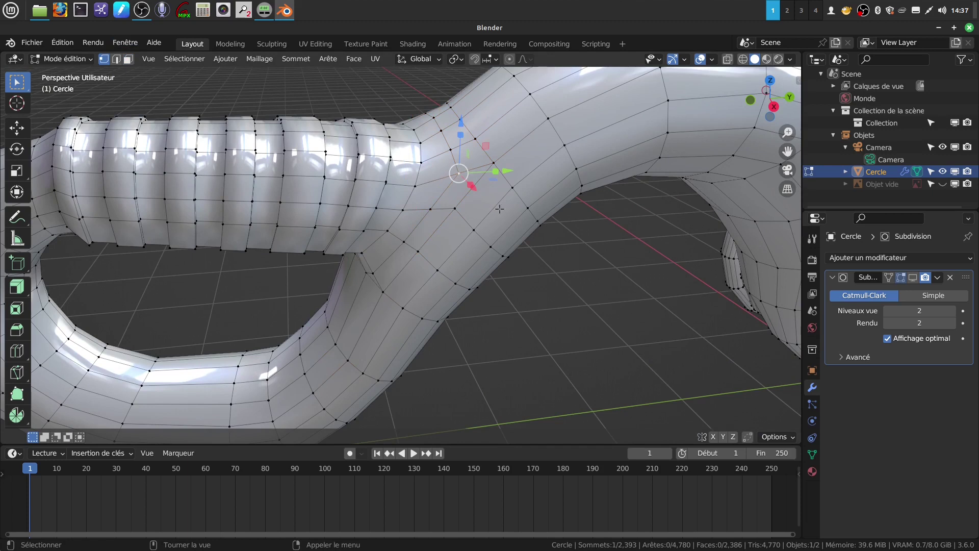
pyautogui.hotkey('shift', 'v')
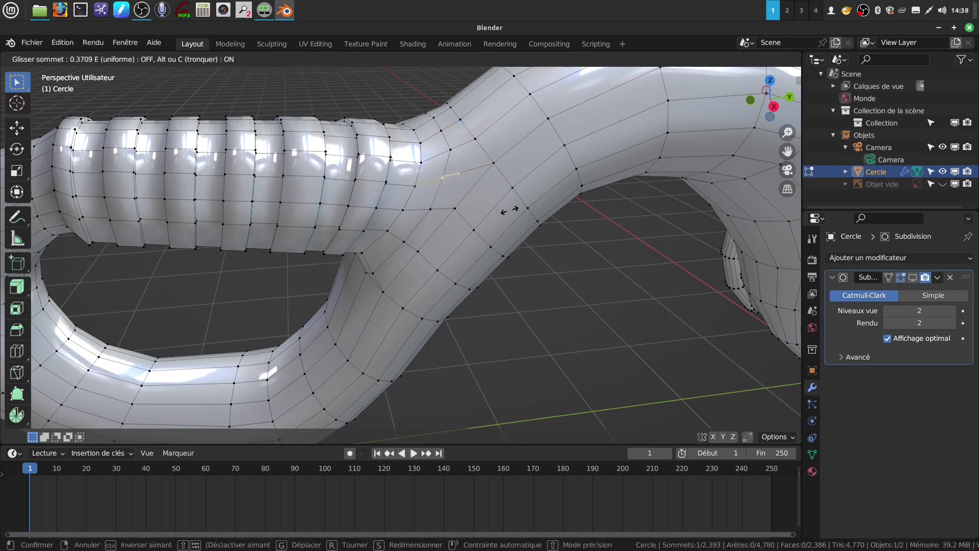
pyautogui.click(503, 176)
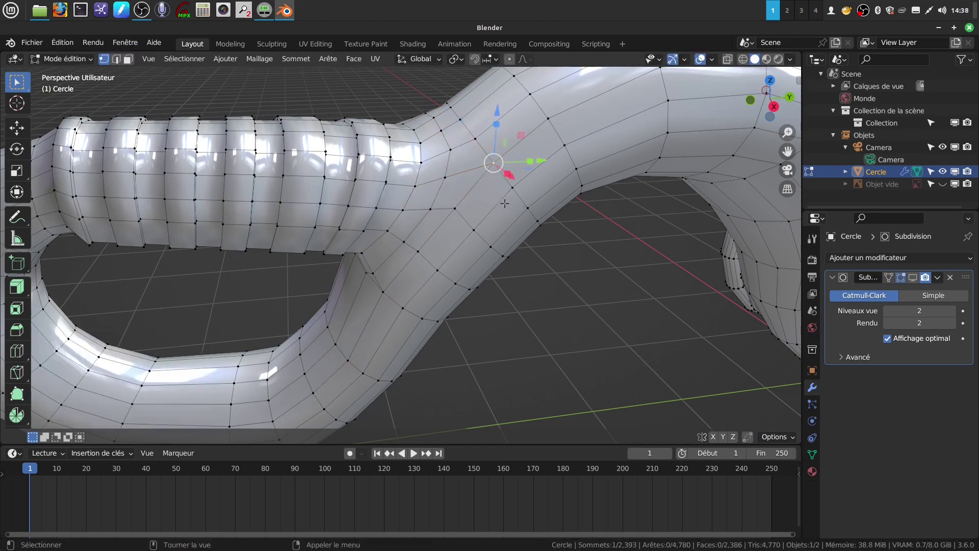
pyautogui.hotkey('shift', 'v')
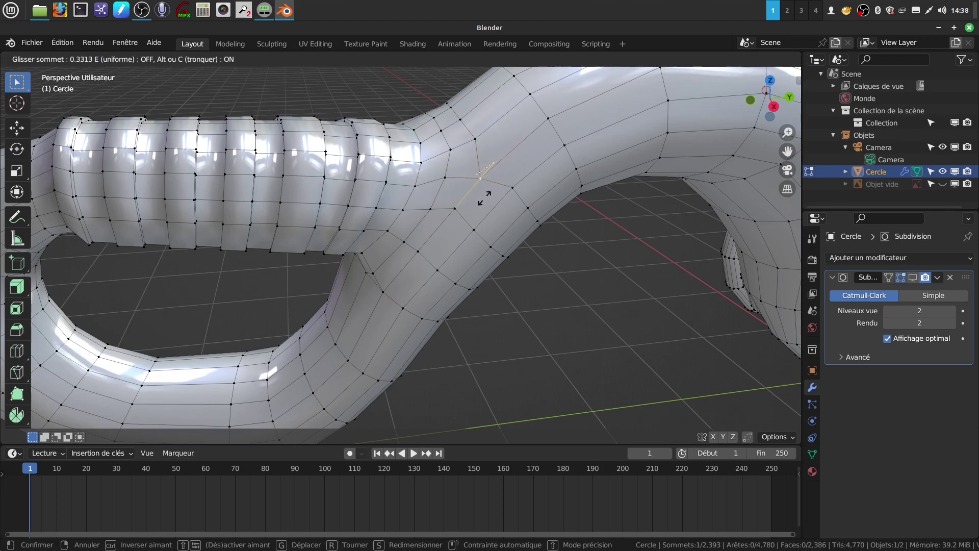
pyautogui.click(484, 198)
pyautogui.click(512, 196)
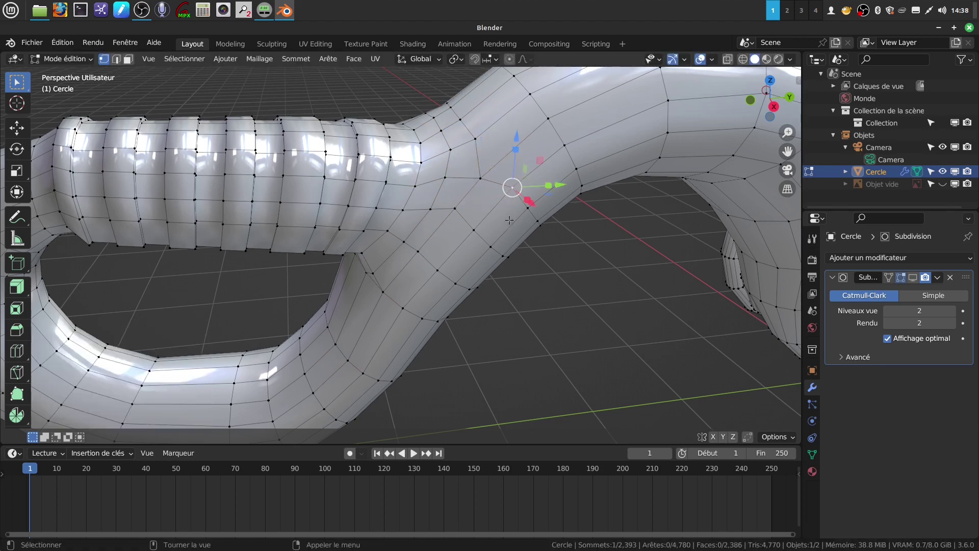
pyautogui.hotkey('shift', 'v')
pyautogui.click(501, 223)
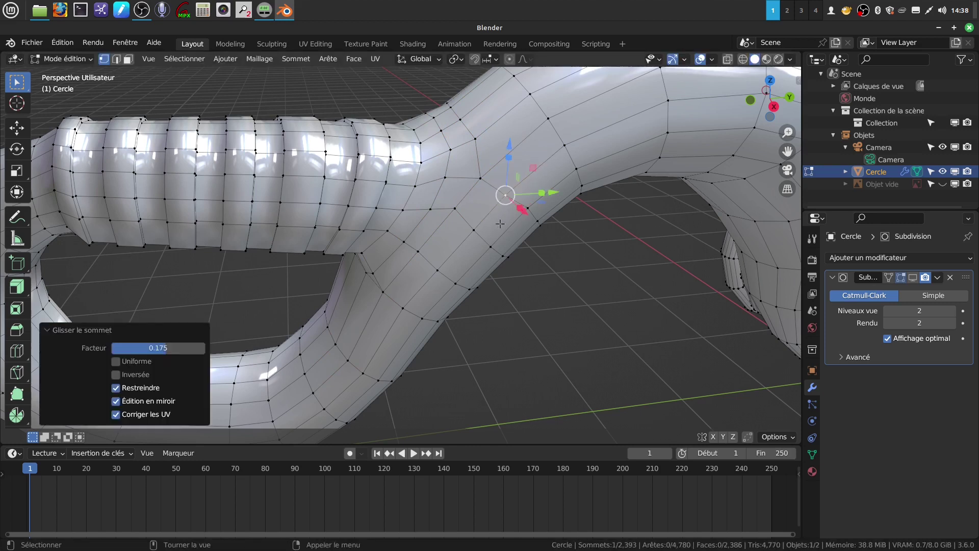
# Slide the middle of the adjusted opposite-side vertices toward the ridged bar with a factor of 0.254.
pyautogui.moveTo(494, 167)
pyautogui.keyDown('shift'); pyautogui.mouseDown(button='middle')
pyautogui.moveTo(507, 169)
pyautogui.moveTo(493, 176)
pyautogui.moveTo(484, 138)
pyautogui.moveTo(490, 159)
pyautogui.mouseUp(button='middle'); pyautogui.keyUp('shift')
pyautogui.click(504, 162)
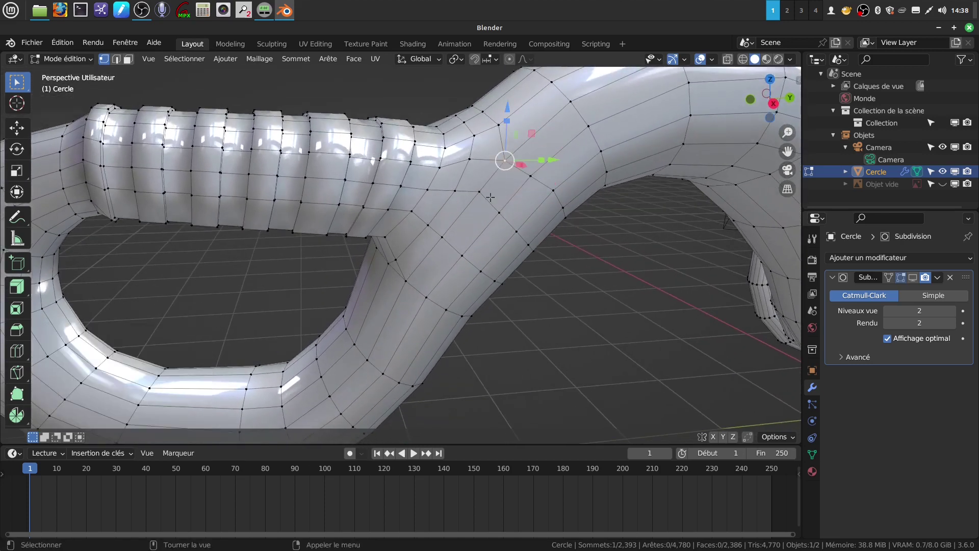
pyautogui.hotkey('shift', 'v')
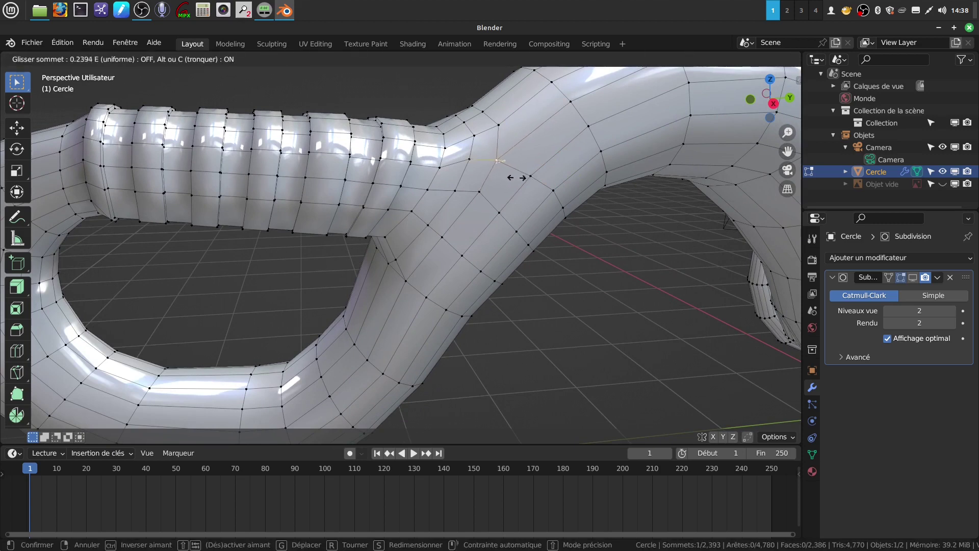
pyautogui.click(516, 177)
# Select the face strip from the lower branch up the adjusted side of the junction to the top of the bow.
pyautogui.moveTo(516, 177); pyautogui.dragTo(510, 168, button='middle')
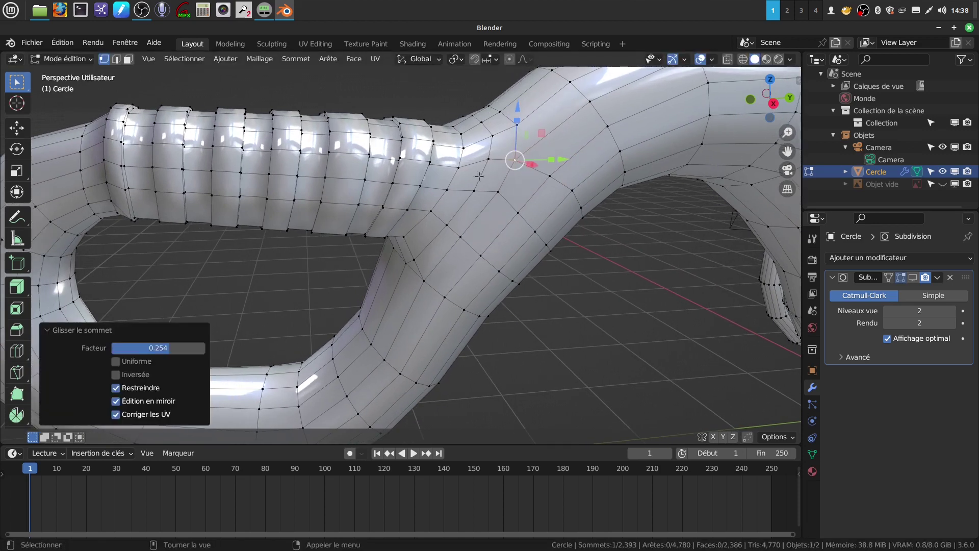
pyautogui.click(128, 60)
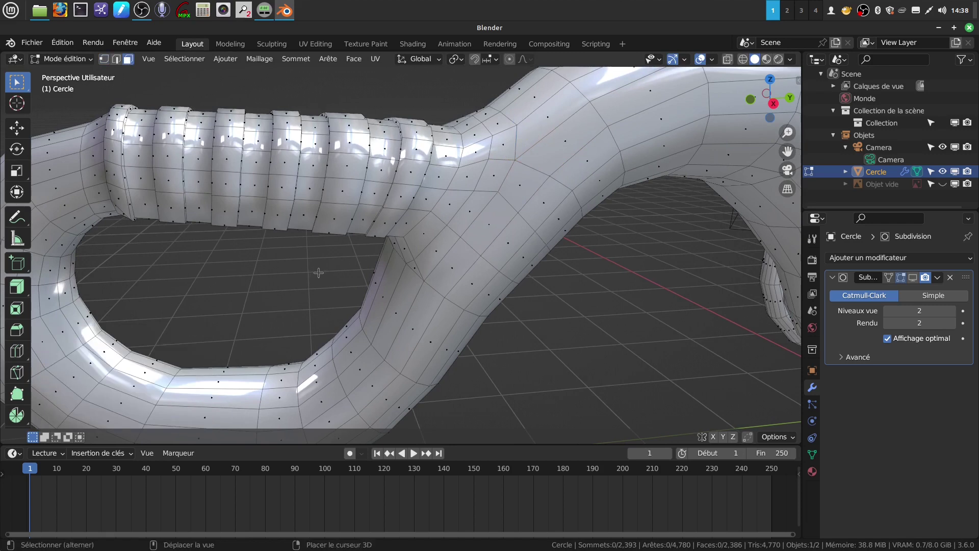
pyautogui.click(398, 311)
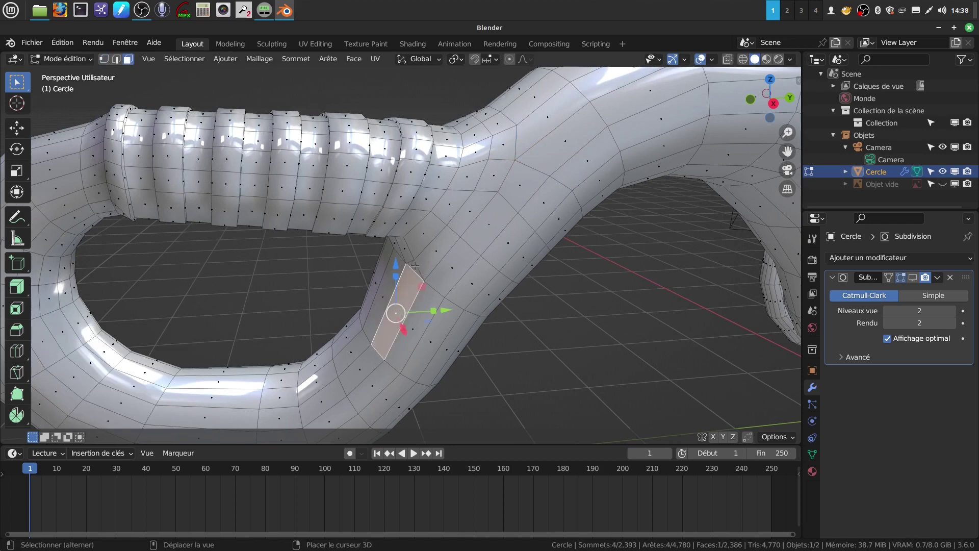
pyautogui.keyDown('shift'); pyautogui.click(415, 266); pyautogui.keyUp('shift')
pyautogui.keyDown('shift'); pyautogui.click(449, 239); pyautogui.keyUp('shift')
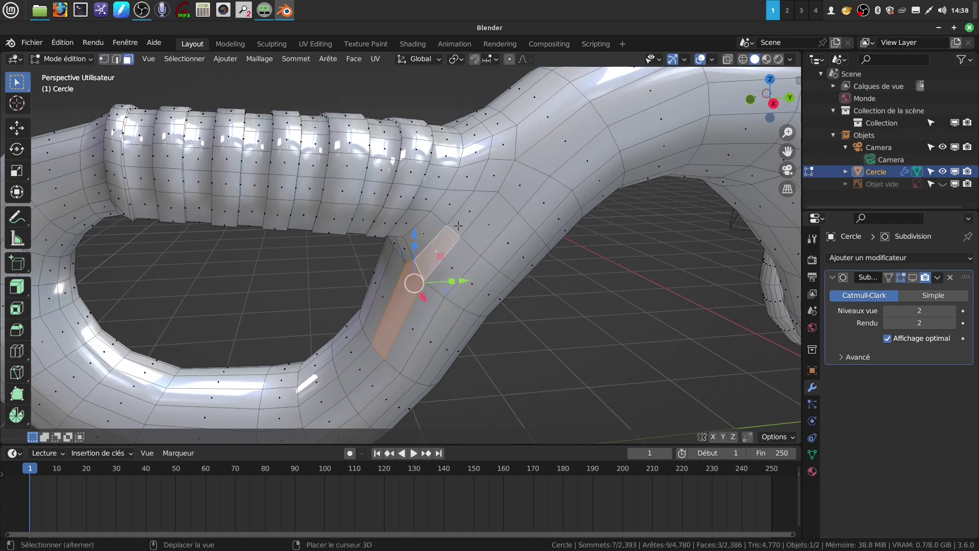
pyautogui.keyDown('shift'); pyautogui.click(477, 204); pyautogui.keyUp('shift')
pyautogui.keyDown('shift'); pyautogui.click(492, 171); pyautogui.keyUp('shift')
pyautogui.keyDown('shift'); pyautogui.click(496, 148); pyautogui.keyUp('shift')
pyautogui.keyDown('shift'); pyautogui.click(493, 124); pyautogui.keyUp('shift')
# Add the faces crossing the top of the bow just ahead of the first ridge to the strip selection.
pyautogui.moveTo(493, 124); pyautogui.dragTo(502, 118, button='middle')
pyautogui.keyDown('shift'); pyautogui.click(446, 123); pyautogui.keyUp('shift')
pyautogui.keyDown('shift'); pyautogui.click(390, 134); pyautogui.keyUp('shift')
pyautogui.keyDown('shift'); pyautogui.click(378, 147); pyautogui.keyUp('shift')
pyautogui.keyDown('shift'); pyautogui.click(374, 148); pyautogui.keyUp('shift')
pyautogui.keyDown('shift'); pyautogui.click(372, 139); pyautogui.keyUp('shift')
# Complete the strip selection down the other side of the junction to the matching face on the loop's lower branch.
pyautogui.moveTo(372, 139); pyautogui.dragTo(378, 162, button='middle')
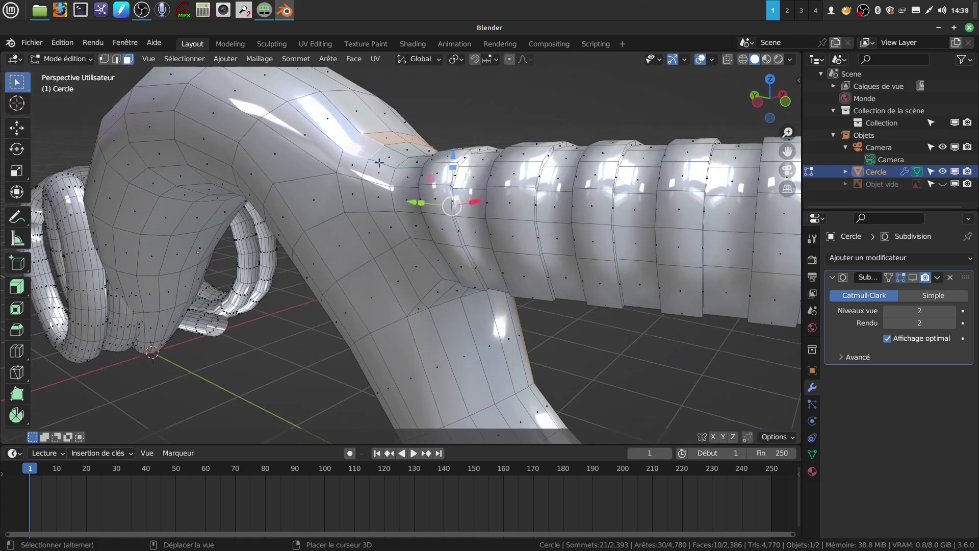
pyautogui.keyDown('shift'); pyautogui.click(355, 167); pyautogui.keyUp('shift')
pyautogui.keyDown('shift'); pyautogui.click(352, 193); pyautogui.keyUp('shift')
pyautogui.keyDown('shift'); pyautogui.click(370, 235); pyautogui.keyUp('shift')
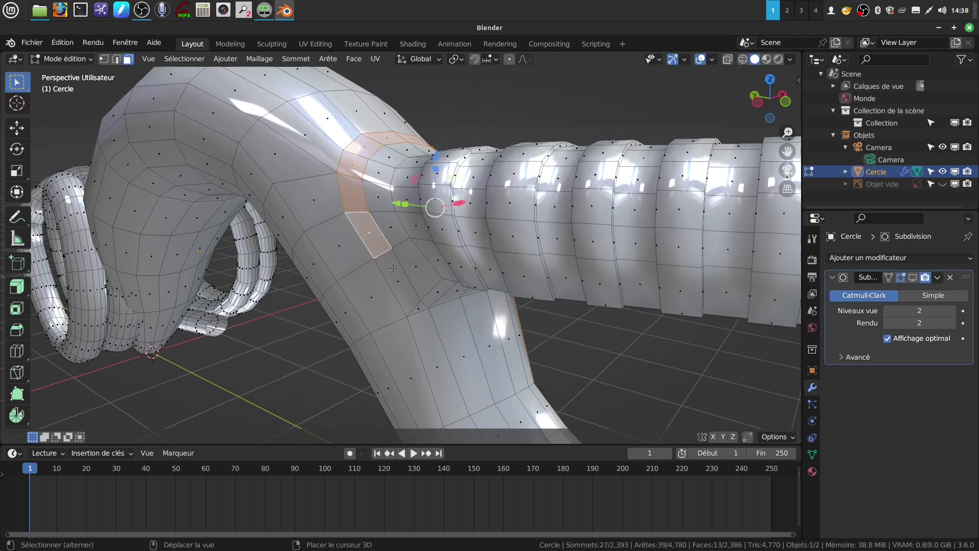
pyautogui.keyDown('shift'); pyautogui.click(397, 280); pyautogui.keyUp('shift')
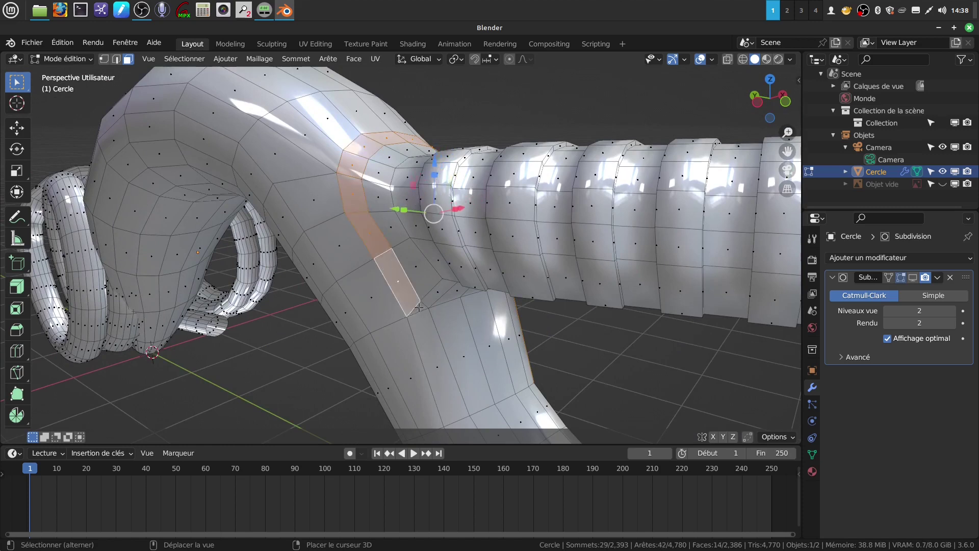
pyautogui.keyDown('shift'); pyautogui.click(419, 307); pyautogui.keyUp('shift')
pyautogui.keyDown('shift'); pyautogui.click(438, 340); pyautogui.keyUp('shift')
pyautogui.scroll(-4, 449, 315)
pyautogui.moveTo(448, 315); pyautogui.dragTo(99, 169, button='middle')
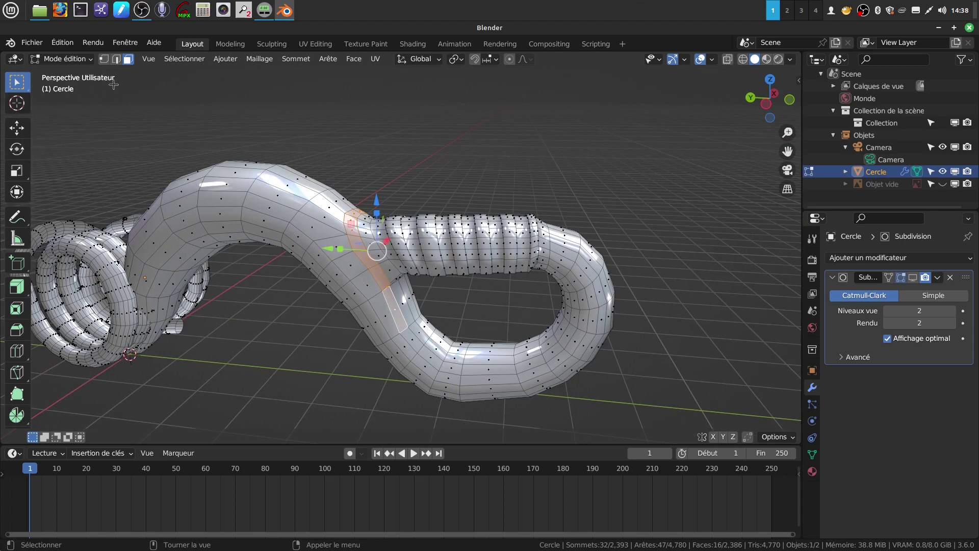
# Extrude the selected face strip at the junction outward by about 0.048 m to form a raised collar.
pyautogui.click(16, 289)
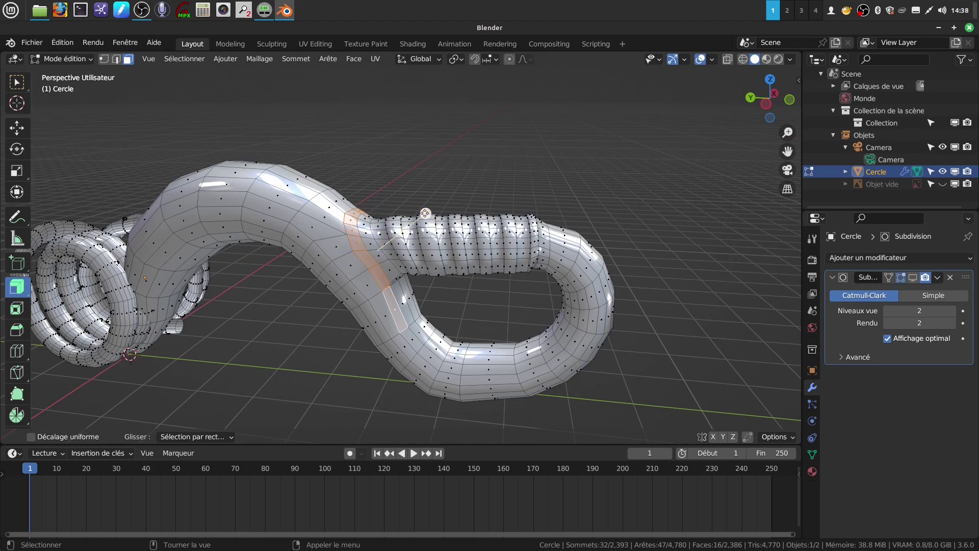
pyautogui.moveTo(426, 213); pyautogui.dragTo(426, 208)
pyautogui.moveTo(425, 209); pyautogui.dragTo(456, 230, button='middle')
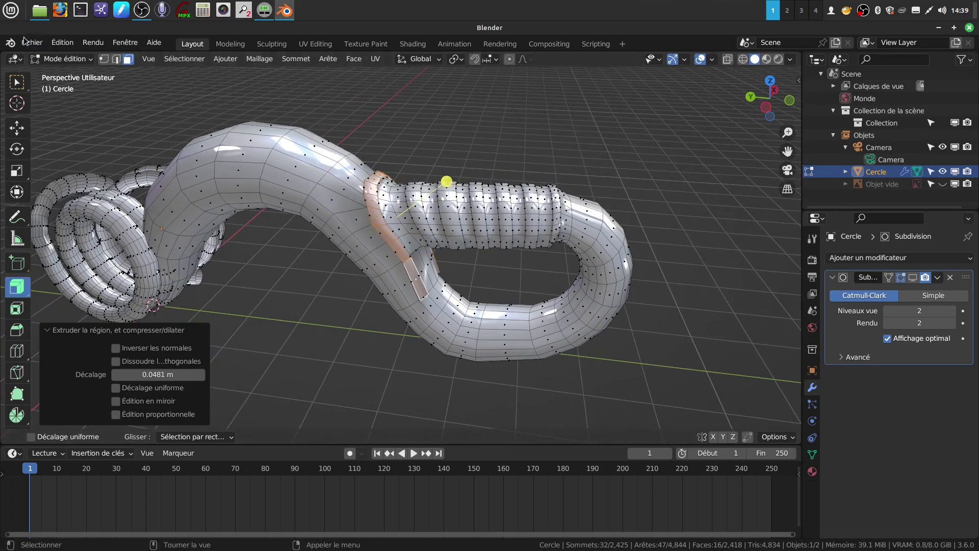
pyautogui.click(17, 82)
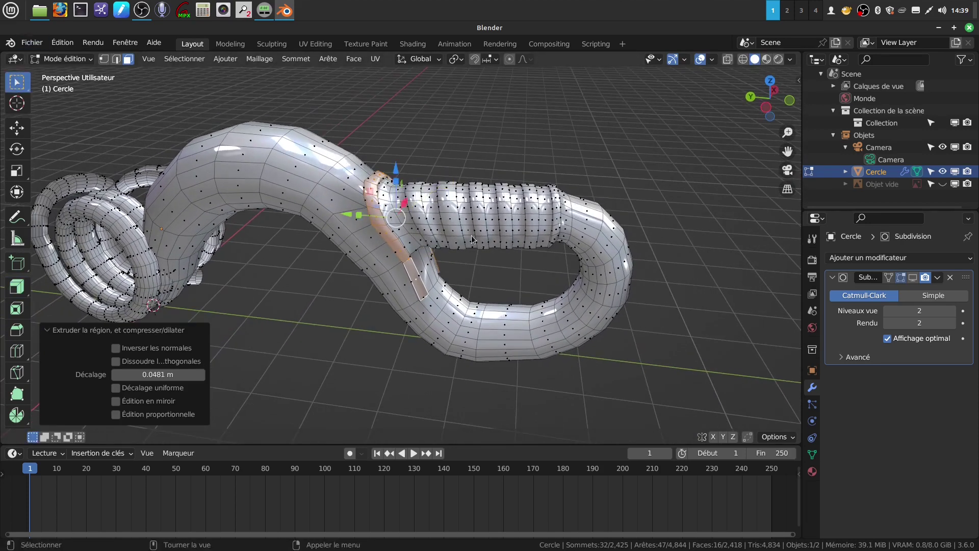
# Switch to Object Mode, enable the Subdivision modifier's viewport display and examine the collar from both sides.
pyautogui.press('Tab')
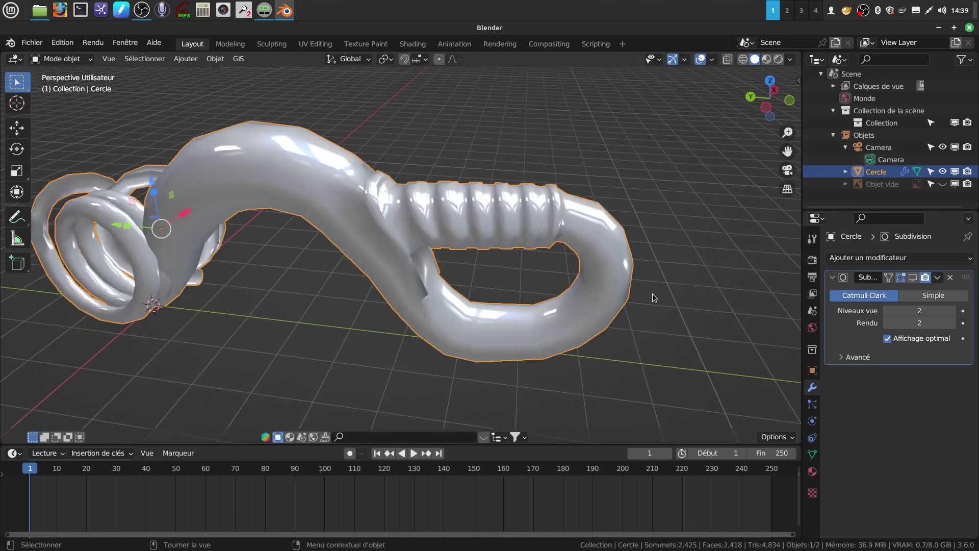
pyautogui.click(912, 278)
pyautogui.moveTo(561, 194); pyautogui.dragTo(495, 246, button='middle')
pyautogui.scroll(-4, 495, 247)
pyautogui.moveTo(407, 213); pyautogui.dragTo(386, 285, button='middle')
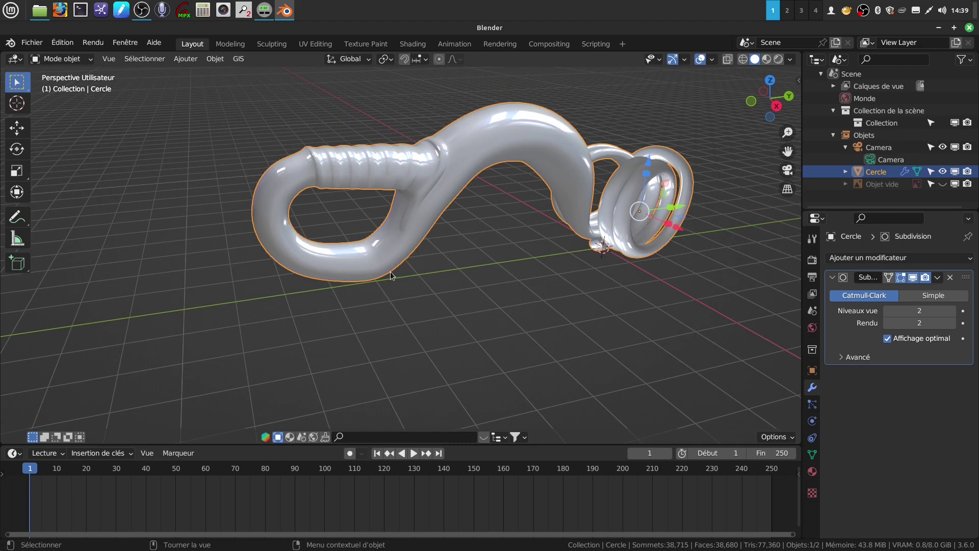
pyautogui.moveTo(482, 221); pyautogui.dragTo(468, 345, button='middle')
pyautogui.scroll(2, 427, 256)
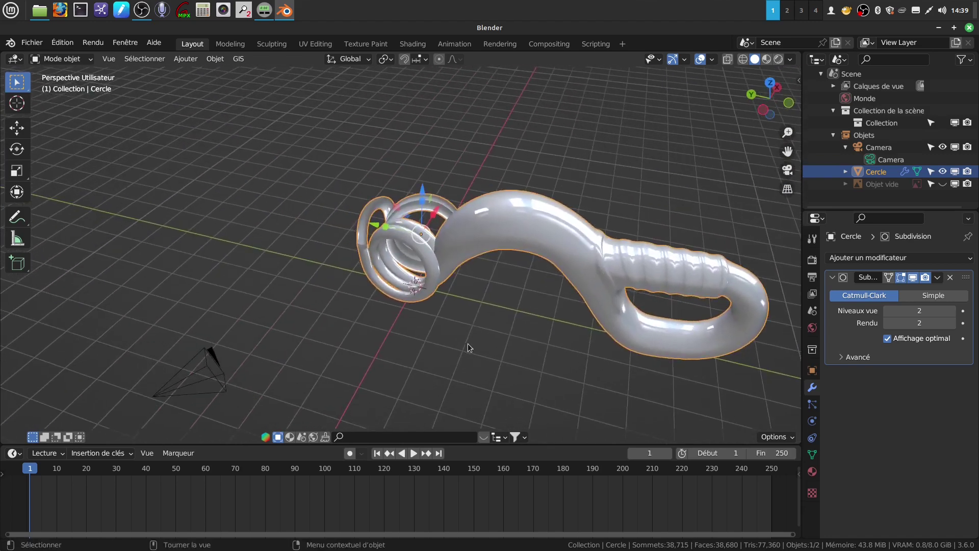
# Show the face orientation overlay in Edit Mode to check the normals where the wire crosses between the coils.
pyautogui.scroll(5, 468, 276)
pyautogui.moveTo(468, 275); pyautogui.dragTo(448, 232, button='middle')
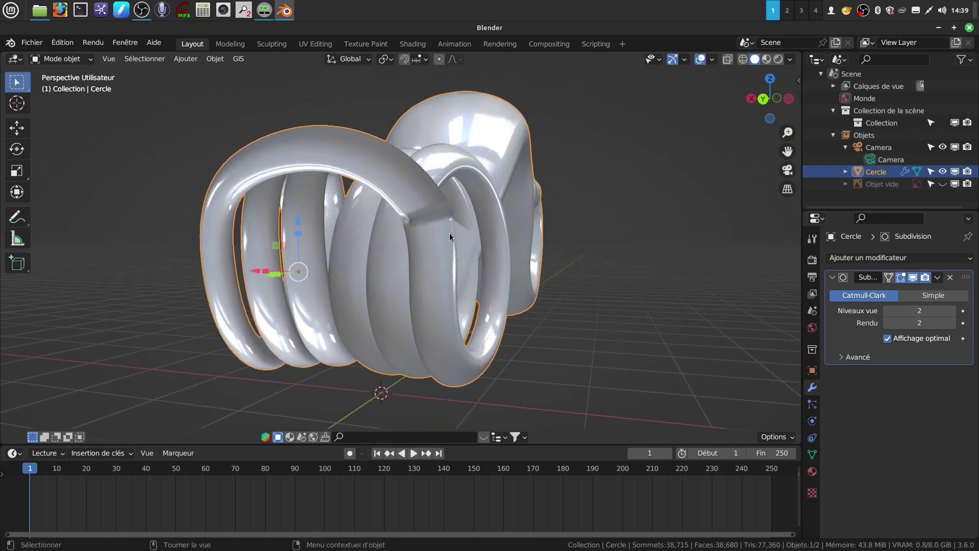
pyautogui.press('Tab')
pyautogui.scroll(2, 429, 289)
pyautogui.keyDown('shift'); pyautogui.moveTo(432, 195); pyautogui.dragTo(418, 214, button='middle'); pyautogui.keyUp('shift')
pyautogui.press('q')
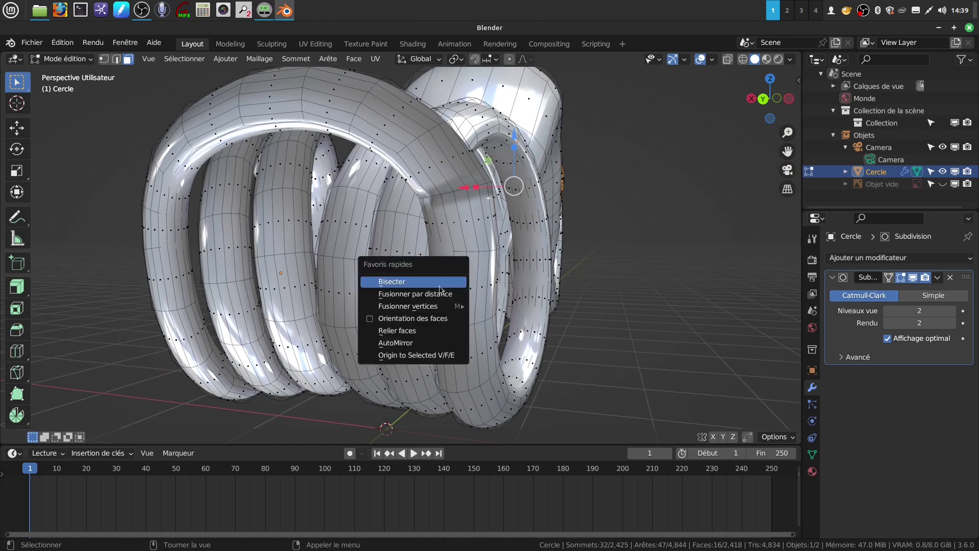
pyautogui.click(371, 319)
pyautogui.moveTo(453, 196); pyautogui.dragTo(418, 229, button='middle')
pyautogui.scroll(-4, 472, 196)
# Recalculate the whole mesh's normals to the outside, return to Object Mode and turn off the face orientation overlay.
pyautogui.press('a')
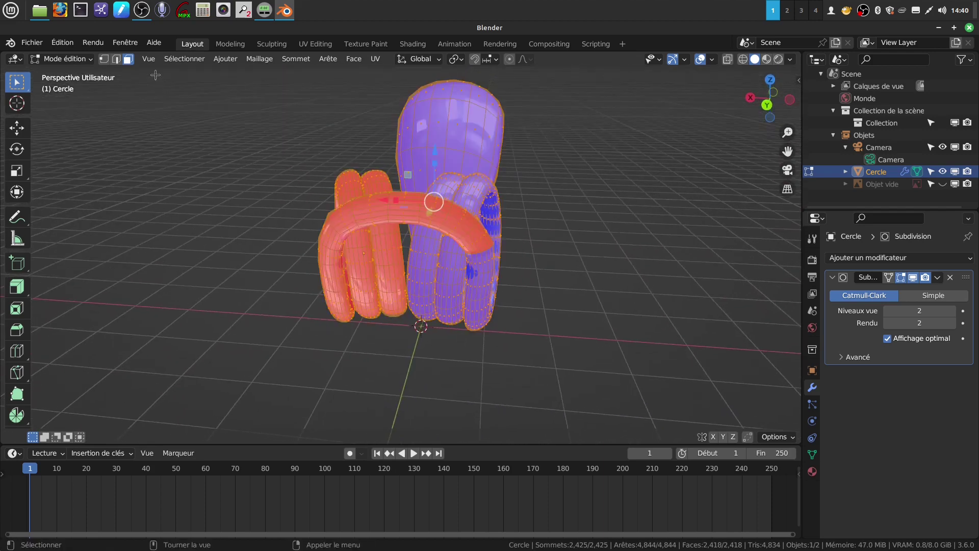
pyautogui.click(263, 60)
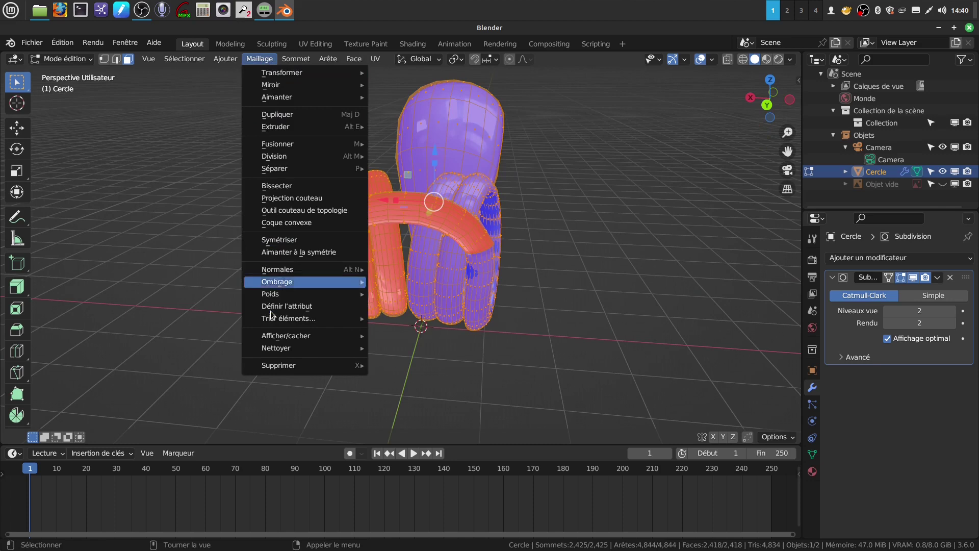
pyautogui.moveTo(271, 274)
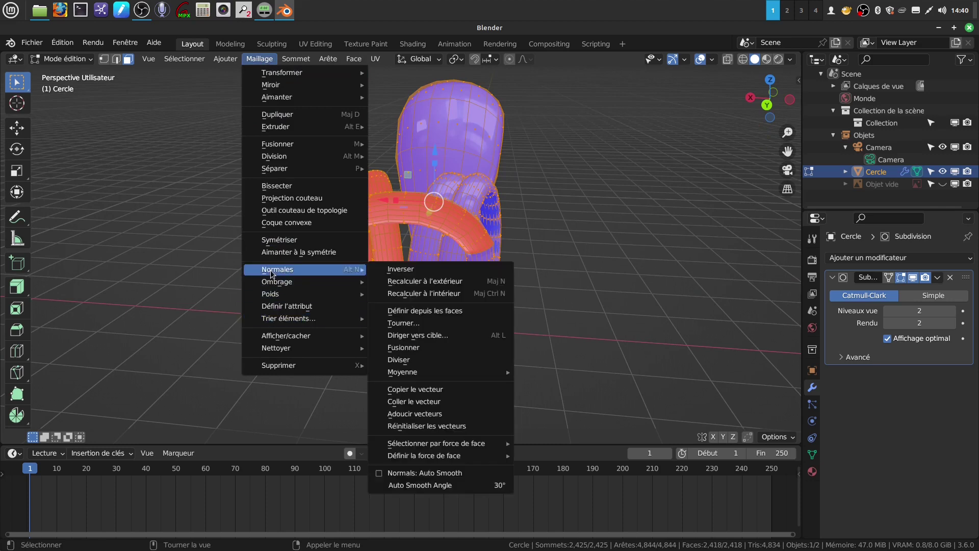
pyautogui.click(425, 281)
pyautogui.moveTo(408, 243)
pyautogui.mouseDown(button='middle')
pyautogui.moveTo(409, 234)
pyautogui.moveTo(384, 238)
pyautogui.moveTo(408, 255)
pyautogui.mouseUp(button='middle')
pyautogui.press('Tab')
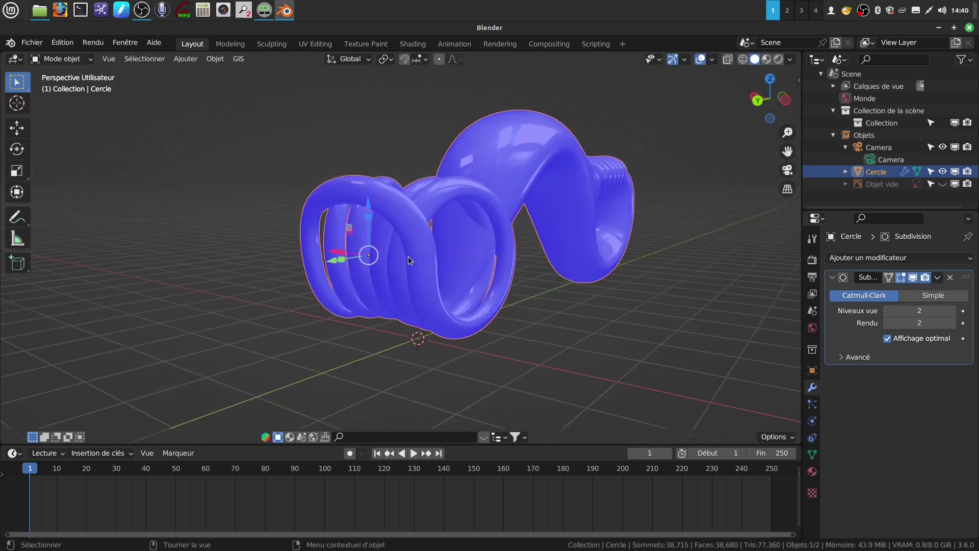
pyautogui.press('q')
pyautogui.click(256, 259)
# Examine the smoothed fibula from all around, including the coils, the junction collar and the ridged bar.
pyautogui.moveTo(256, 259); pyautogui.dragTo(388, 239, button='middle')
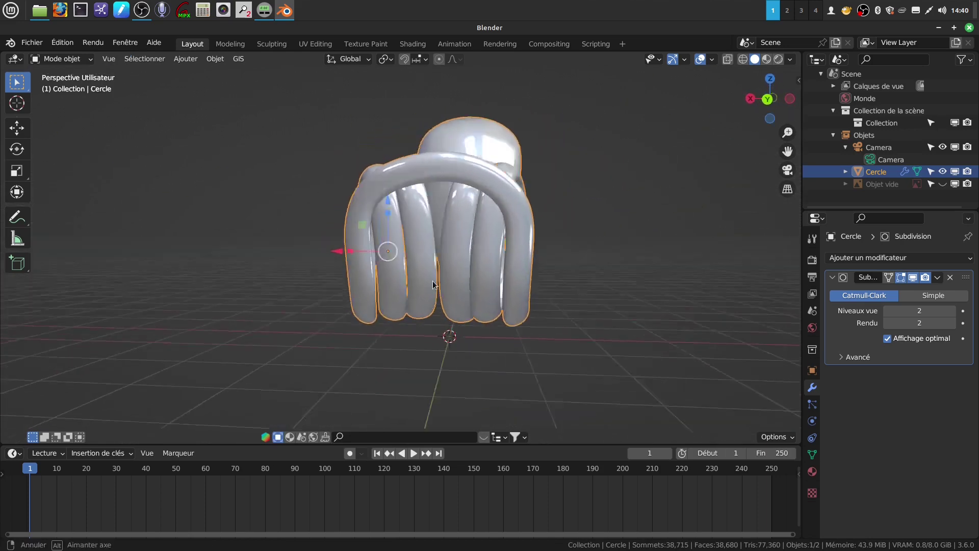
pyautogui.scroll(5, 313, 286)
pyautogui.moveTo(313, 286); pyautogui.dragTo(467, 258, button='middle')
pyautogui.scroll(-6, 468, 259)
pyautogui.moveTo(291, 247); pyautogui.dragTo(528, 311, button='middle')
pyautogui.scroll(5, 530, 267)
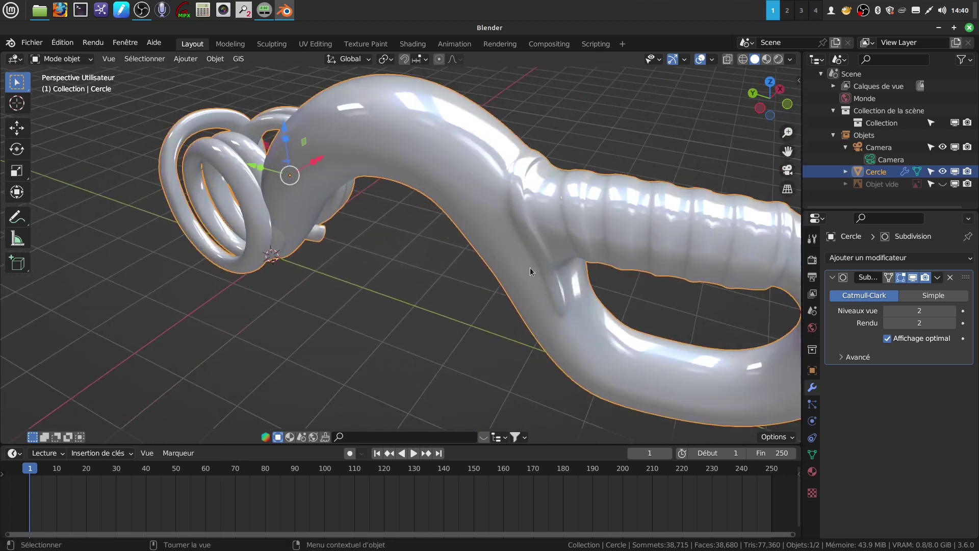
pyautogui.moveTo(574, 158); pyautogui.dragTo(633, 216, button='middle')
pyautogui.moveTo(735, 280)
pyautogui.mouseDown(button='middle')
pyautogui.moveTo(667, 263)
pyautogui.moveTo(610, 227)
pyautogui.moveTo(701, 209)
pyautogui.moveTo(762, 245)
pyautogui.moveTo(736, 274)
pyautogui.moveTo(522, 290)
pyautogui.moveTo(516, 268)
pyautogui.moveTo(591, 244)
pyautogui.moveTo(692, 257)
pyautogui.moveTo(723, 246)
pyautogui.moveTo(739, 256)
pyautogui.moveTo(729, 279)
pyautogui.moveTo(732, 262)
pyautogui.moveTo(724, 270)
pyautogui.mouseUp(button='middle')
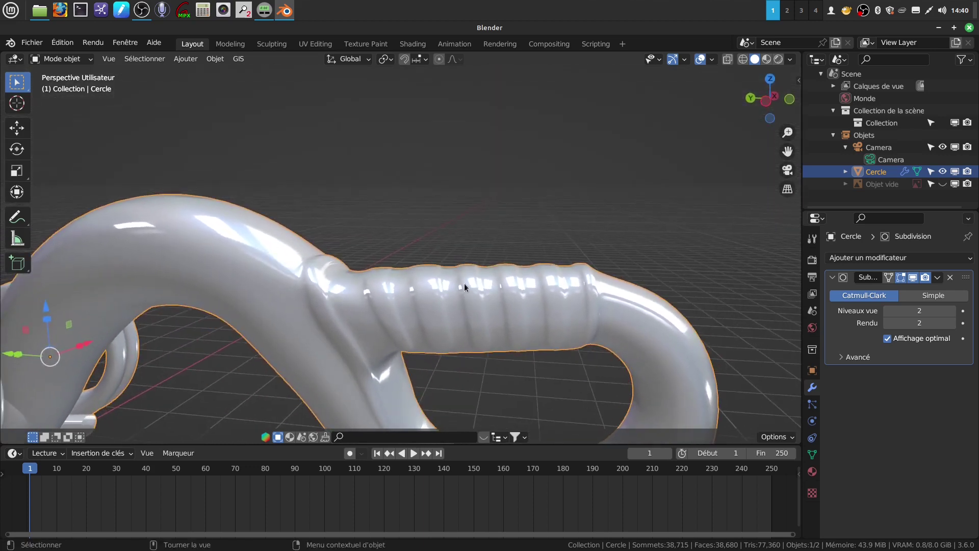
pyautogui.moveTo(429, 294); pyautogui.dragTo(474, 336, button='middle')
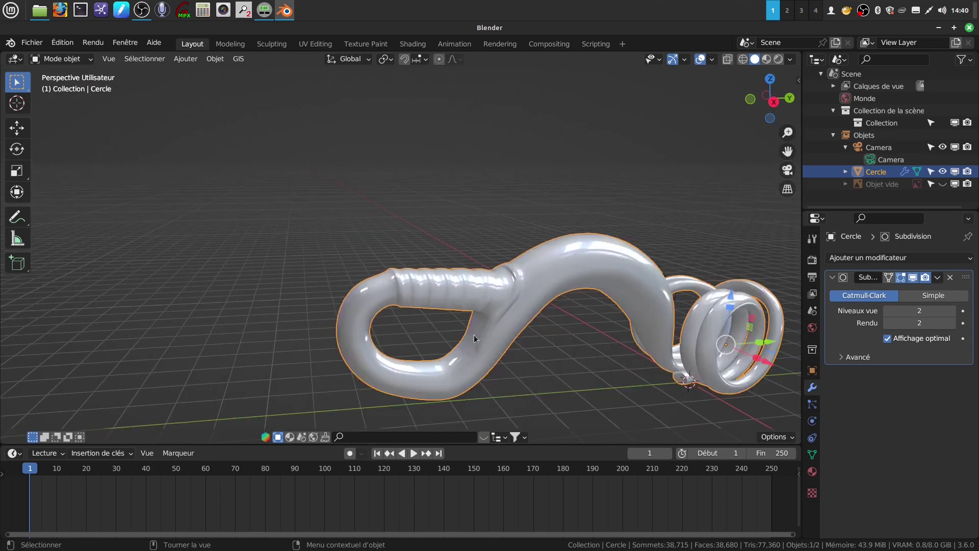
pyautogui.moveTo(498, 305); pyautogui.dragTo(474, 258, button='middle')
pyautogui.scroll(1, 474, 262)
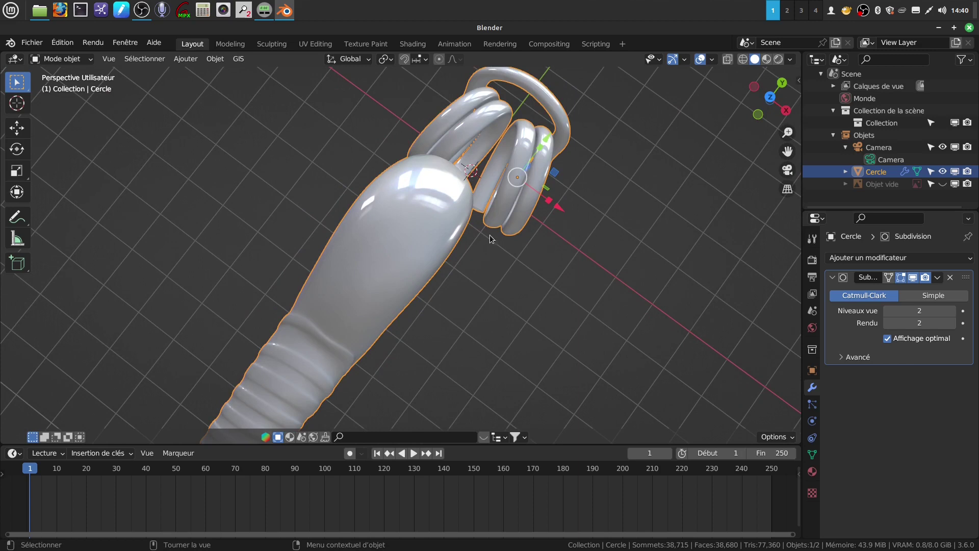
# Select the faces at the free end of the coiled wire in Edit Mode.
pyautogui.press('Tab')
pyautogui.moveTo(516, 177); pyautogui.dragTo(516, 217, button='middle')
pyautogui.scroll(4, 516, 217)
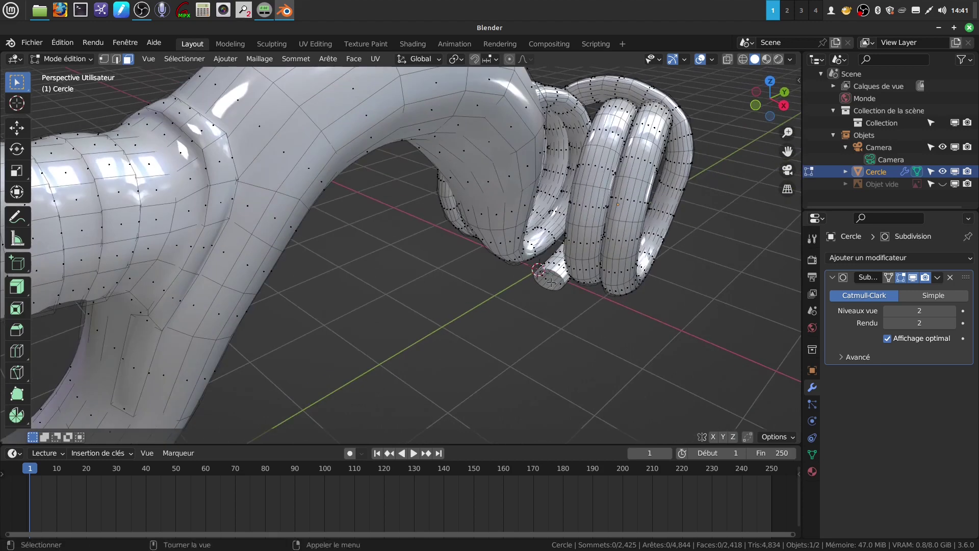
pyautogui.keyDown('alt'); pyautogui.click(550, 282); pyautogui.keyUp('alt')
pyautogui.scroll(-5, 563, 263)
pyautogui.moveTo(563, 264); pyautogui.dragTo(518, 306, button='middle')
# Grow the selection along the wire until it covers all the coils and their connecting arch.
pyautogui.press('ctrl+KP_Add')
pyautogui.press('ctrl+KP_Add')
pyautogui.press('ctrl+KP_Add')
pyautogui.press('ctrl+KP_Add')
pyautogui.press('ctrl+KP_Add')
pyautogui.press('ctrl+KP_Add')
pyautogui.press('ctrl+KP_Add')
pyautogui.press('ctrl+KP_Add')
pyautogui.press('ctrl+KP_Add')
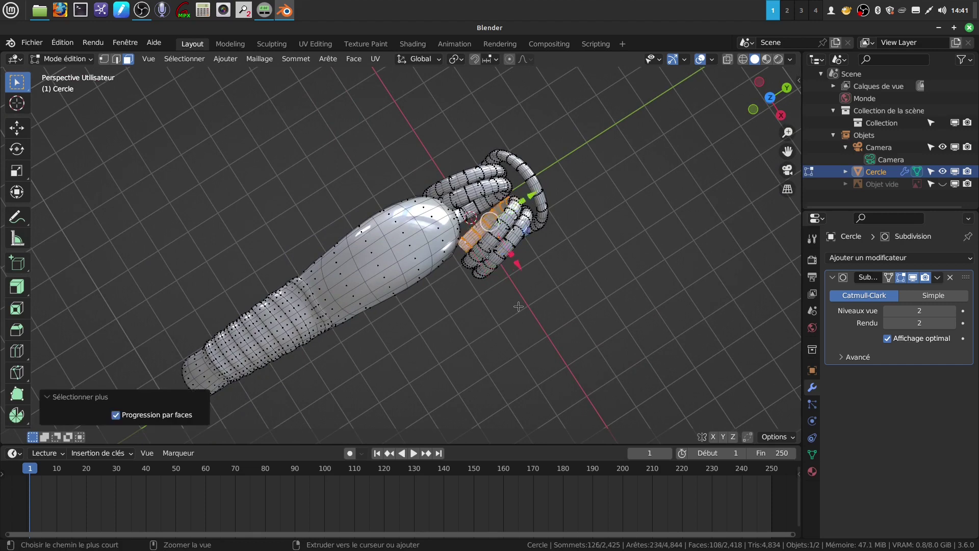
pyautogui.press('ctrl+KP_Add')
pyautogui.press('ctrl+KP_Add')
pyautogui.press('ctrl+KP_Add')
pyautogui.press('ctrl+KP_Add')
pyautogui.press('ctrl+KP_Add')
pyautogui.press('ctrl+KP_Add')
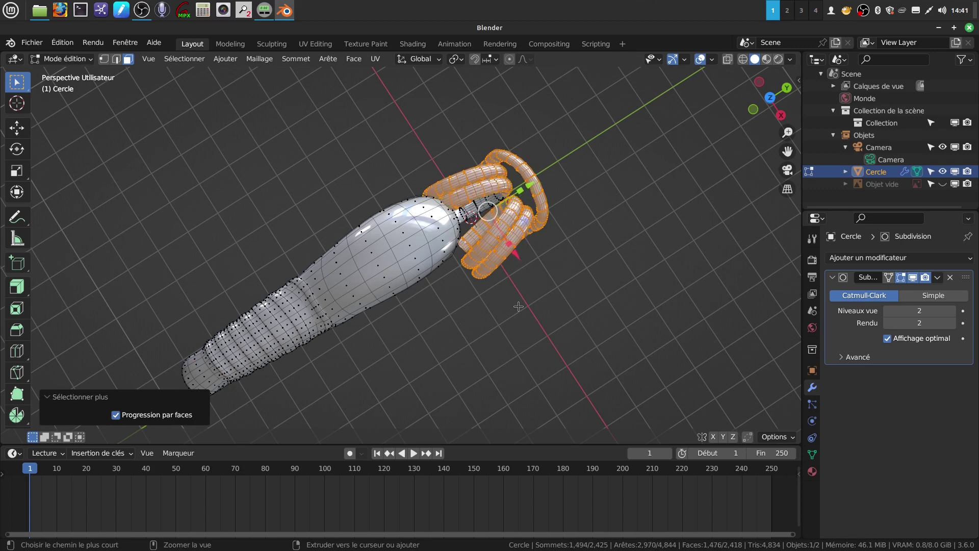
pyautogui.scroll(6, 518, 306)
pyautogui.moveTo(522, 245); pyautogui.dragTo(561, 224, button='middle')
pyautogui.scroll(-3, 561, 224)
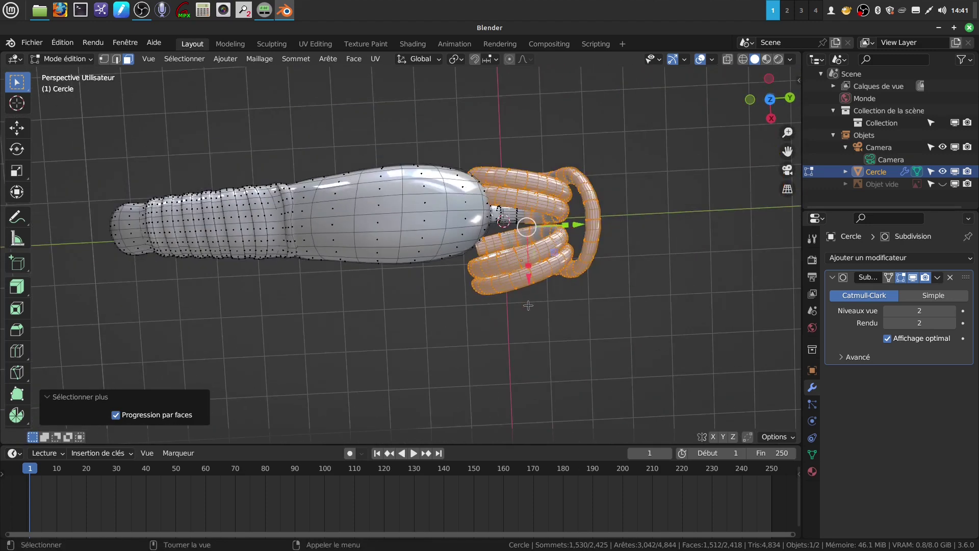
# In top view, move the coils with connected proportional editing by about -0.255 m in X, 0.243 m in Y, and another -0.058 m in X.
pyautogui.press('KP_7')
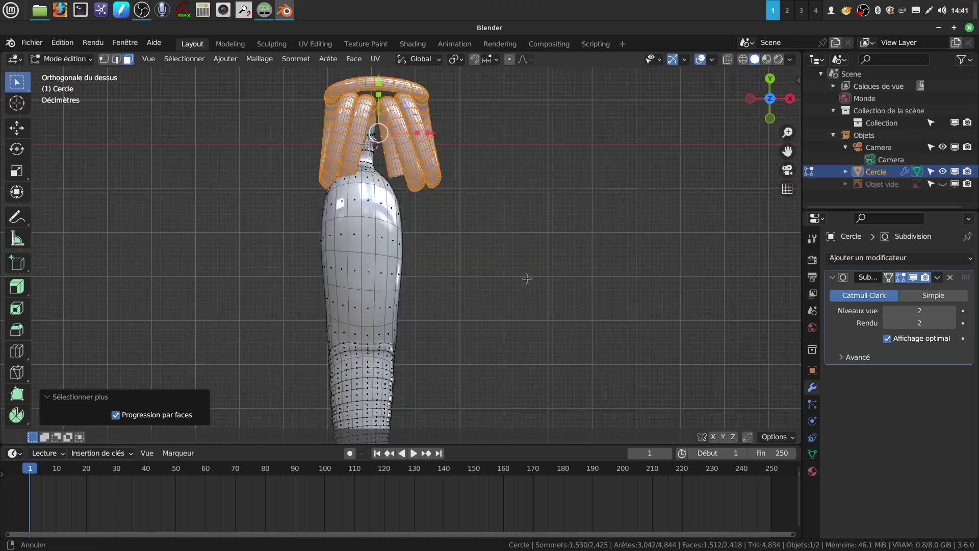
pyautogui.keyDown('shift'); pyautogui.moveTo(528, 305); pyautogui.dragTo(555, 303, button='middle'); pyautogui.keyUp('shift')
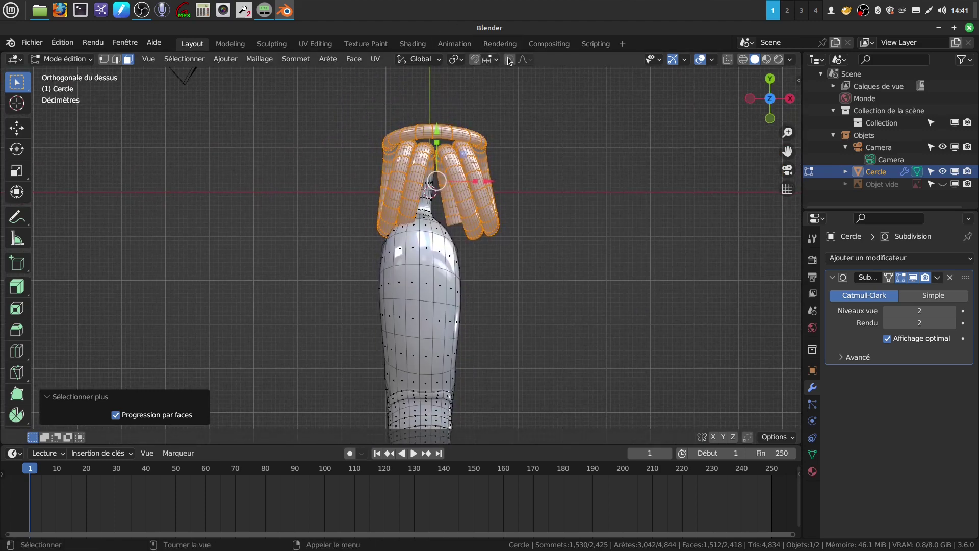
pyautogui.click(528, 59)
pyautogui.moveTo(489, 181); pyautogui.dragTo(479, 183)
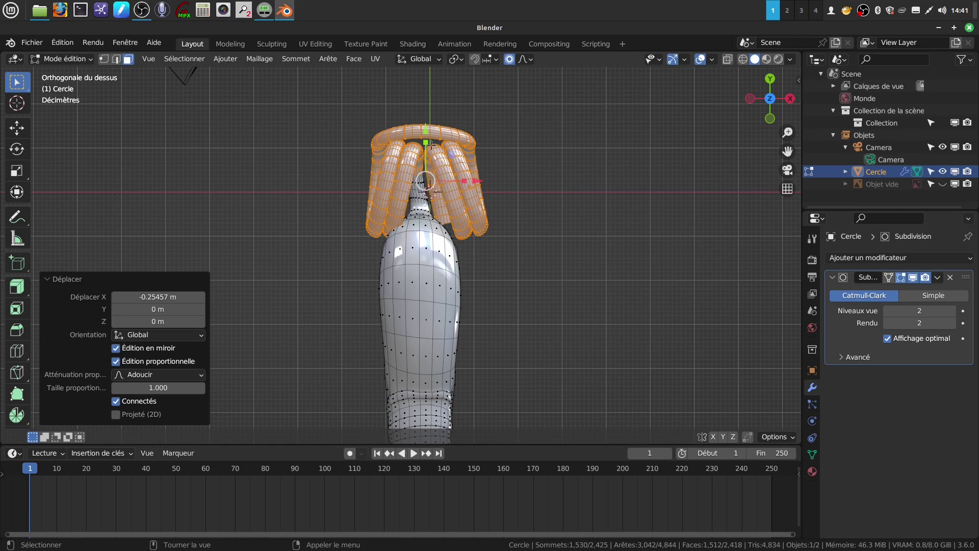
pyautogui.moveTo(426, 127); pyautogui.dragTo(423, 119)
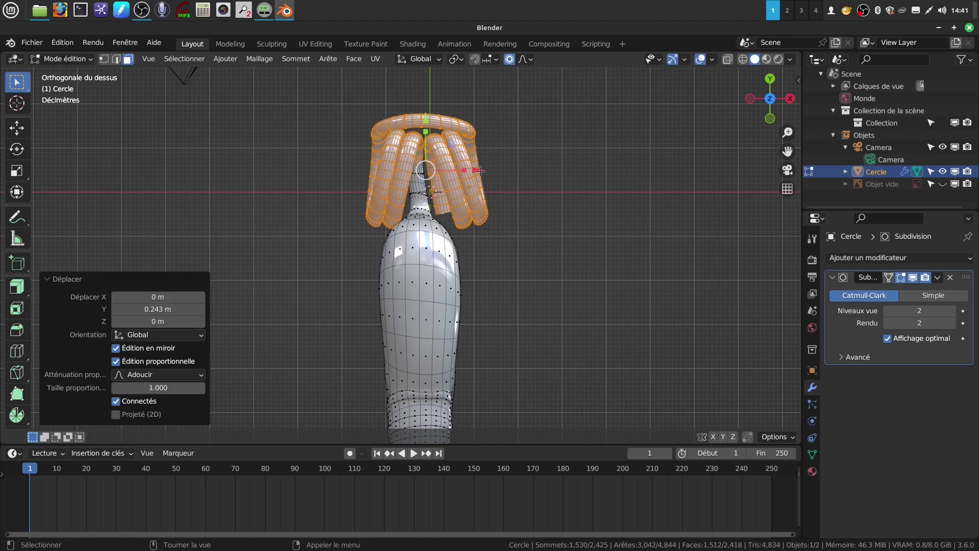
pyautogui.moveTo(478, 172); pyautogui.dragTo(478, 173)
# In wireframe top view, reduce the selection with Circle Select to the bow-side part of the outer two coils on the negative X side.
pyautogui.moveTo(485, 291); pyautogui.dragTo(483, 322, button='middle')
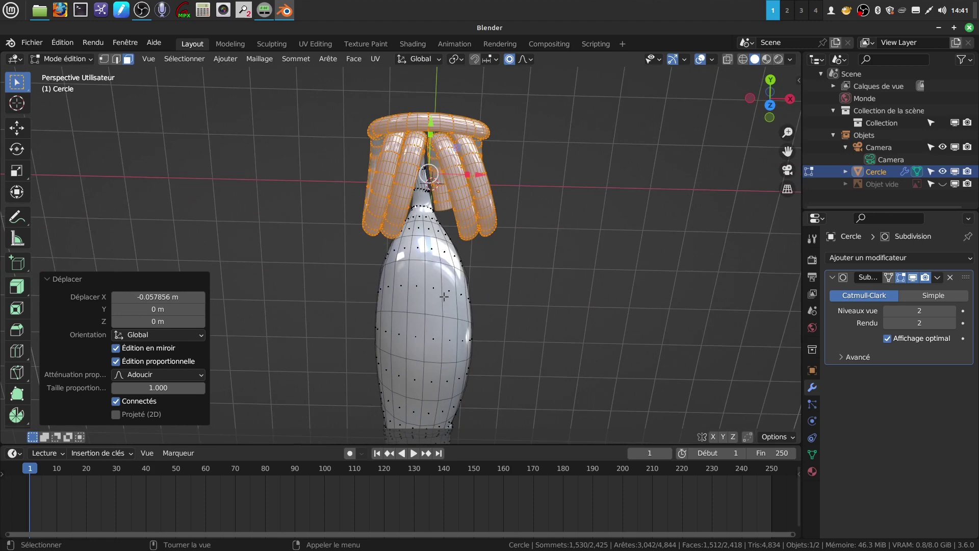
pyautogui.press('KP_7')
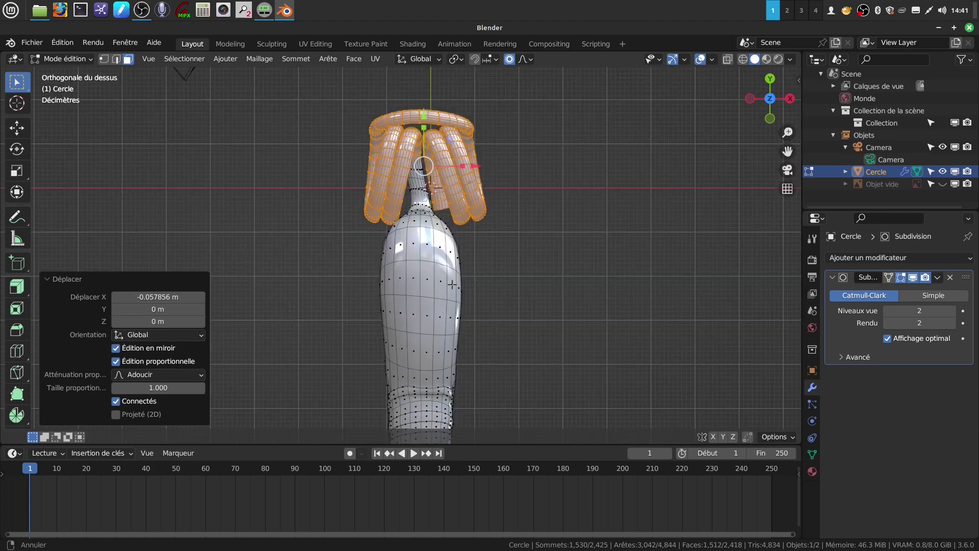
pyautogui.keyDown('shift'); pyautogui.moveTo(452, 284); pyautogui.dragTo(456, 272, button='middle'); pyautogui.keyUp('shift')
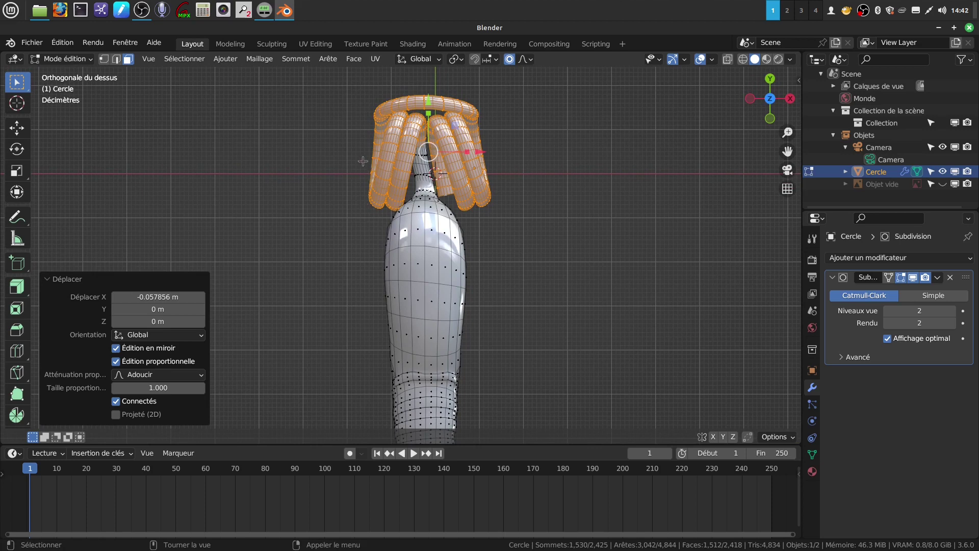
pyautogui.hotkey('shift', 'z')
pyautogui.press('c')
pyautogui.moveTo(389, 169)
pyautogui.mouseDown(button='middle')
pyautogui.moveTo(382, 105)
pyautogui.moveTo(485, 113)
pyautogui.moveTo(378, 114)
pyautogui.moveTo(425, 134)
pyautogui.moveTo(431, 168)
pyautogui.moveTo(452, 171)
pyautogui.moveTo(479, 202)
pyautogui.mouseUp(button='middle')
pyautogui.rightClick(482, 252)
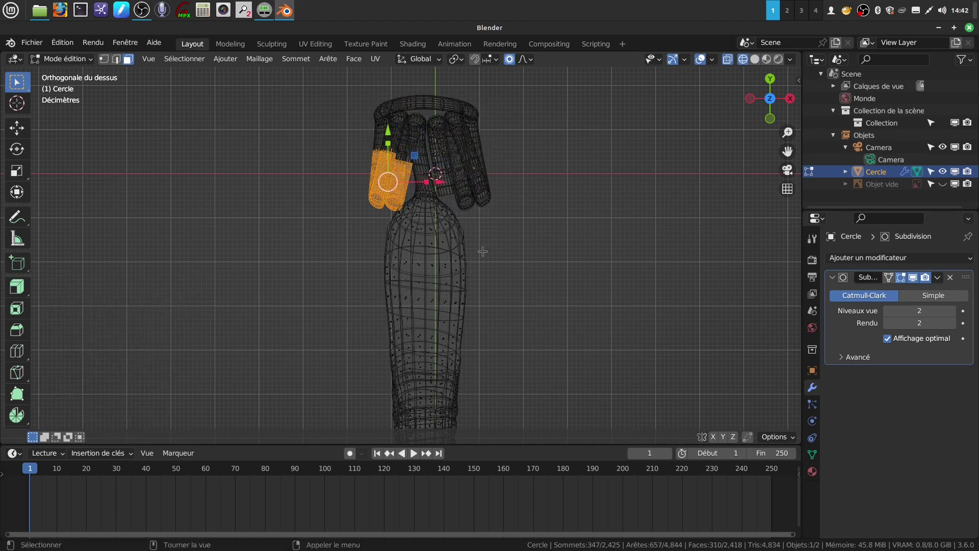
# Move the selected coil parts about -0.096 m in X and rotate them about 5.06° around the view's Z axis.
pyautogui.scroll(1, 482, 265)
pyautogui.moveTo(436, 167); pyautogui.dragTo(431, 172)
pyautogui.press('r')
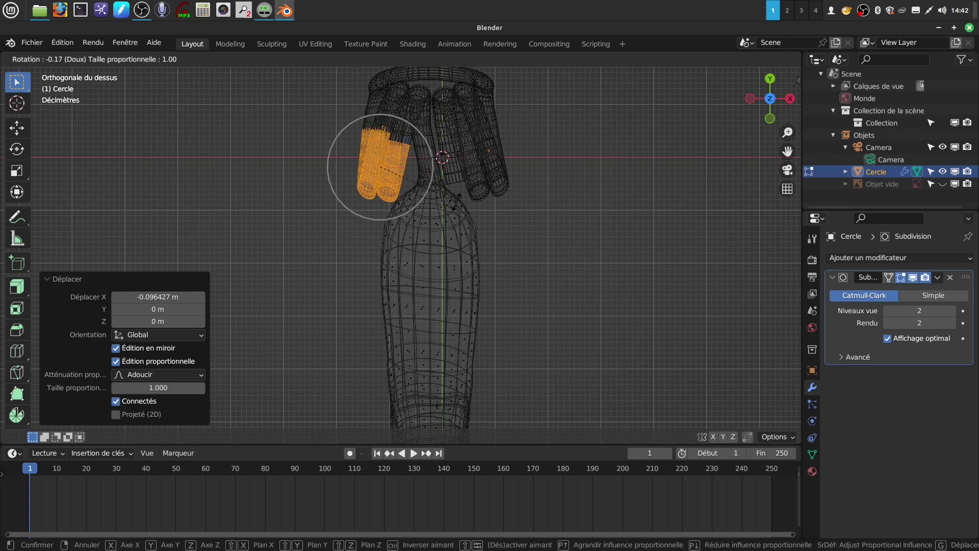
pyautogui.click(449, 207)
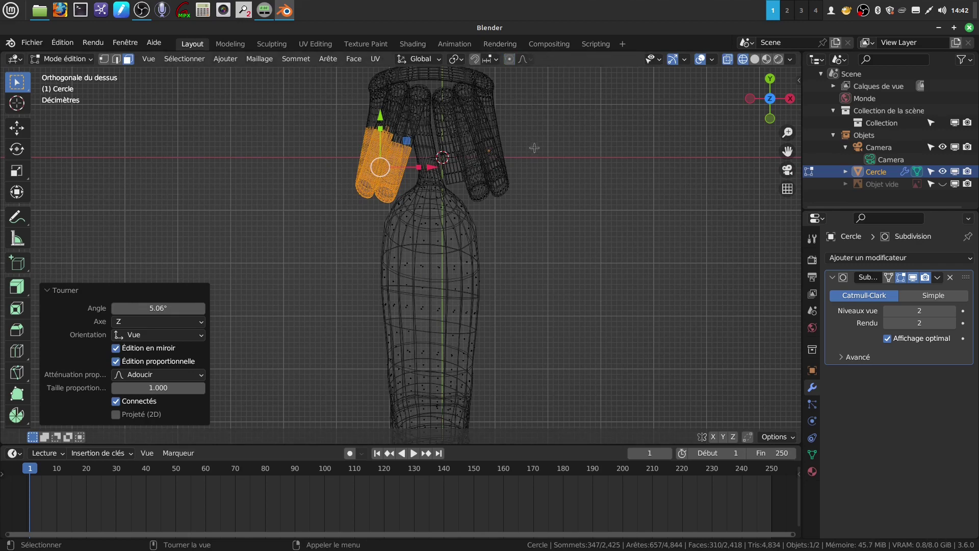
# Return to Object Mode with solid shading and check the adjusted coils in perspective.
pyautogui.press('Tab')
pyautogui.moveTo(541, 185)
pyautogui.mouseDown(button='middle')
pyautogui.moveTo(428, 97)
pyautogui.moveTo(384, 436)
pyautogui.moveTo(488, 411)
pyautogui.moveTo(527, 428)
pyautogui.moveTo(574, 96)
pyautogui.moveTo(543, 175)
pyautogui.moveTo(517, 177)
pyautogui.moveTo(412, 78)
pyautogui.mouseUp(button='middle')
pyautogui.hotkey('shift', 'z')
pyautogui.moveTo(437, 185); pyautogui.dragTo(423, 227, button='middle')
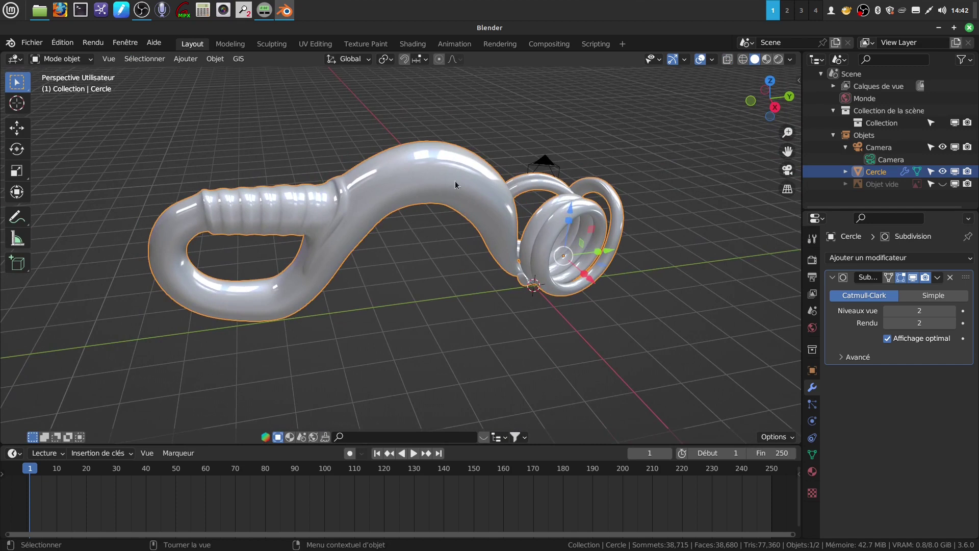
# Save the project as "fibule tuto" in the fibule folder.
pyautogui.click(32, 44)
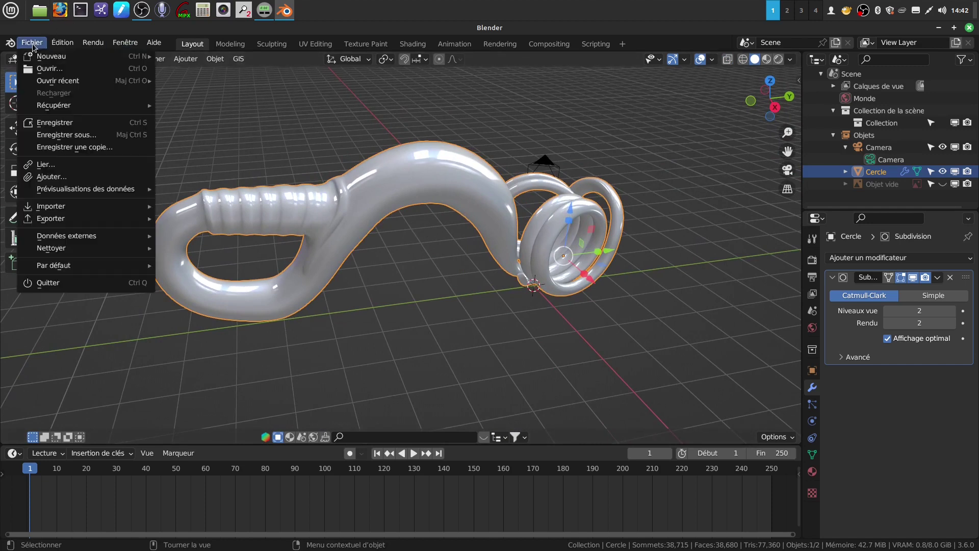
pyautogui.click(66, 135)
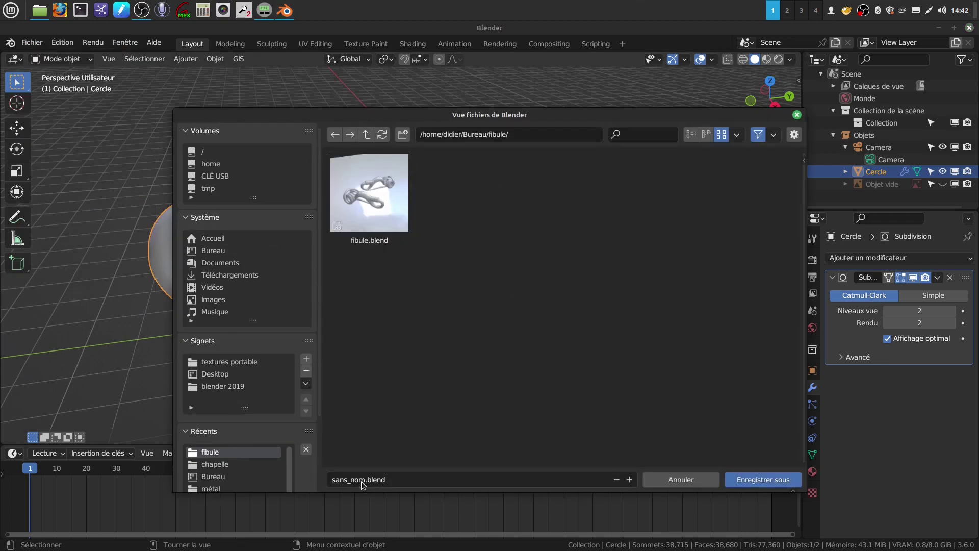
pyautogui.click(396, 480)
pyautogui.press('BackSpace')
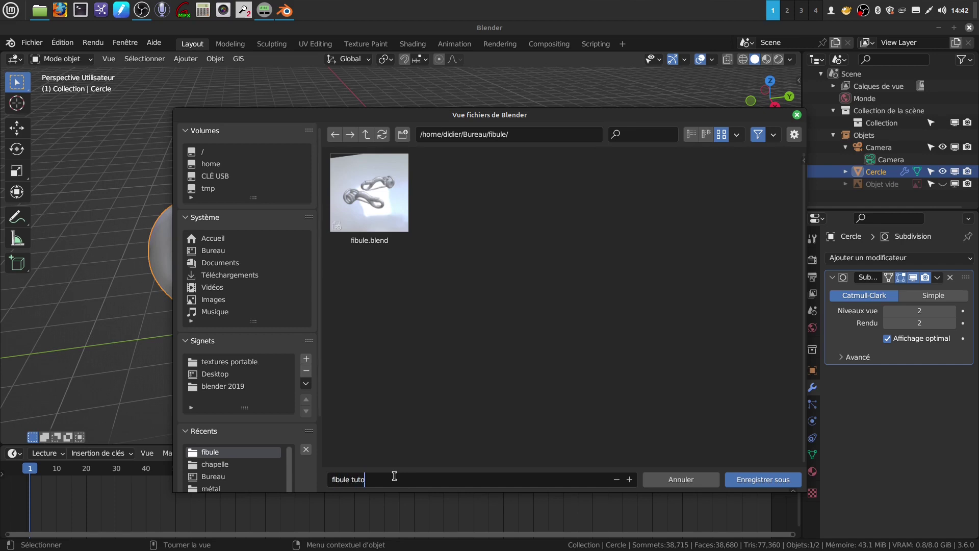
pyautogui.click(769, 483)
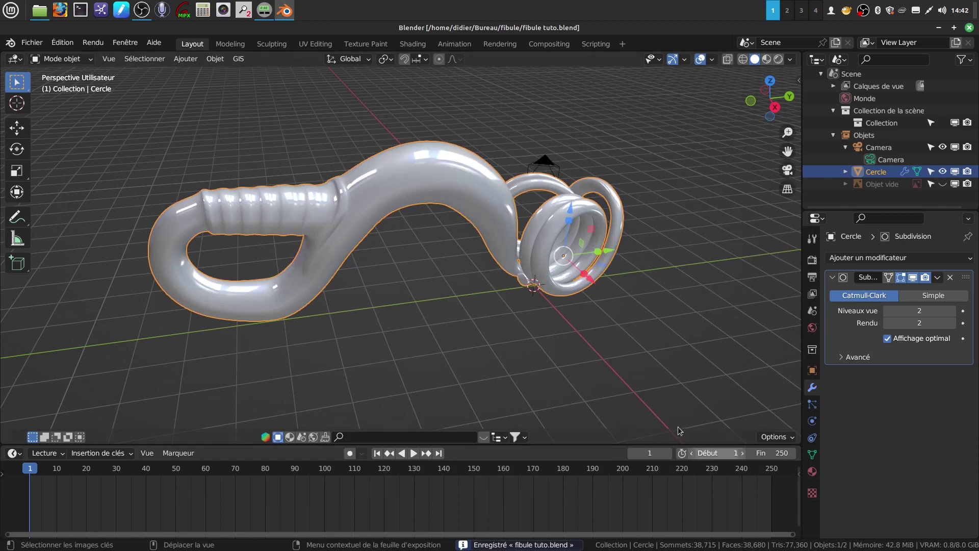
pyautogui.moveTo(466, 246); pyautogui.dragTo(445, 210, button='middle')
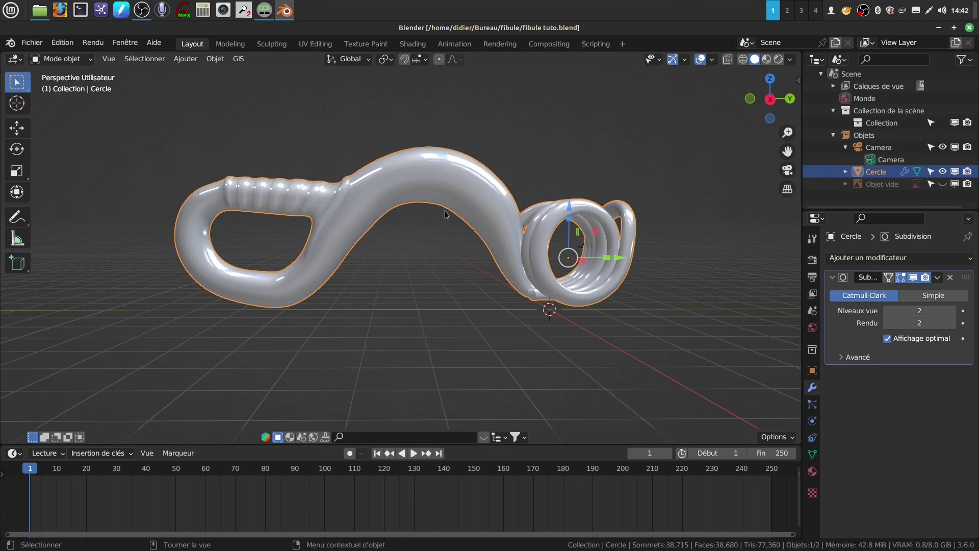
pyautogui.moveTo(540, 157); pyautogui.dragTo(556, 286, button='middle')
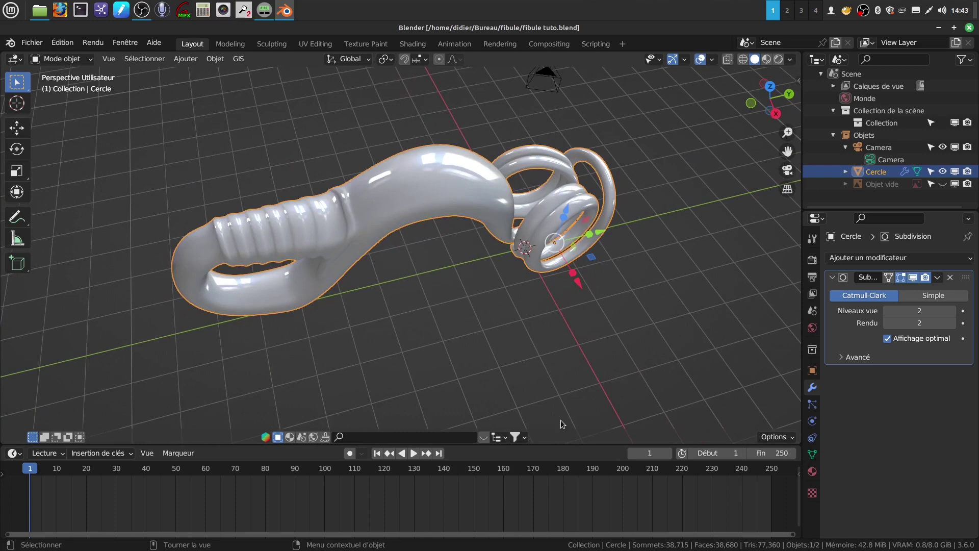
pyautogui.moveTo(590, 256); pyautogui.dragTo(598, 216, button='middle')
pyautogui.moveTo(608, 391); pyautogui.dragTo(515, 257, button='middle')
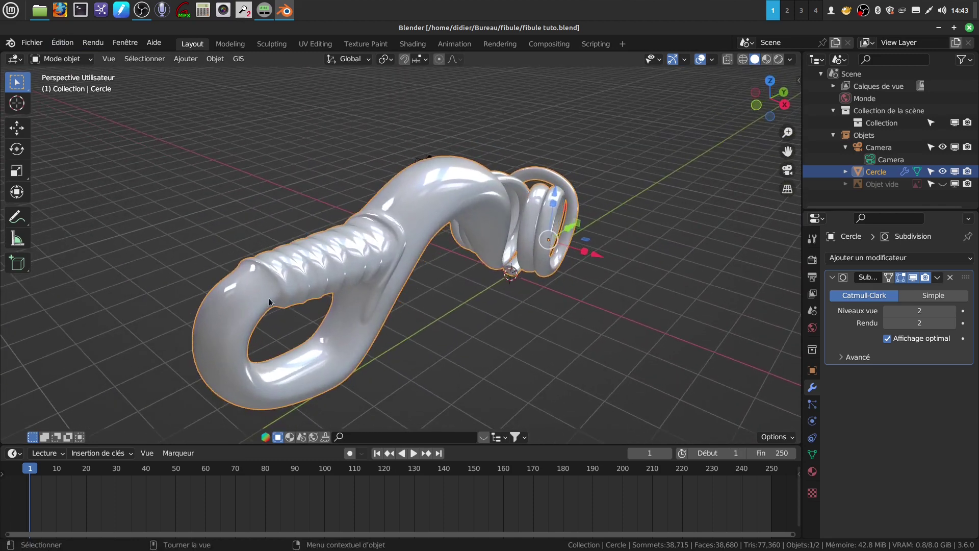